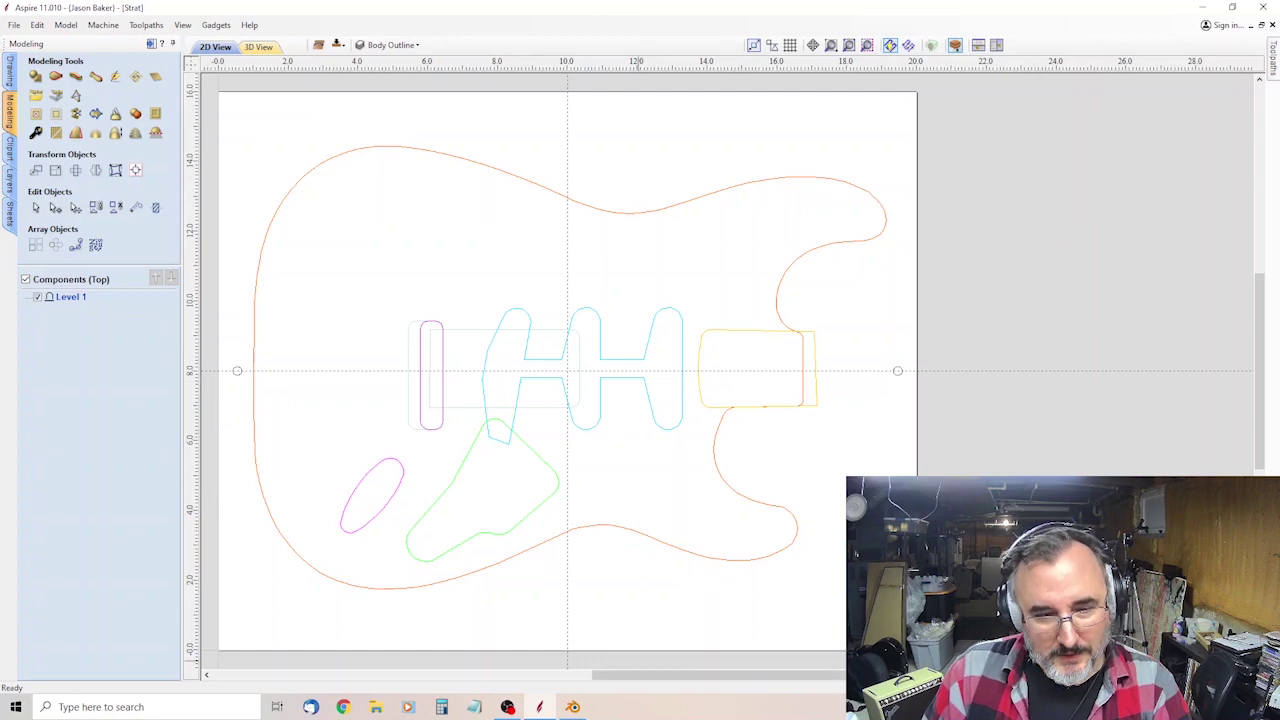
Switch from Aspire to the empty Blender scene.
click(573, 707)
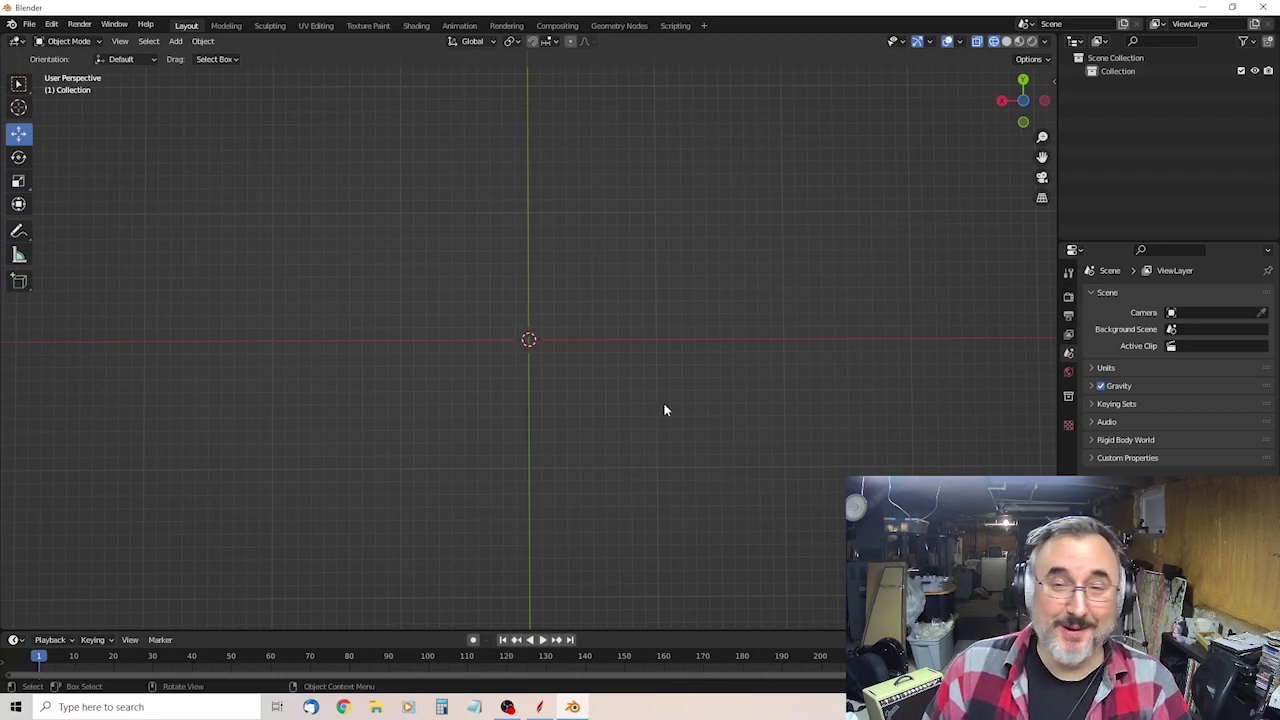
Open the CNC Projects > Strat folder holding the Vintage 1962 body STL from Recent files.
click(376, 707)
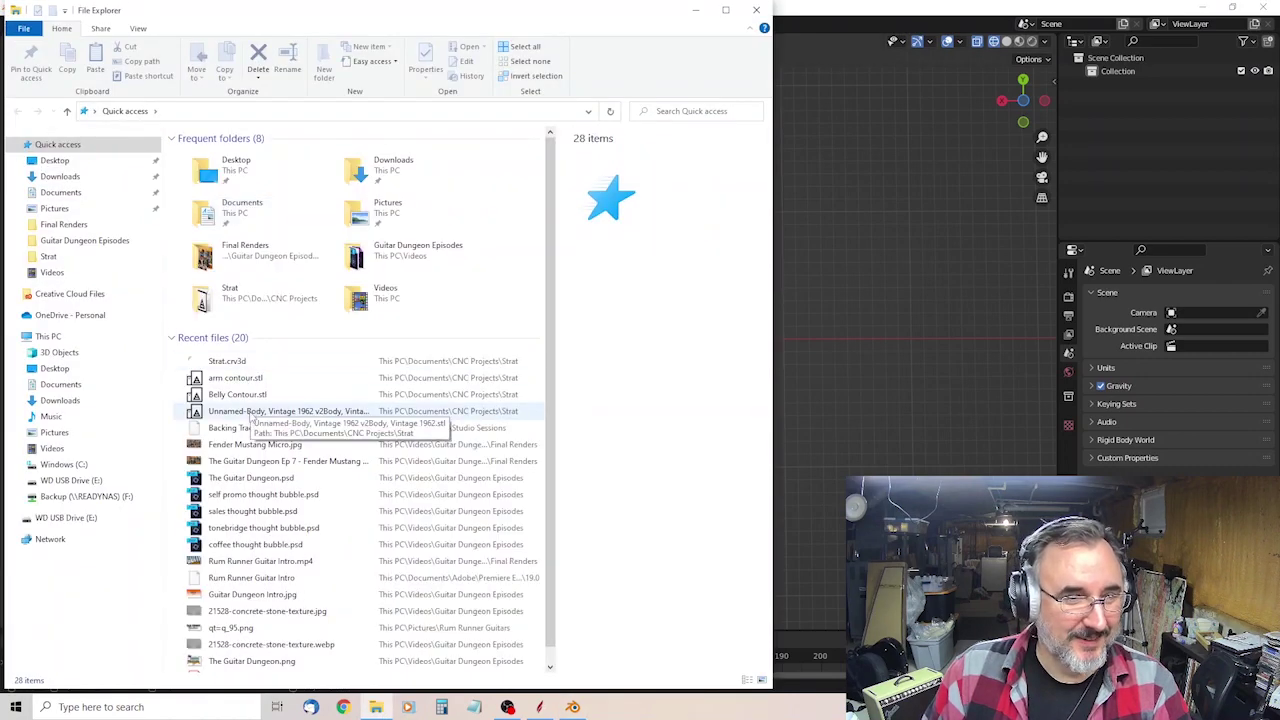
click(252, 412)
right_click(275, 406)
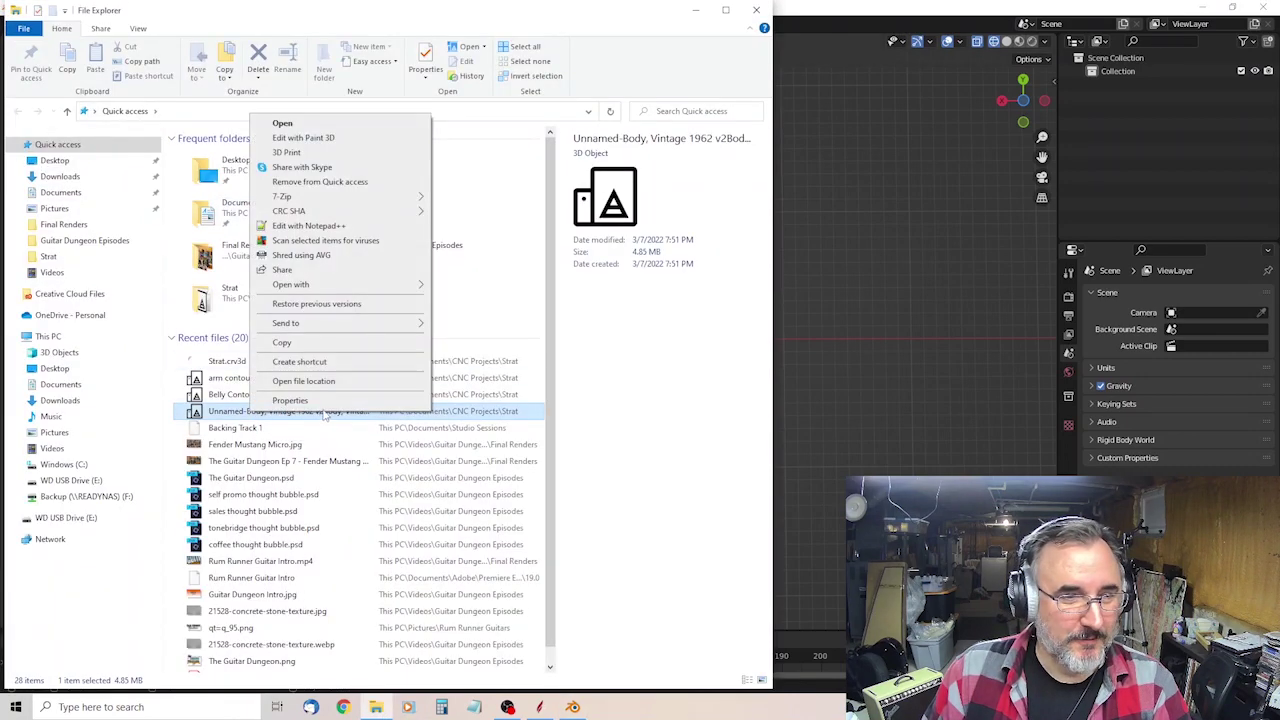
click(318, 383)
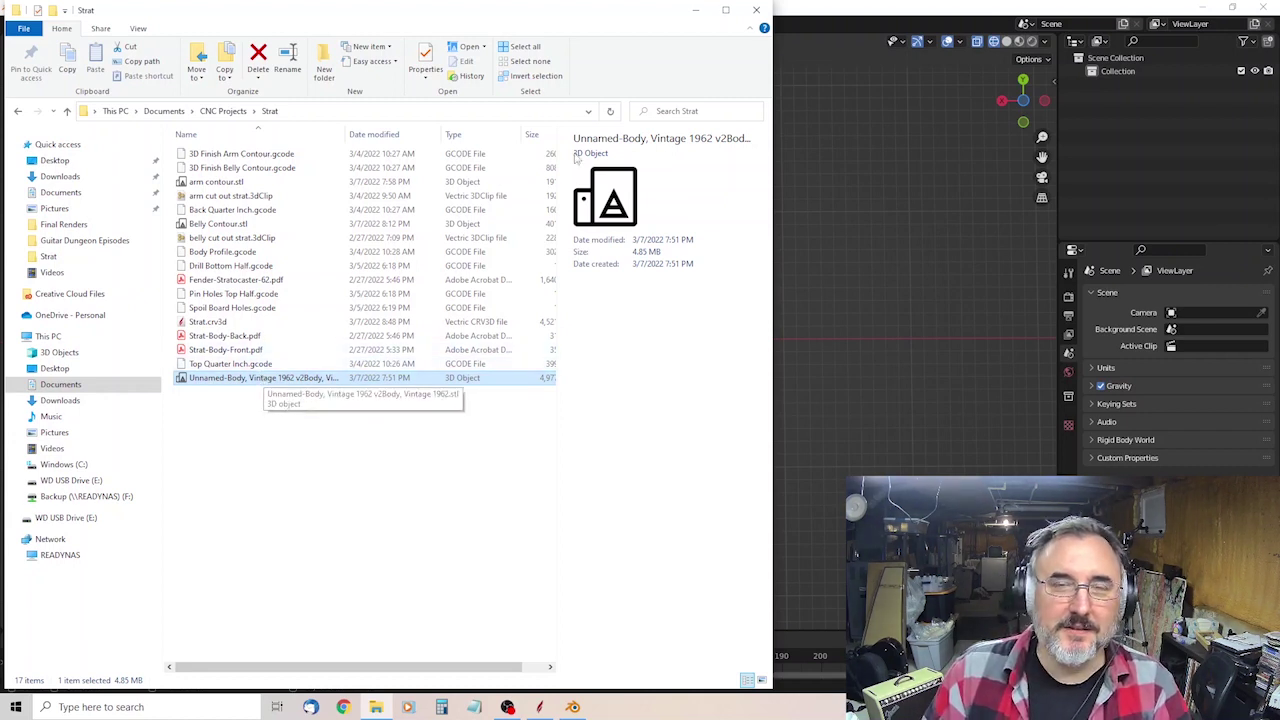
Import the Unnamed-Body Vintage 1962 STL into the Blender scene.
click(695, 12)
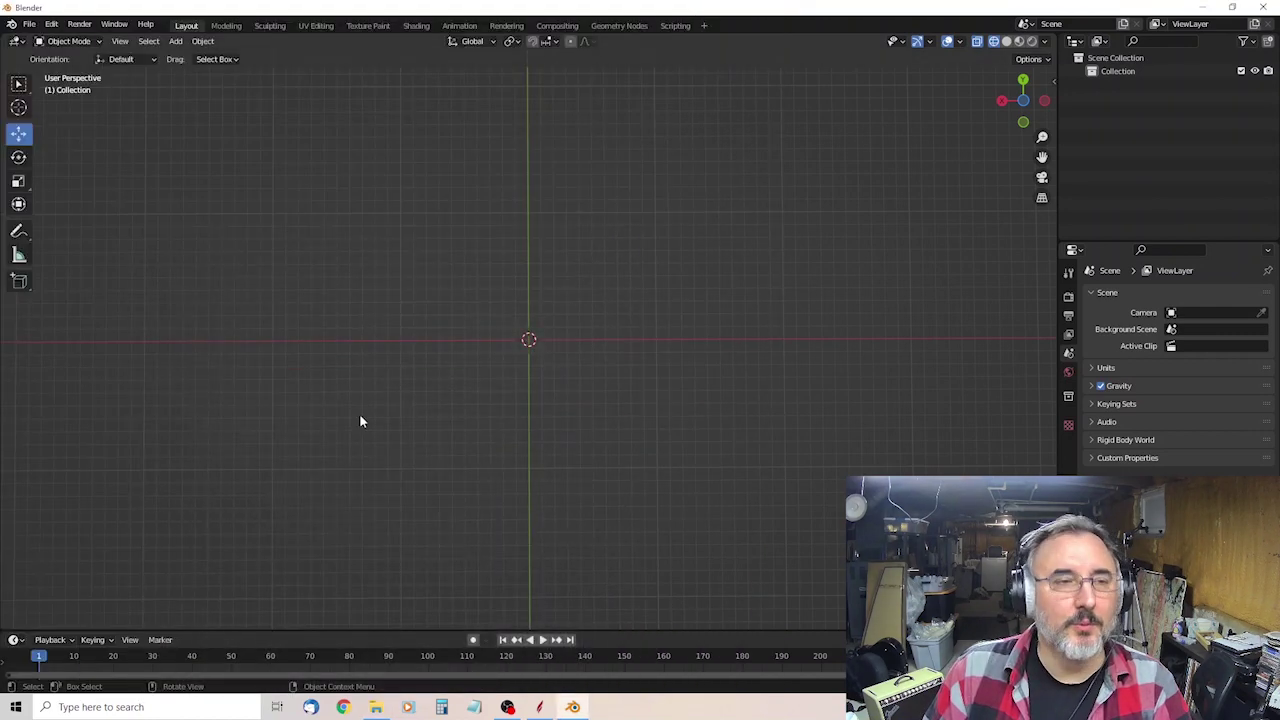
click(29, 24)
mouse_move(91, 213)
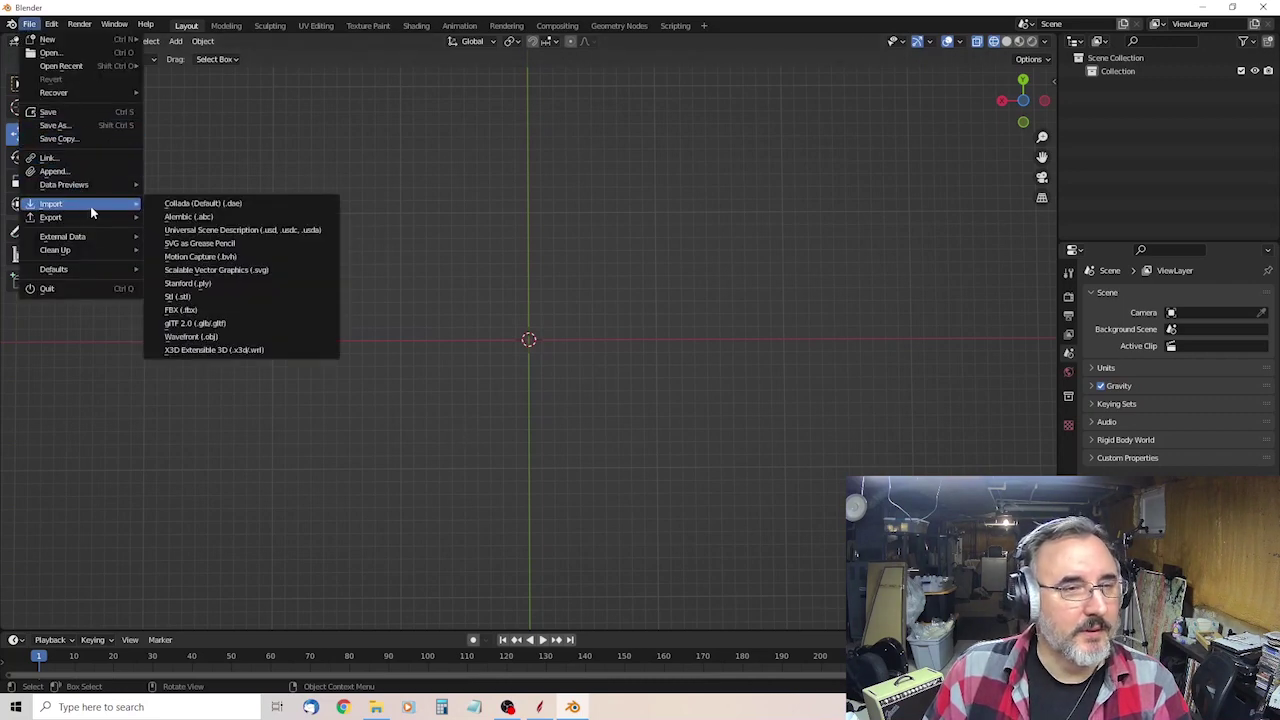
click(214, 296)
click(541, 234)
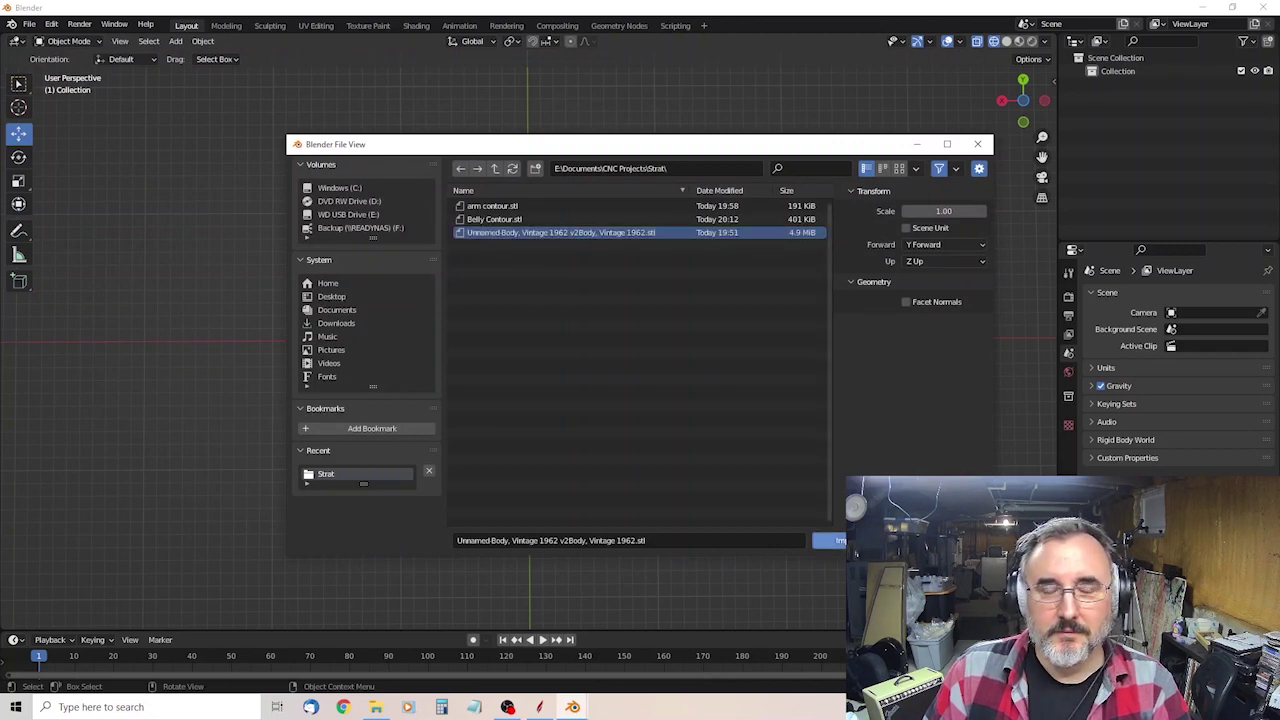
click(828, 540)
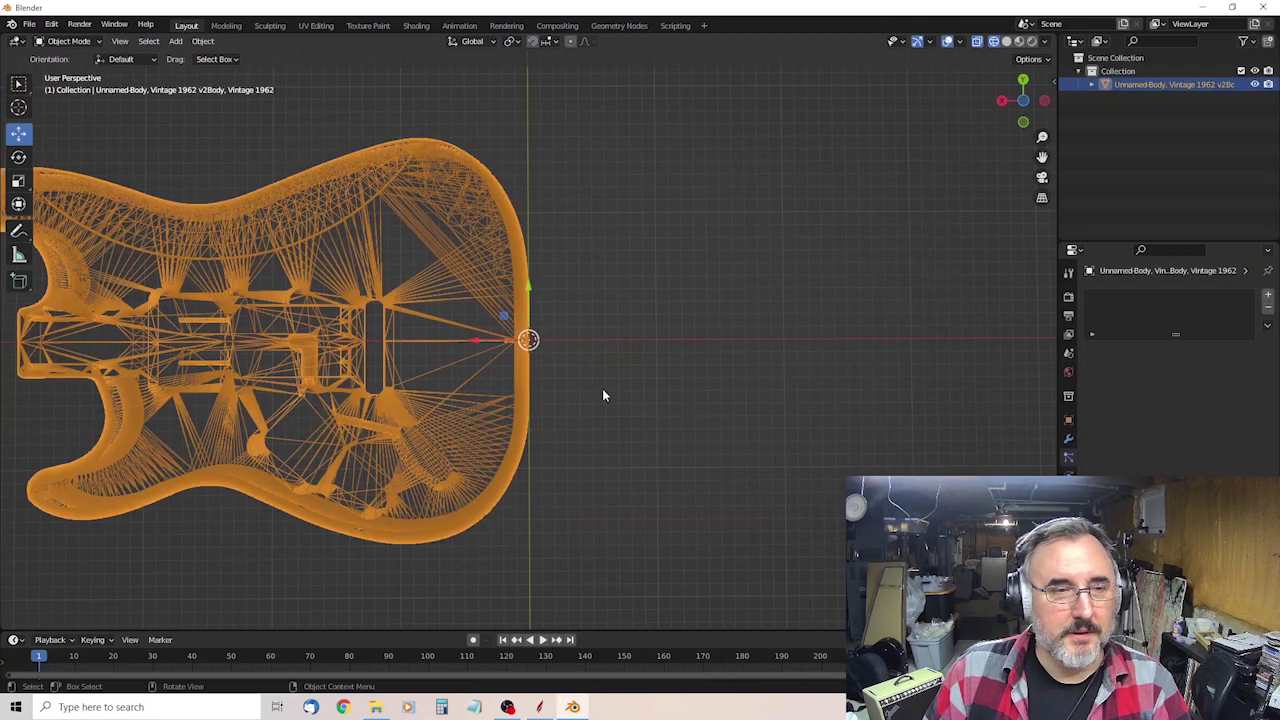
Shift the imported guitar body along the X axis.
middle_drag(514, 409, 654, 660)
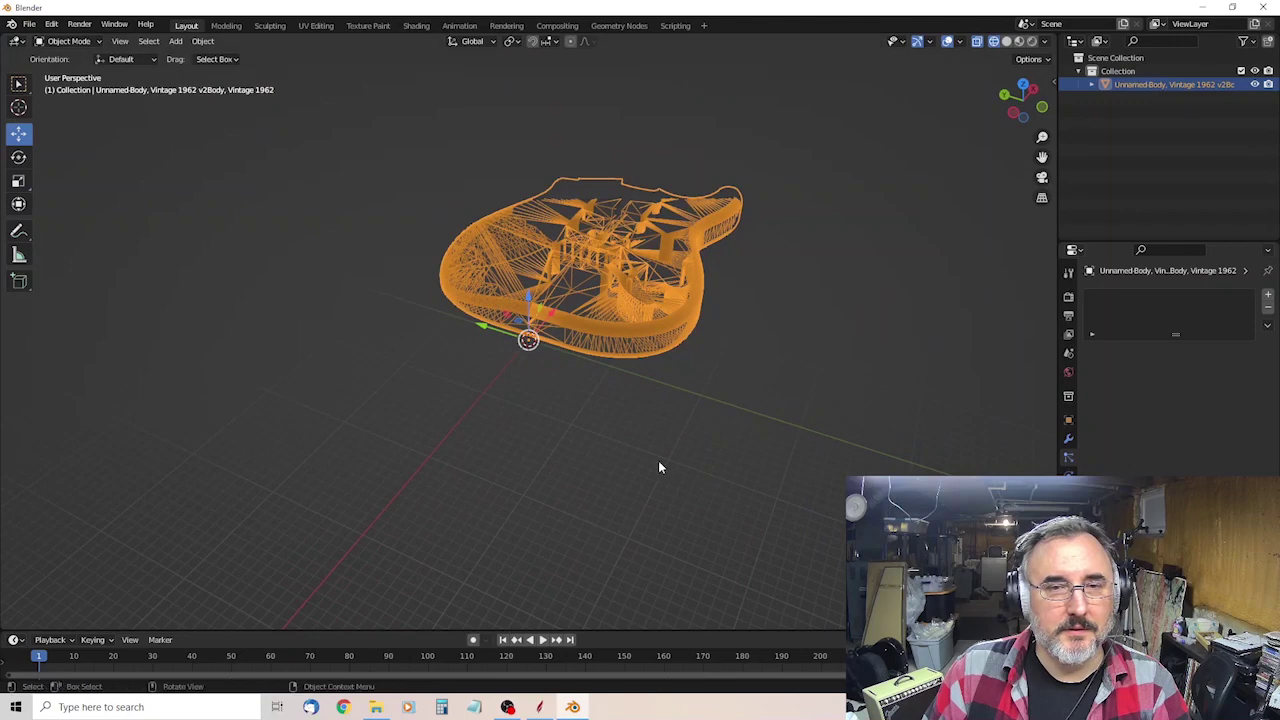
middle_drag(660, 463, 684, 416)
middle_drag(664, 485, 678, 275)
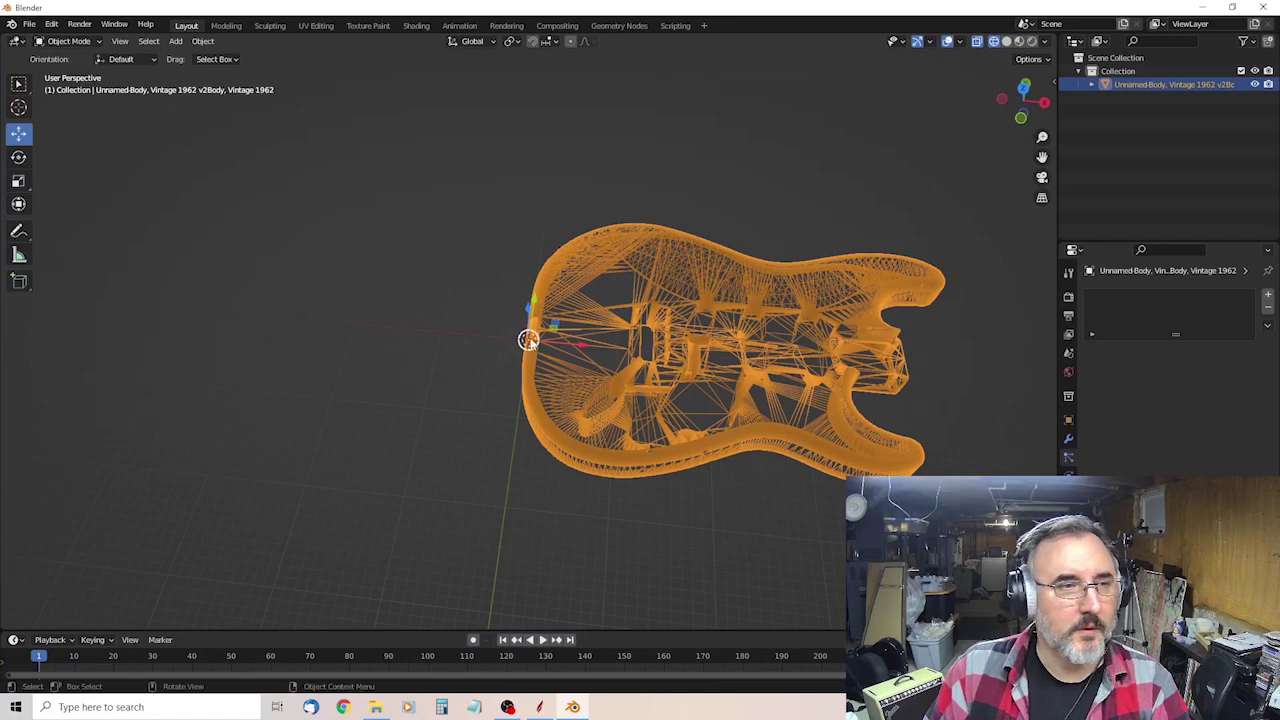
key(g)
key(x)
key(Return)
scroll(555, 376, up, 2)
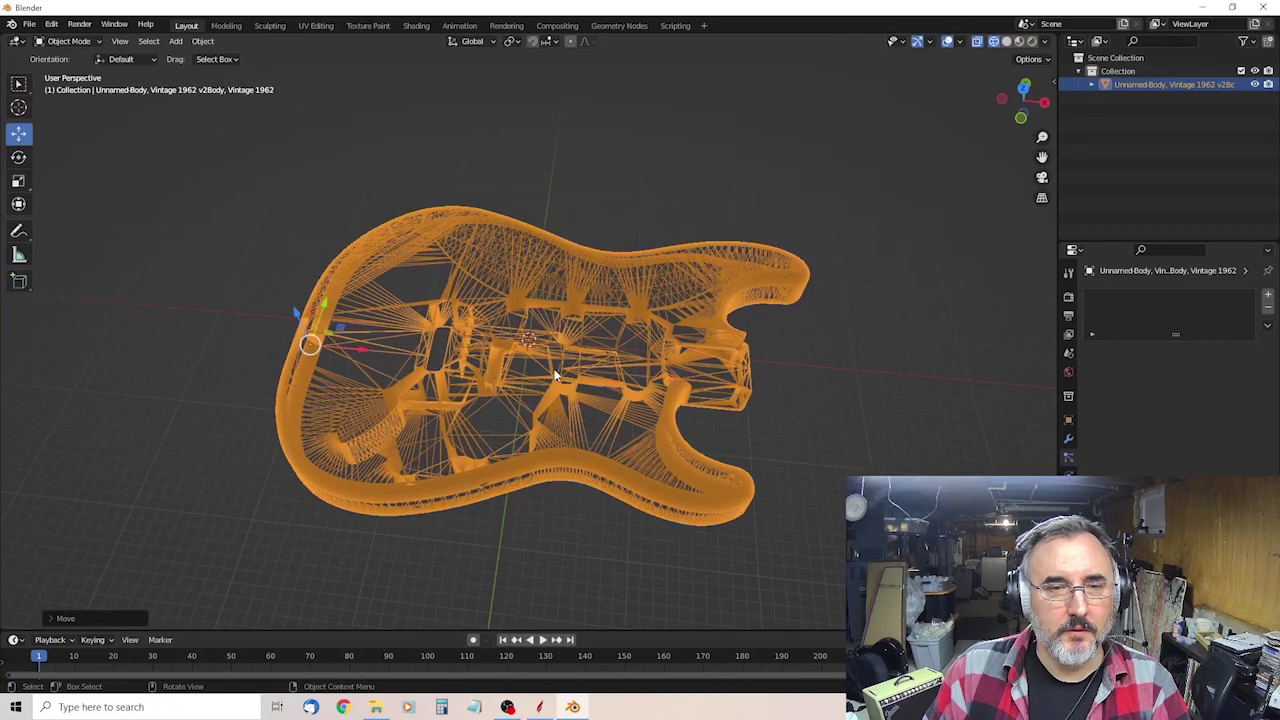
scroll(556, 373, up, 3)
scroll(557, 371, down, 3)
middle_drag(557, 371, 552, 398)
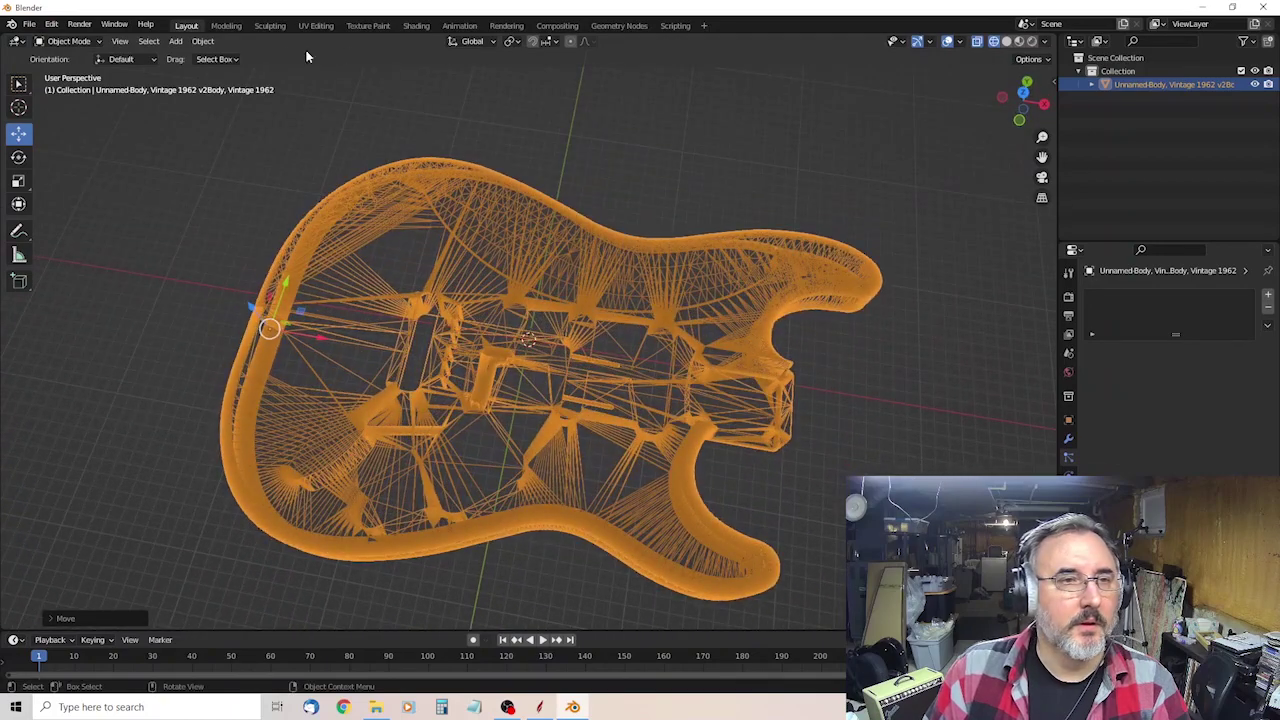
In Edit Mode, clear the selection and box-select the horned right half of the body mesh.
click(227, 26)
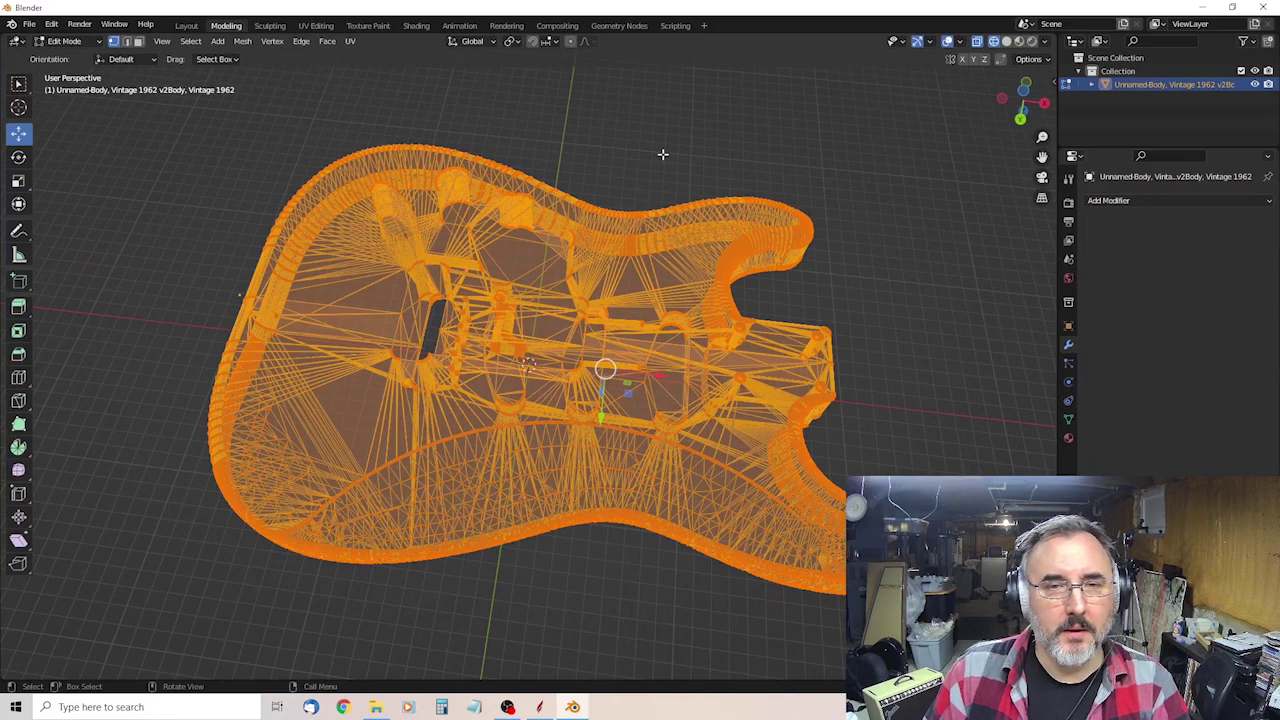
key(alt+a)
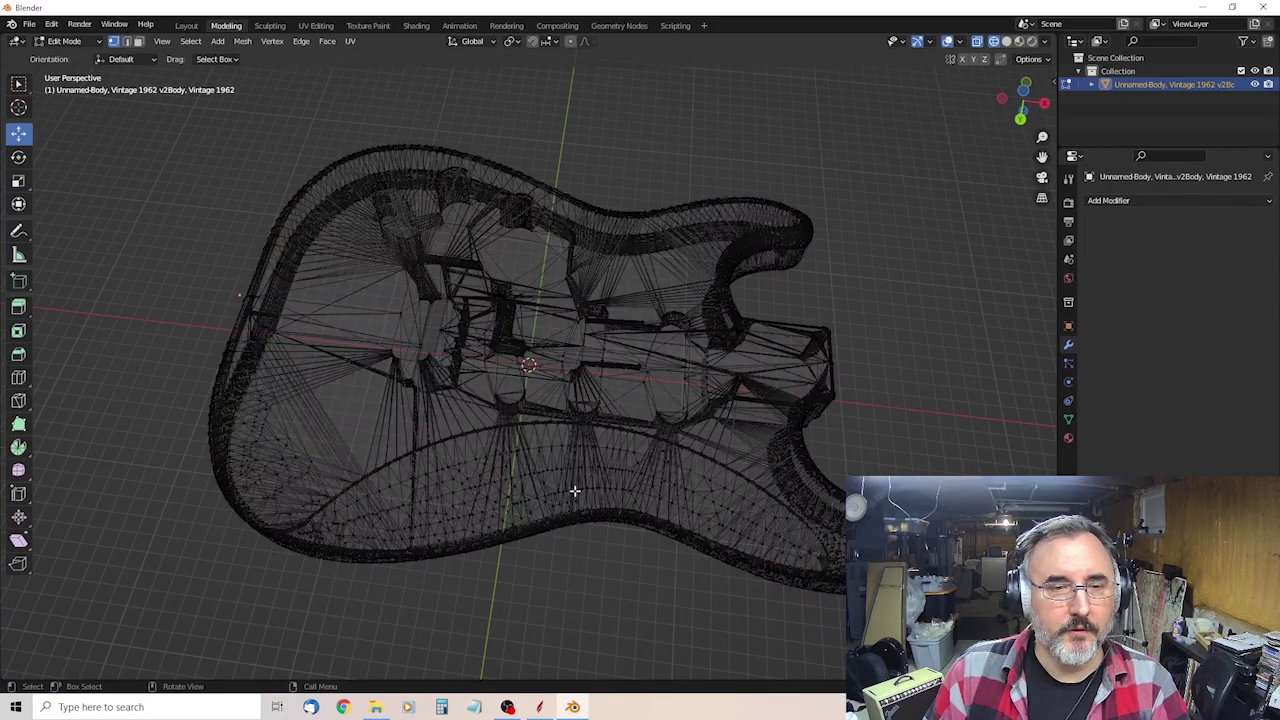
scroll(564, 252, down, 2)
scroll(564, 252, up, 3)
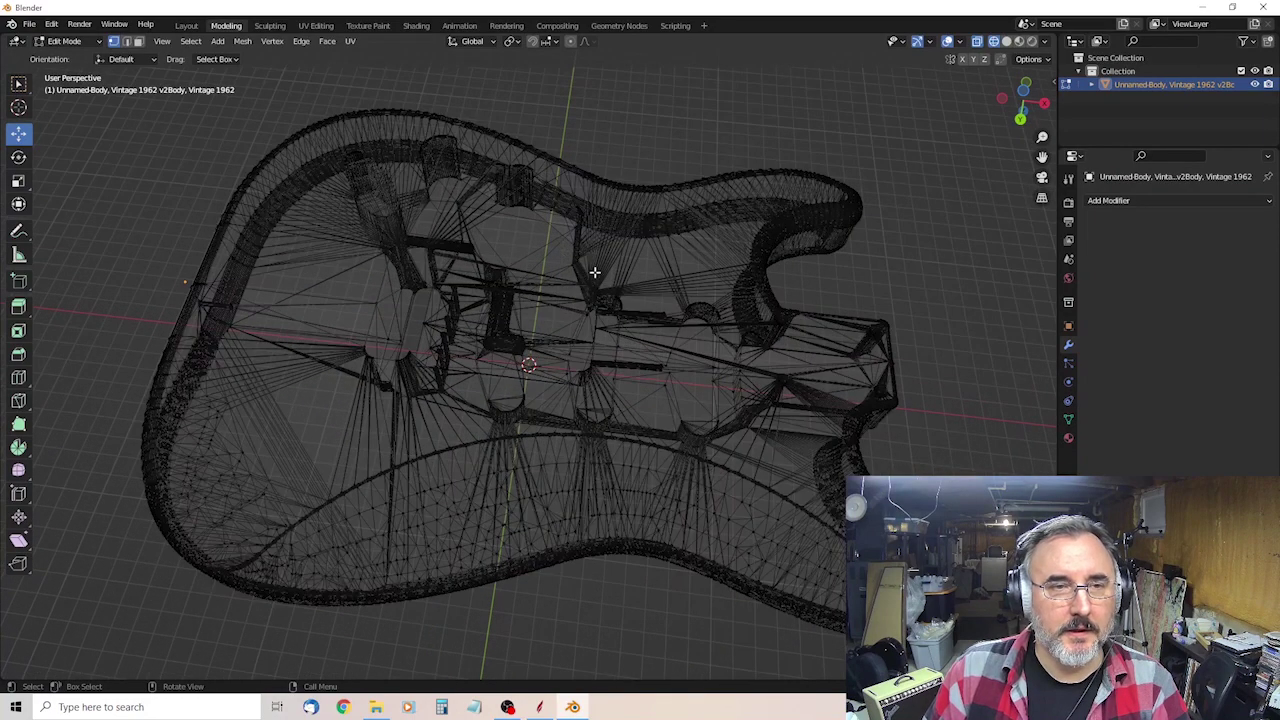
middle_drag(620, 260, 647, 358)
scroll(606, 303, down, 6)
scroll(602, 305, up, 2)
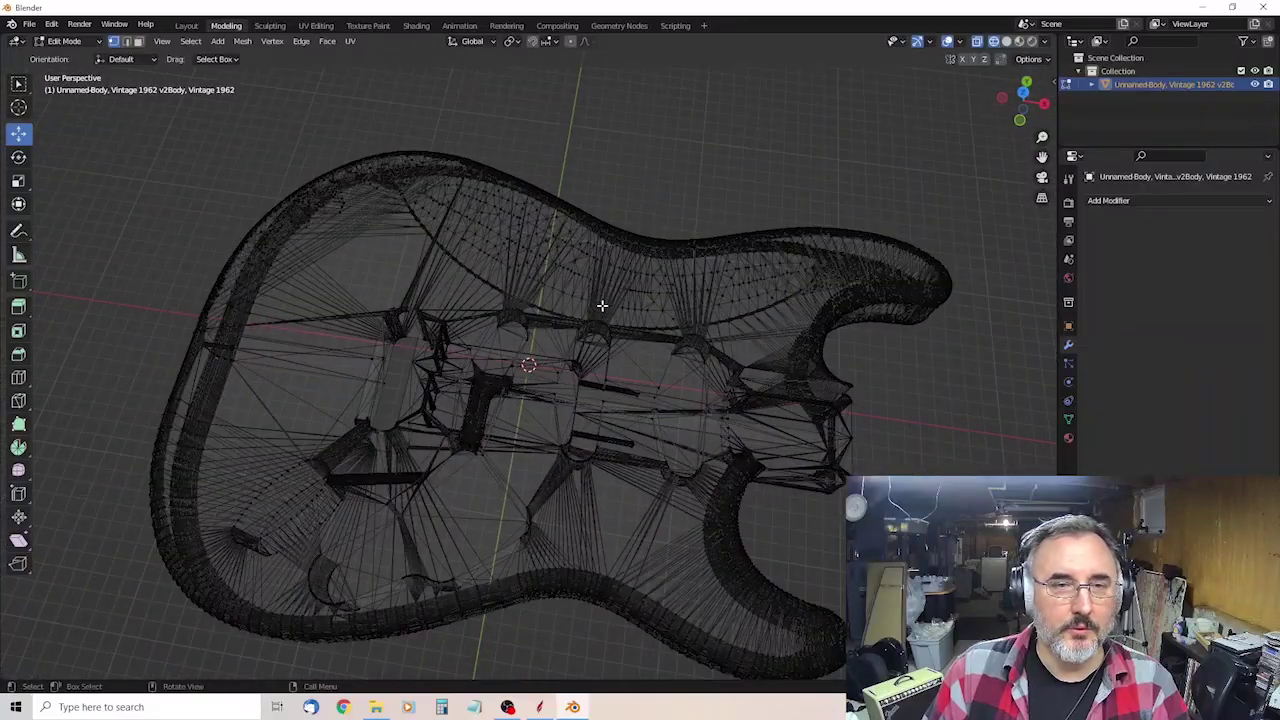
scroll(320, 271, down, 1)
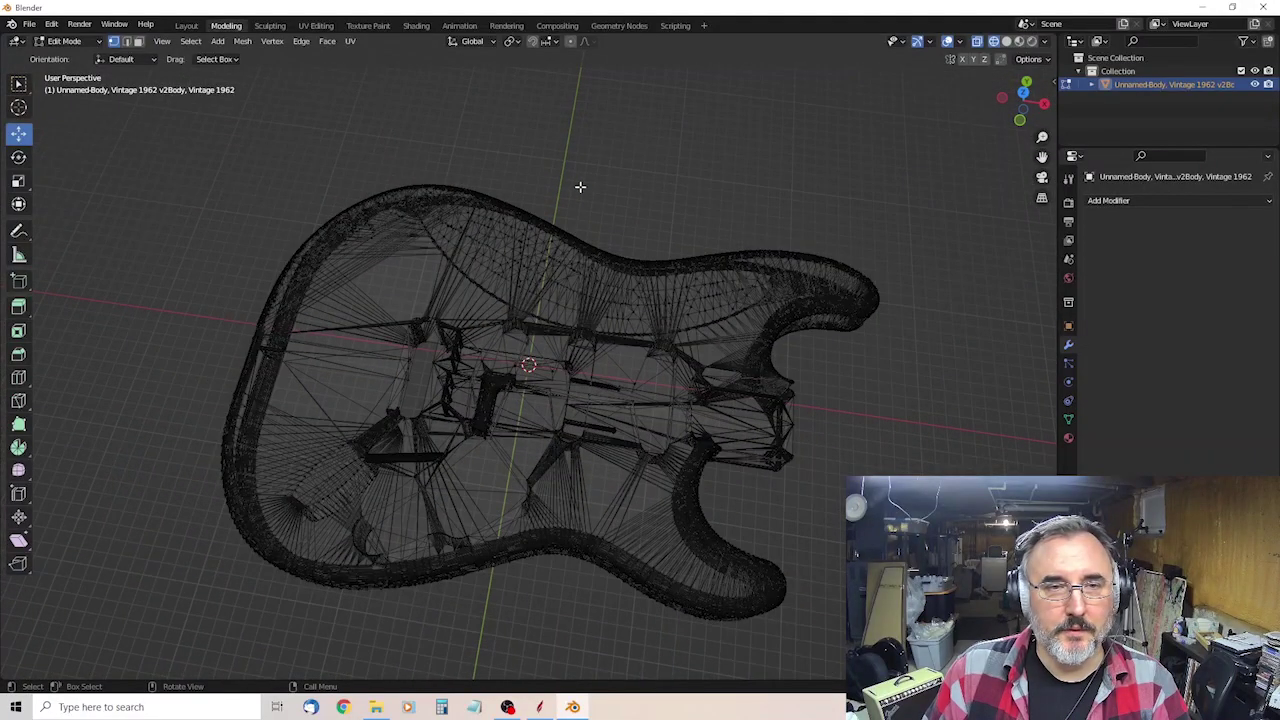
drag(581, 186, 906, 648)
Delete the selected right half, then the lower half of the body's vertices.
key(x)
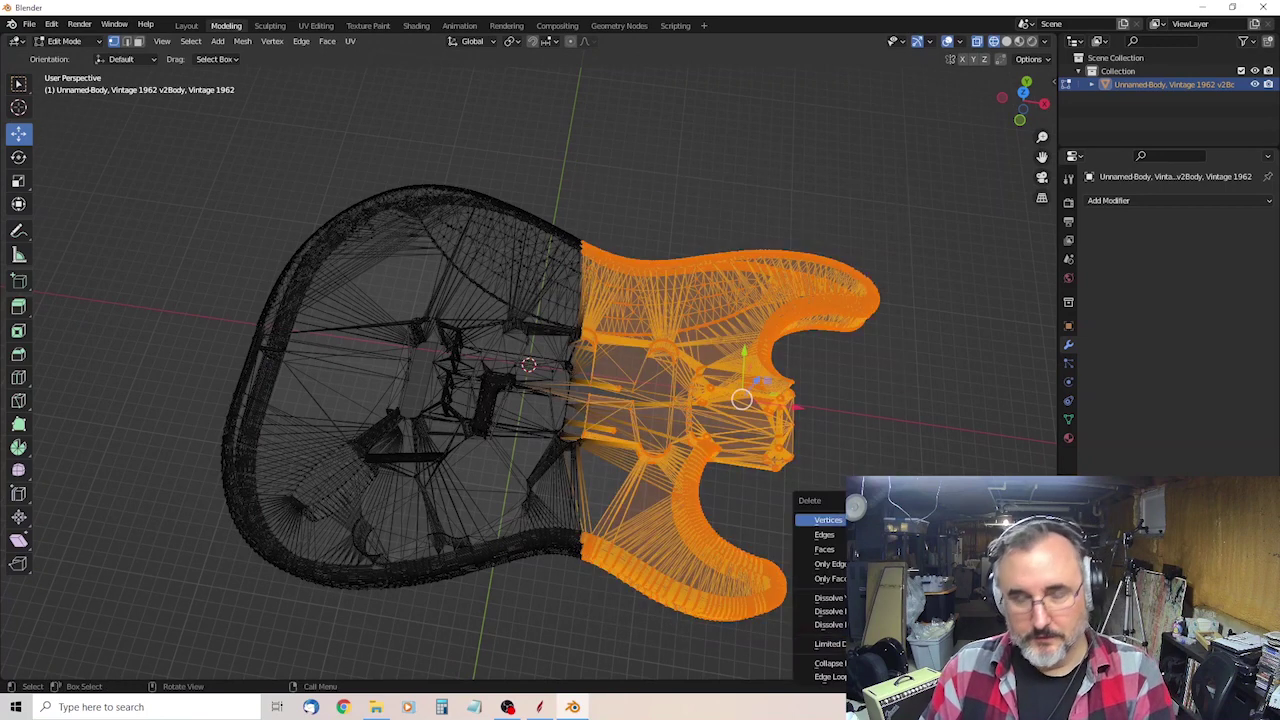
click(822, 520)
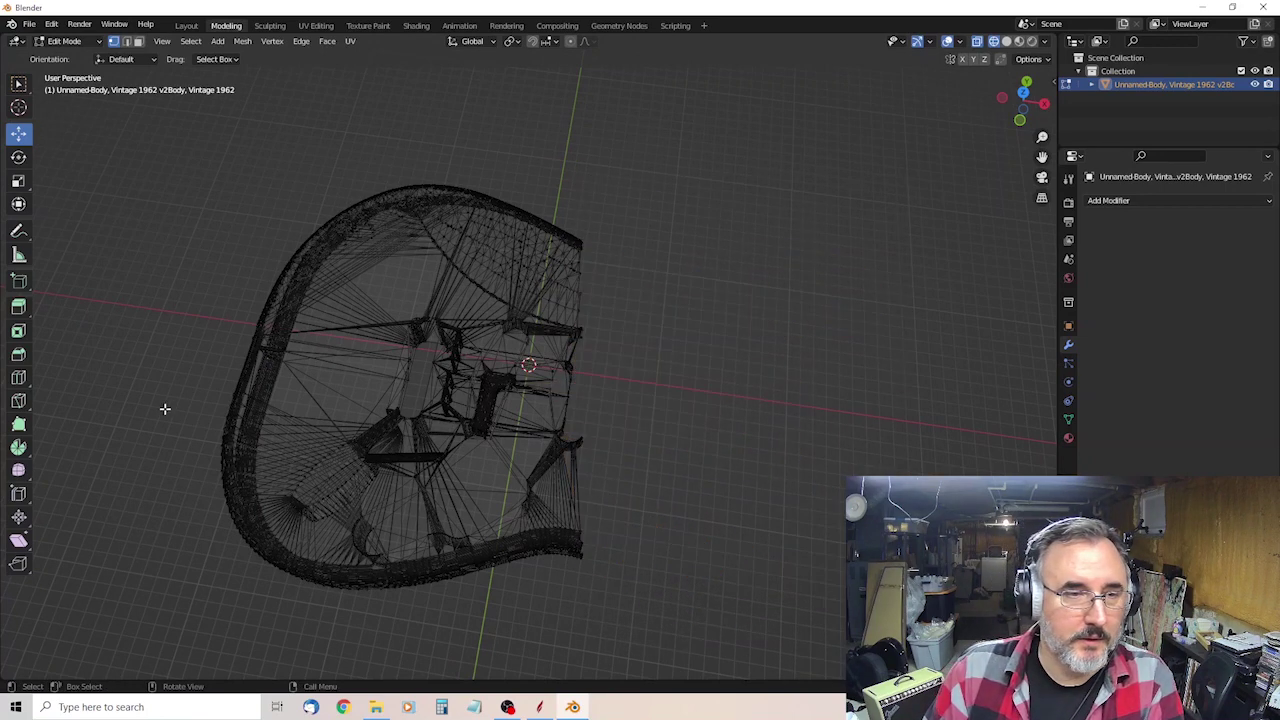
drag(131, 409, 841, 624)
key(x)
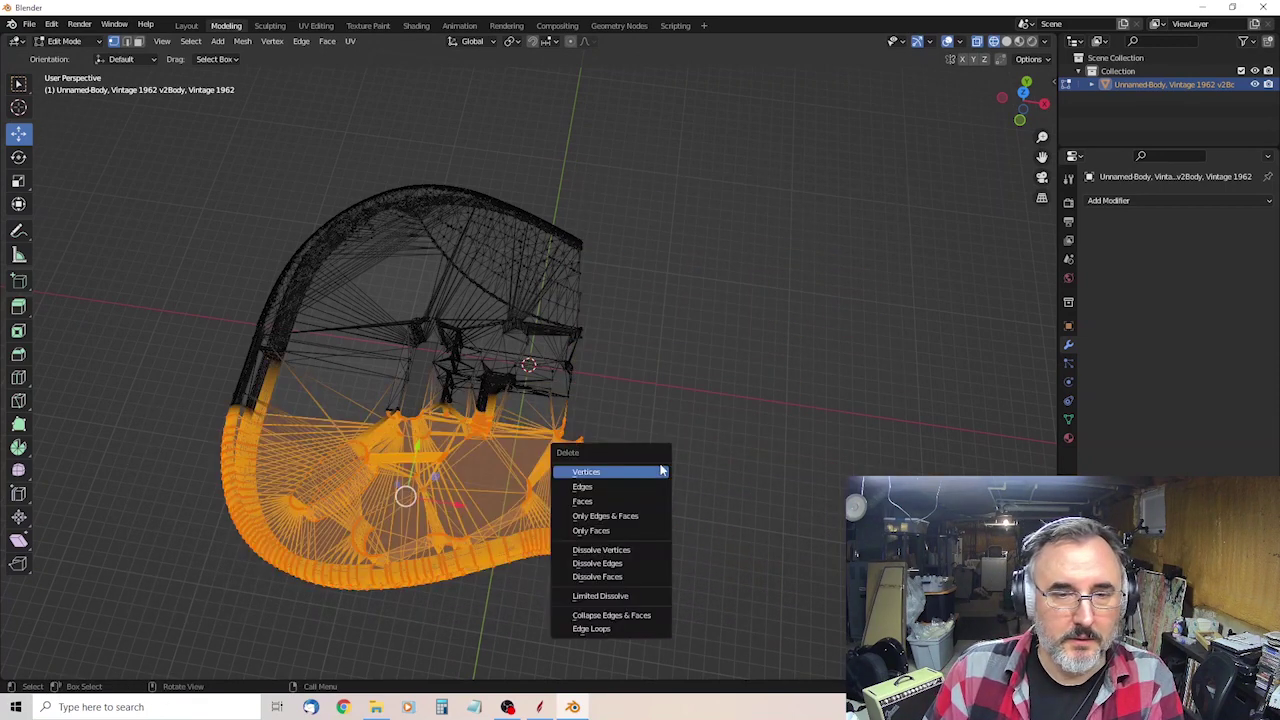
click(661, 470)
Delete the lower-right block, the upper block and another unwanted part of the mesh.
middle_drag(643, 471, 790, 420)
drag(580, 422, 738, 594)
key(x)
click(725, 524)
middle_drag(632, 413, 626, 500)
drag(331, 259, 714, 351)
key(x)
click(651, 366)
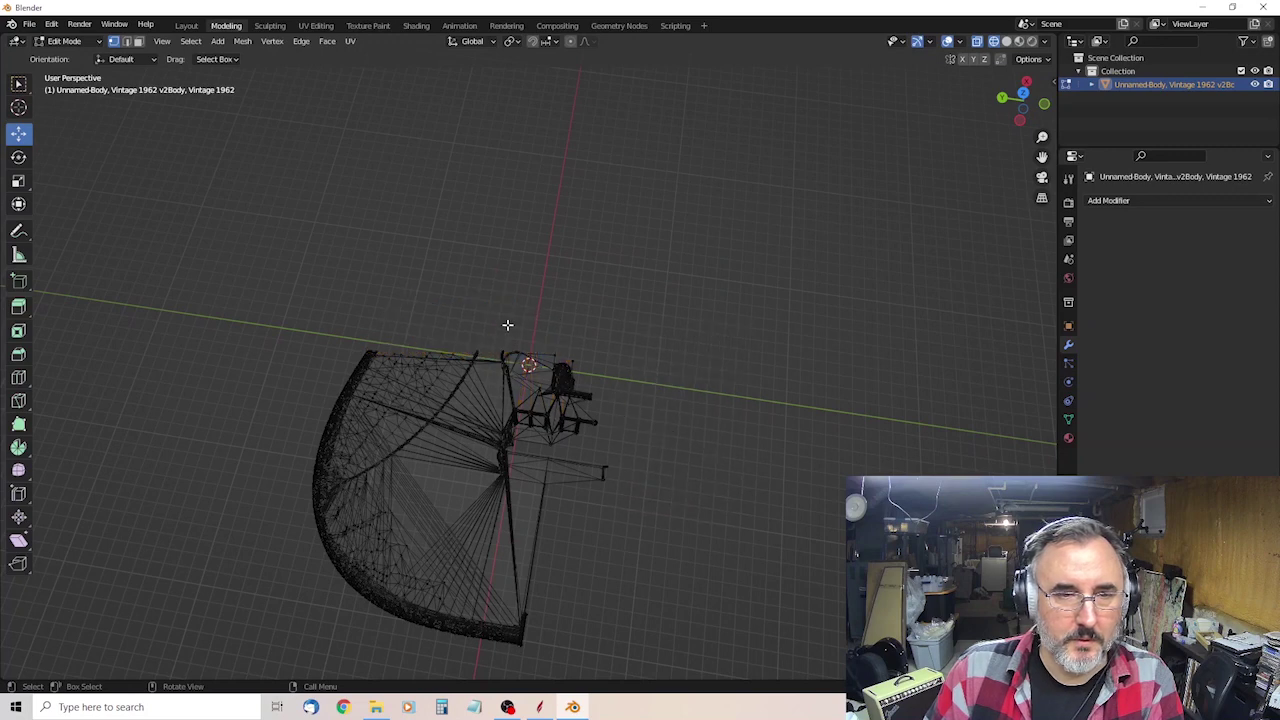
drag(485, 328, 690, 493)
key(x)
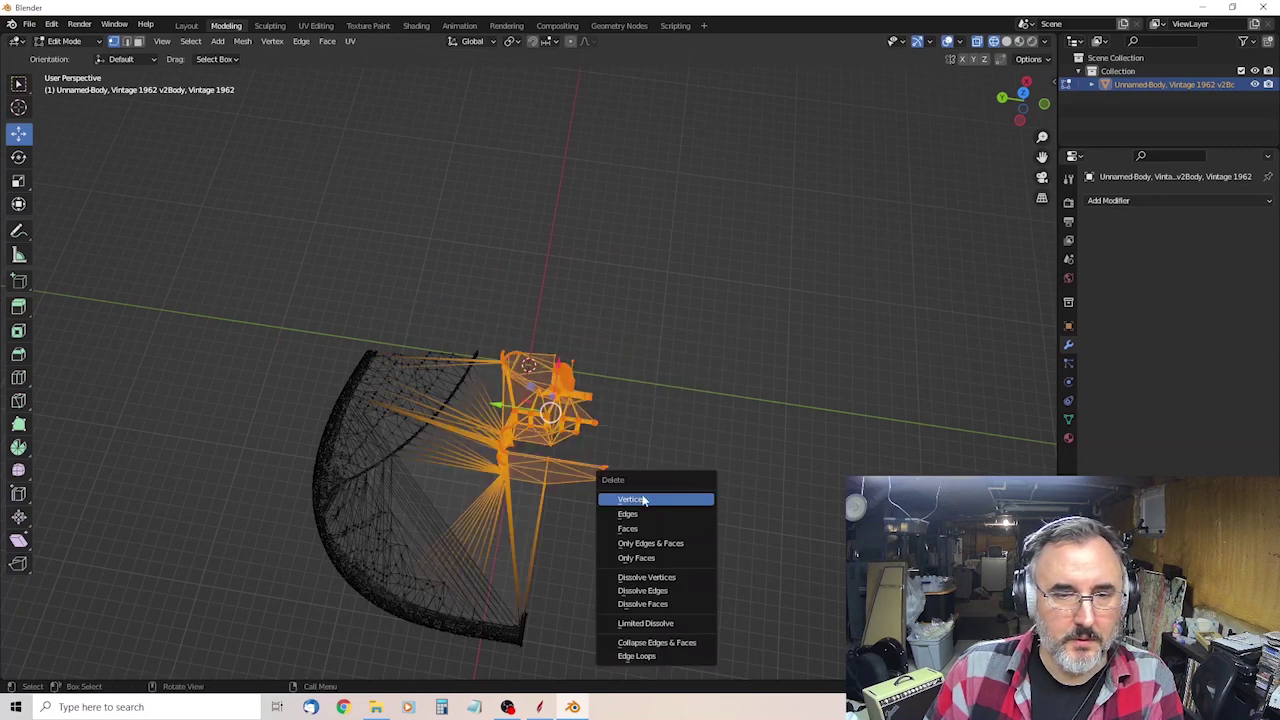
click(645, 500)
Select and nudge the remaining mesh, then deselect it without deleting anything.
middle_drag(640, 477, 498, 305)
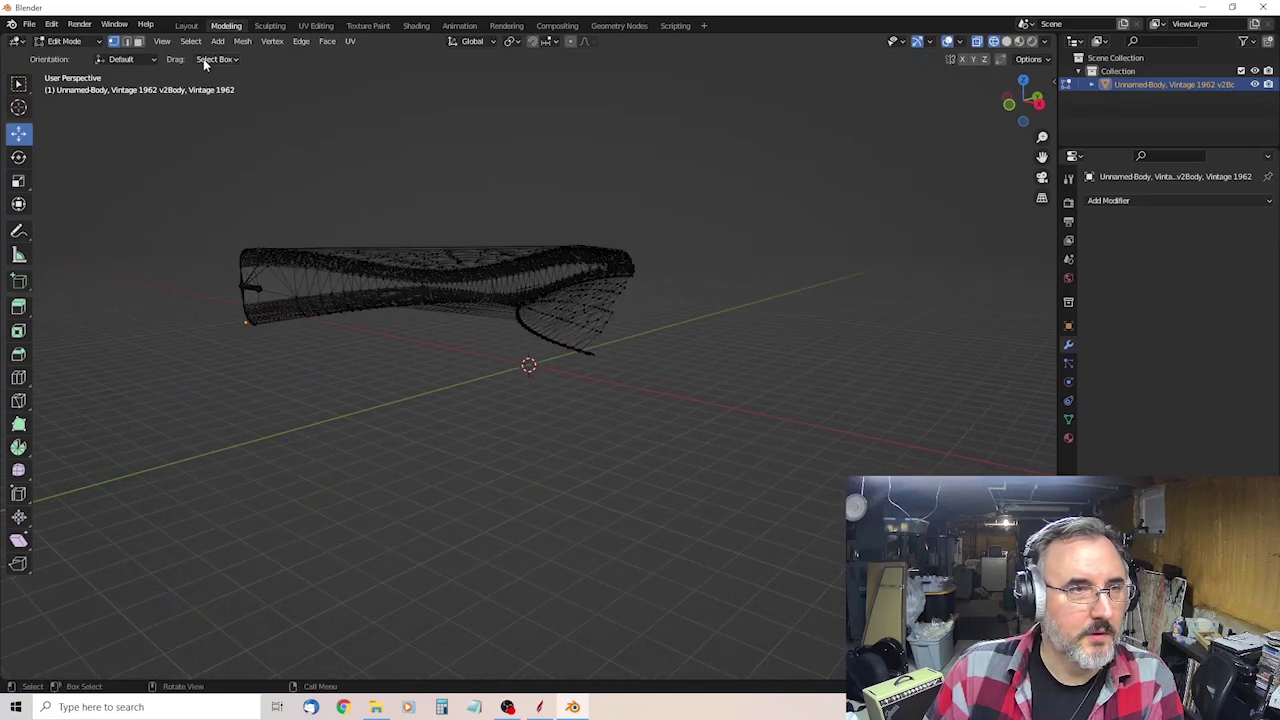
drag(170, 177, 894, 534)
drag(449, 280, 531, 366)
drag(174, 251, 270, 398)
key(x)
click(223, 334)
key(x)
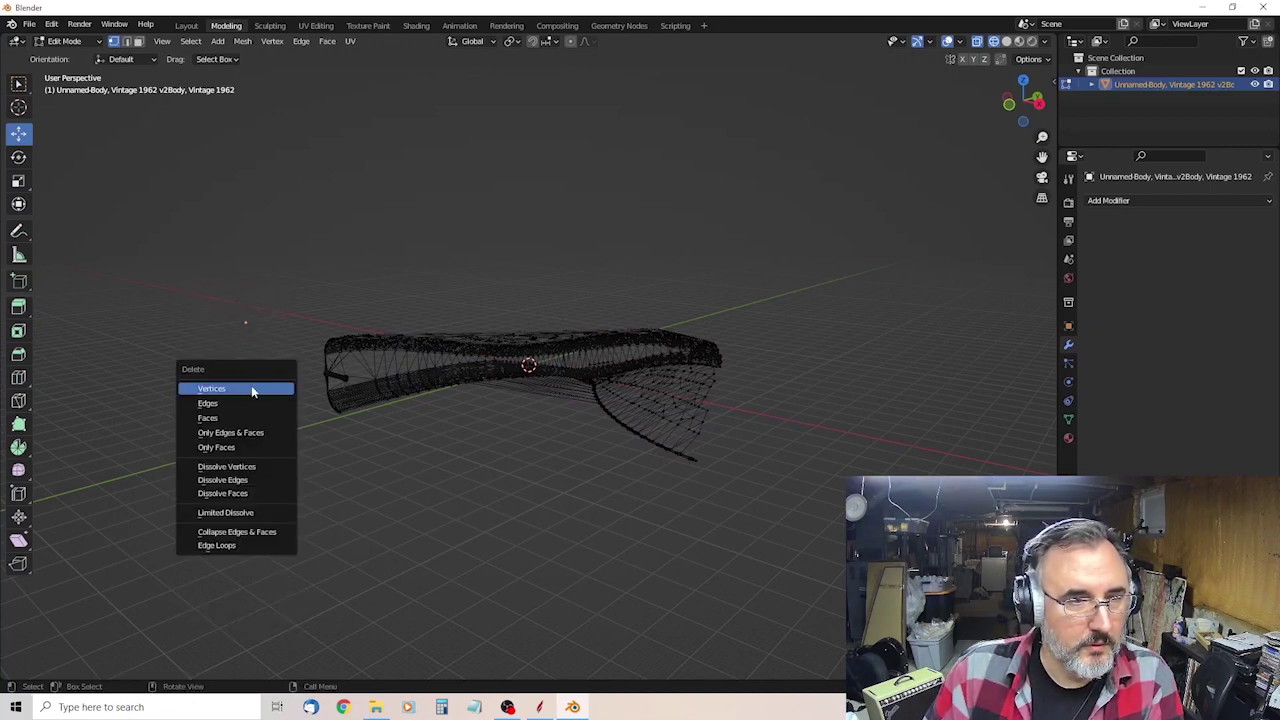
click(251, 389)
Select the stray vertices at the far left for deletion.
scroll(245, 355, up, 3)
drag(75, 289, 182, 327)
middle_drag(182, 327, 132, 445)
drag(80, 363, 129, 529)
key(x)
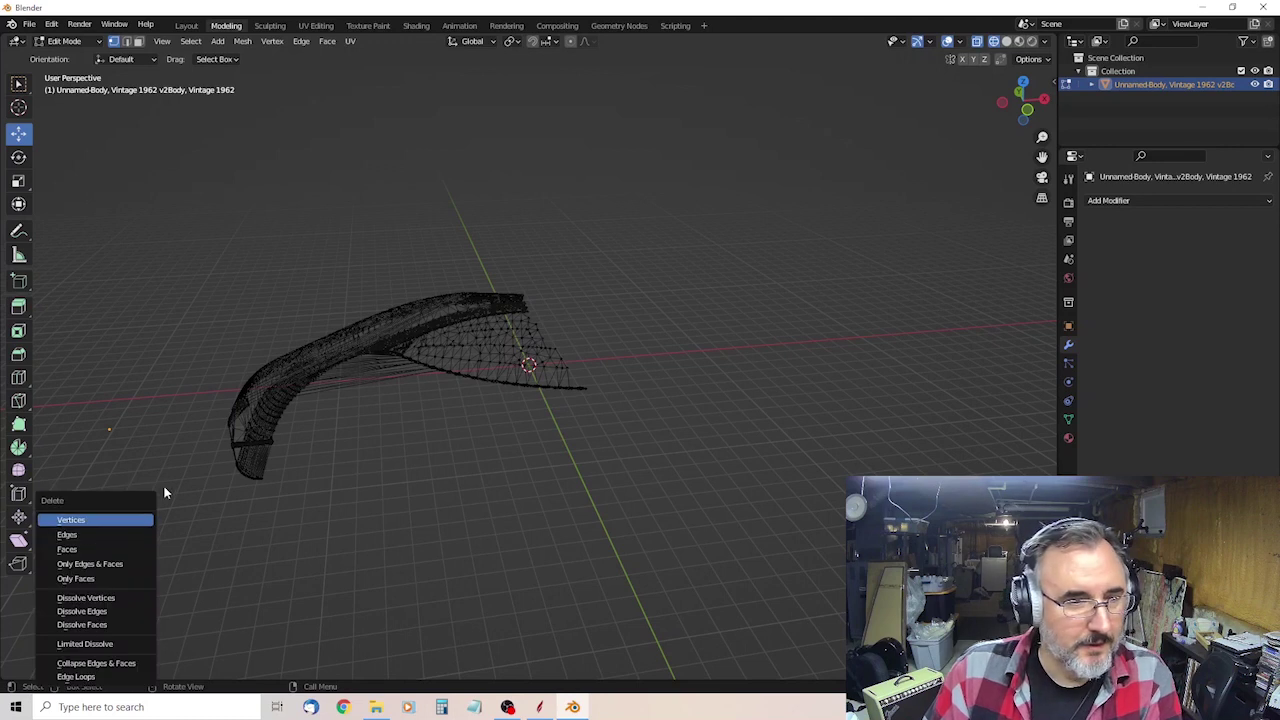
drag(72, 350, 125, 548)
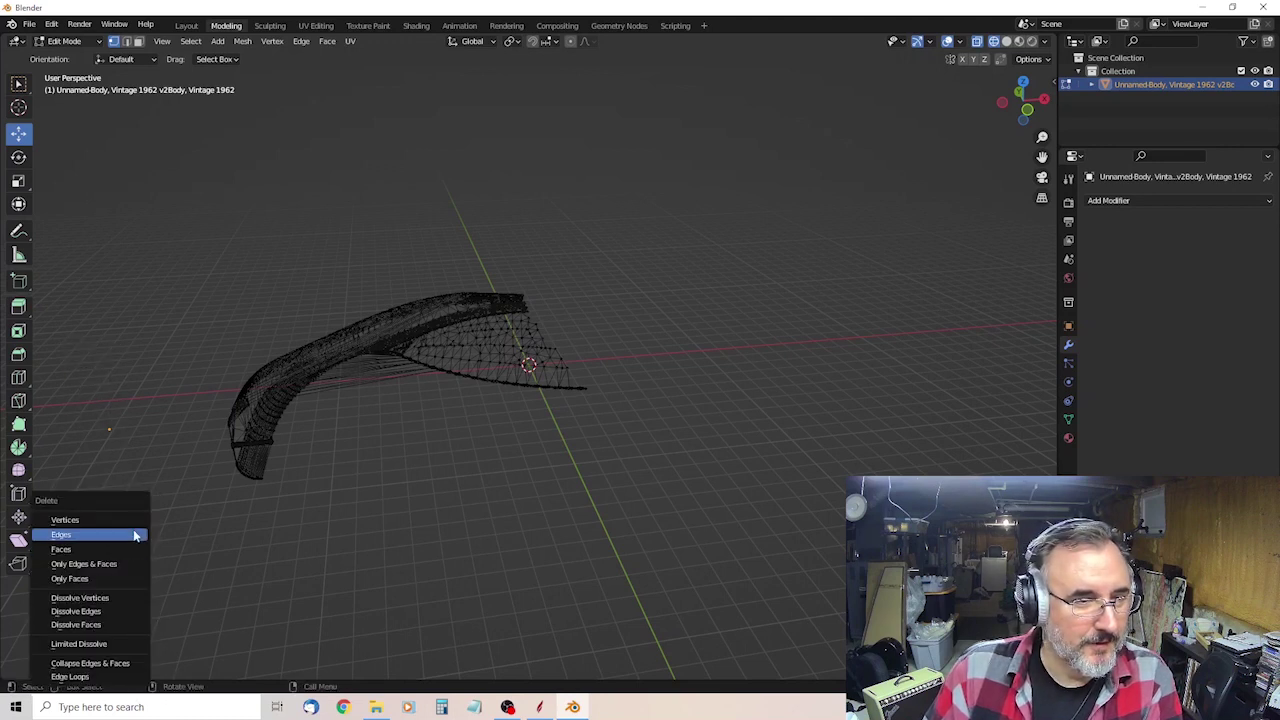
key(x)
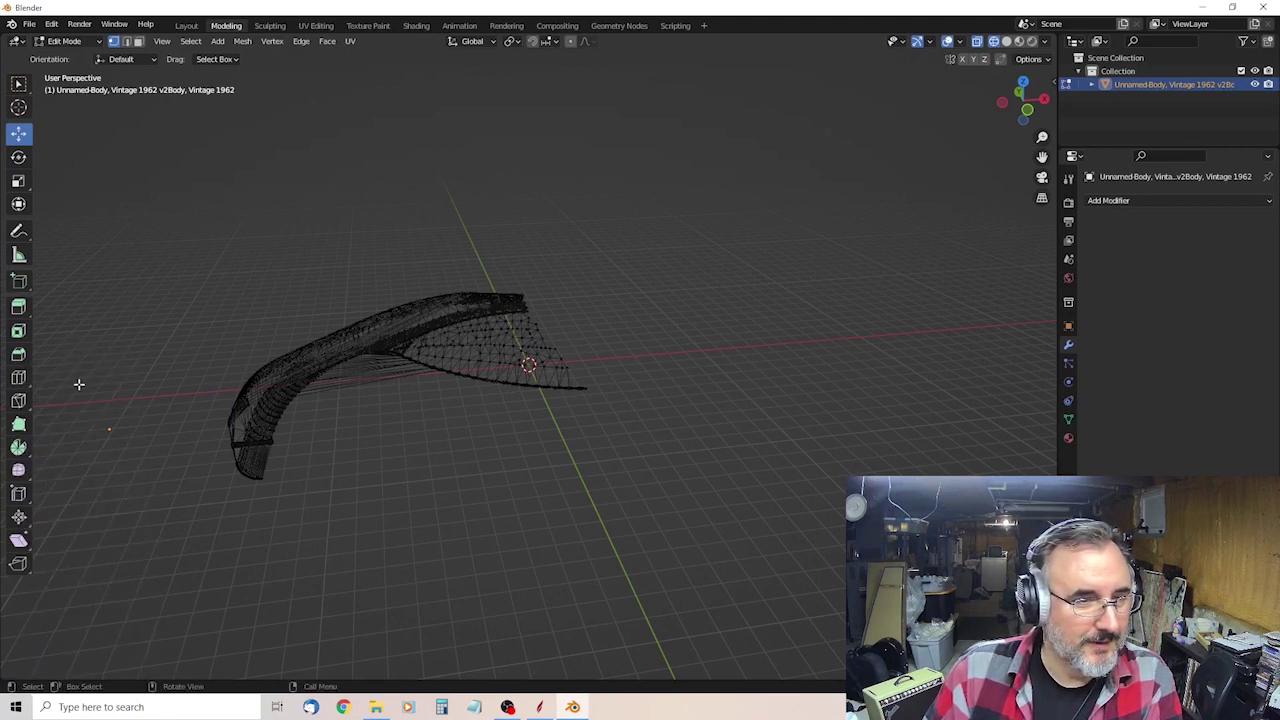
Delete the lower-right part of the strip and the vertices at its tip.
middle_drag(276, 466, 670, 416)
key(x)
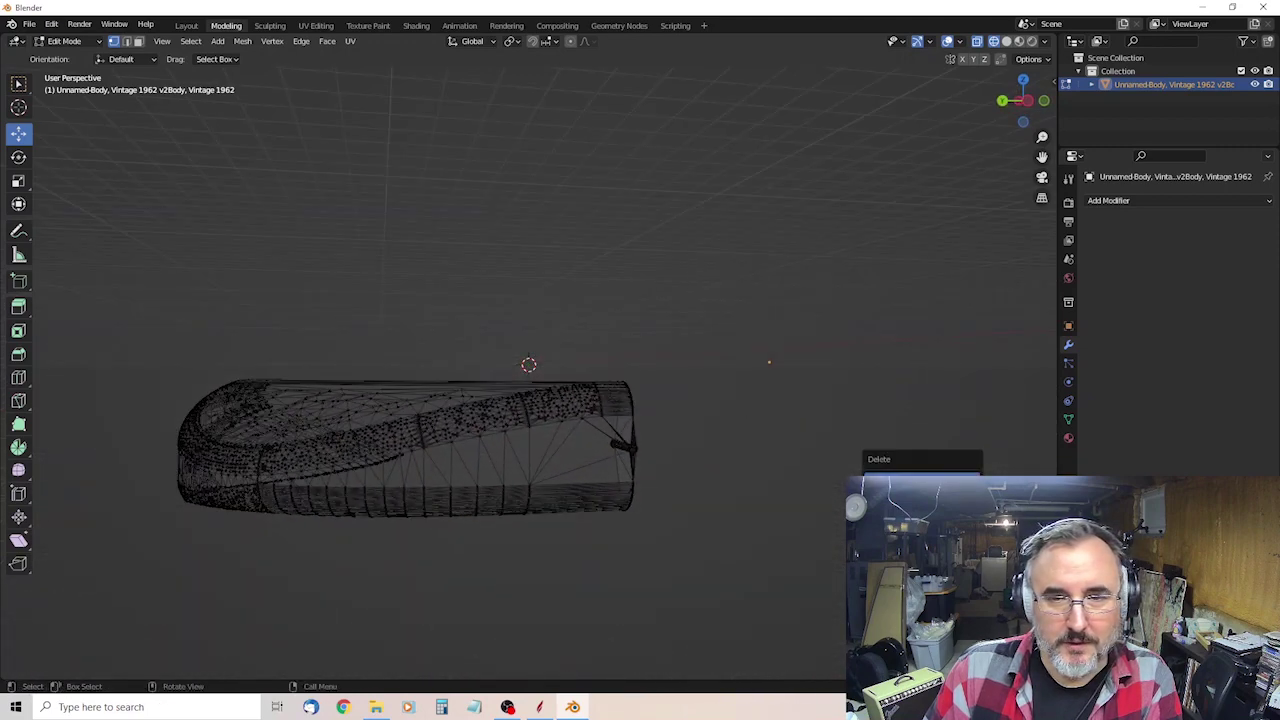
click(923, 474)
drag(479, 573, 694, 457)
key(x)
click(699, 459)
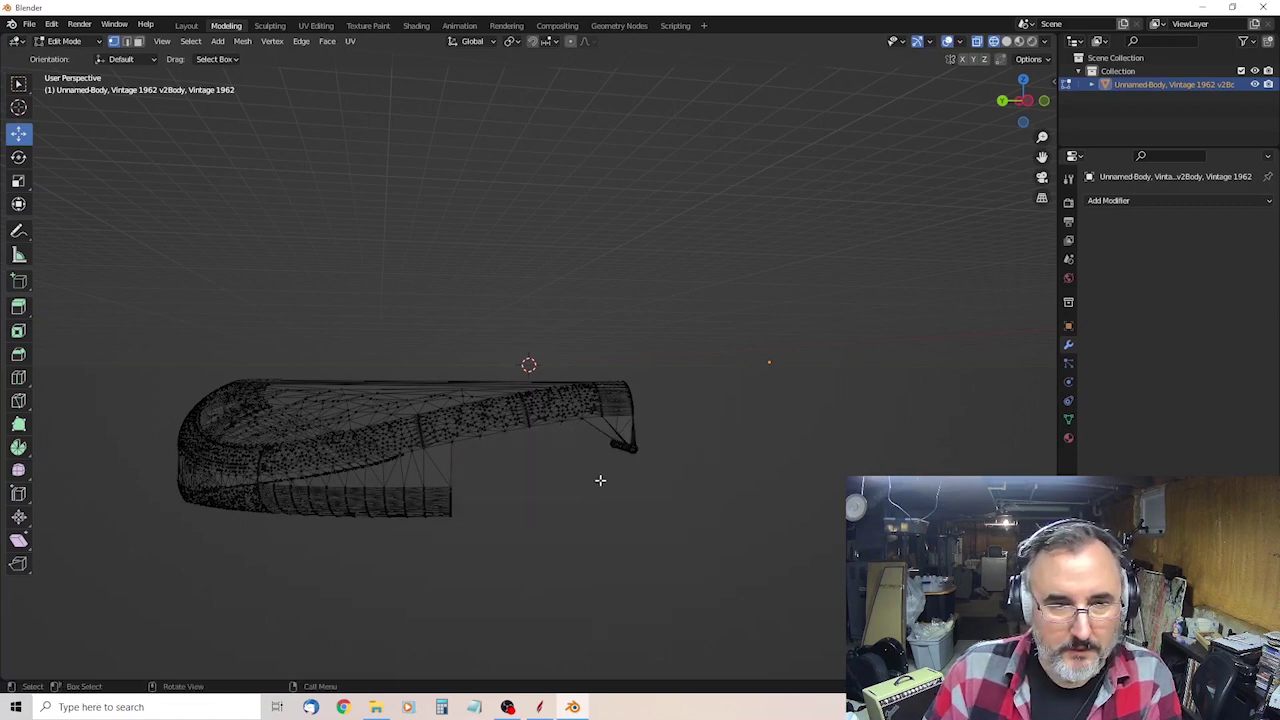
drag(591, 477, 652, 424)
key(x)
click(685, 465)
Delete the mesh's lower section and more vertices along its lower edge.
middle_drag(491, 506, 562, 521)
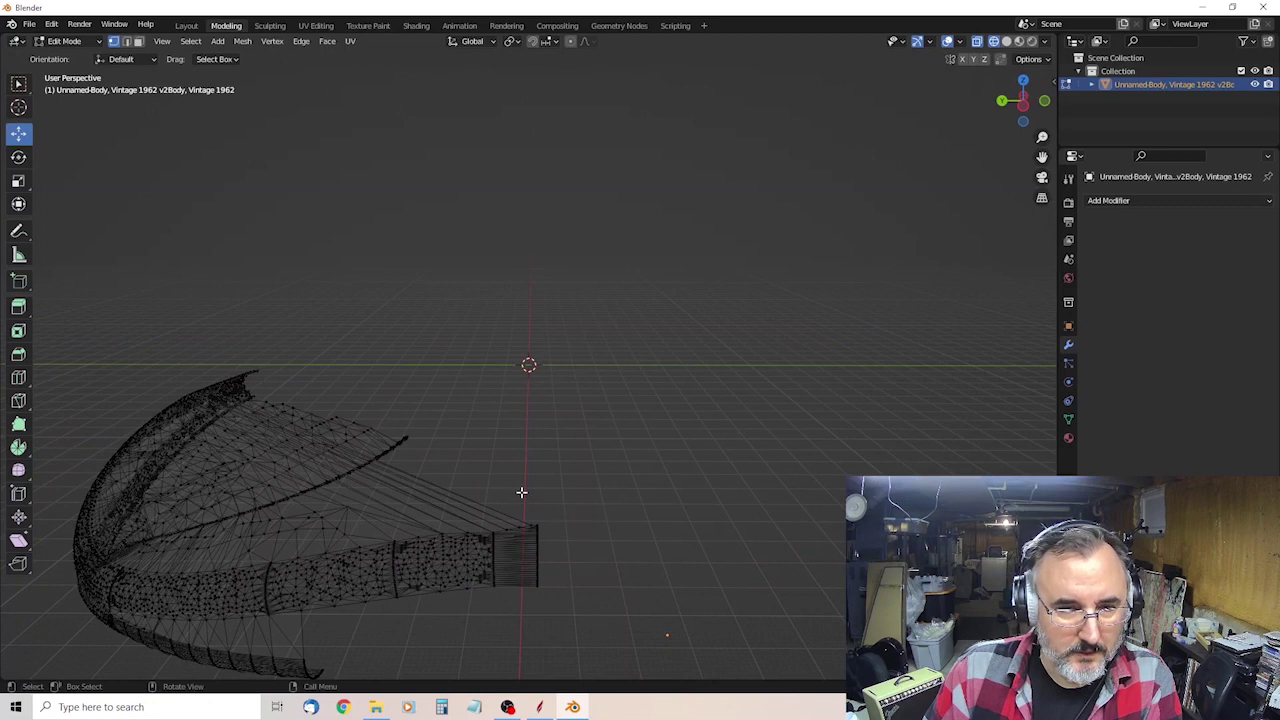
drag(521, 492, 571, 621)
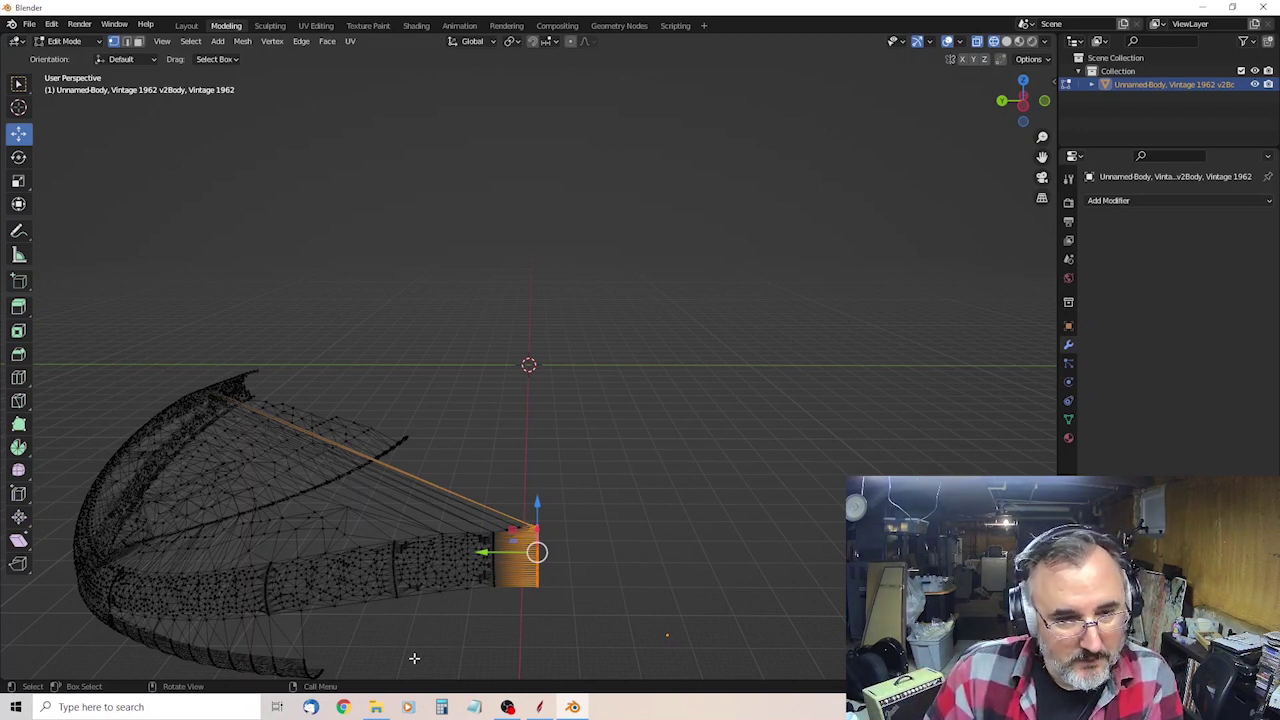
middle_drag(414, 658, 620, 576)
drag(464, 590, 766, 503)
key(x)
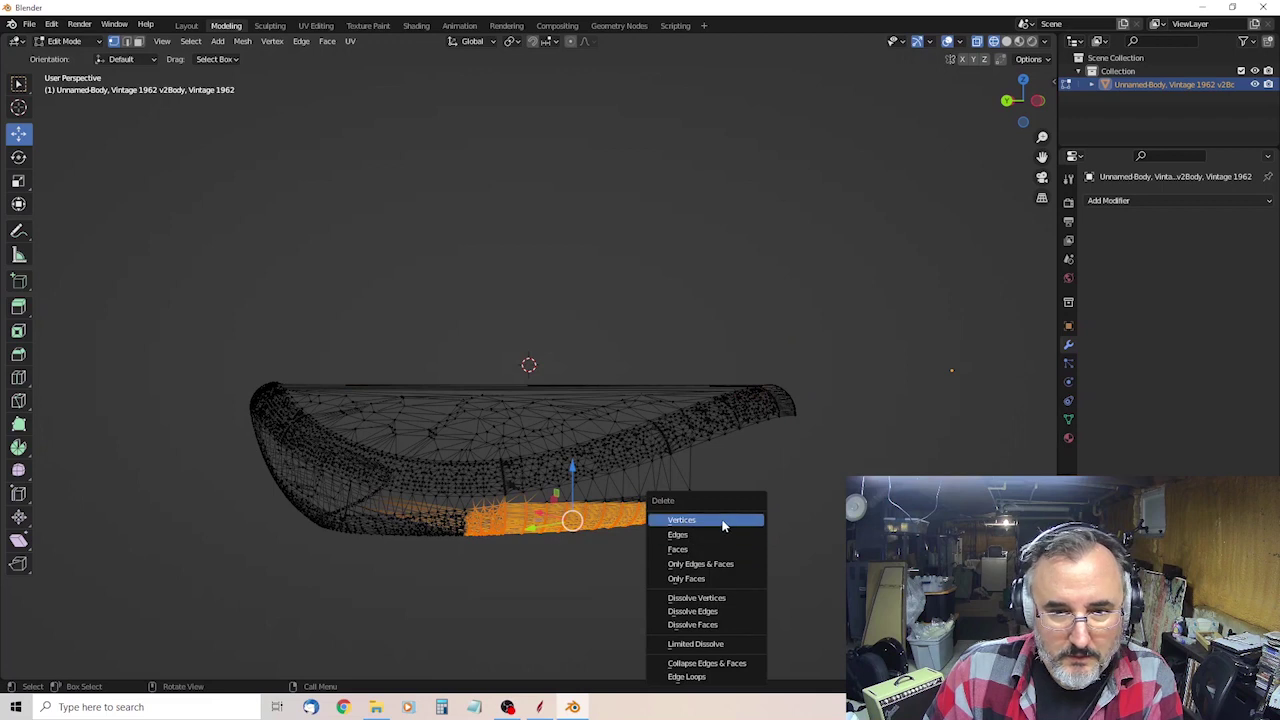
click(722, 518)
drag(555, 539, 771, 489)
key(x)
click(730, 517)
Delete a single stray vertex and the remaining vertices in the lower area.
click(546, 502)
key(x)
click(588, 521)
drag(663, 520, 722, 486)
key(x)
click(729, 489)
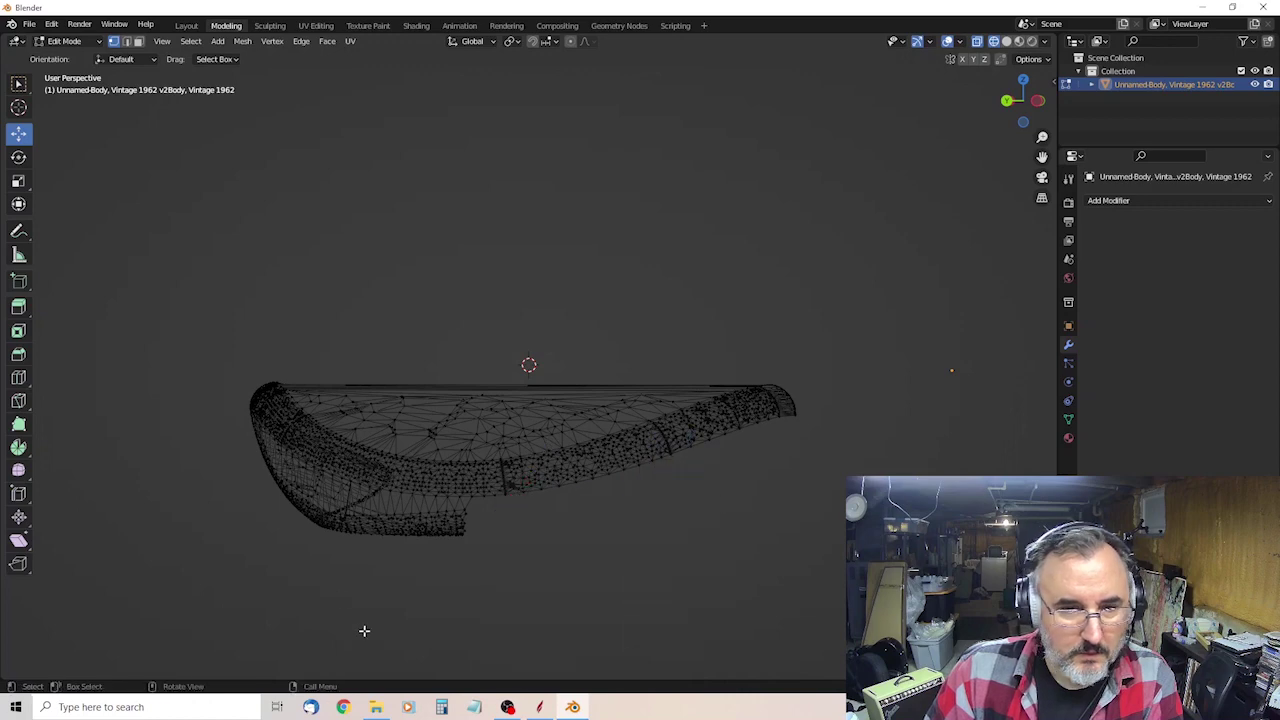
Remove leftover vertices beneath the mesh and select the last ones below it.
middle_drag(366, 623, 443, 614)
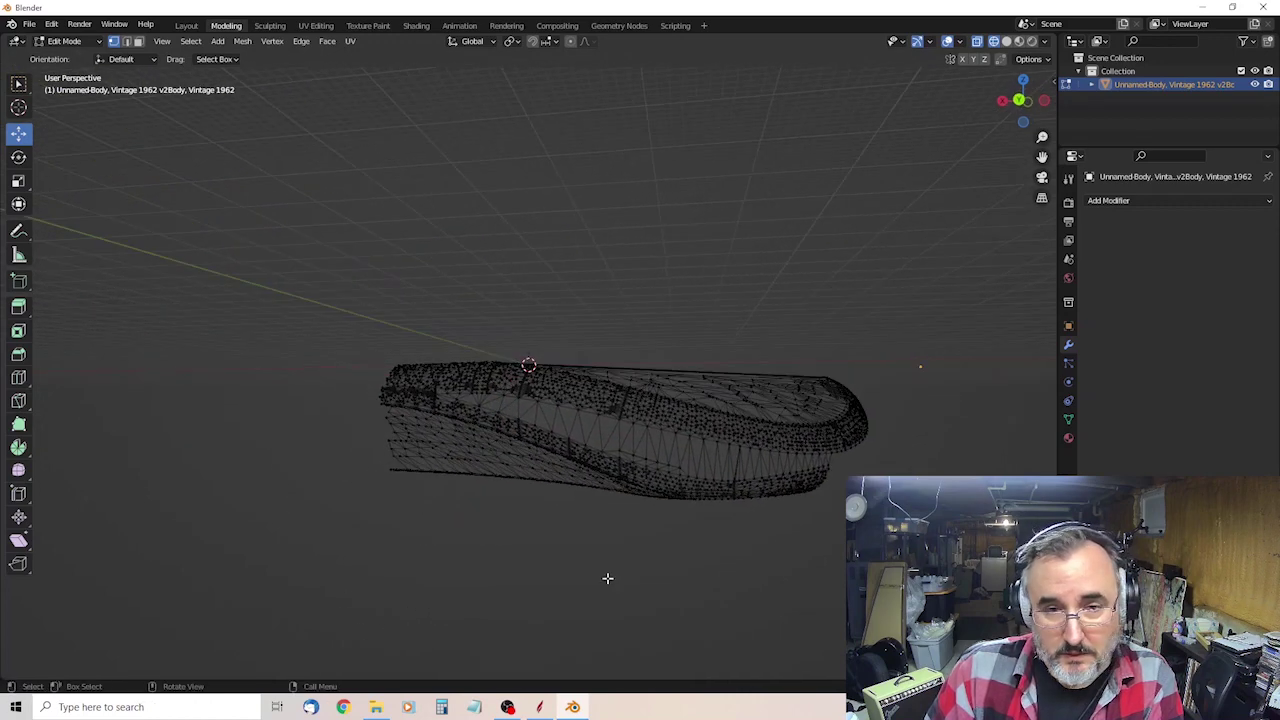
drag(568, 568, 870, 465)
key(x)
click(766, 518)
drag(338, 522, 650, 443)
key(x)
click(605, 493)
drag(608, 500, 682, 447)
Delete the selected lower vertices and a cluster at the tube's end.
key(x)
click(625, 453)
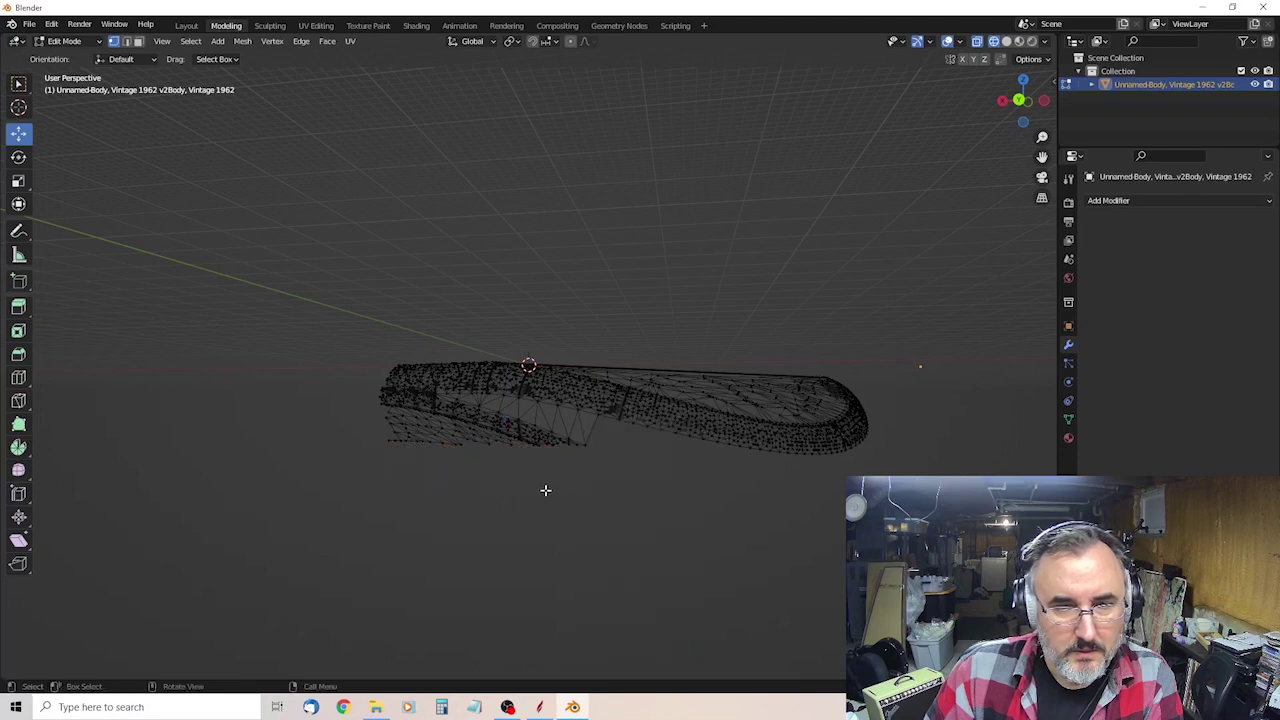
middle_drag(546, 491, 597, 531)
drag(494, 394, 656, 583)
key(x)
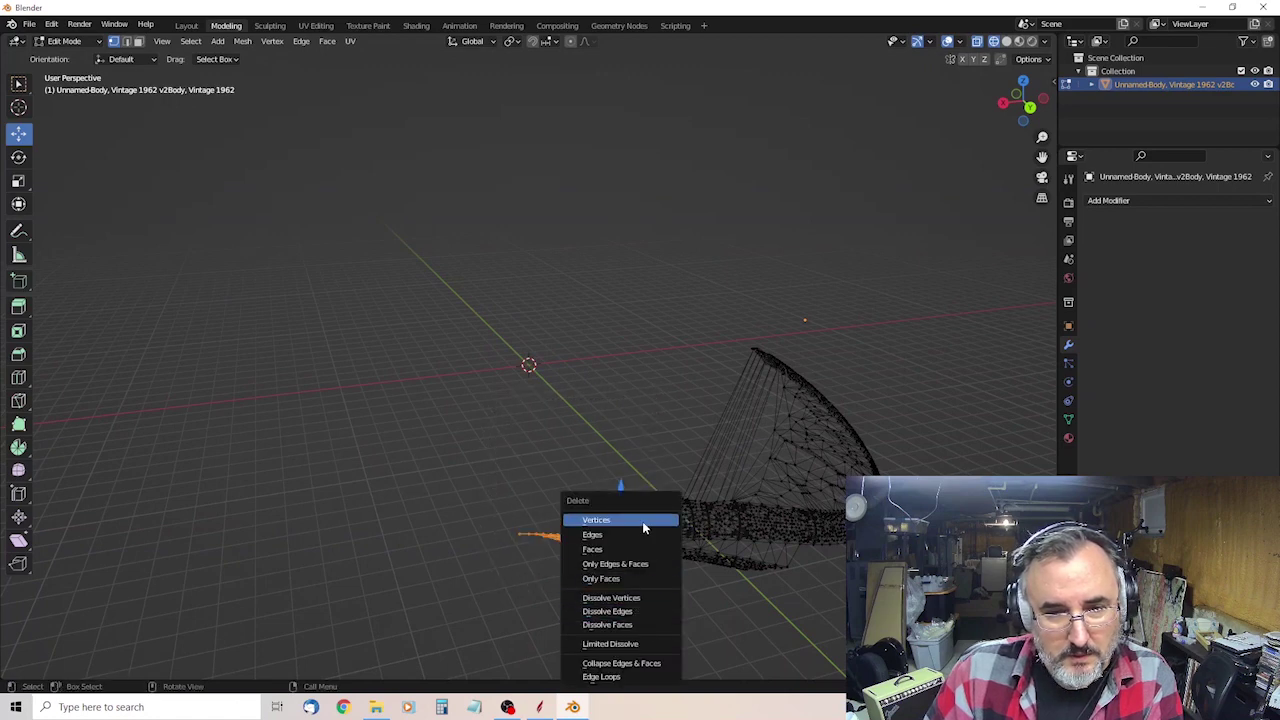
click(643, 524)
Move the whole contour mesh to the scene centre.
middle_drag(718, 553, 773, 587)
drag(451, 265, 1020, 655)
drag(849, 483, 620, 358)
middle_drag(456, 464, 486, 486)
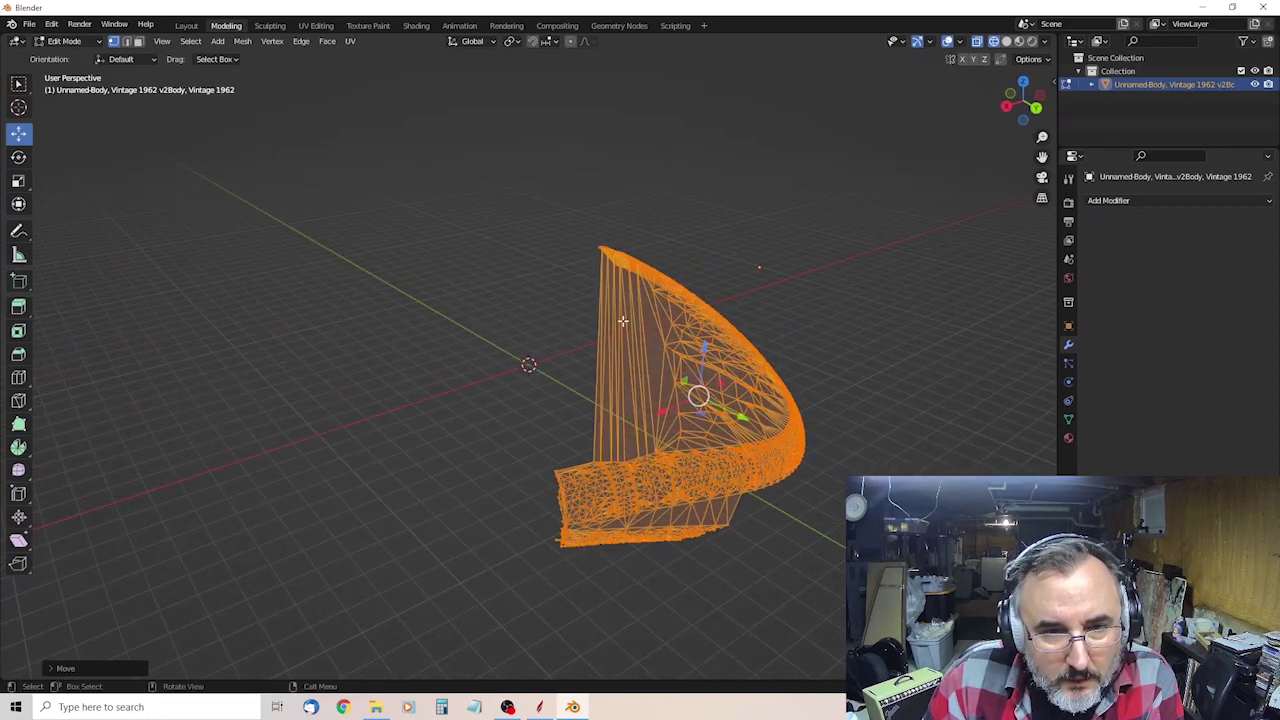
click(509, 470)
Delete vertices at the tube's left end in several cuts.
drag(510, 428, 577, 587)
key(x)
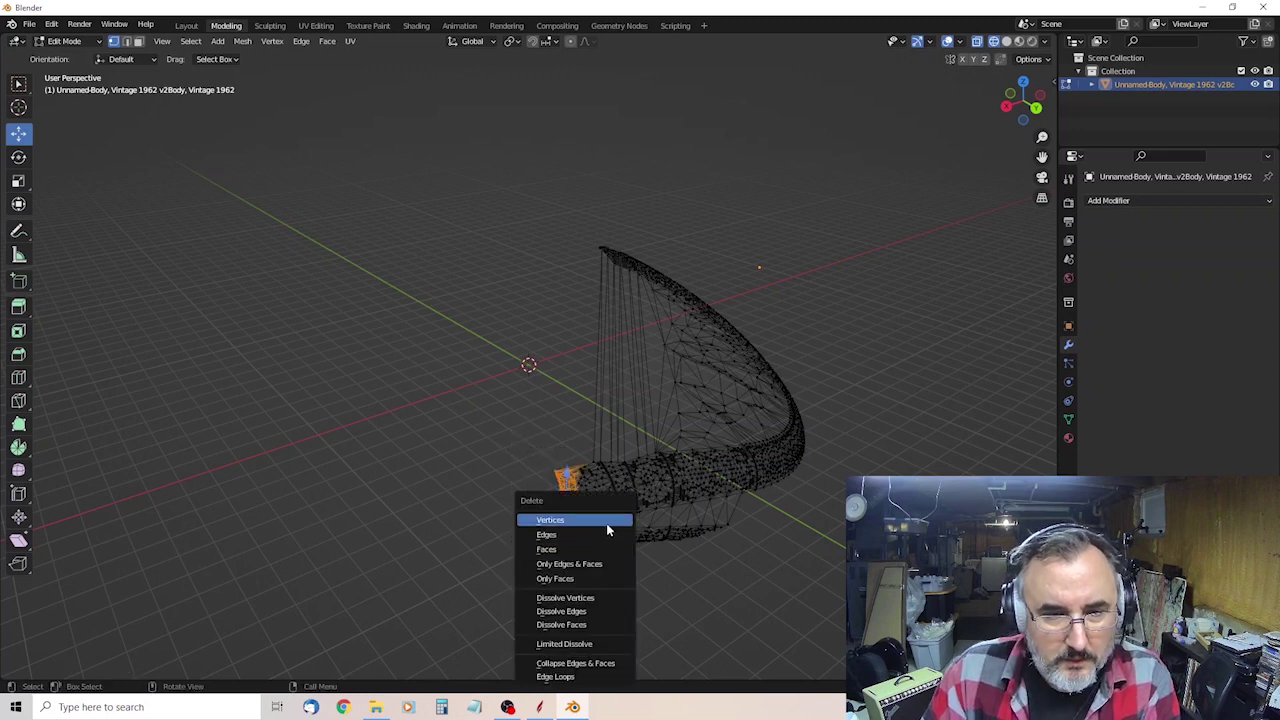
click(606, 521)
drag(519, 433, 735, 526)
key(x)
click(597, 521)
key(x)
click(678, 530)
Delete the vertices at the mesh's lower end and the next ones along the tube.
middle_drag(674, 593, 634, 554)
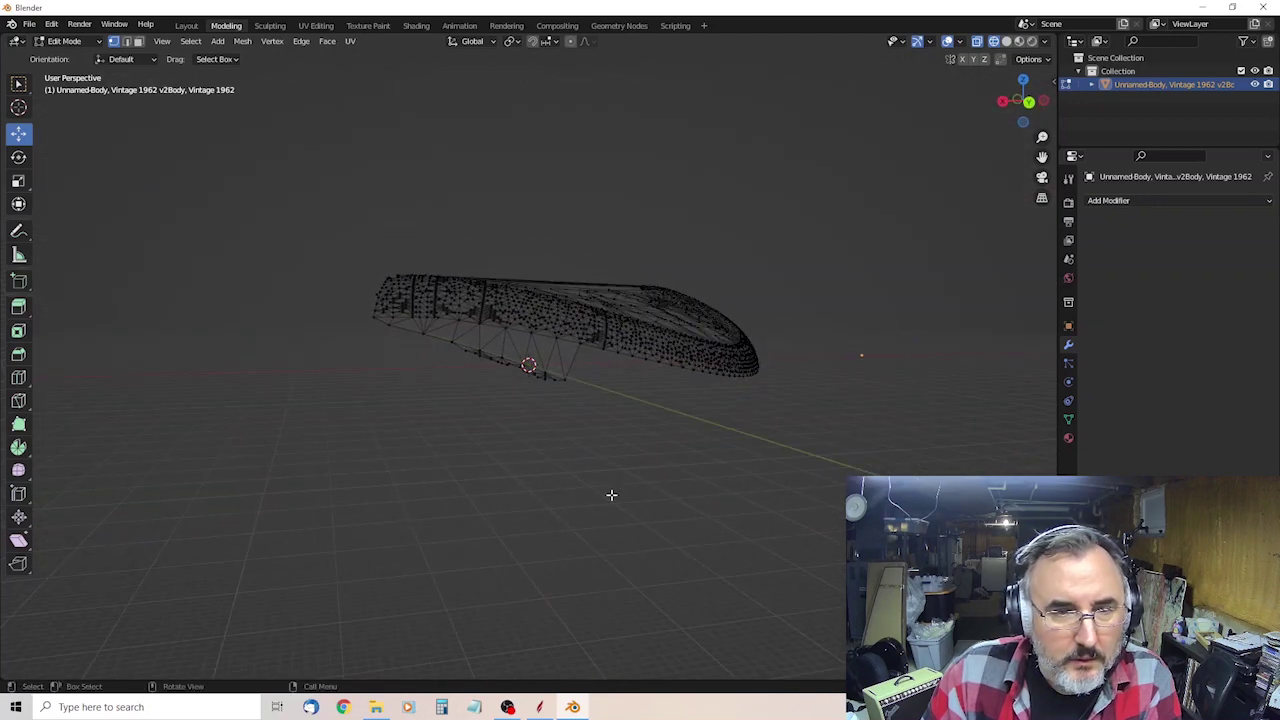
drag(400, 402, 594, 352)
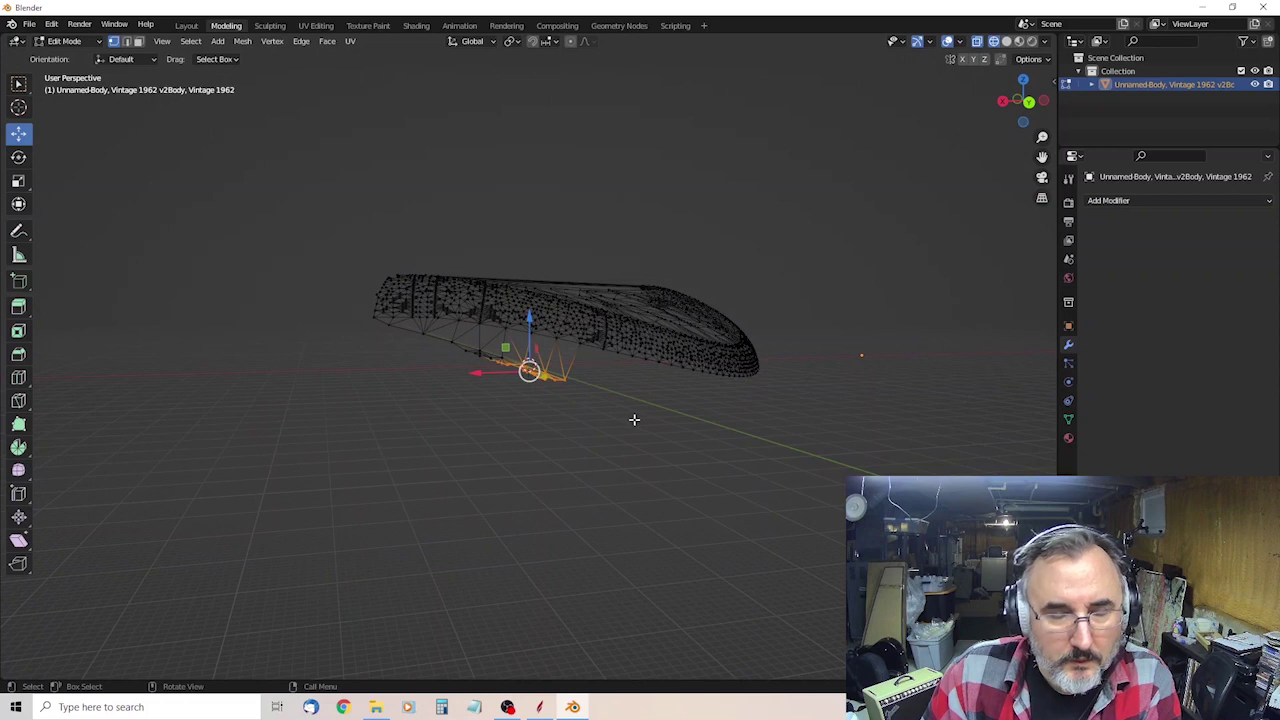
key(x)
click(571, 421)
drag(422, 403, 508, 336)
key(x)
click(528, 403)
Delete vertices at the mesh's bottom and select those at its left end.
middle_drag(443, 391, 637, 438)
scroll(640, 440, up, 2)
drag(585, 489, 811, 431)
key(x)
click(776, 495)
mouse_move(743, 491)
middle_down()
mouse_move(710, 510)
mouse_move(731, 506)
middle_up()
drag(437, 437, 490, 610)
Delete the selected edges and a column of leftover tube vertices.
key(x)
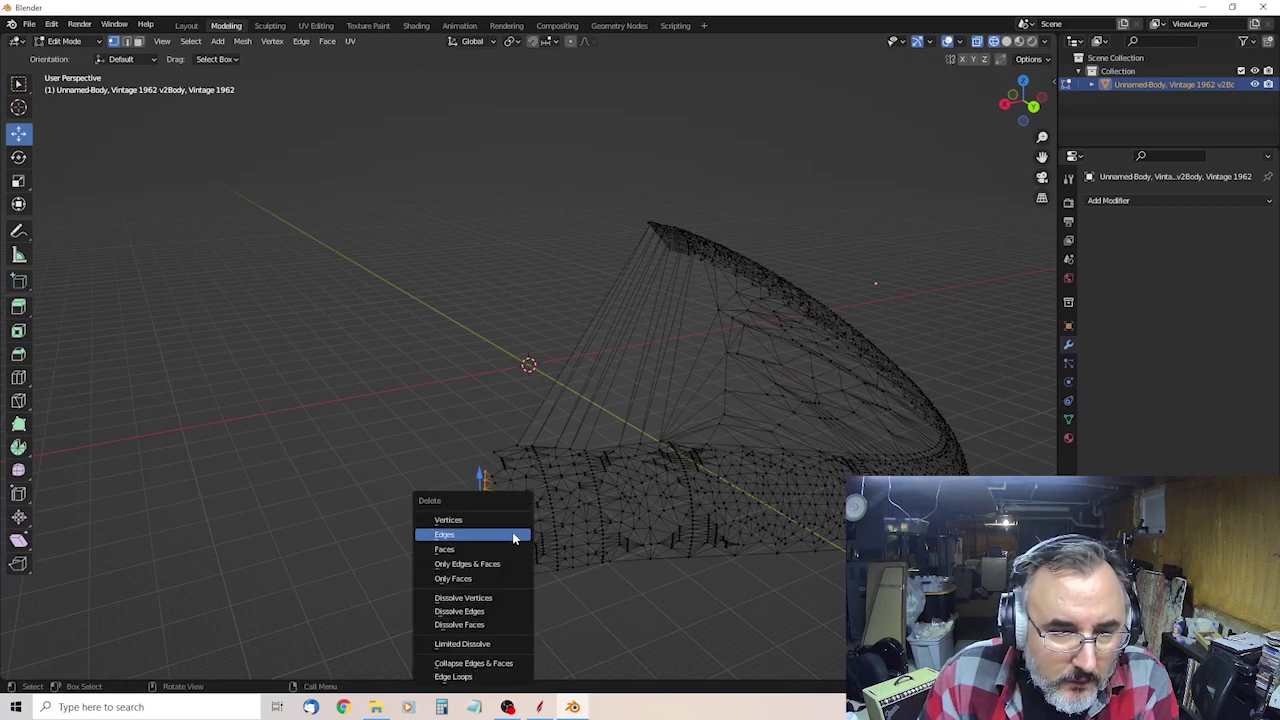
click(519, 534)
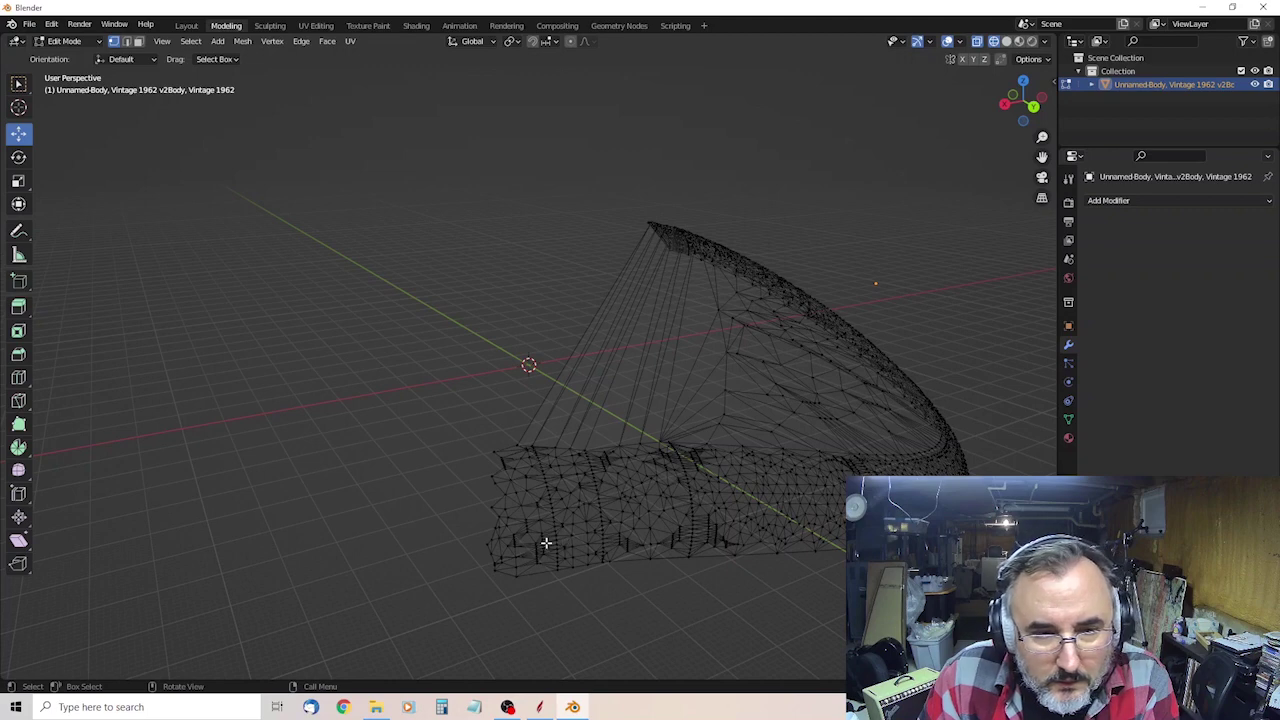
mouse_move(524, 537)
middle_down()
mouse_move(563, 540)
mouse_move(534, 540)
middle_up()
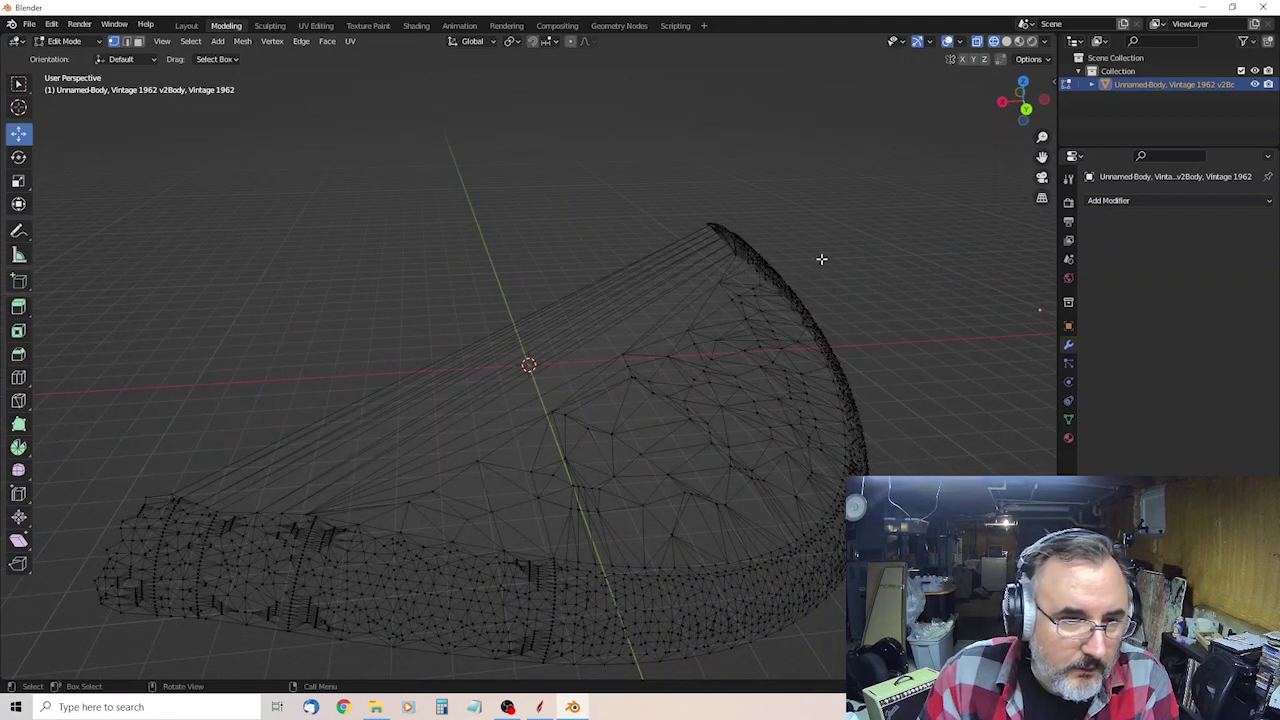
middle_drag(260, 587, 550, 467)
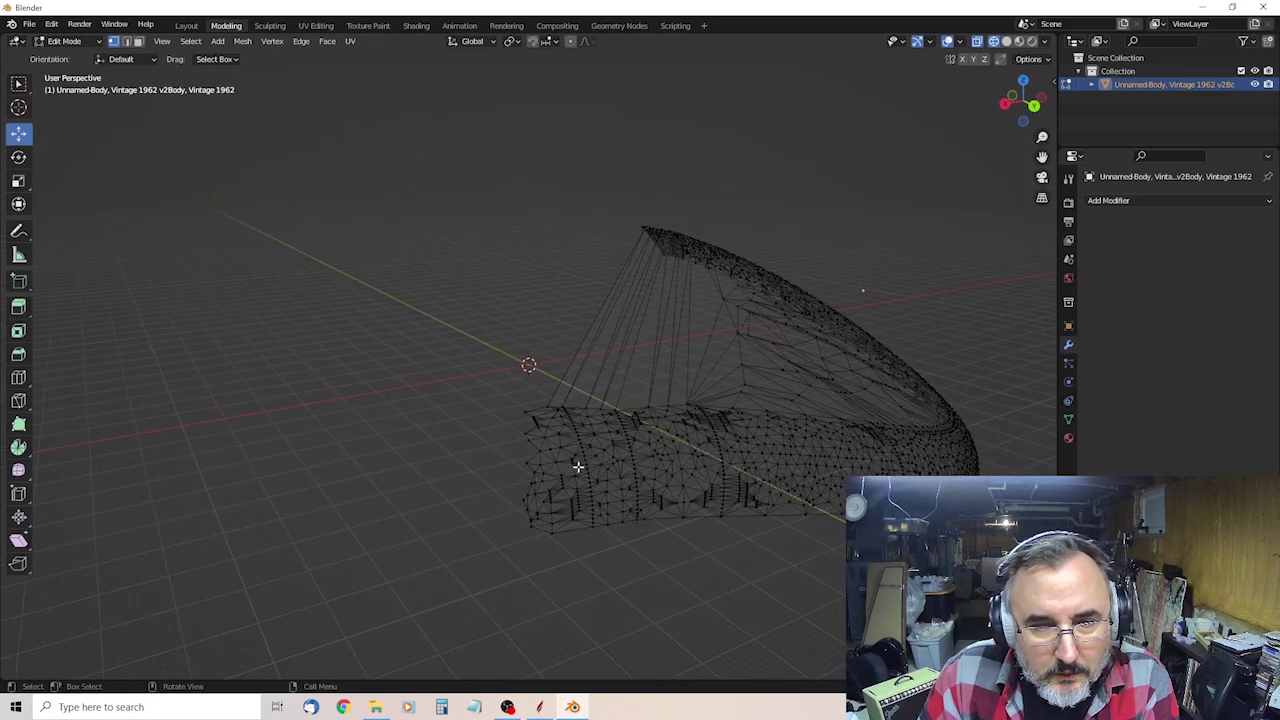
drag(465, 319, 555, 561)
key(x)
click(559, 520)
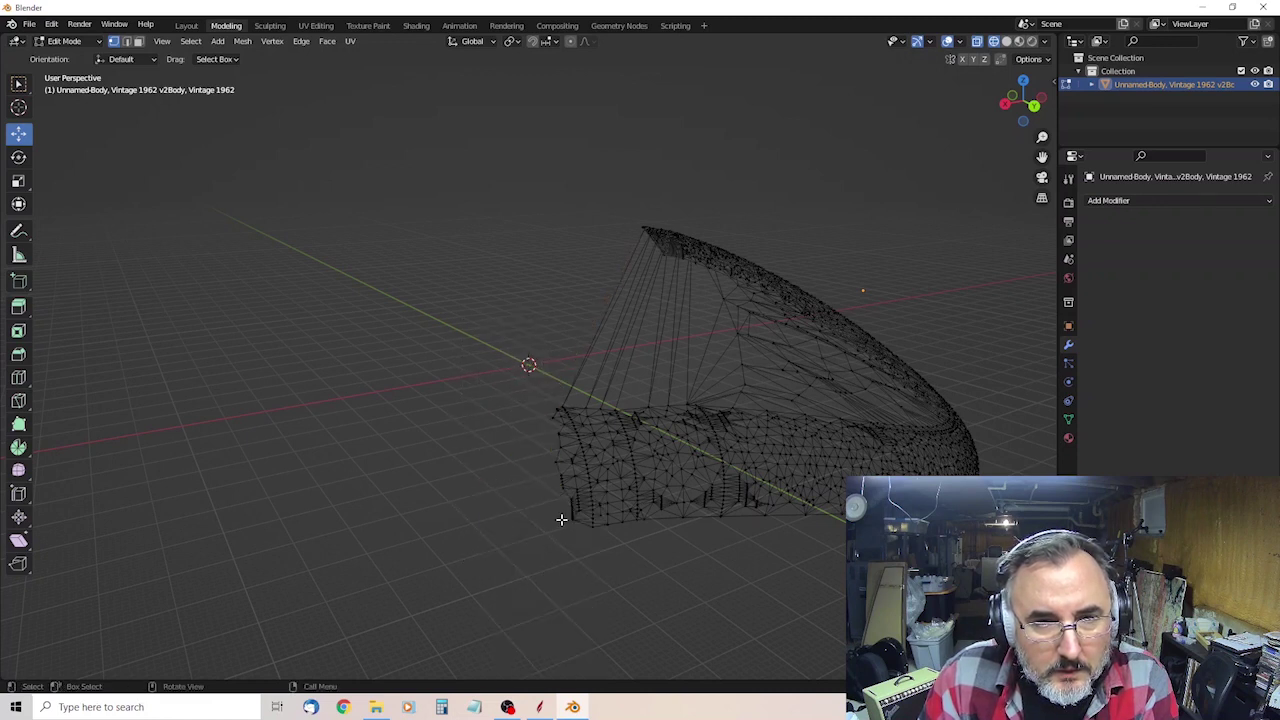
Delete the remaining vertices along the mesh's left edge.
drag(528, 440, 570, 532)
key(x)
click(563, 520)
middle_drag(574, 529, 567, 533)
middle_drag(469, 486, 469, 486)
drag(303, 394, 390, 587)
key(x)
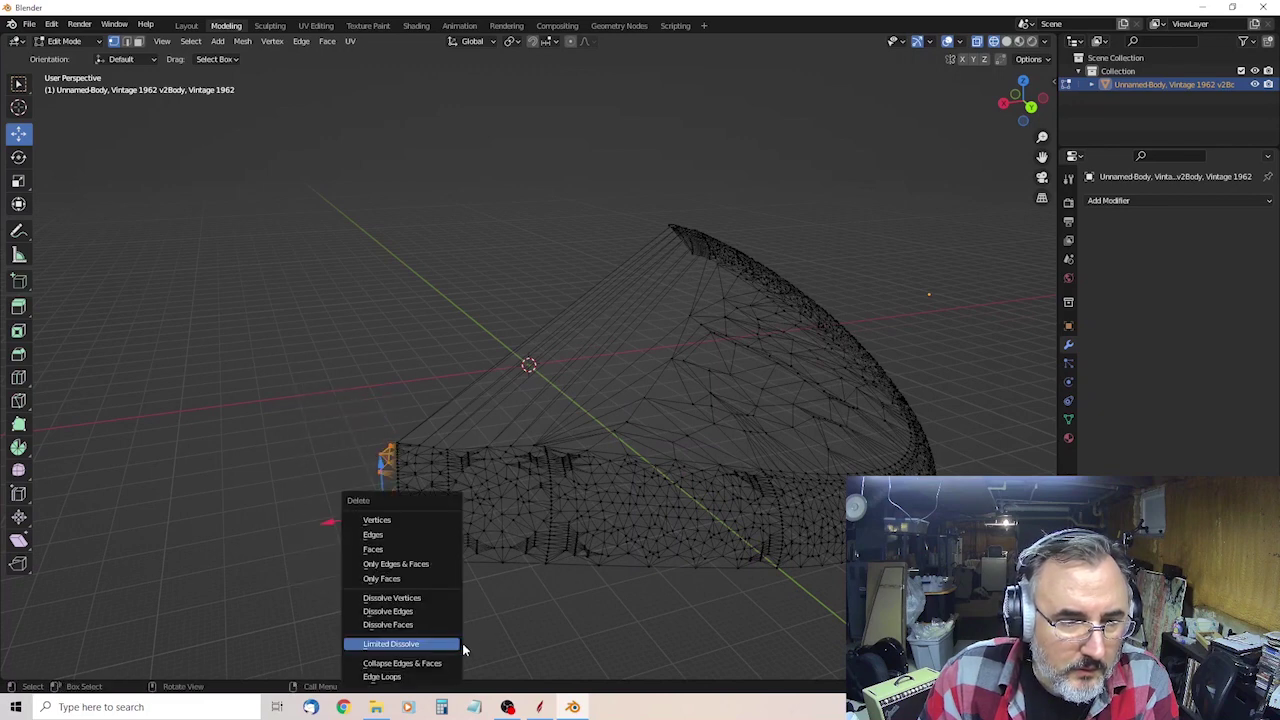
click(418, 522)
Delete more selected vertices and inspect the trimmed mesh.
mouse_move(463, 534)
middle_down()
mouse_move(377, 546)
mouse_move(231, 526)
mouse_move(189, 509)
mouse_move(190, 466)
mouse_move(254, 457)
mouse_move(309, 474)
mouse_move(346, 514)
mouse_move(449, 531)
middle_up()
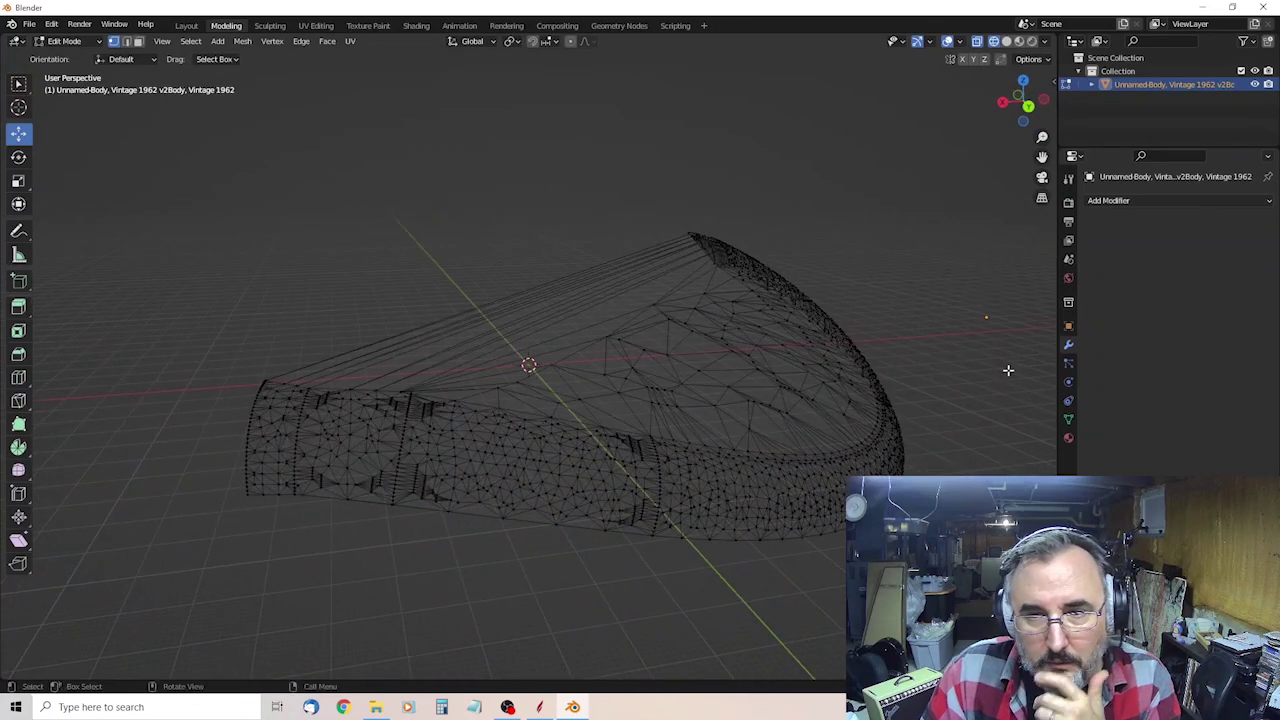
key(x)
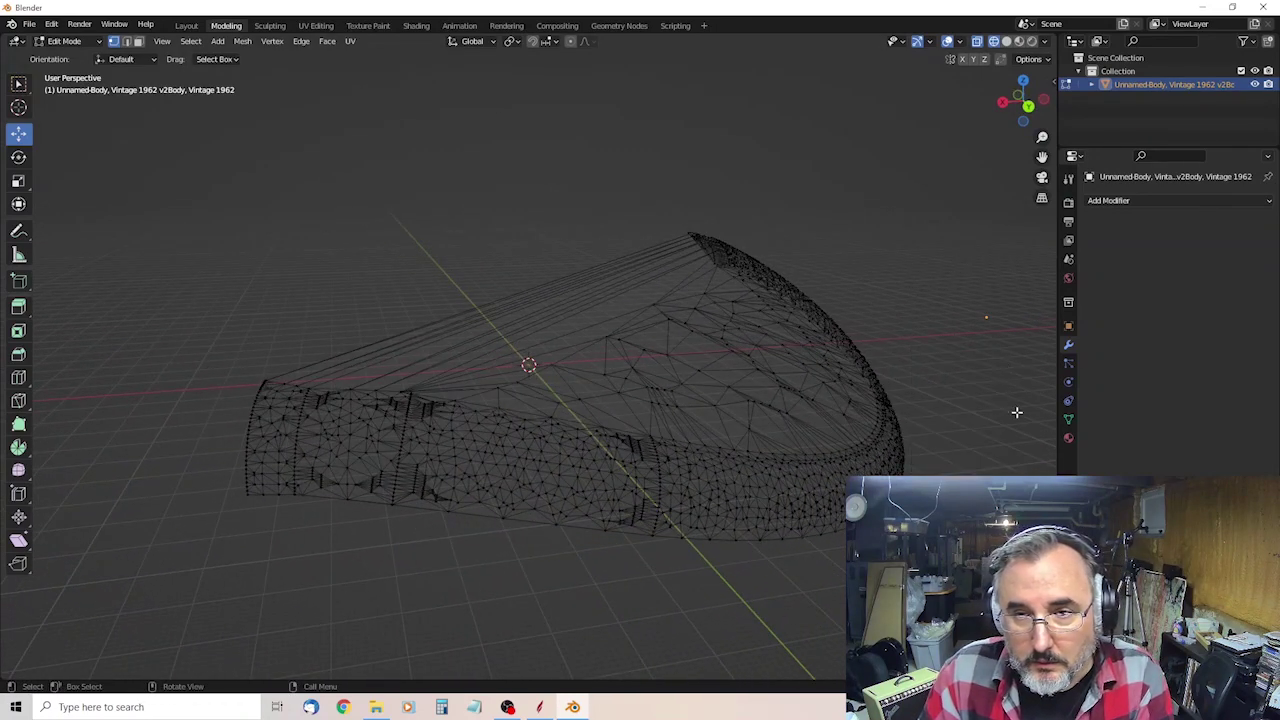
key(x)
key(x)
key(x)
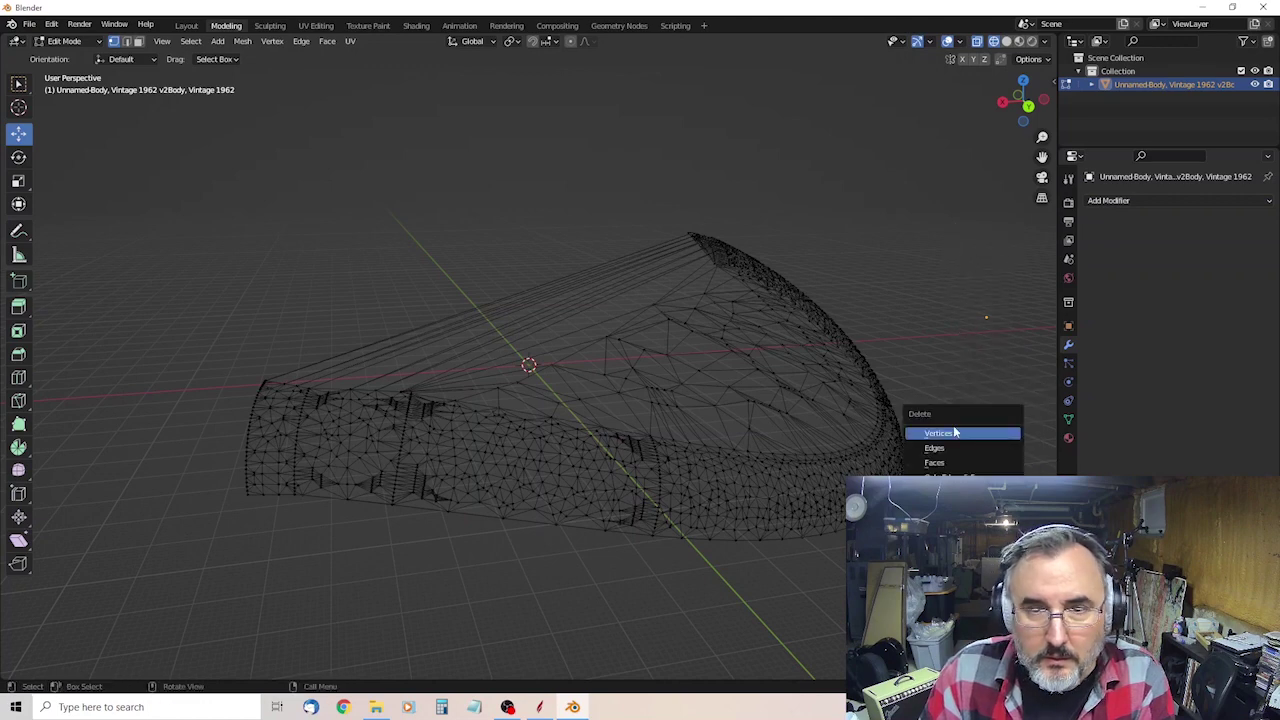
click(955, 432)
drag(238, 162, 779, 528)
scroll(895, 322, up, 5)
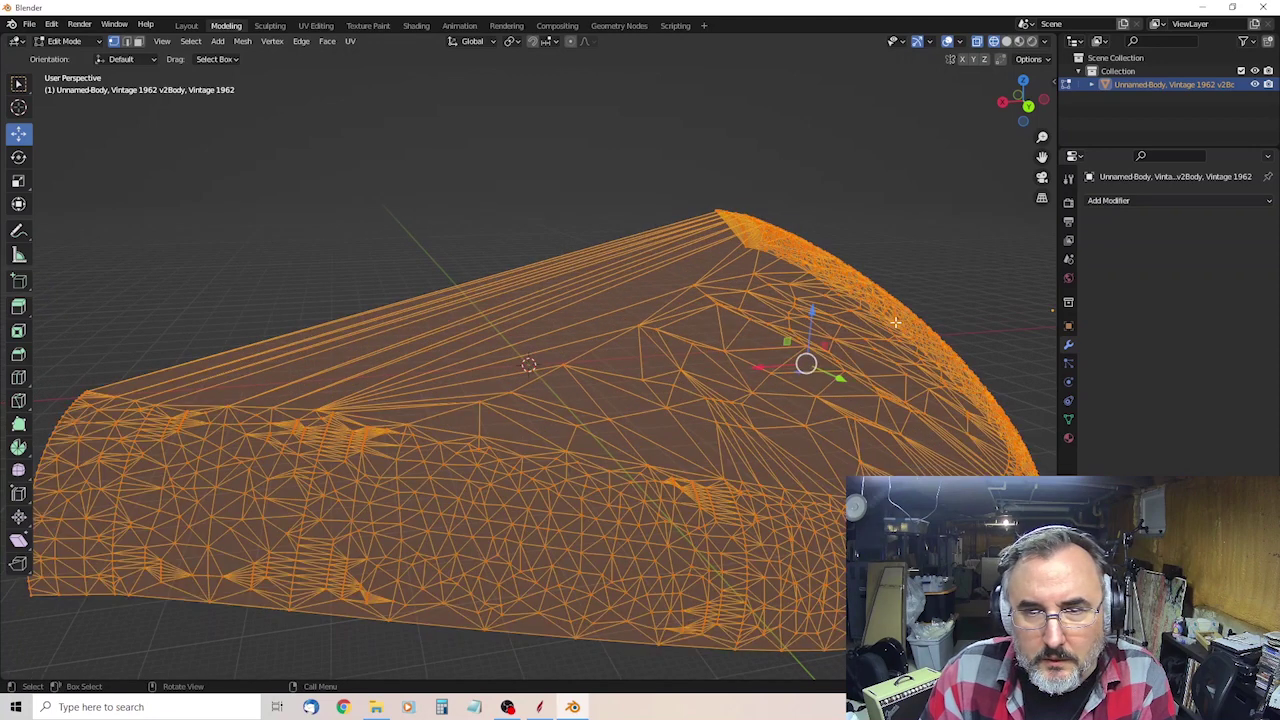
scroll(947, 332, down, 3)
click(1005, 306)
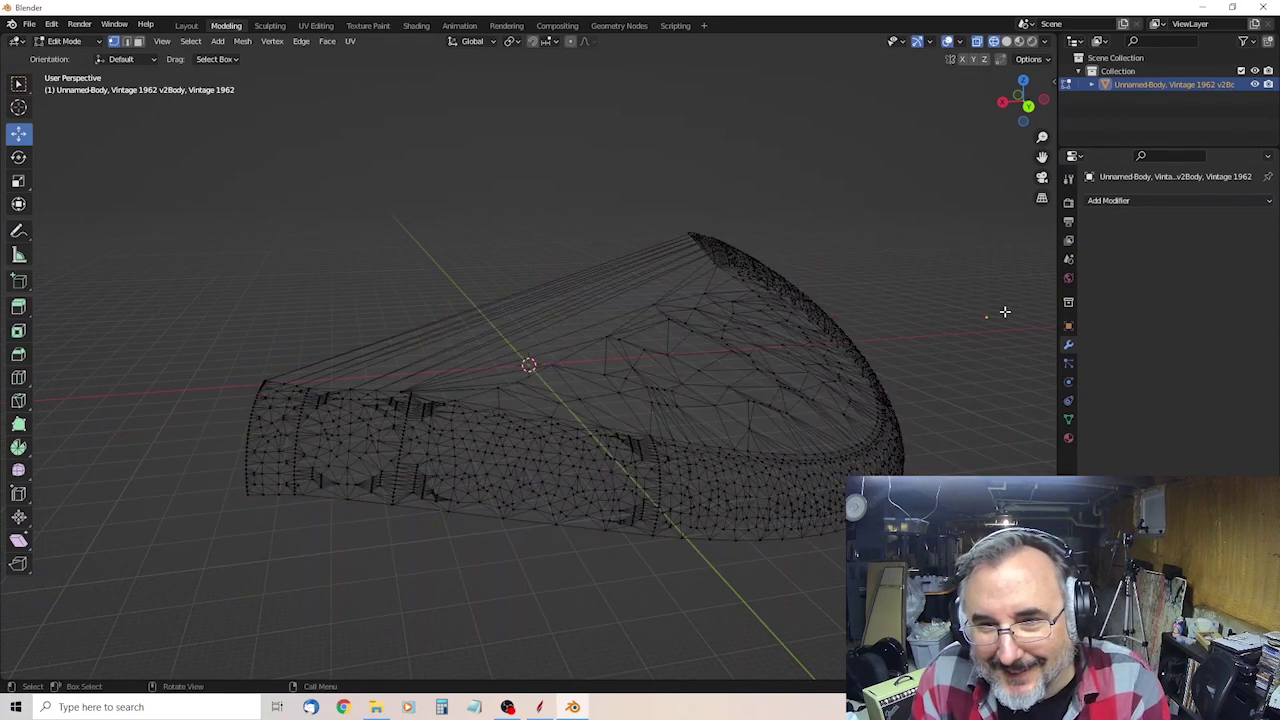
Box-select leftover pieces near the right side of the curved mesh.
drag(975, 276, 1008, 371)
right_click(1006, 372)
key(Escape)
middle_drag(980, 371, 877, 420)
scroll(850, 450, down, 4)
middle_drag(831, 471, 745, 457)
drag(734, 406, 848, 530)
right_click(848, 530)
key(Escape)
drag(706, 403, 812, 570)
right_click(820, 563)
key(Escape)
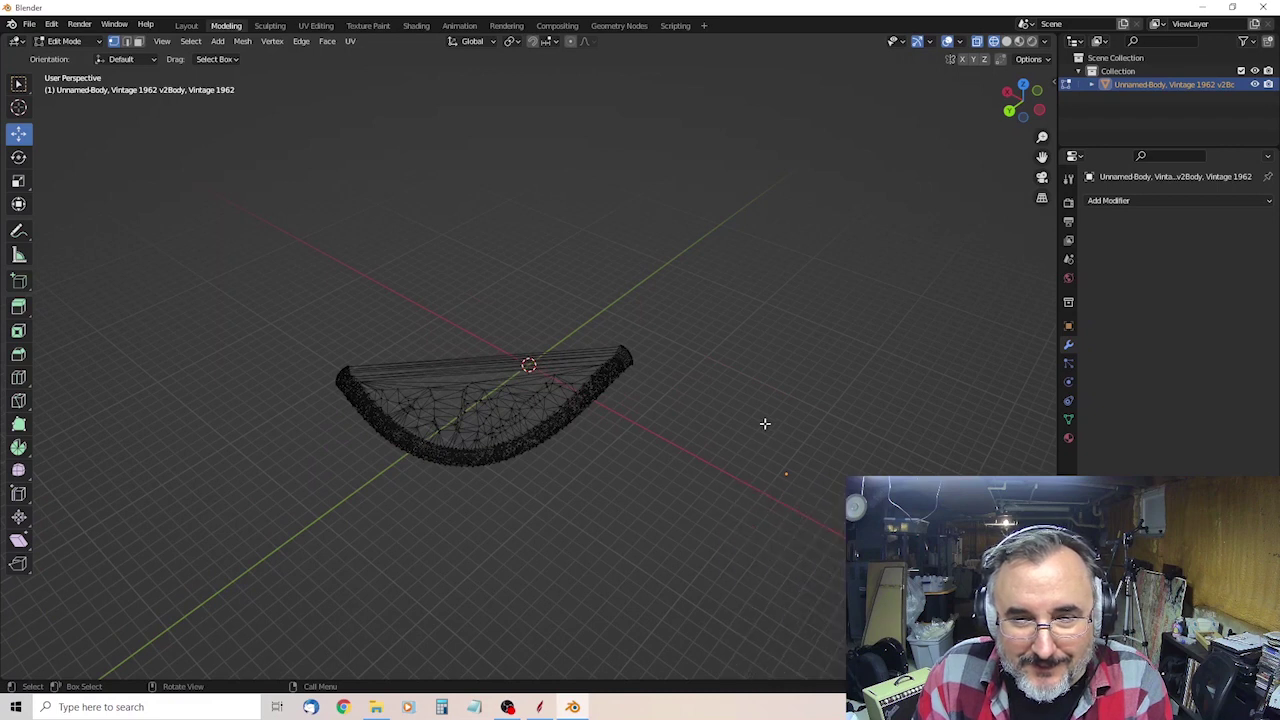
Delete the leftover piece and stray vertex, then select the entire shell.
key(x)
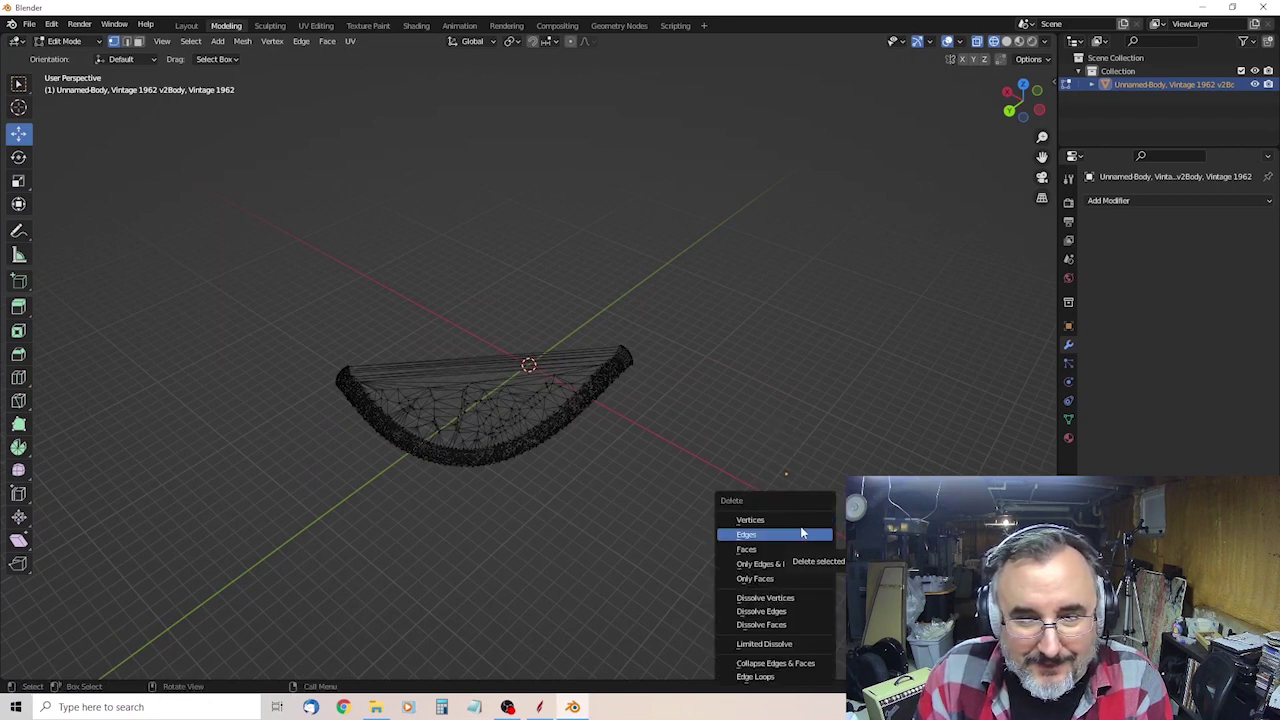
click(801, 534)
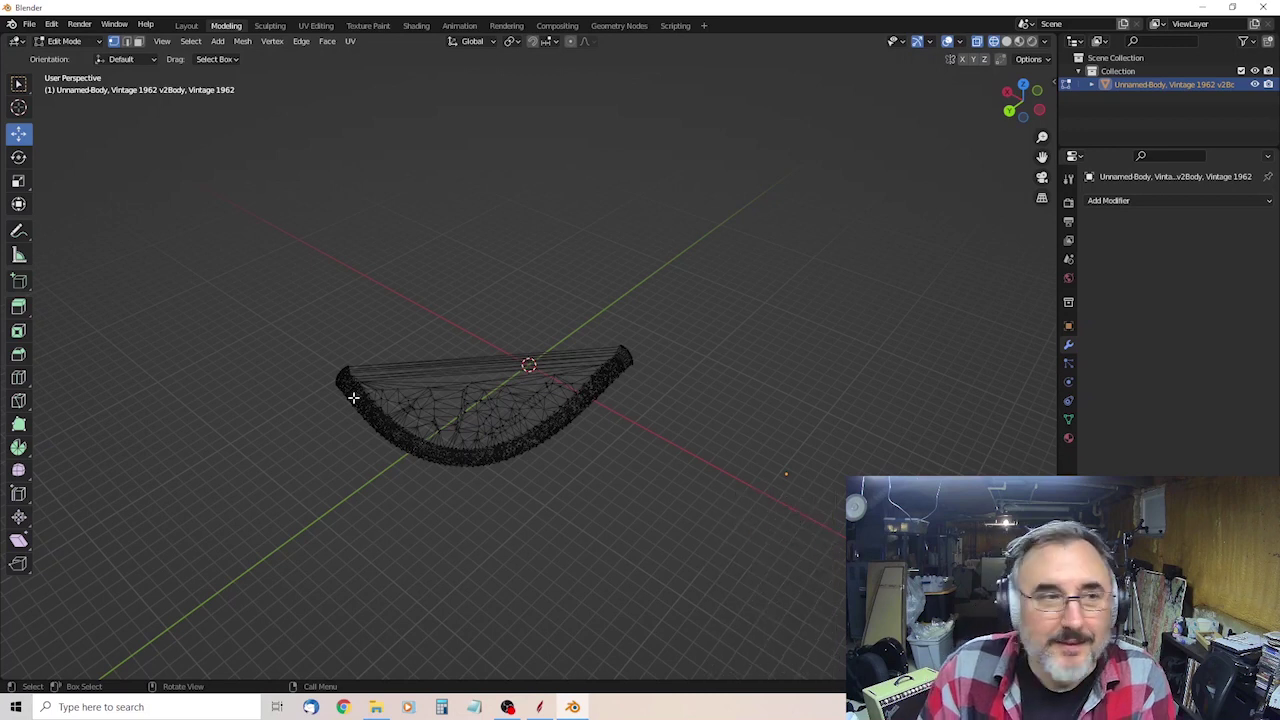
click(21, 85)
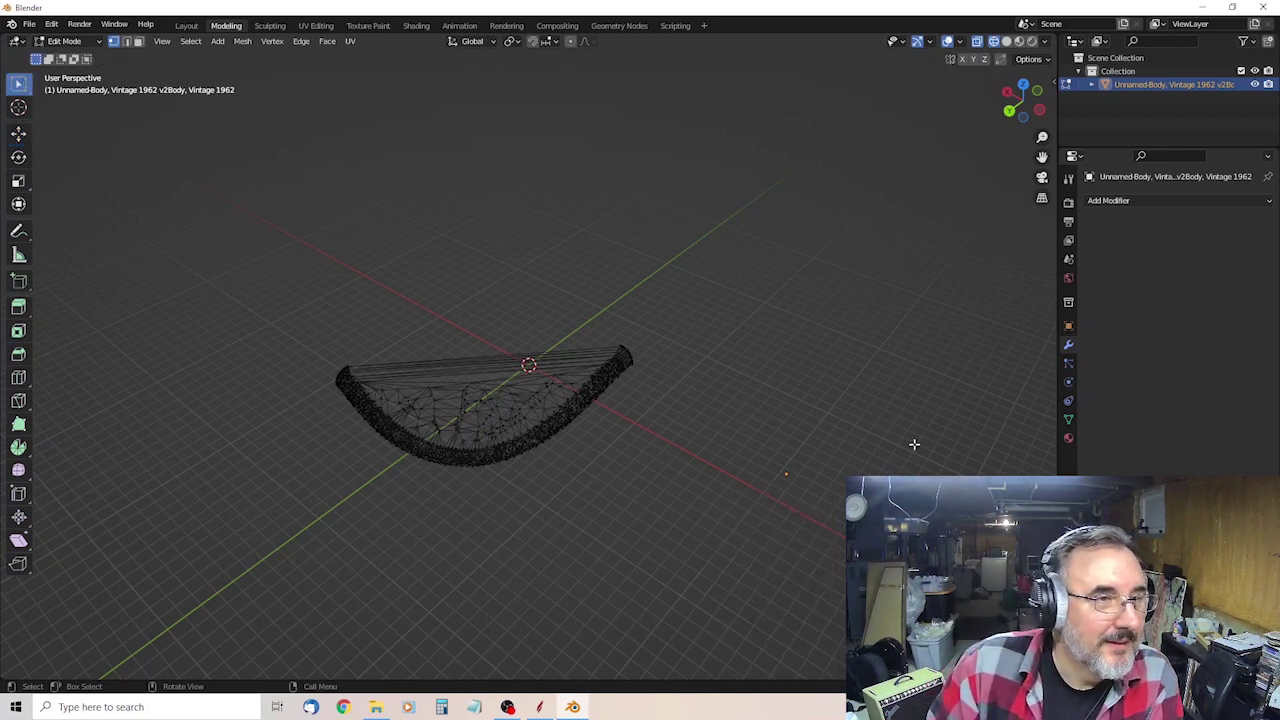
drag(740, 424, 769, 465)
key(x)
click(797, 493)
scroll(453, 370, up, 1)
drag(172, 255, 703, 574)
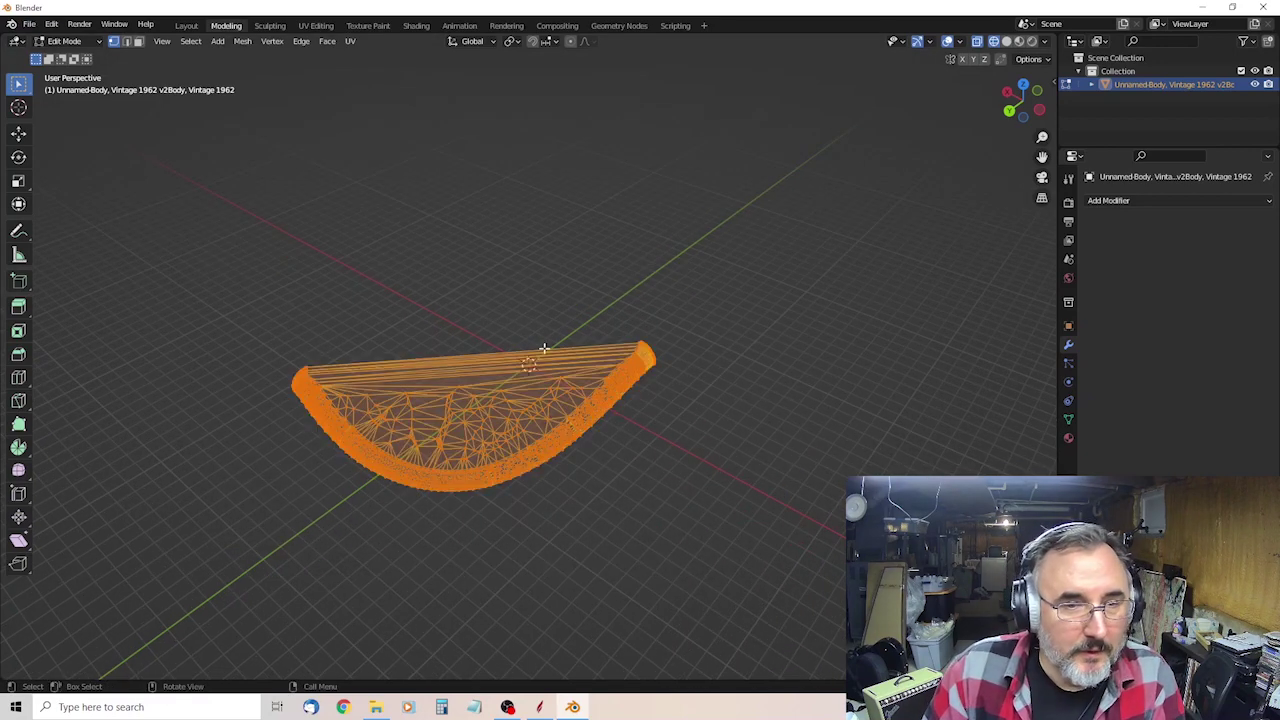
Export the shell as an STL, overwriting arm contour.stl in the Strat folder.
click(29, 25)
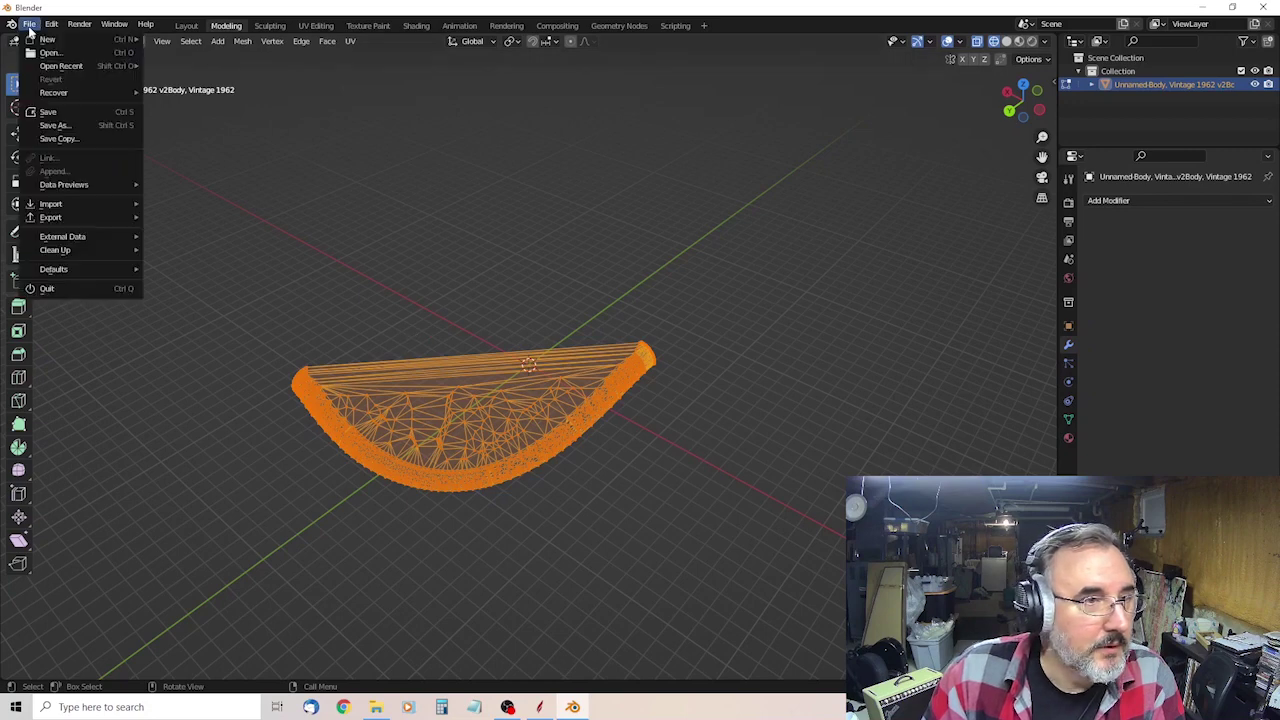
mouse_move(88, 221)
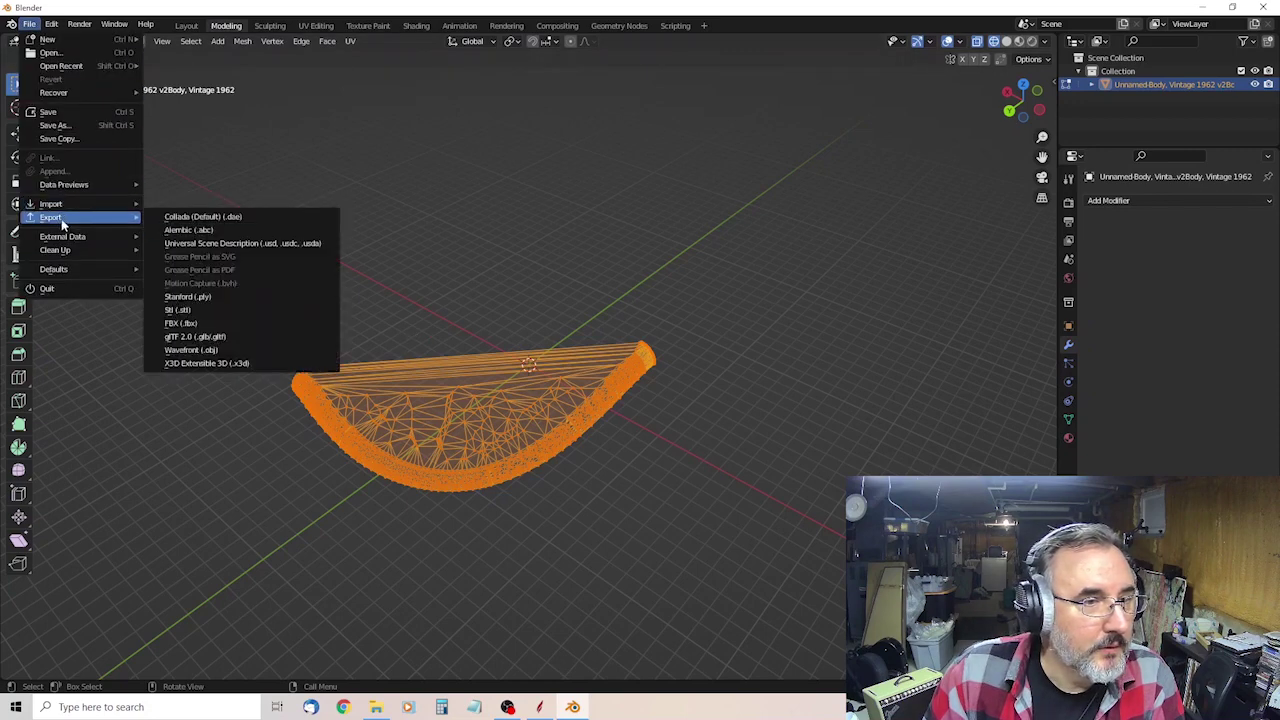
click(213, 305)
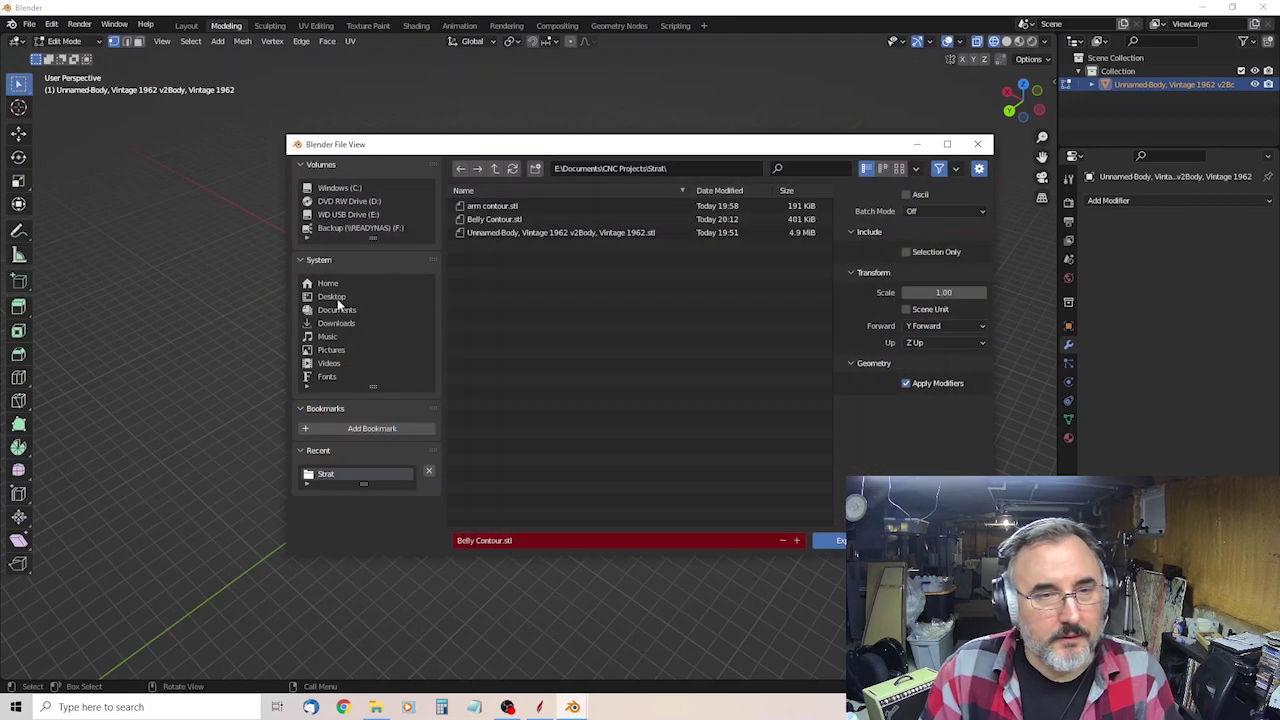
click(500, 207)
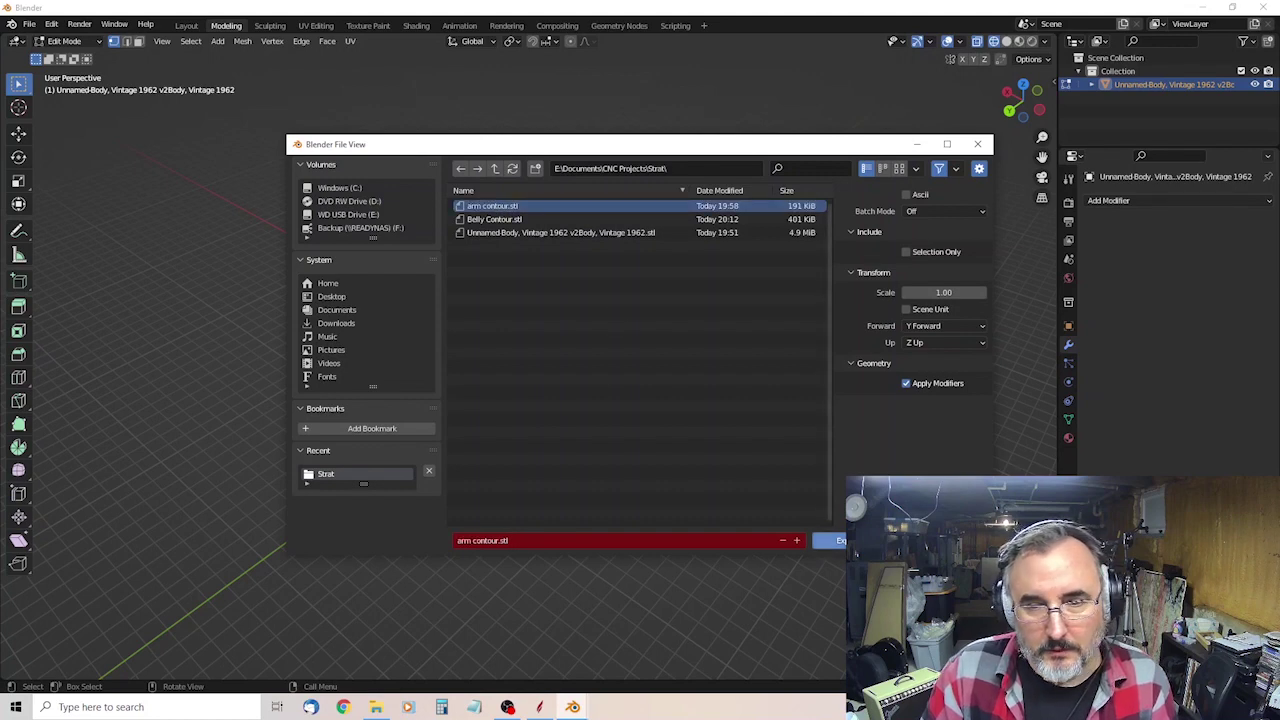
click(828, 540)
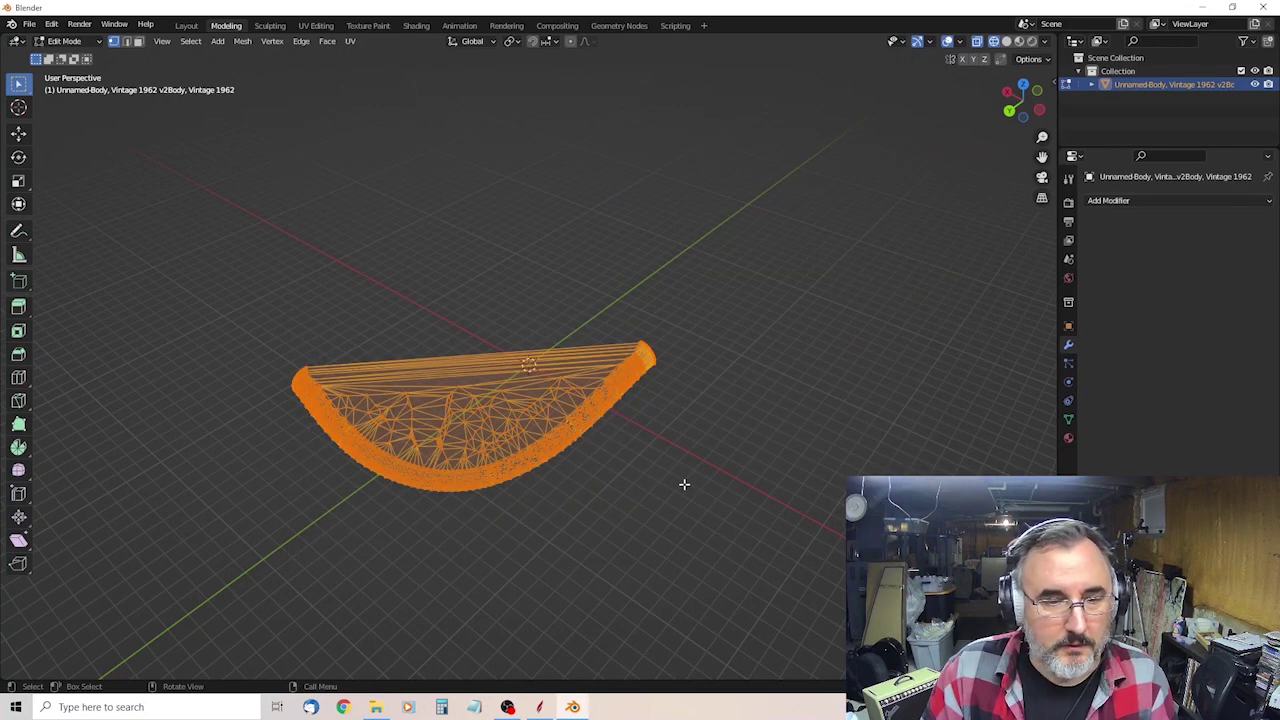
In Aspire, open arm contour.stl with Import Component / 3D Model.
middle_drag(679, 484, 632, 717)
click(540, 707)
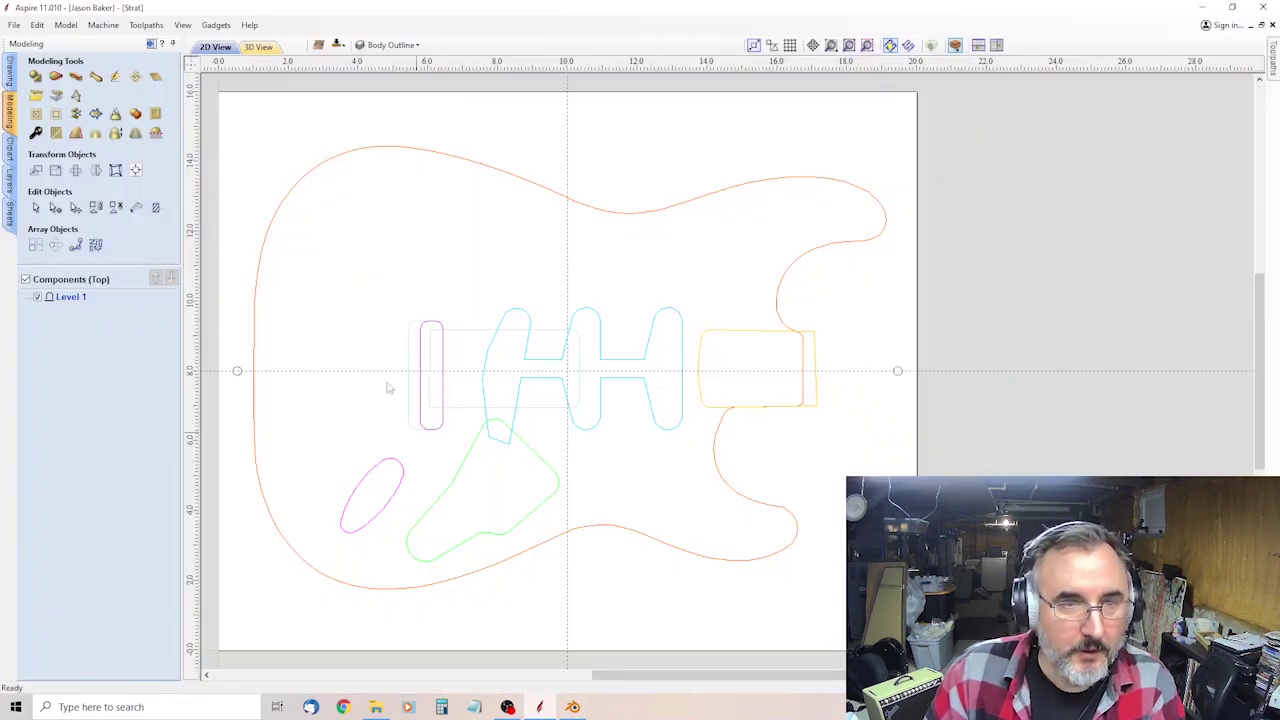
click(13, 24)
mouse_move(110, 207)
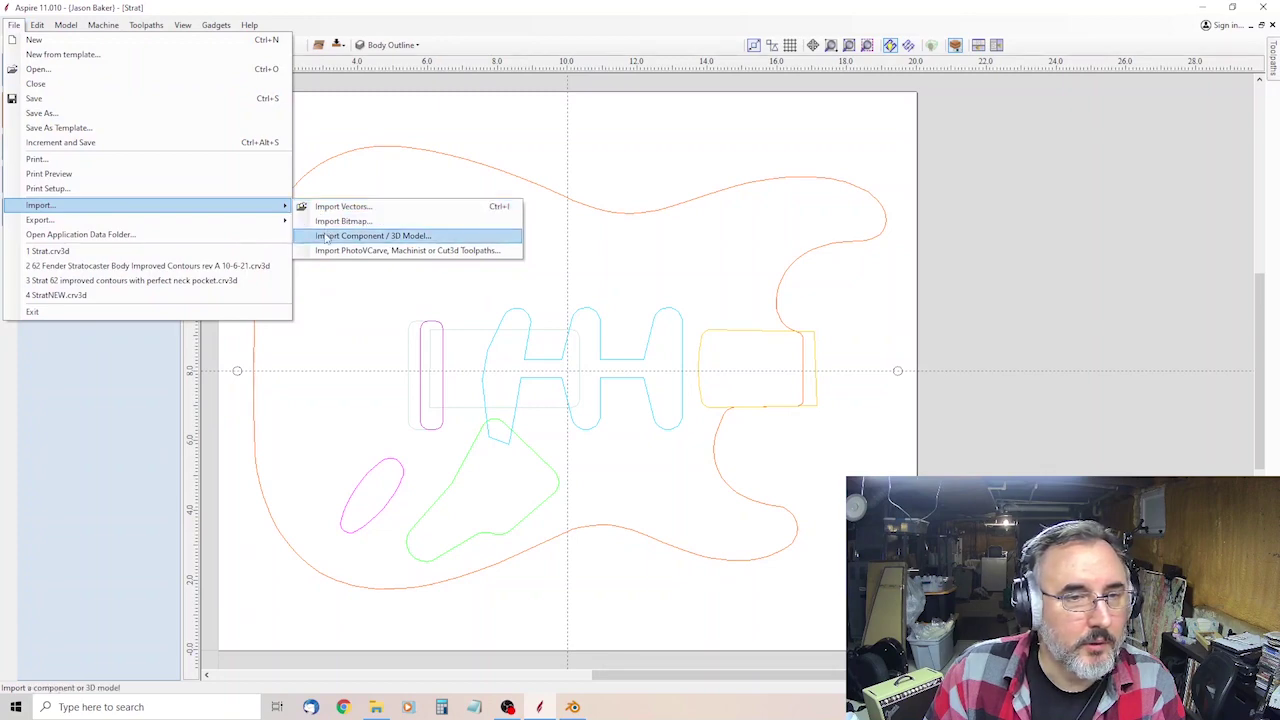
click(326, 237)
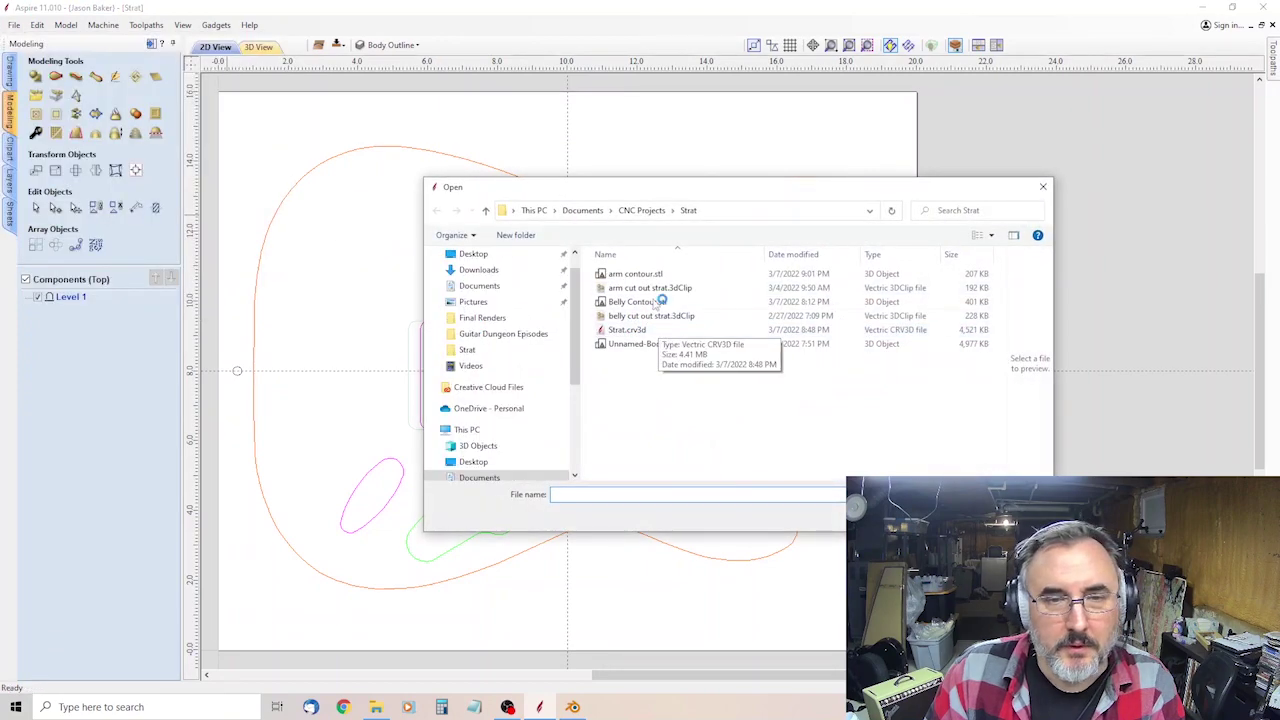
click(655, 273)
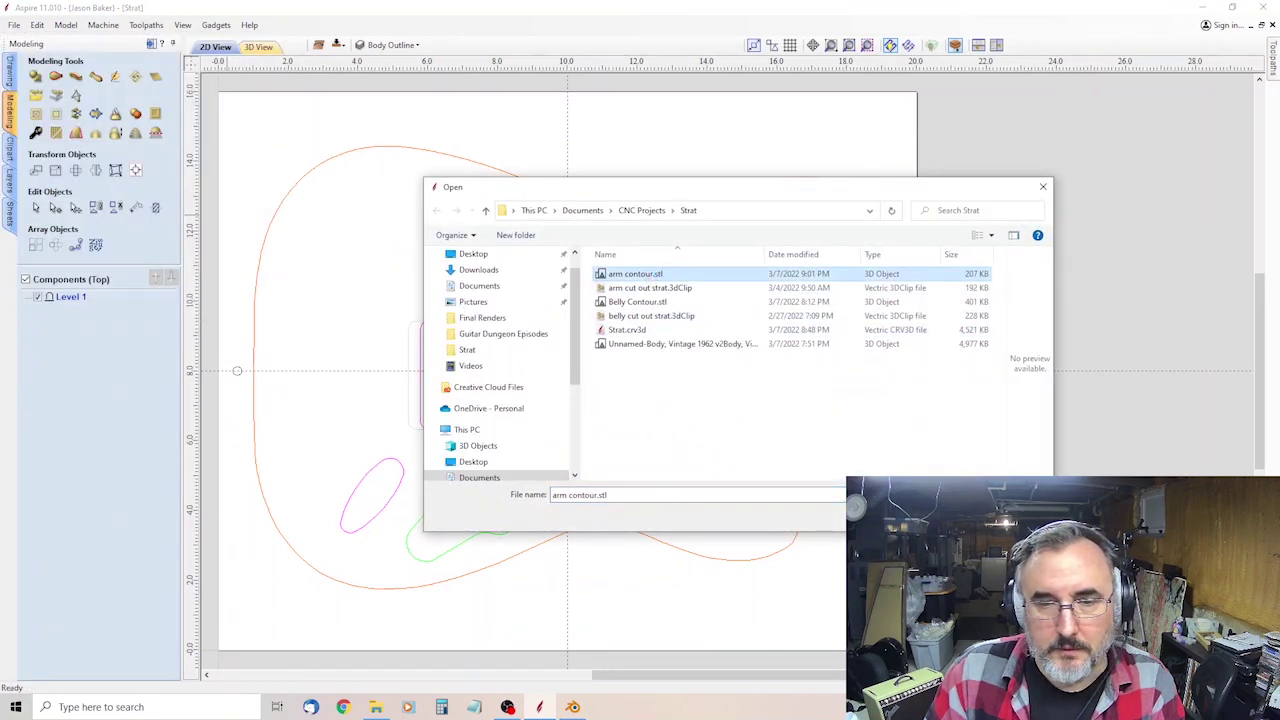
click(930, 522)
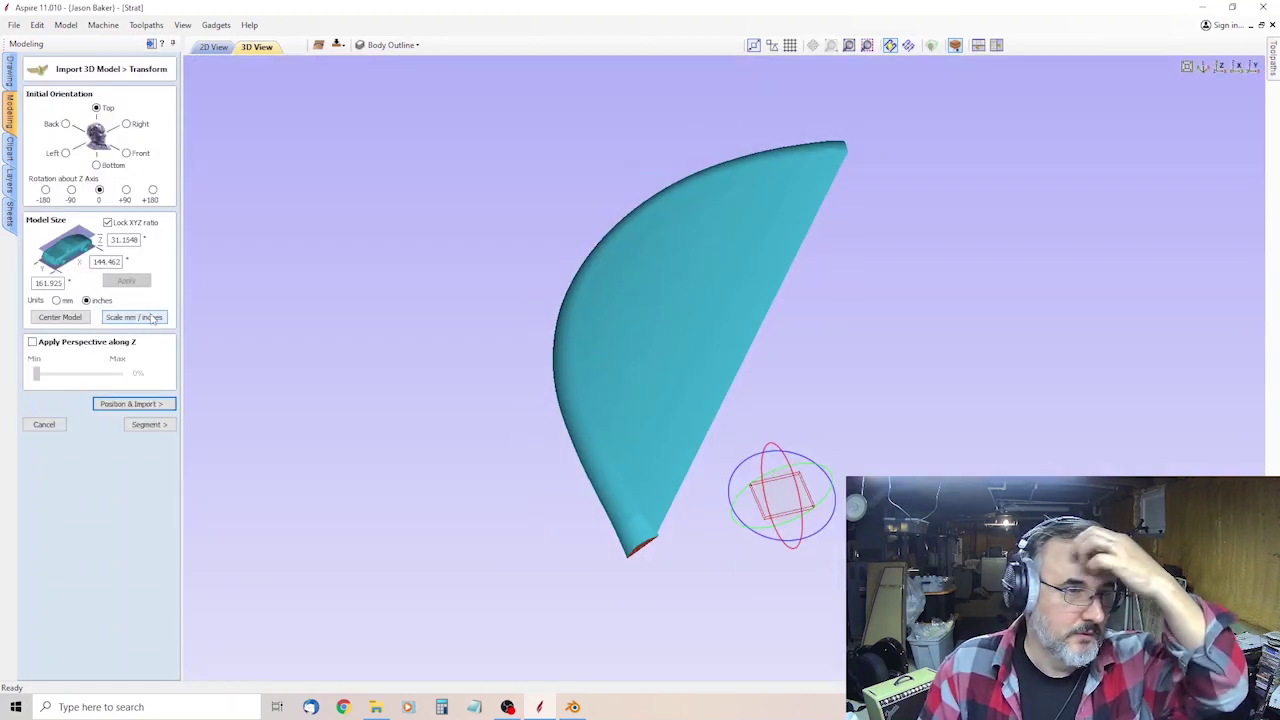
Scale the model from millimetres to inches (6.3752 × 5.6877 × 1.2266) and centre it.
click(152, 317)
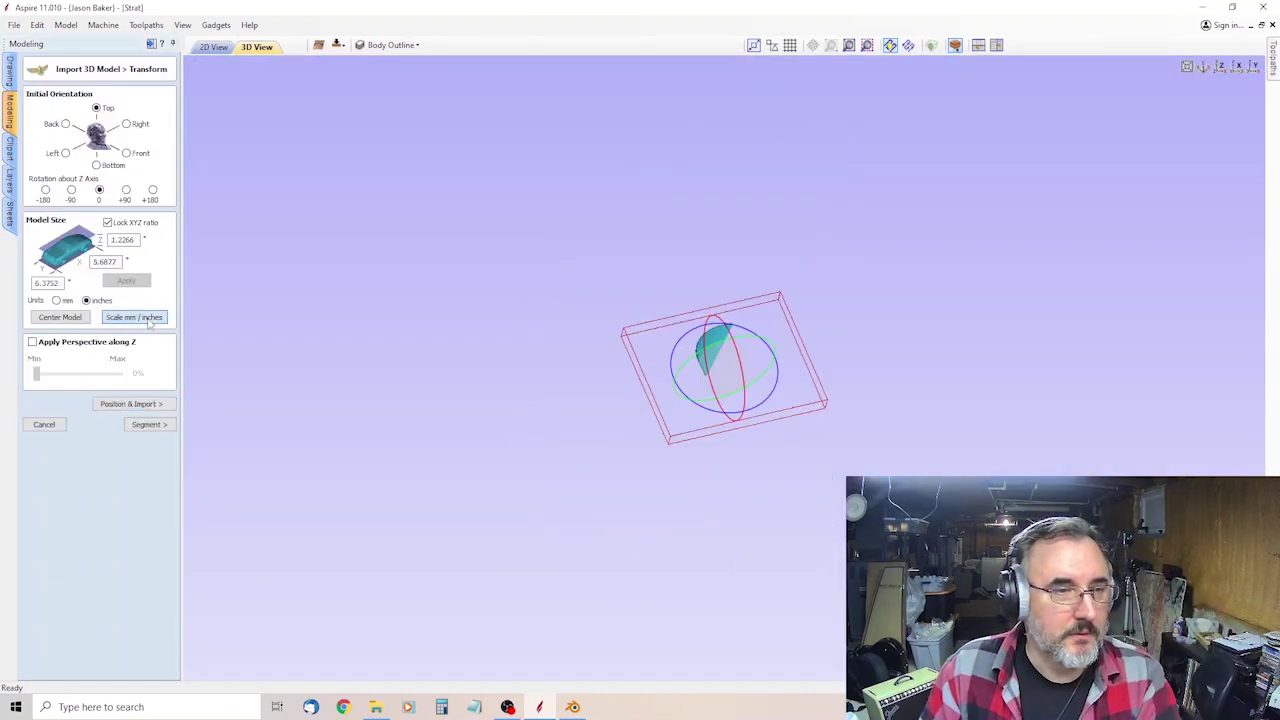
click(72, 320)
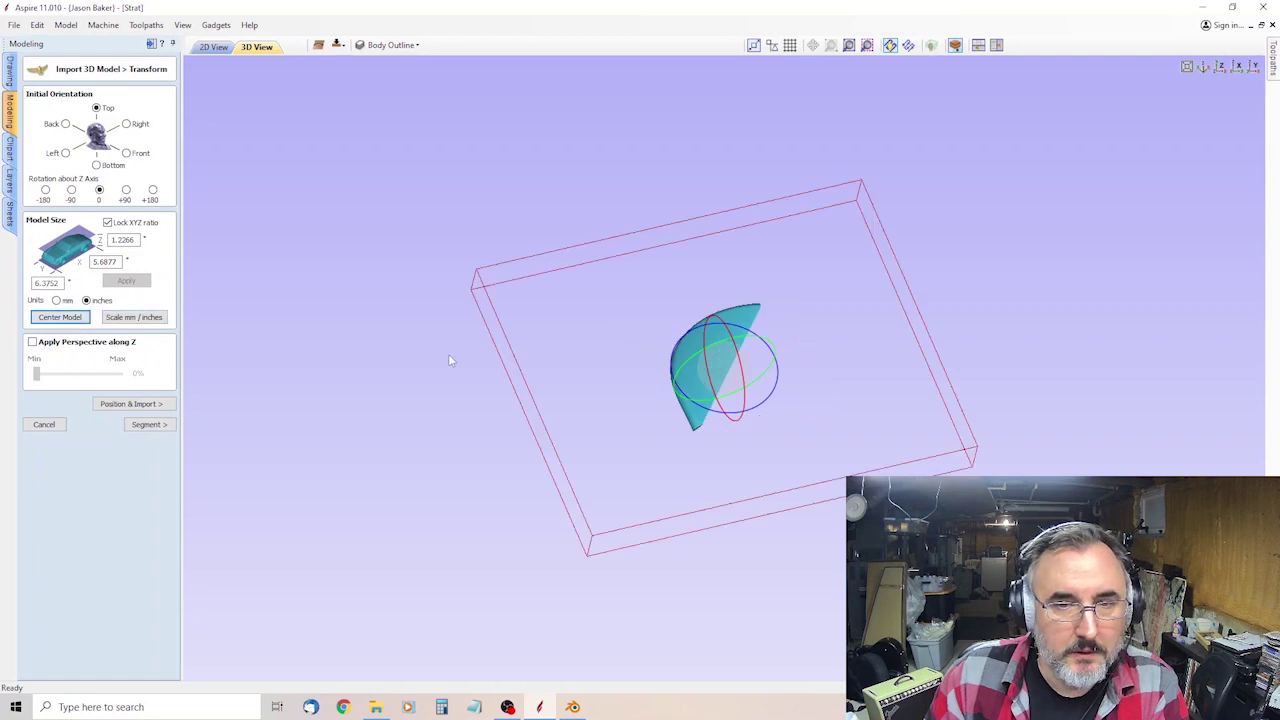
click(1237, 67)
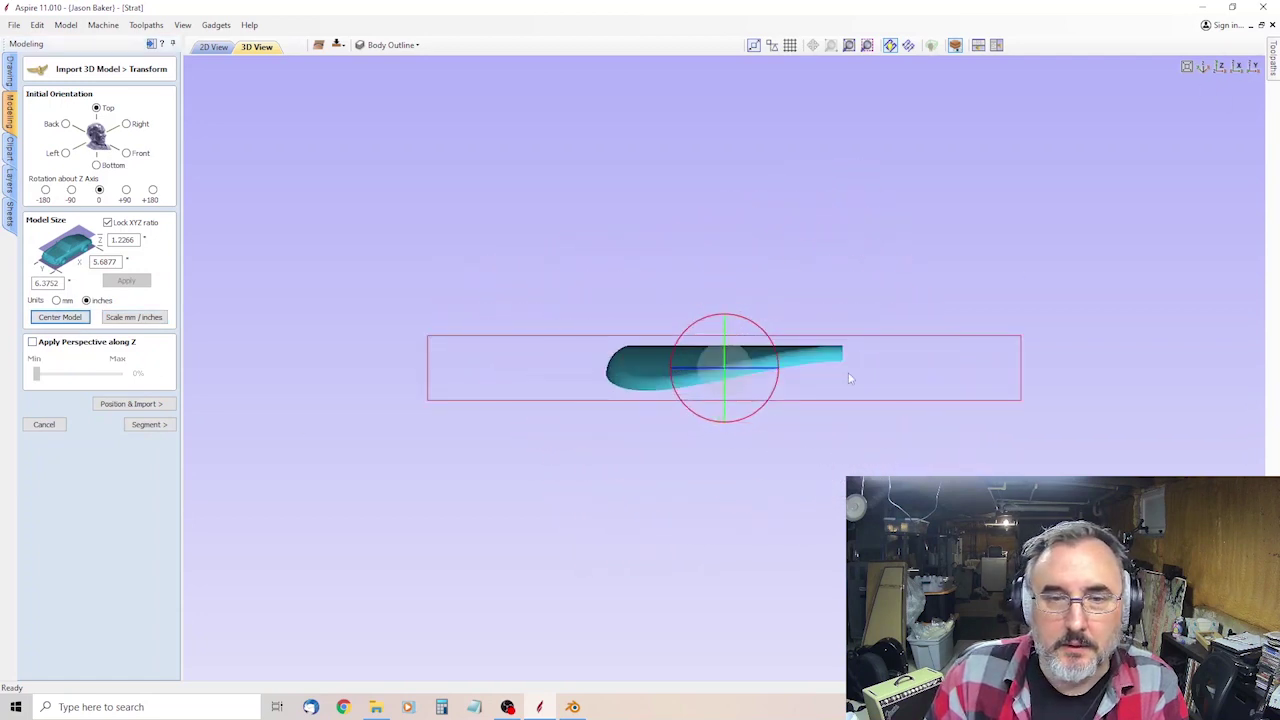
scroll(829, 388, up, 3)
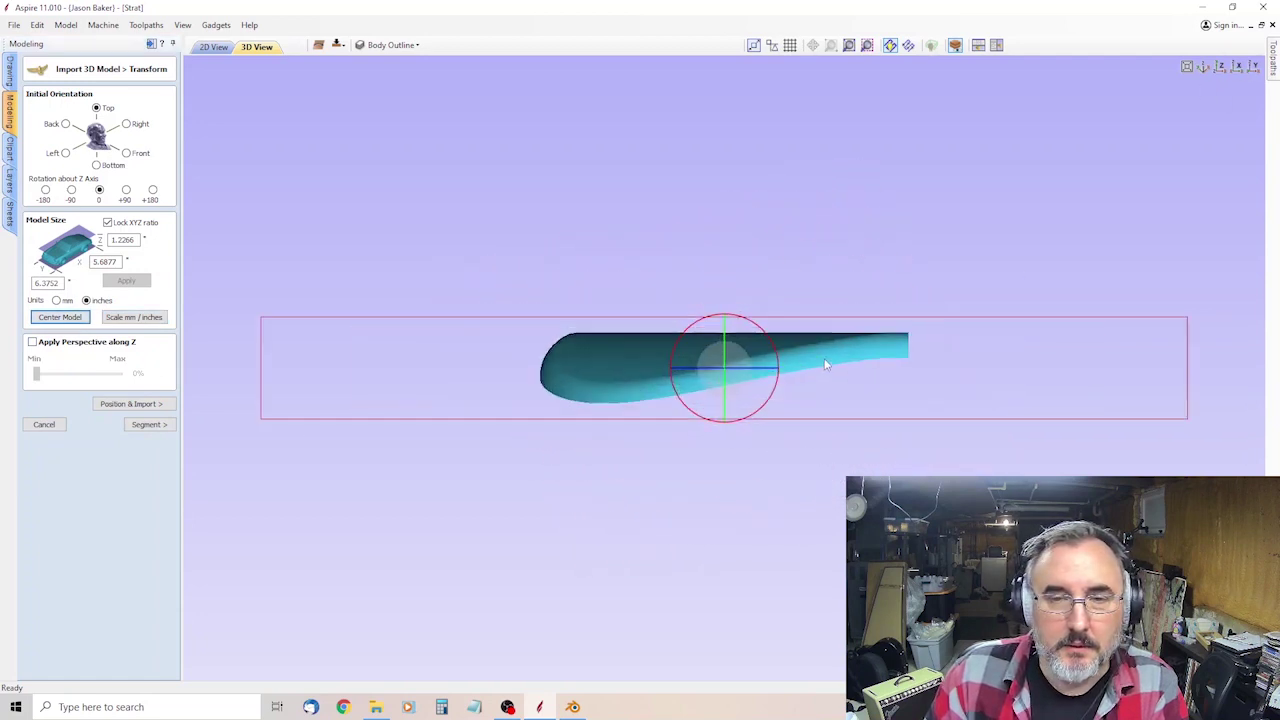
Set the arm contour's depth below top to 0.8832 inches and import it.
click(129, 404)
scroll(997, 350, up, 4)
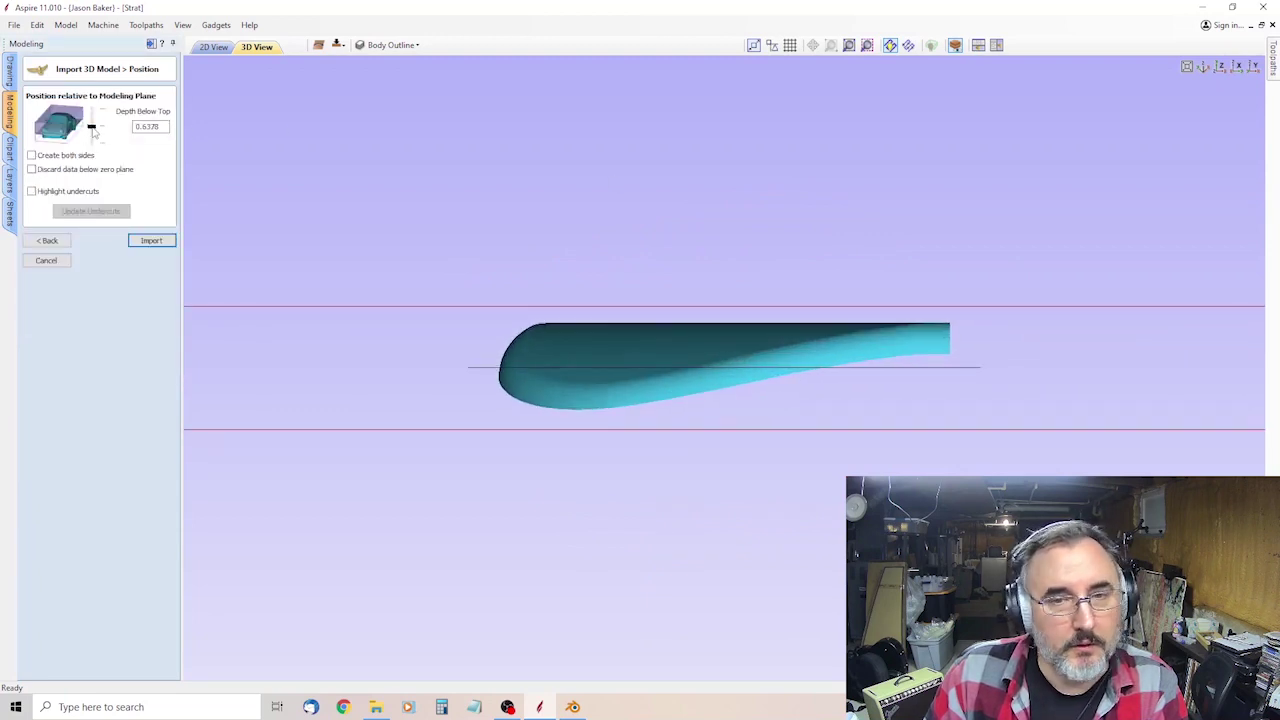
drag(93, 133, 95, 141)
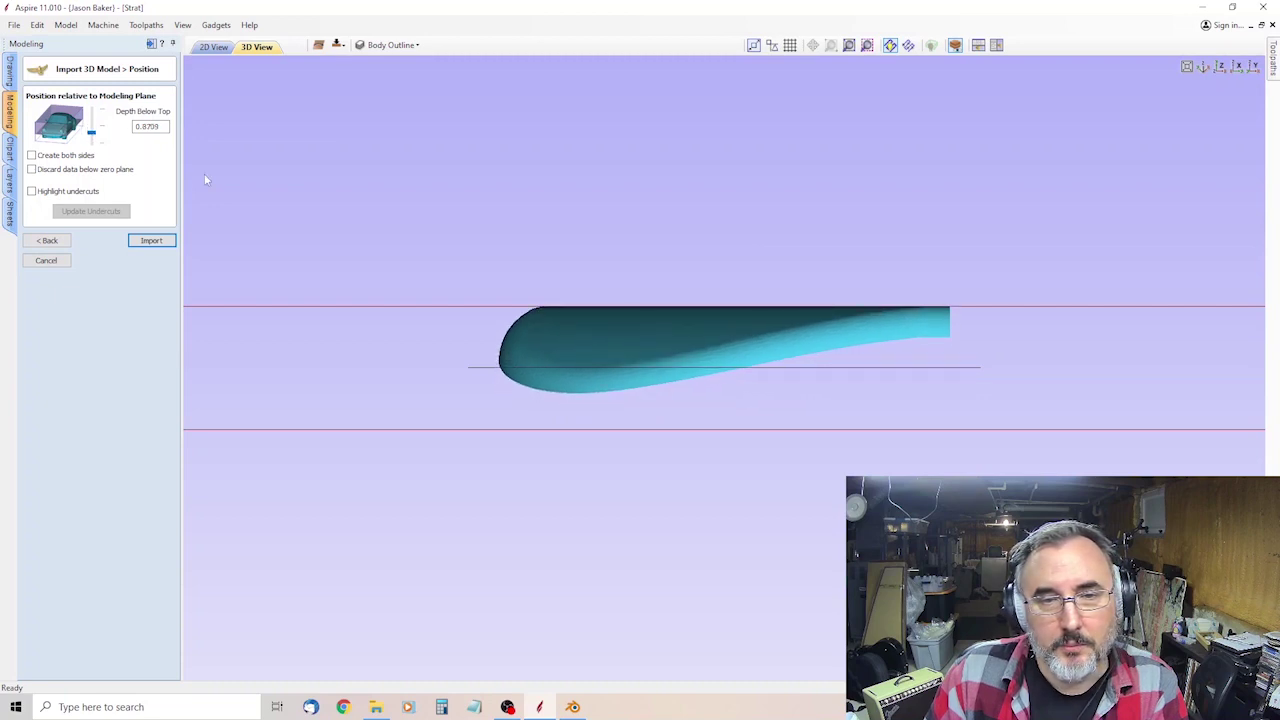
scroll(997, 306, up, 2)
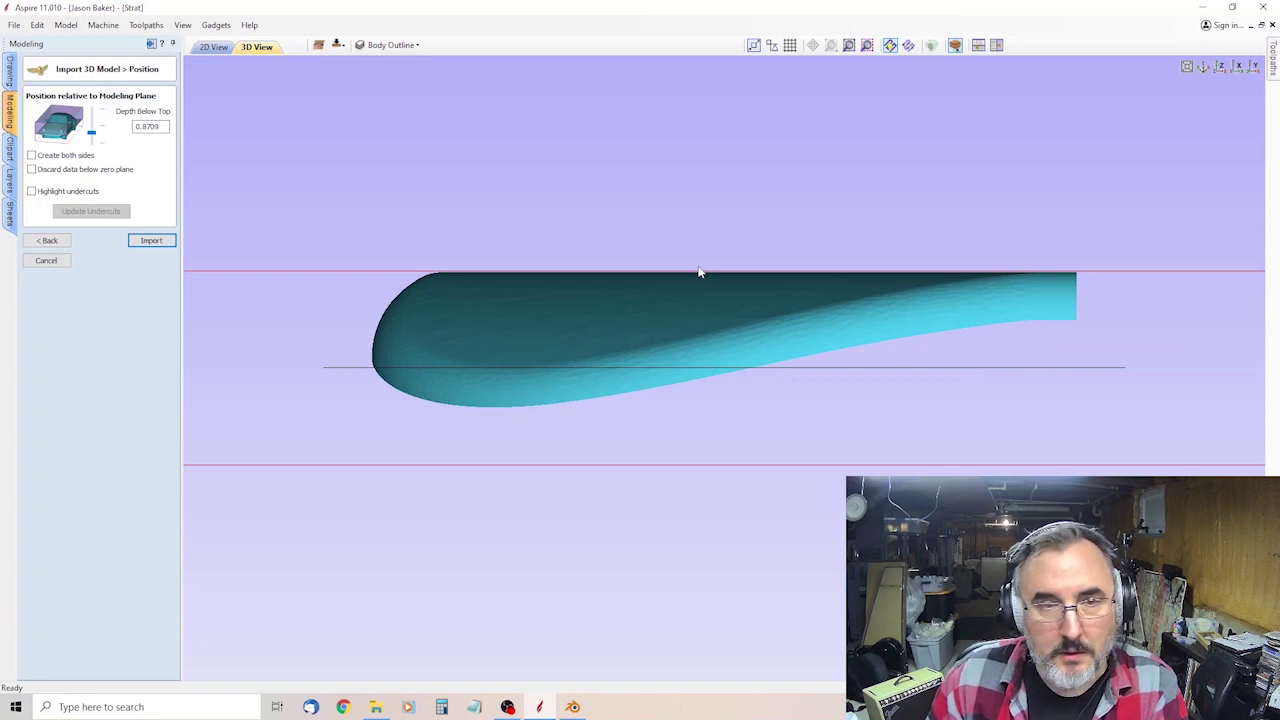
key(Up)
key(Down)
key(Down)
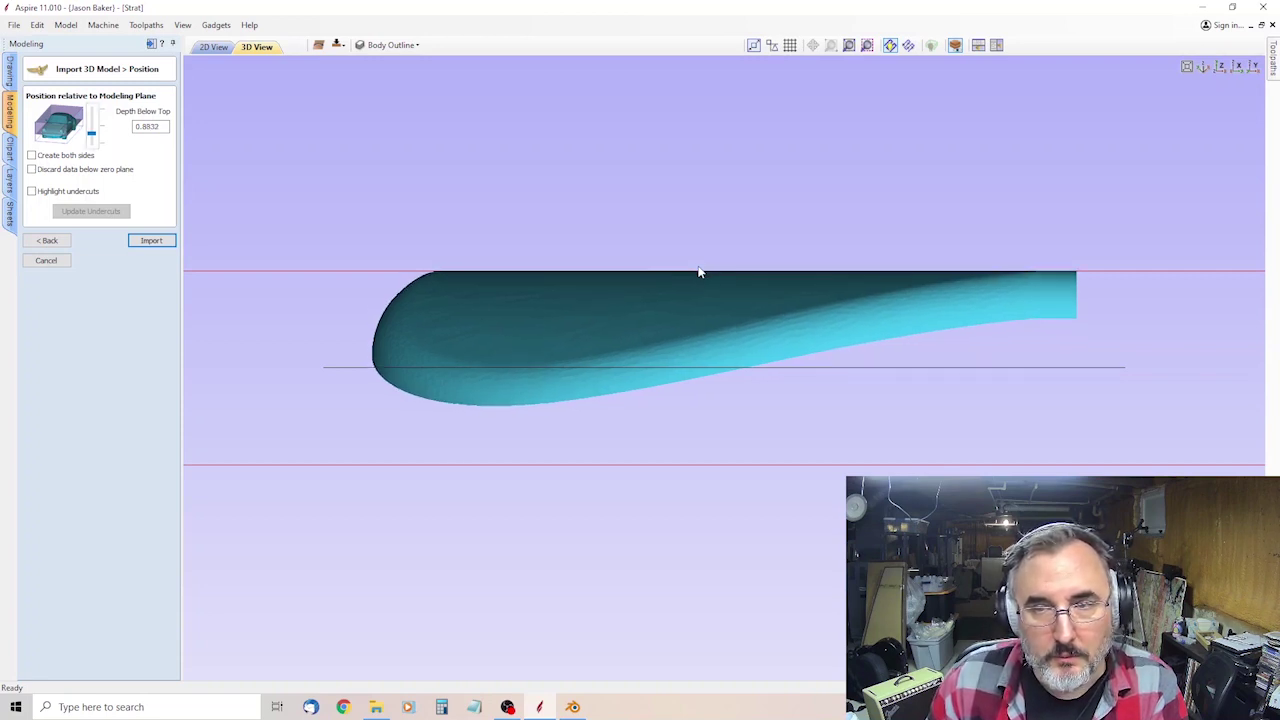
key(Down)
scroll(760, 231, up, 3)
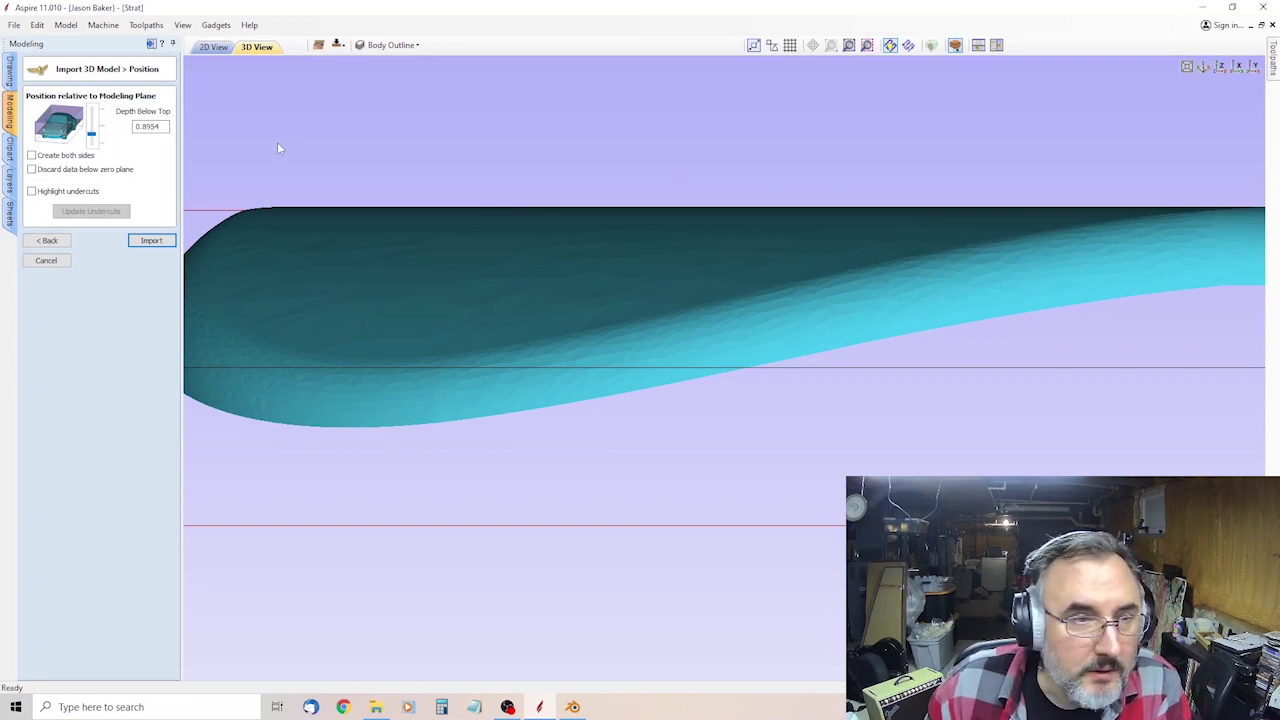
key(Up)
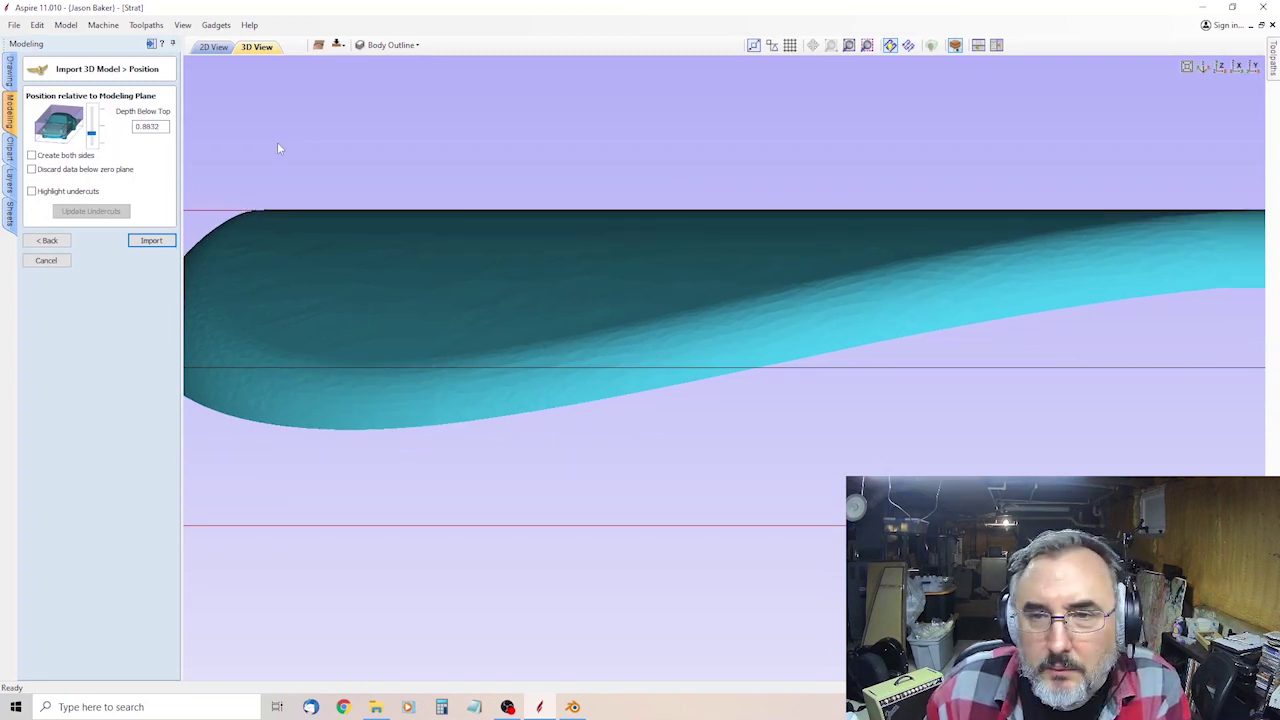
scroll(1092, 350, down, 2)
scroll(1170, 280, up, 1)
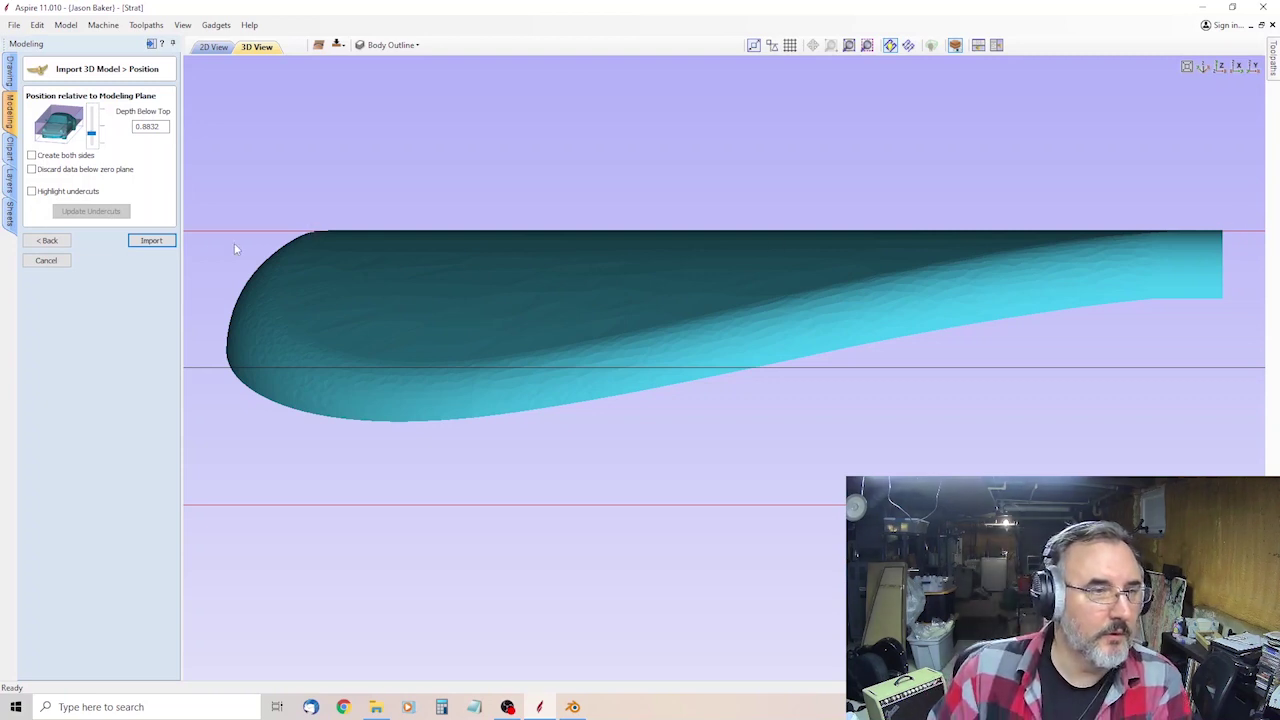
click(152, 241)
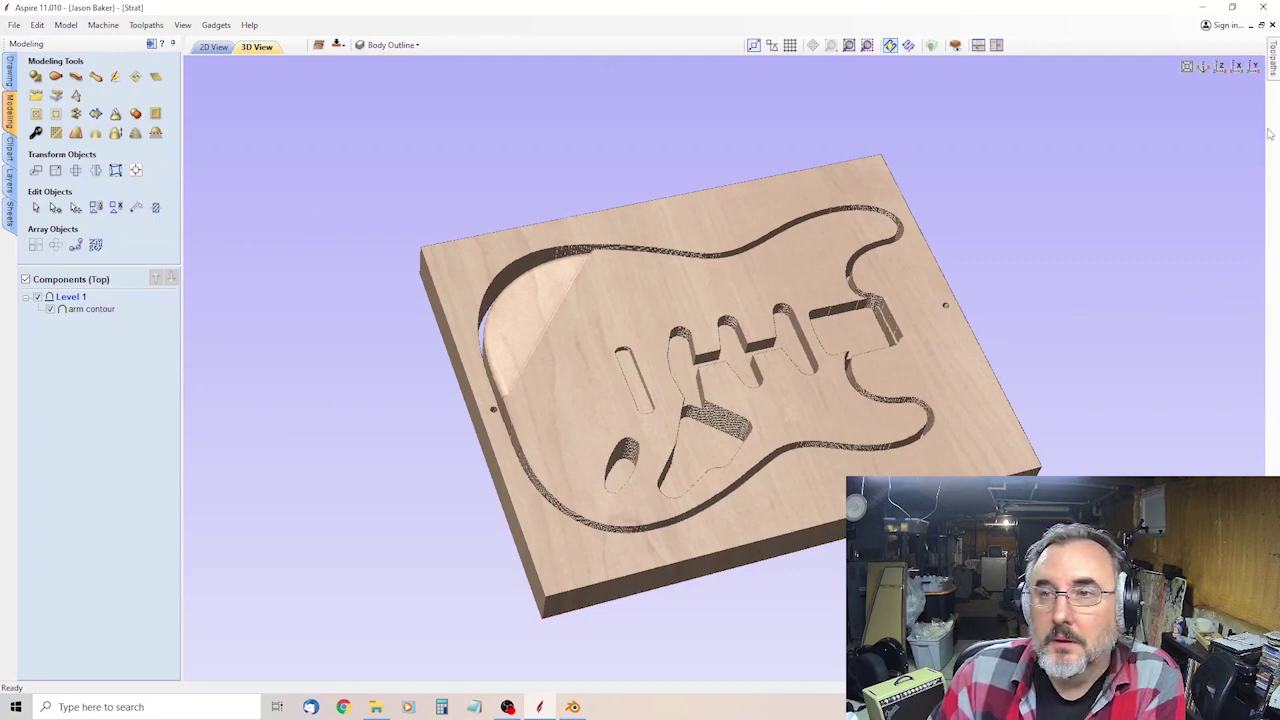
Reset the toolpath preview and drag arm contour to the body's upper-left edge in 2D view.
click(1274, 57)
click(1147, 320)
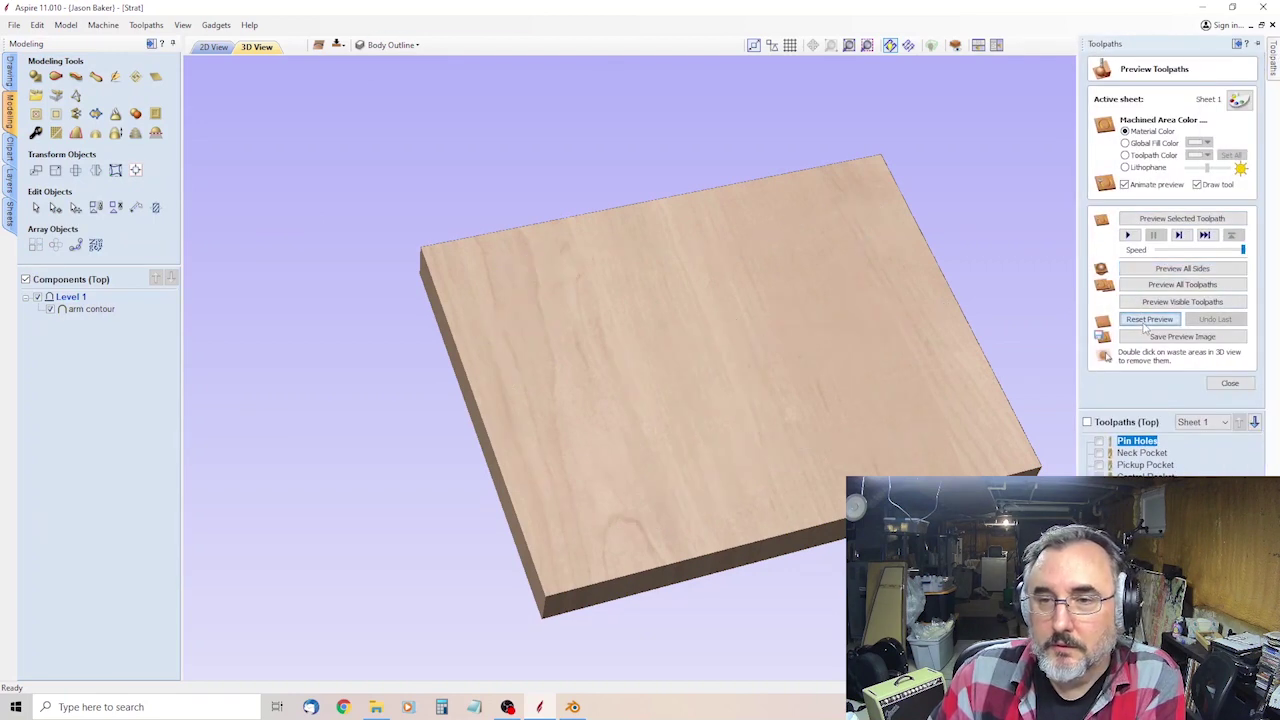
click(211, 47)
click(520, 311)
drag(545, 305, 331, 192)
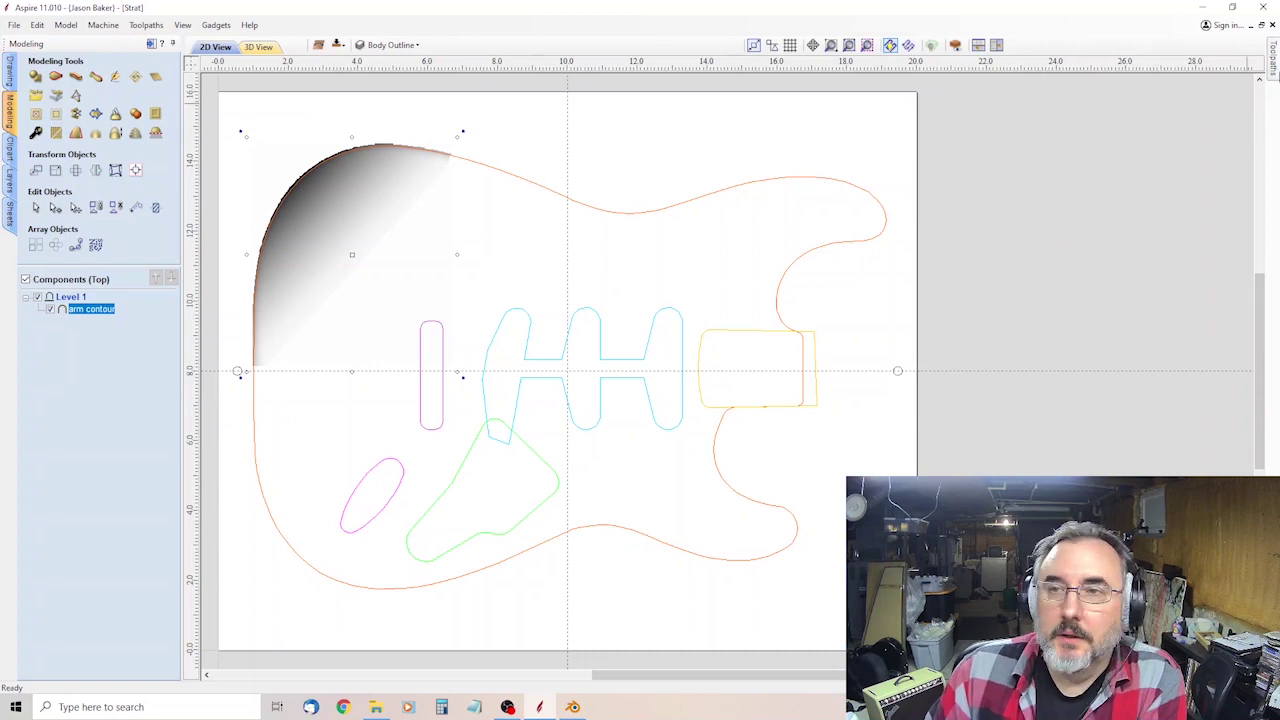
click(1274, 70)
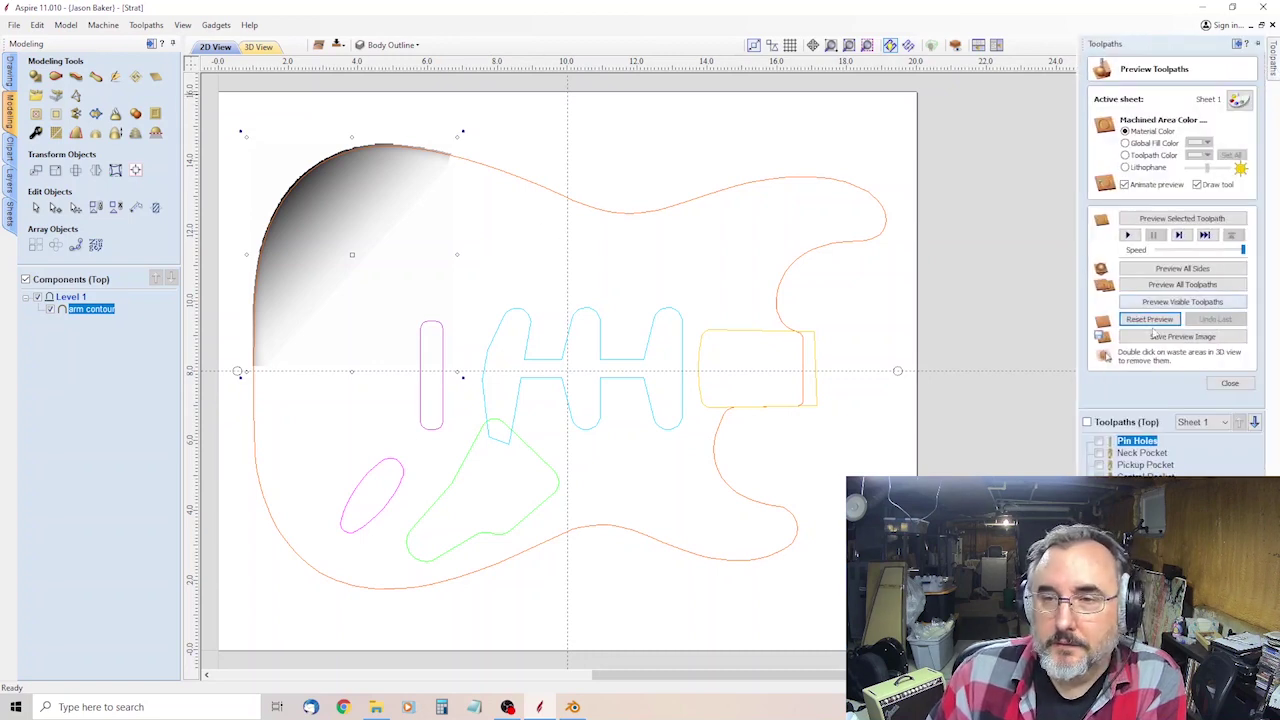
Reapply the 1.75-inch material setup, recalculating all toolpaths and dismissing the cut-through warning.
click(1229, 383)
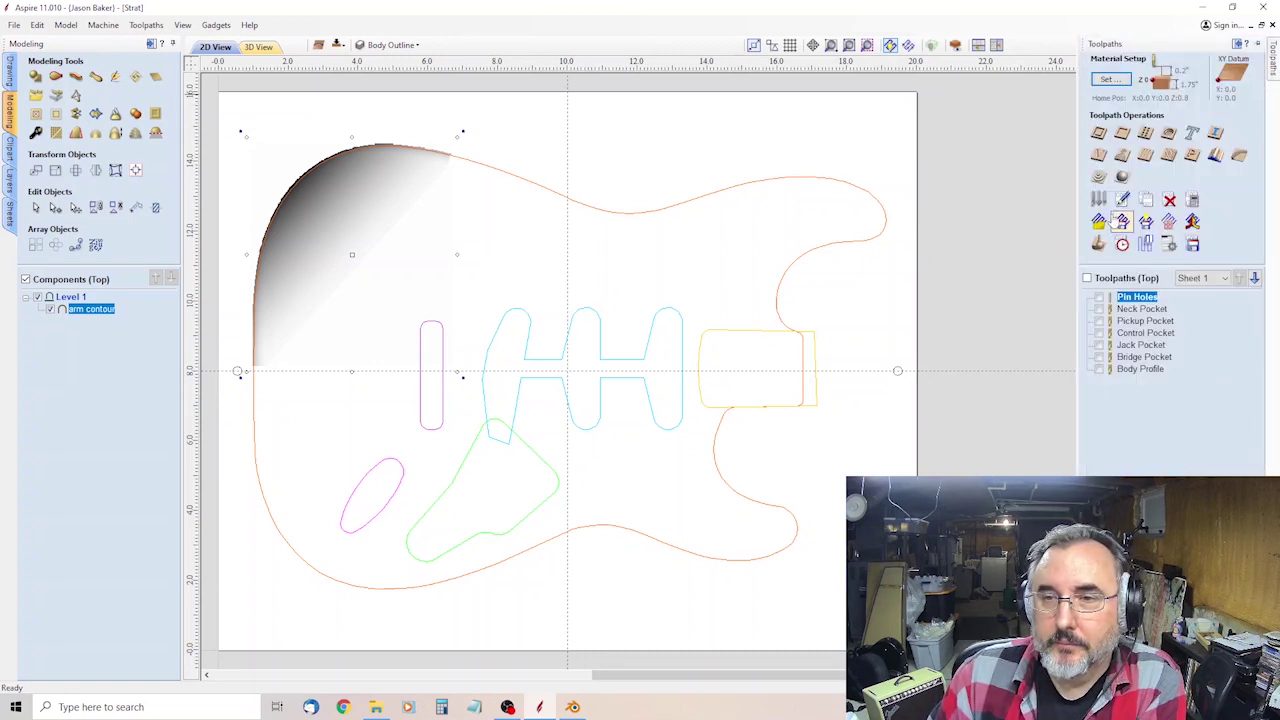
click(1099, 177)
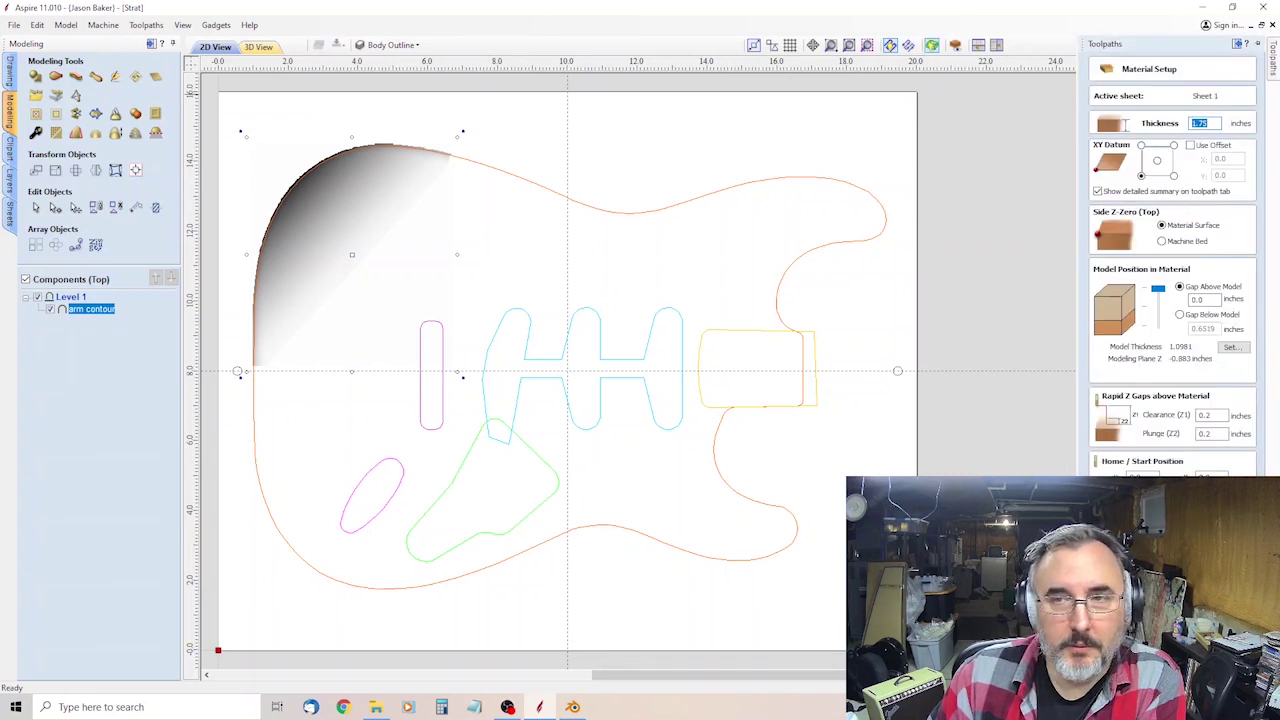
key(Return)
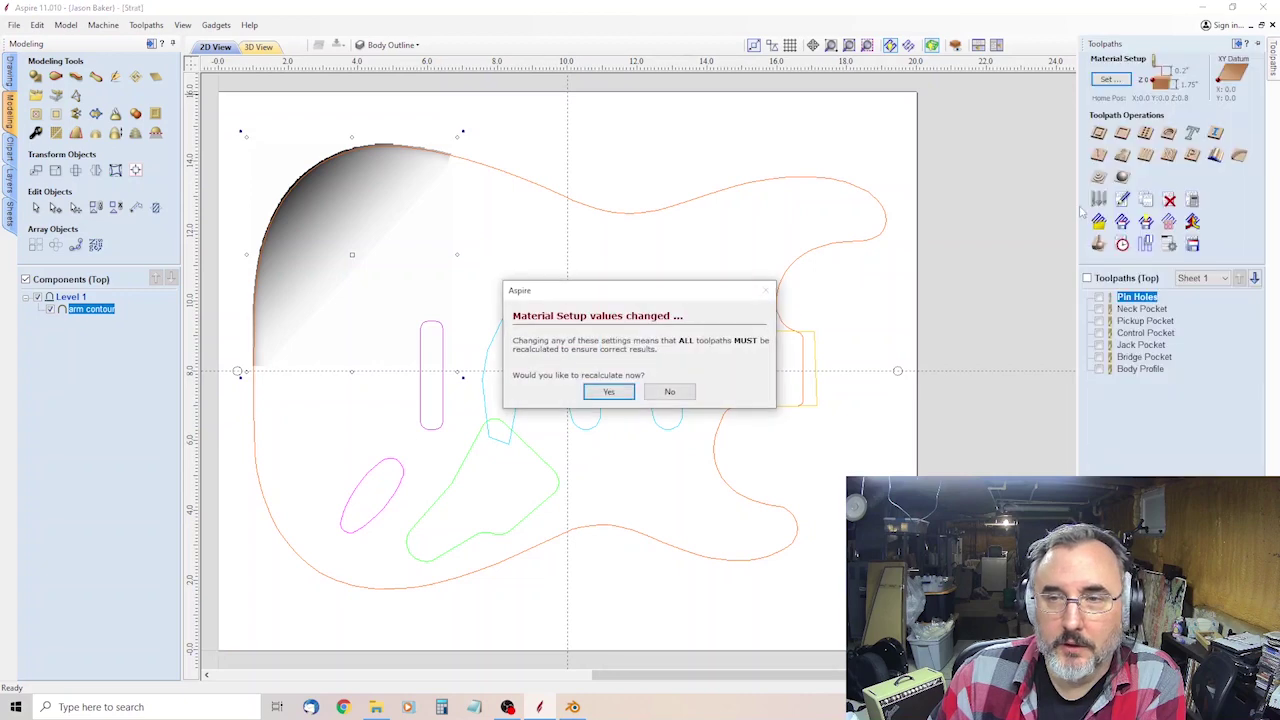
click(612, 393)
click(617, 421)
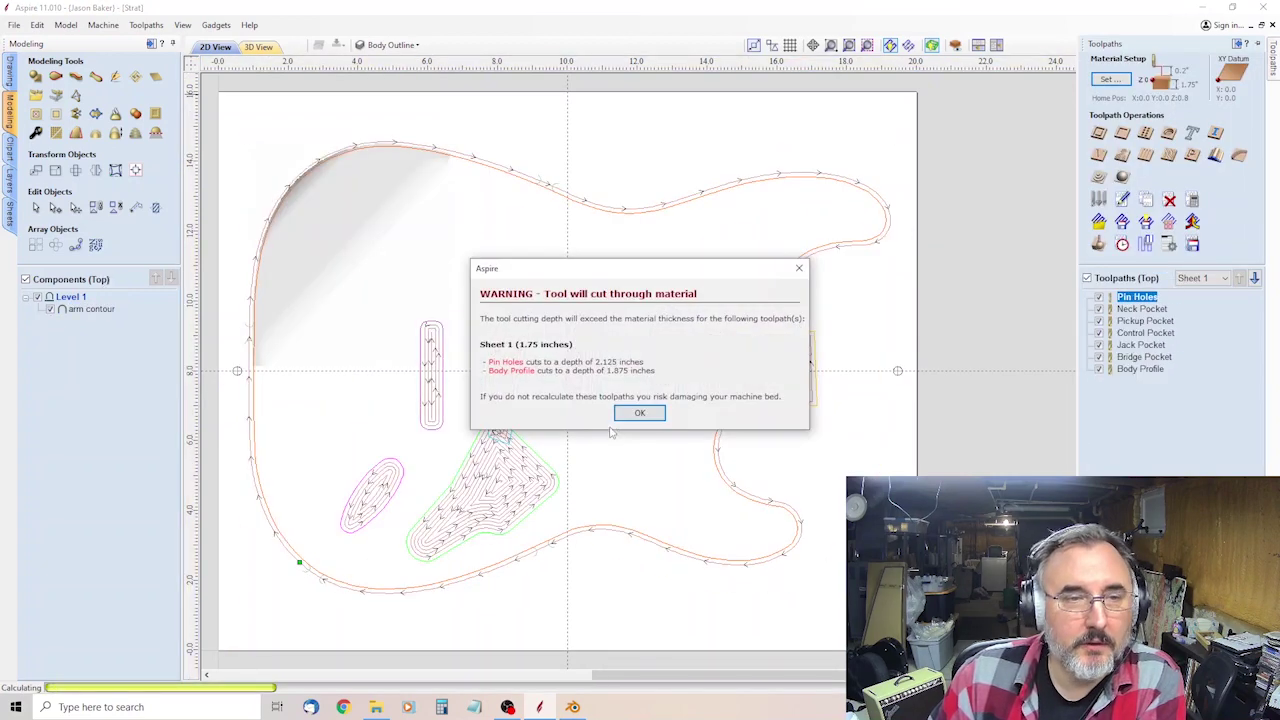
click(658, 412)
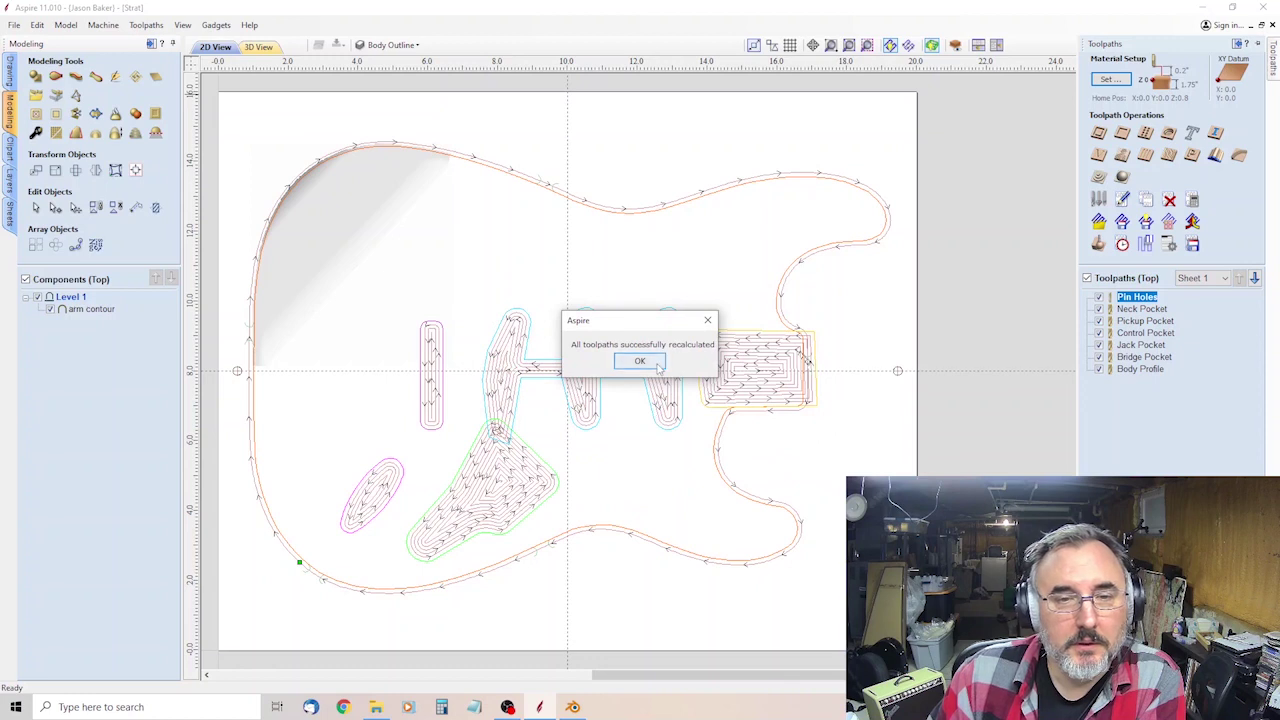
click(658, 366)
click(343, 232)
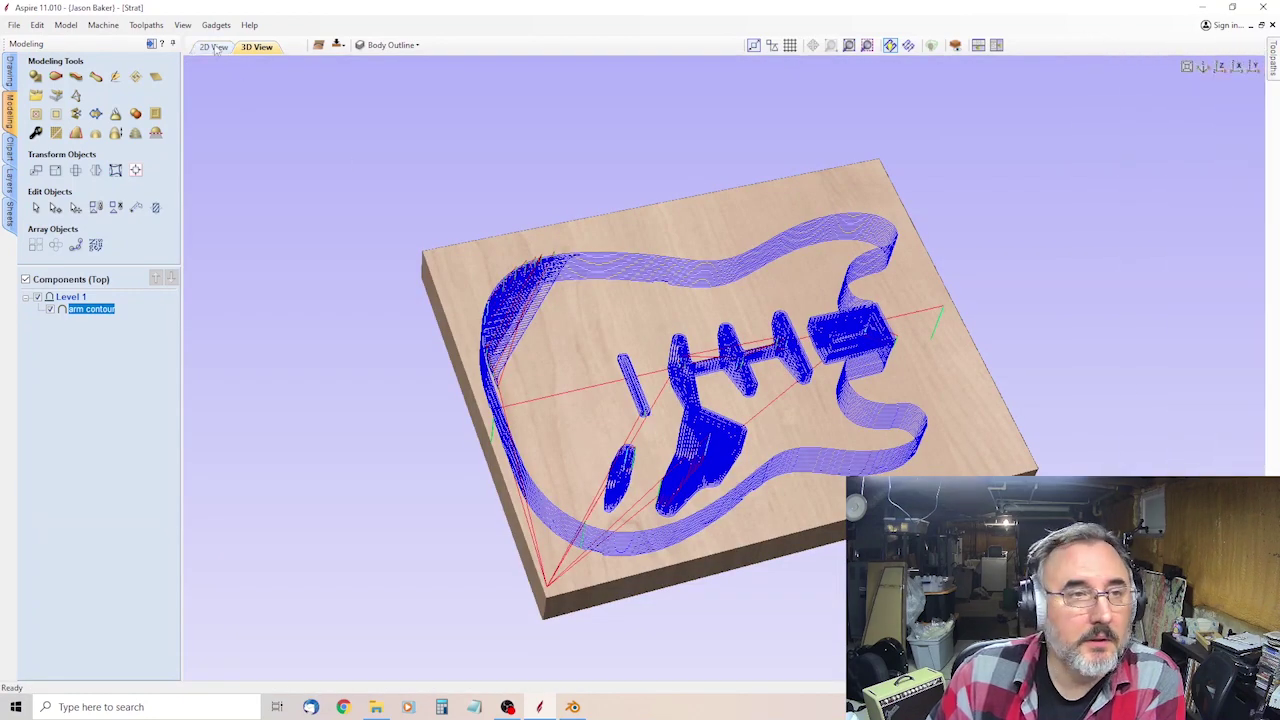
Calculate a 1/8" ball nose finishing toolpath.
click(214, 47)
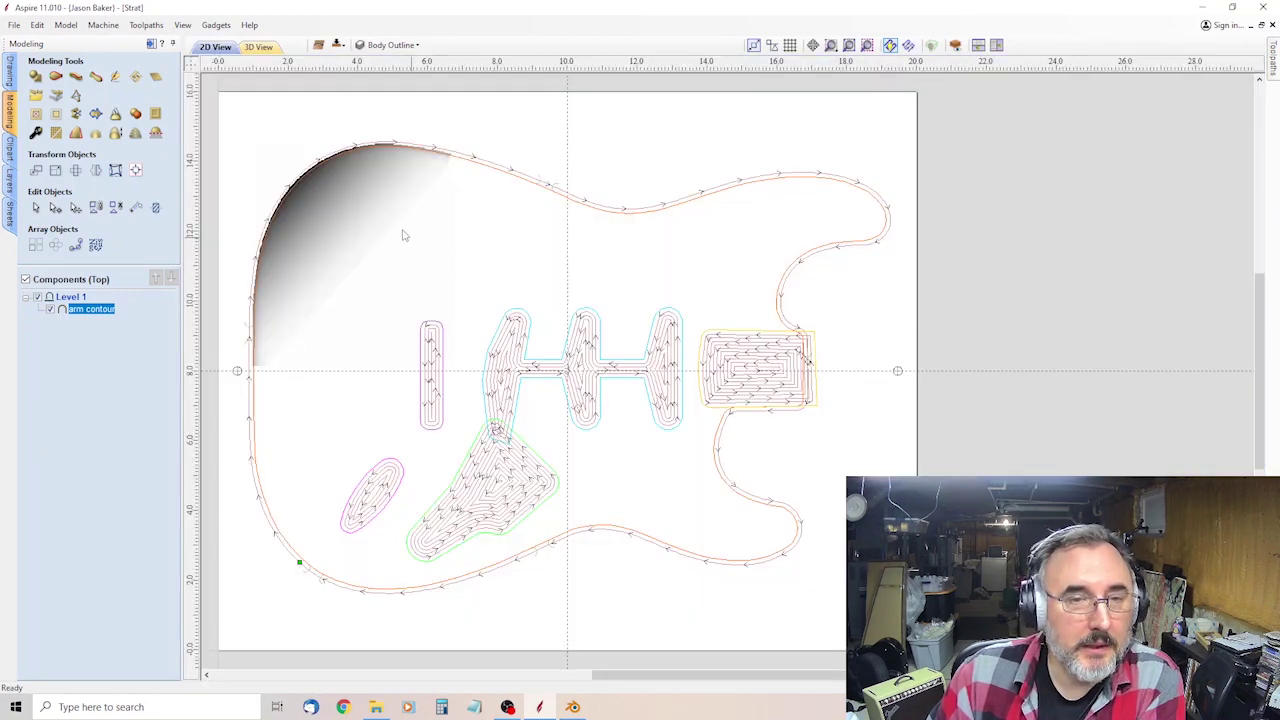
click(1271, 68)
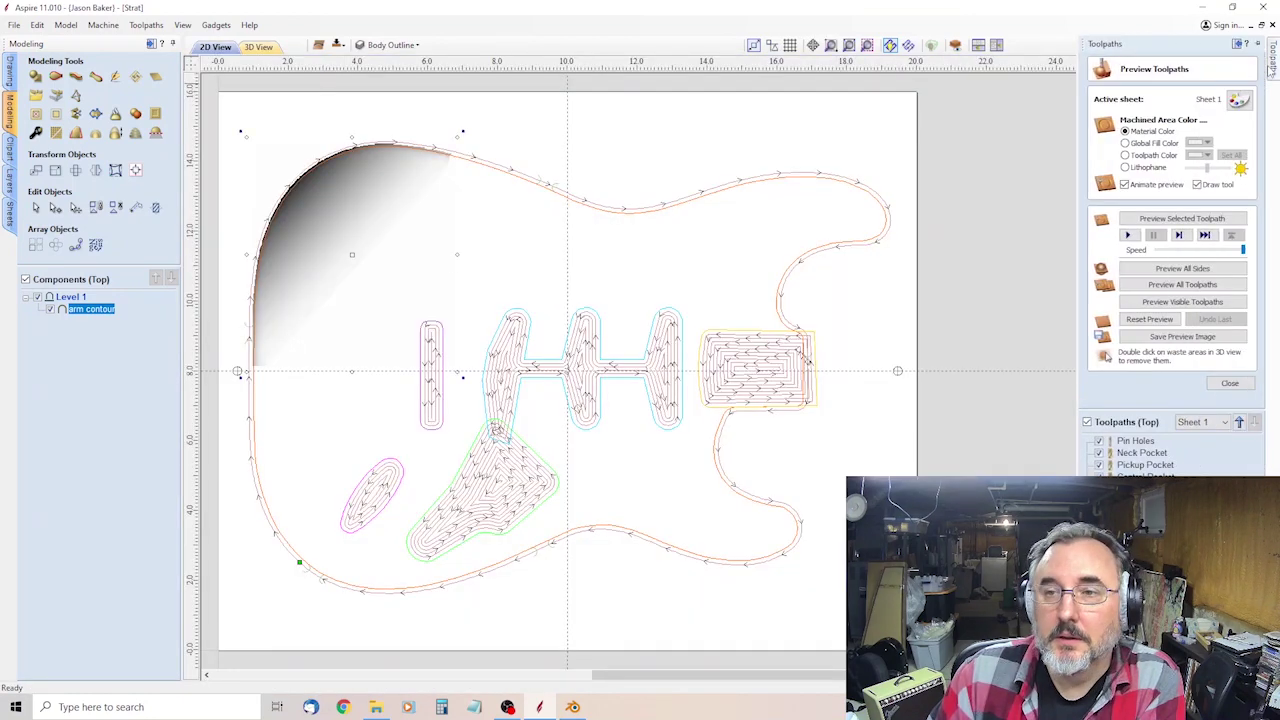
click(1230, 383)
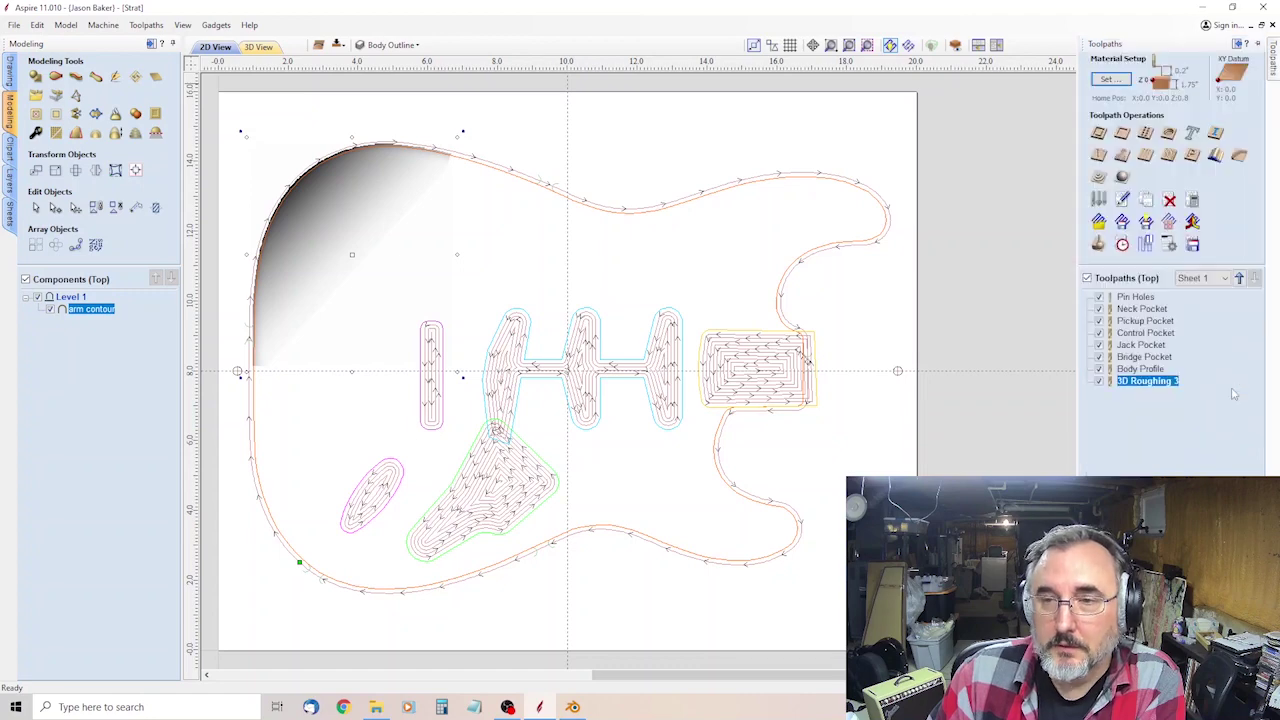
click(1122, 177)
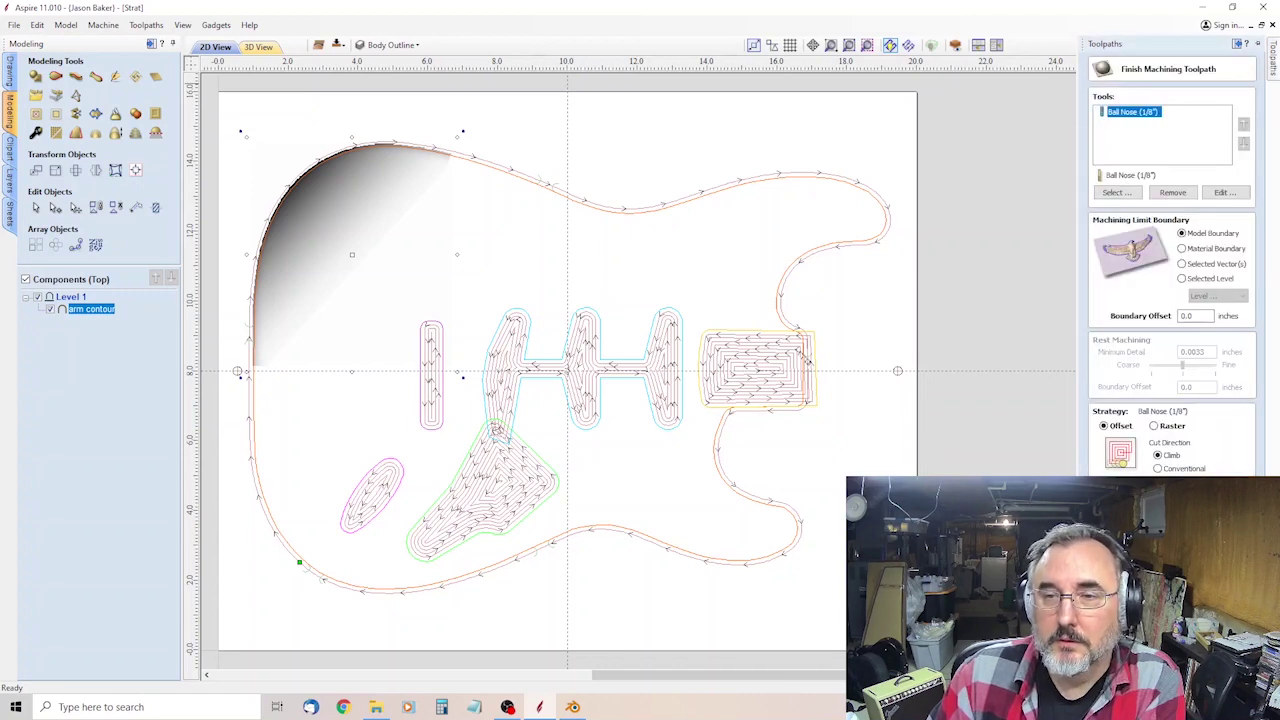
key(Return)
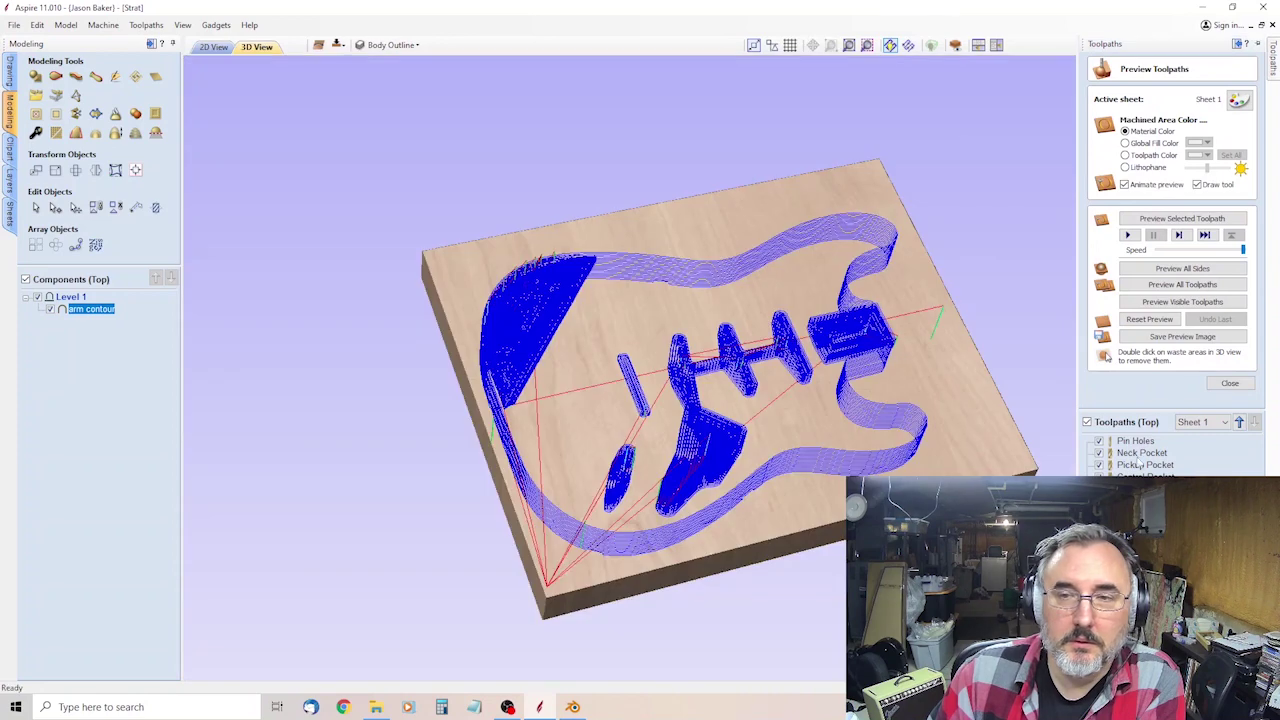
Preview all toolpaths to view the carved body top, then return to 2D view.
drag(1004, 362, 601, 234)
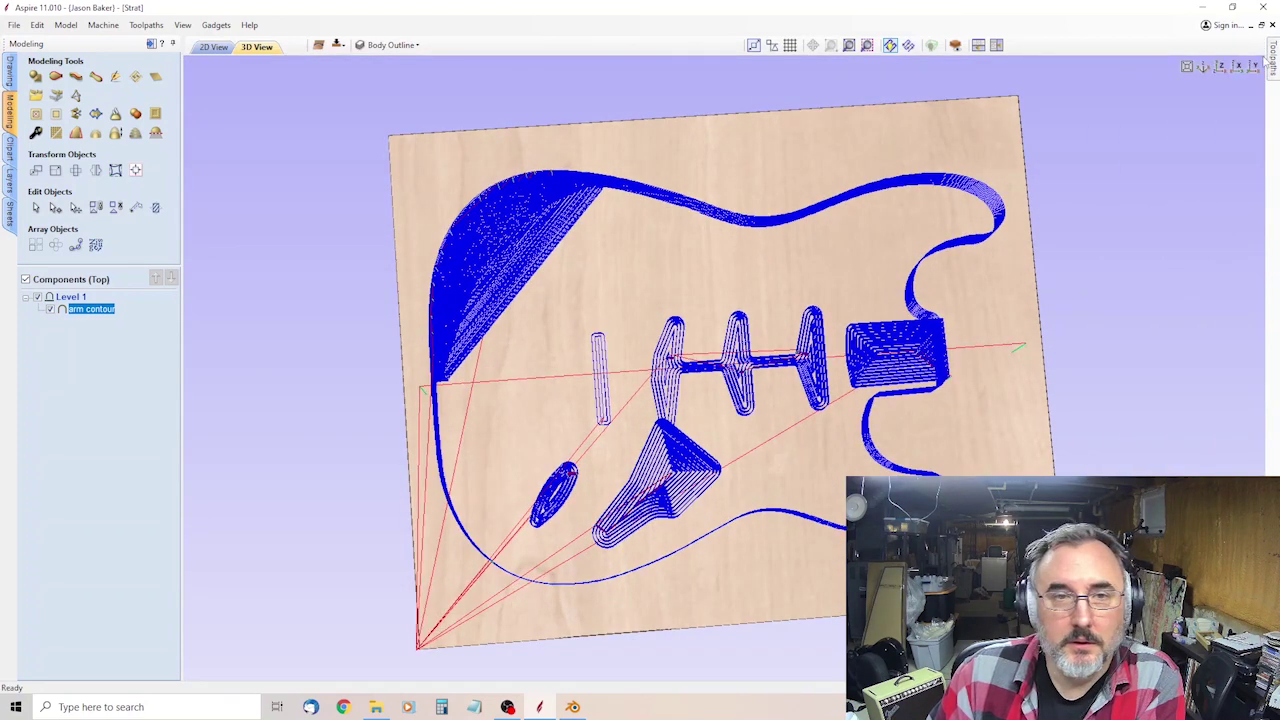
click(1272, 62)
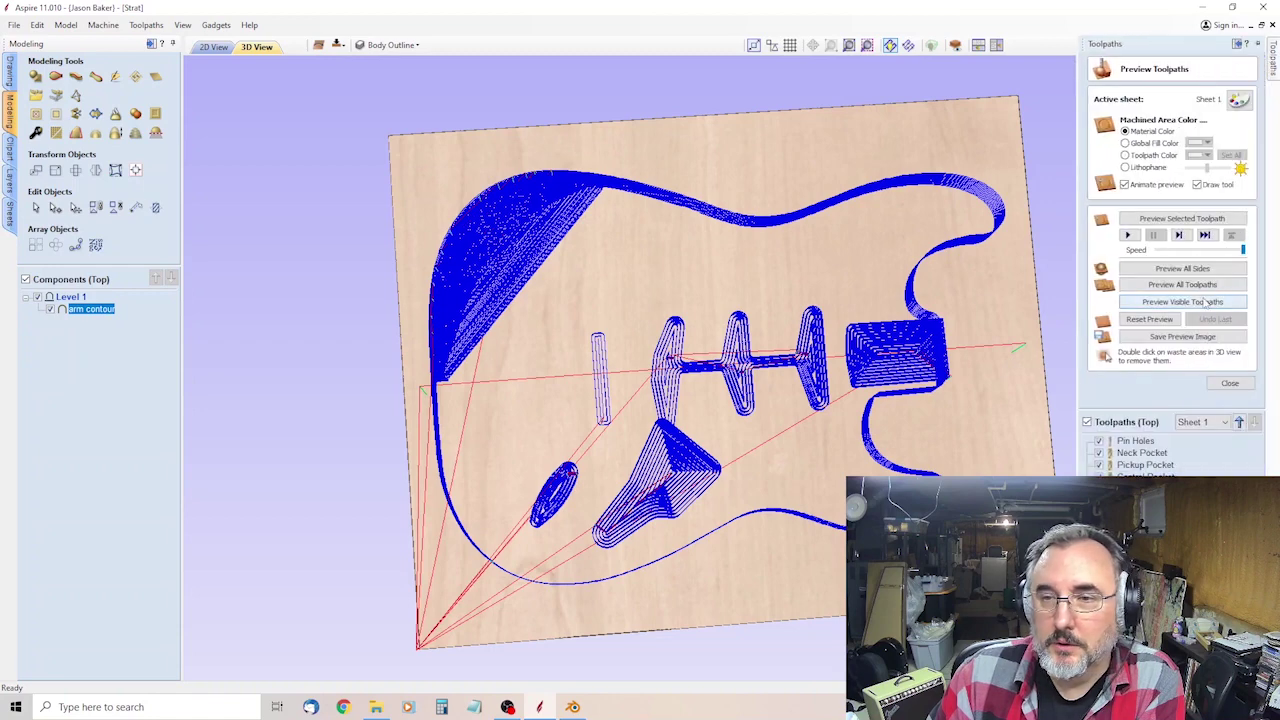
click(1182, 284)
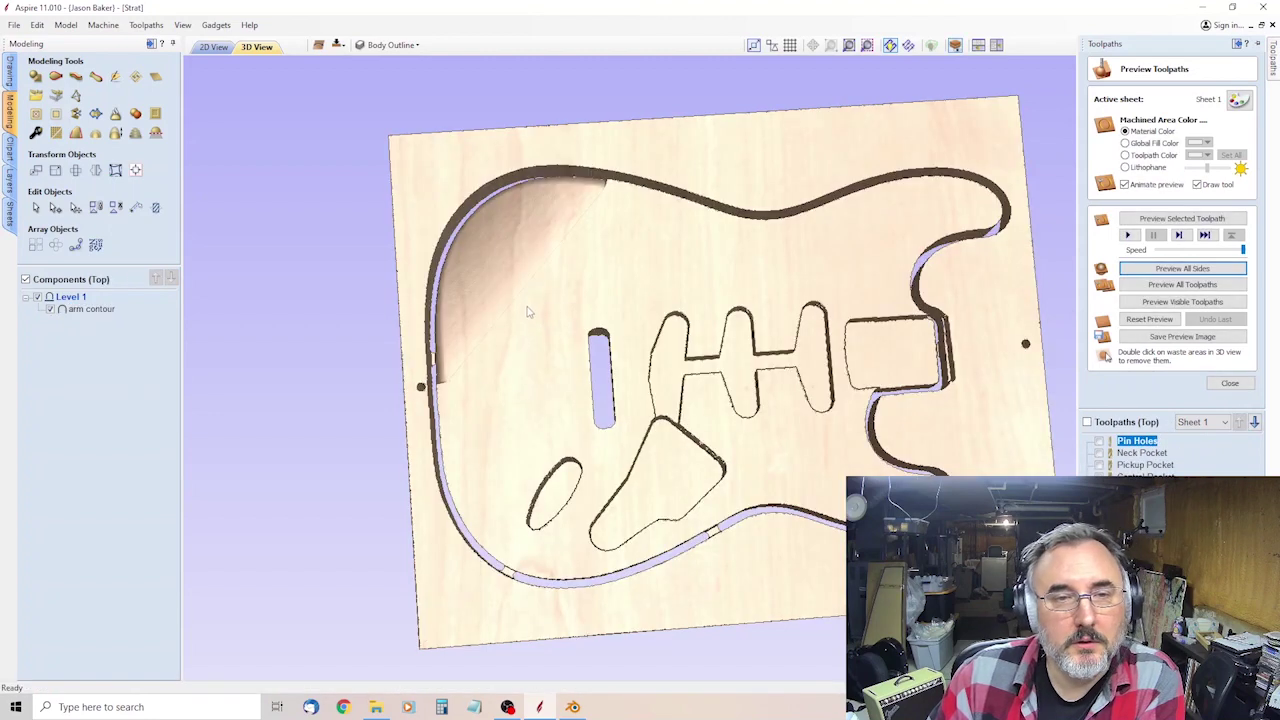
drag(530, 312, 389, 111)
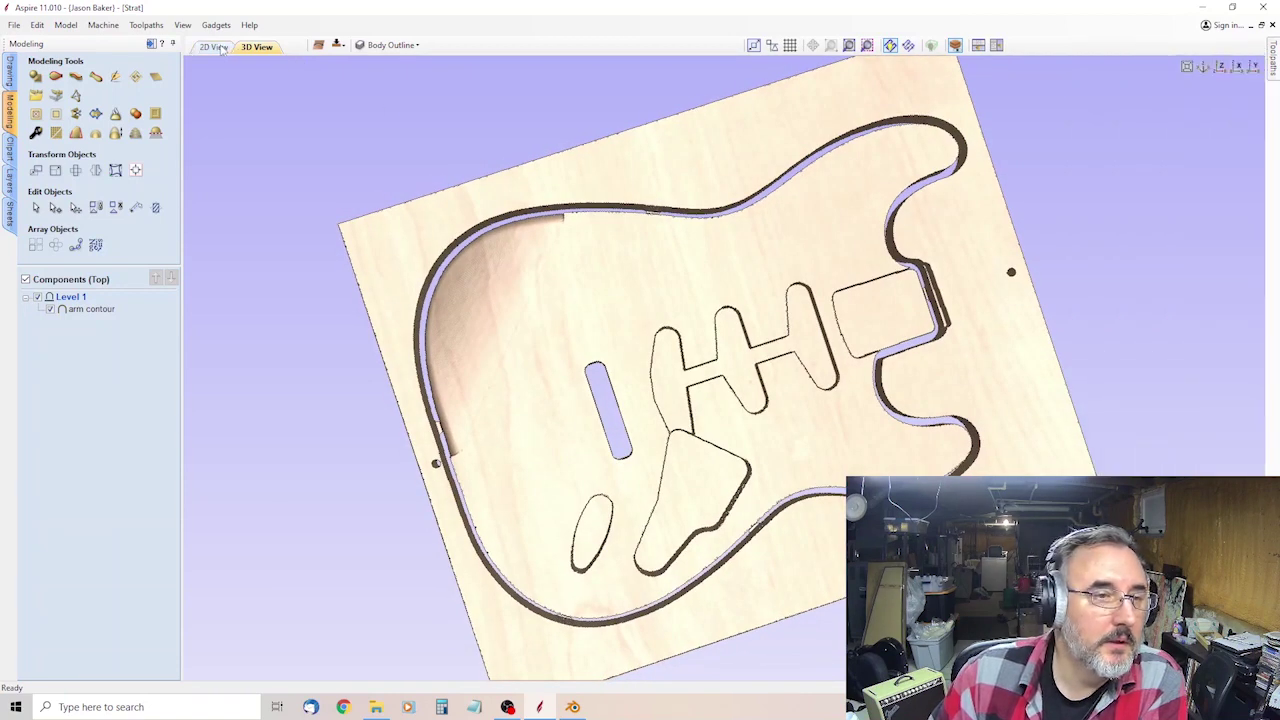
click(213, 47)
Delete the old contour object in Blender's Layout workspace.
click(572, 707)
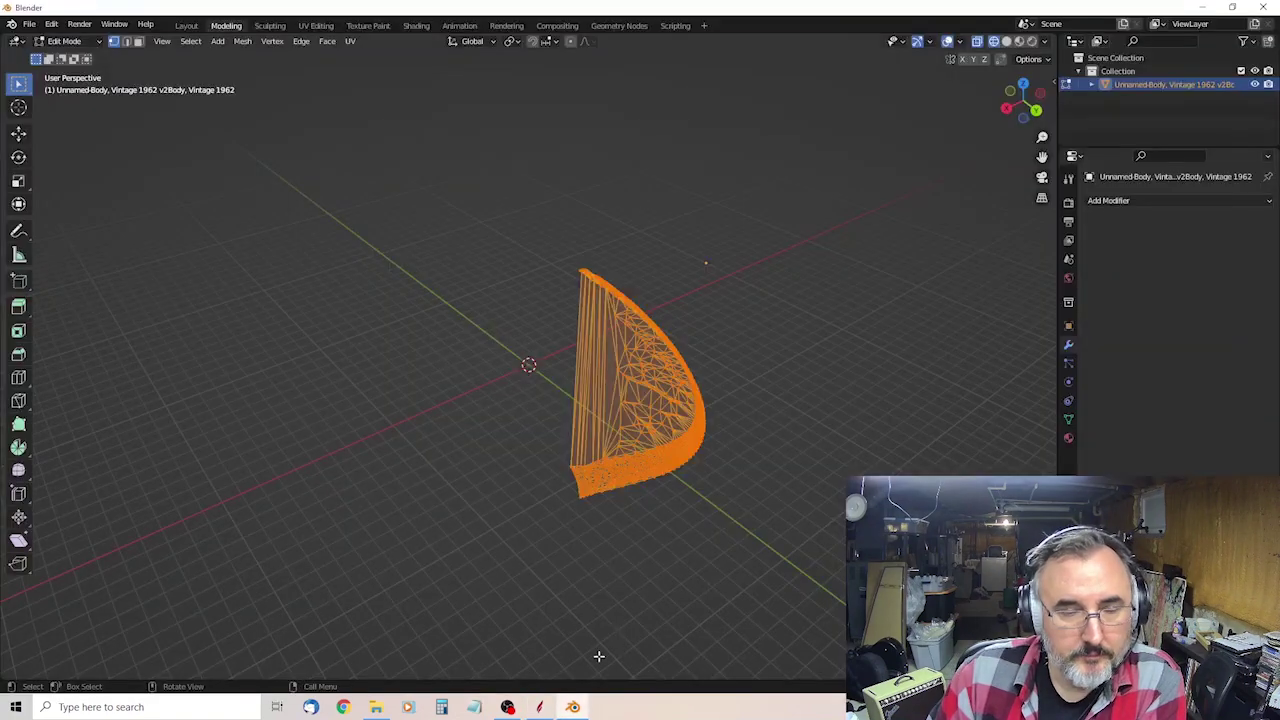
key(x)
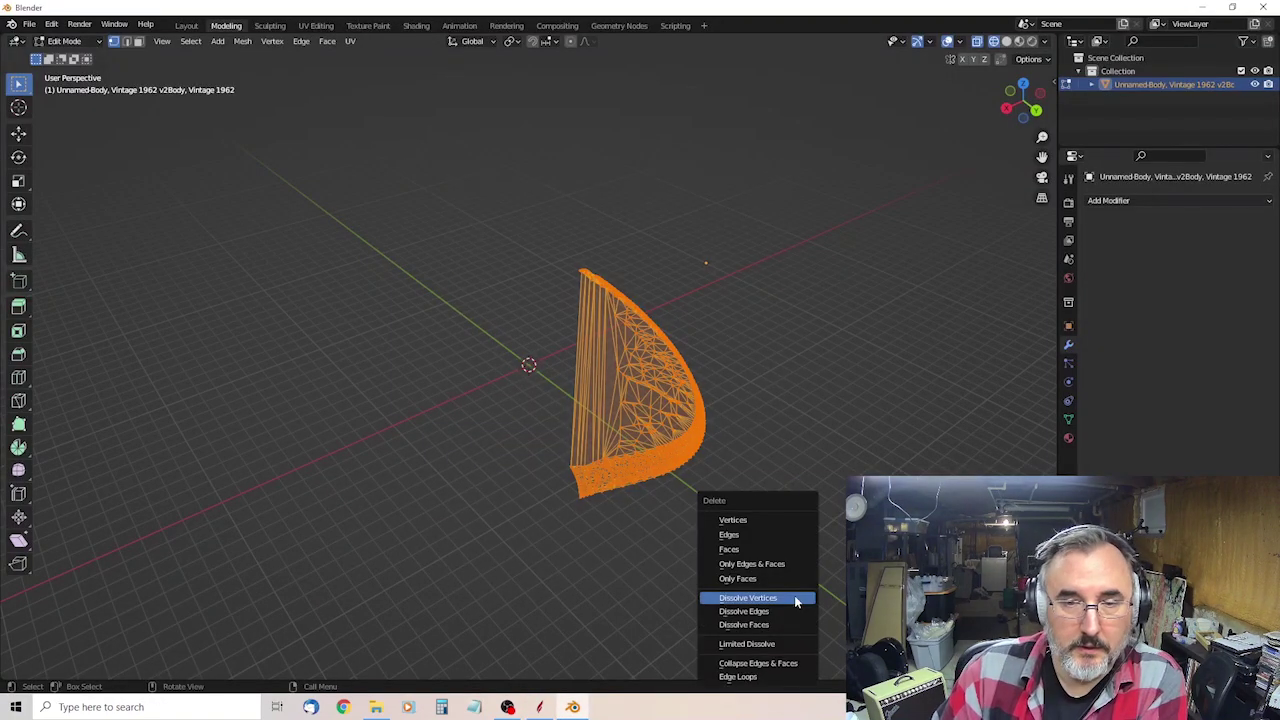
click(186, 25)
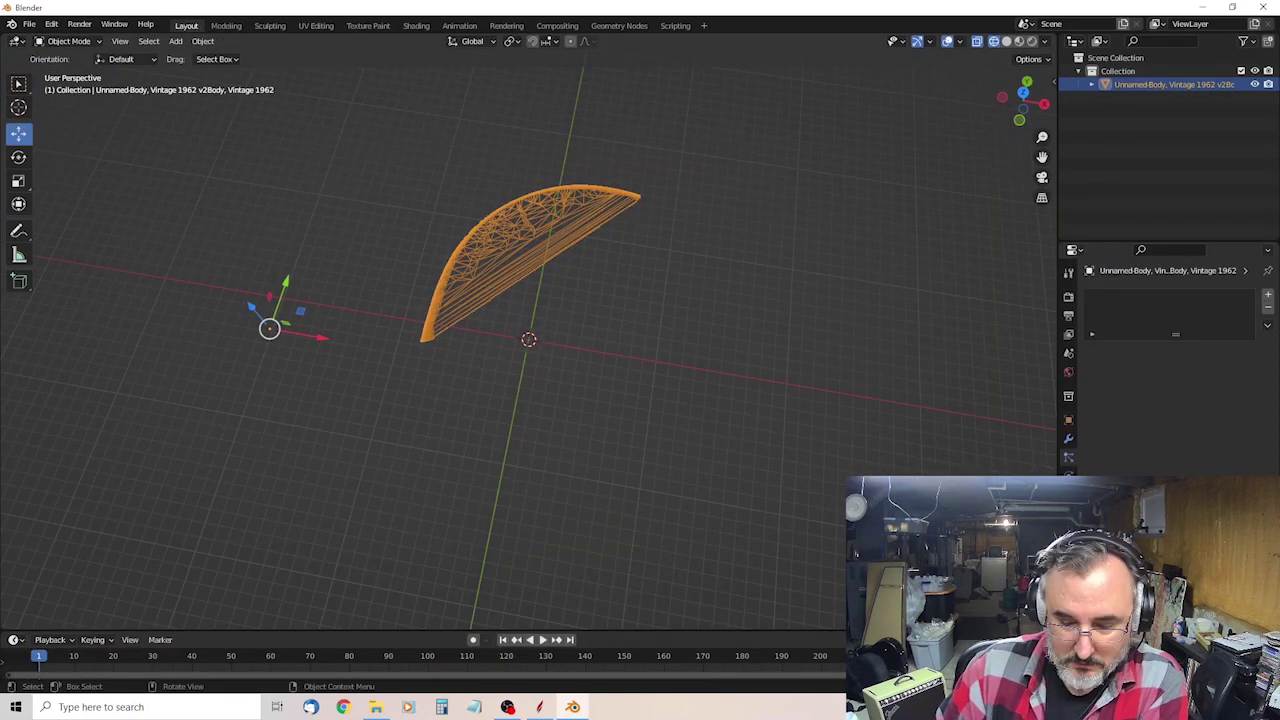
key(Delete)
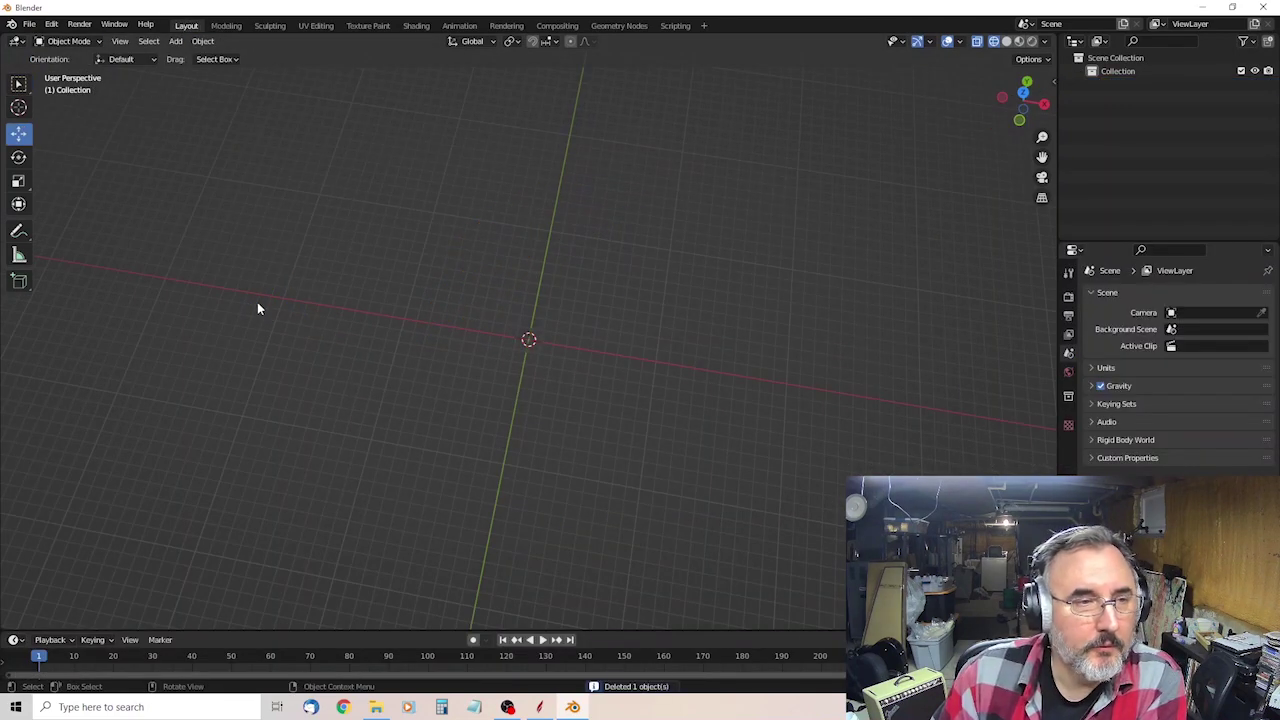
Import the Vintage 1962 Strat body STL and shift it to the left.
click(29, 25)
mouse_move(60, 203)
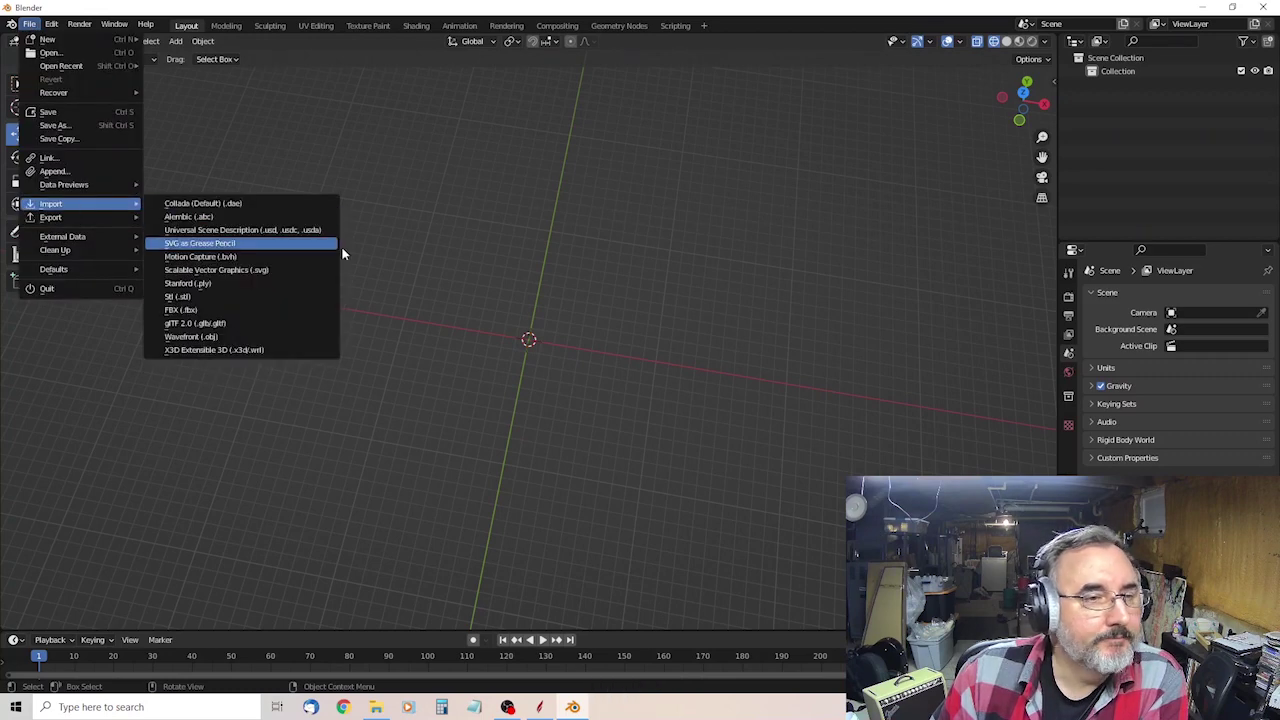
click(213, 298)
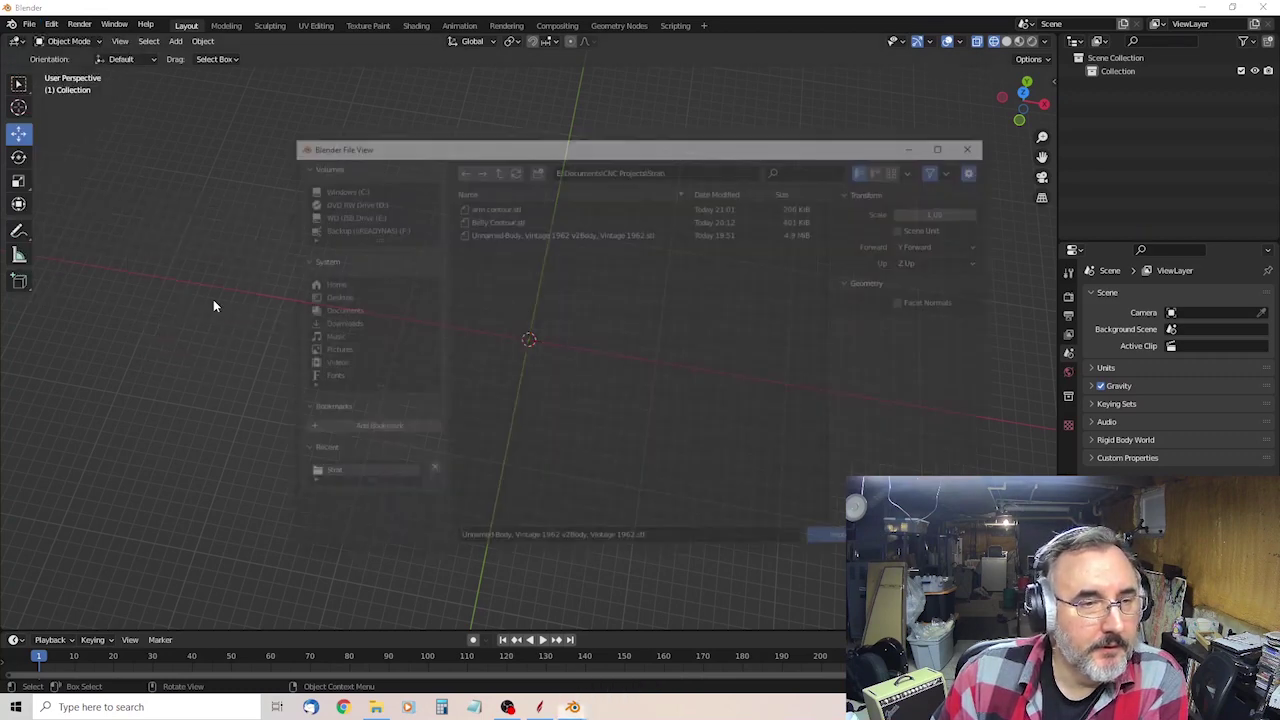
click(537, 233)
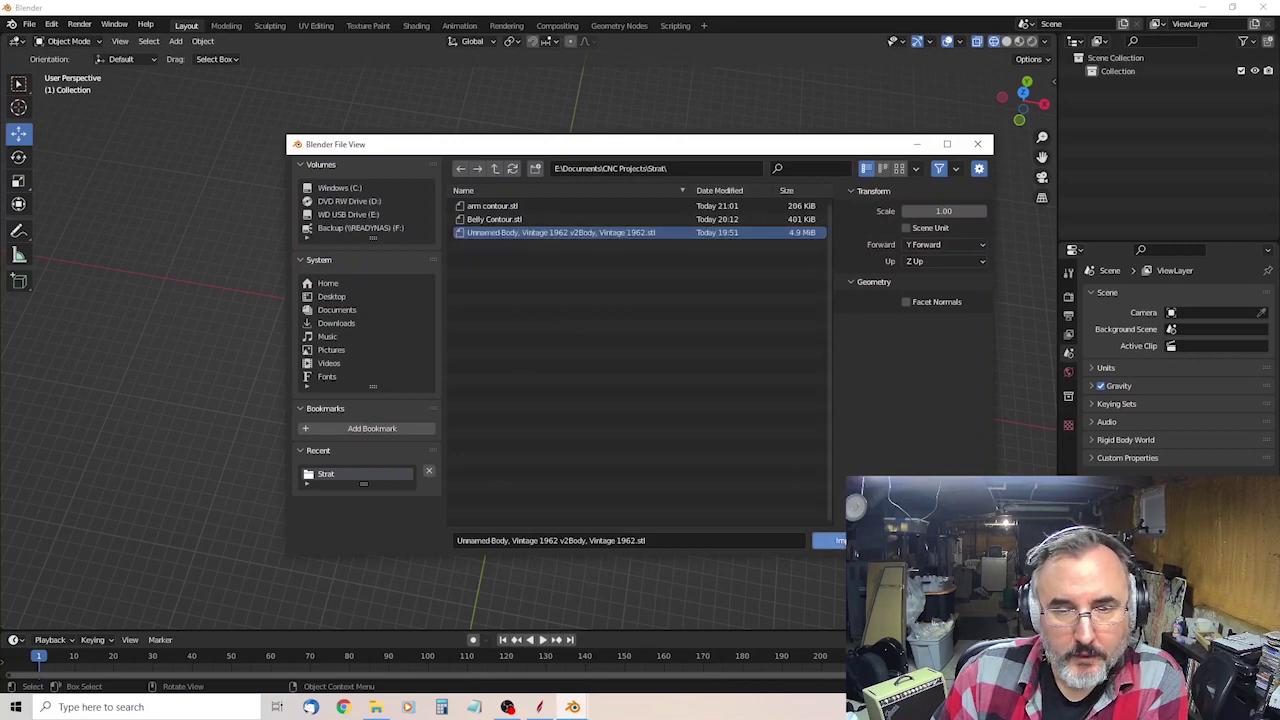
click(833, 540)
scroll(818, 373, down, 3)
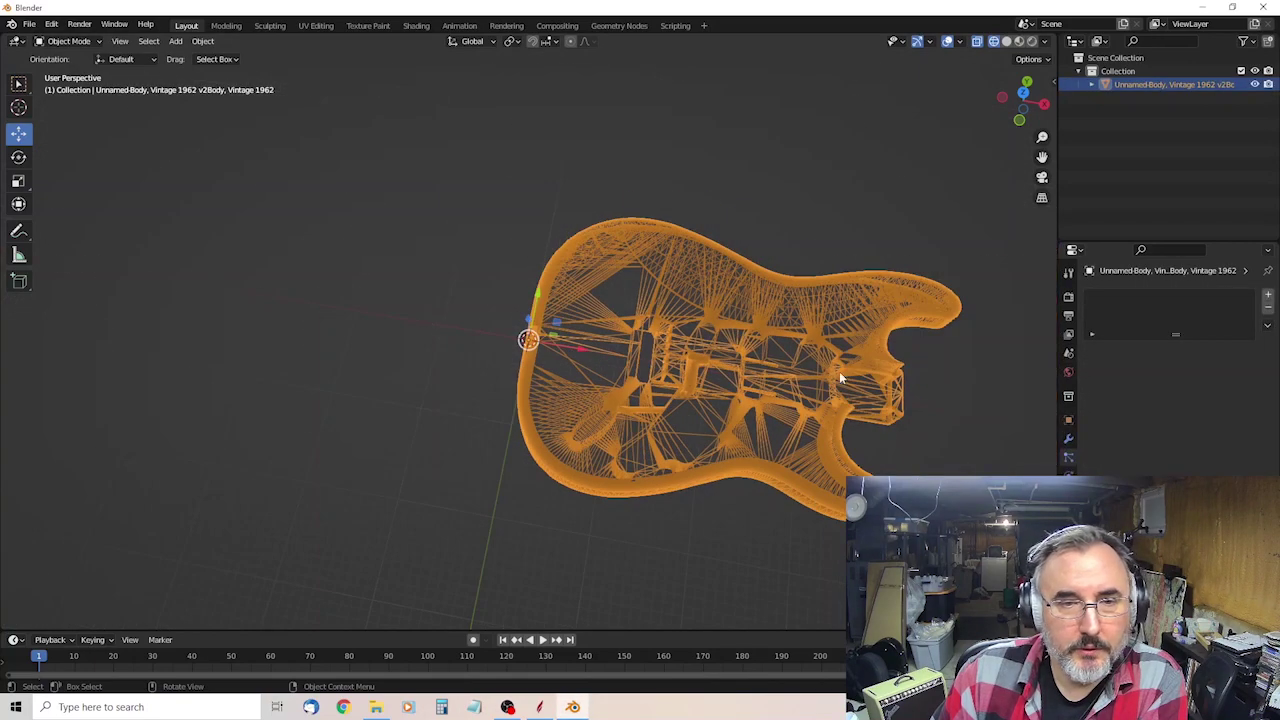
drag(528, 340, 343, 308)
middle_drag(675, 380, 809, 568)
In Edit Mode, delete the left two-thirds of the body mesh's vertices.
click(238, 26)
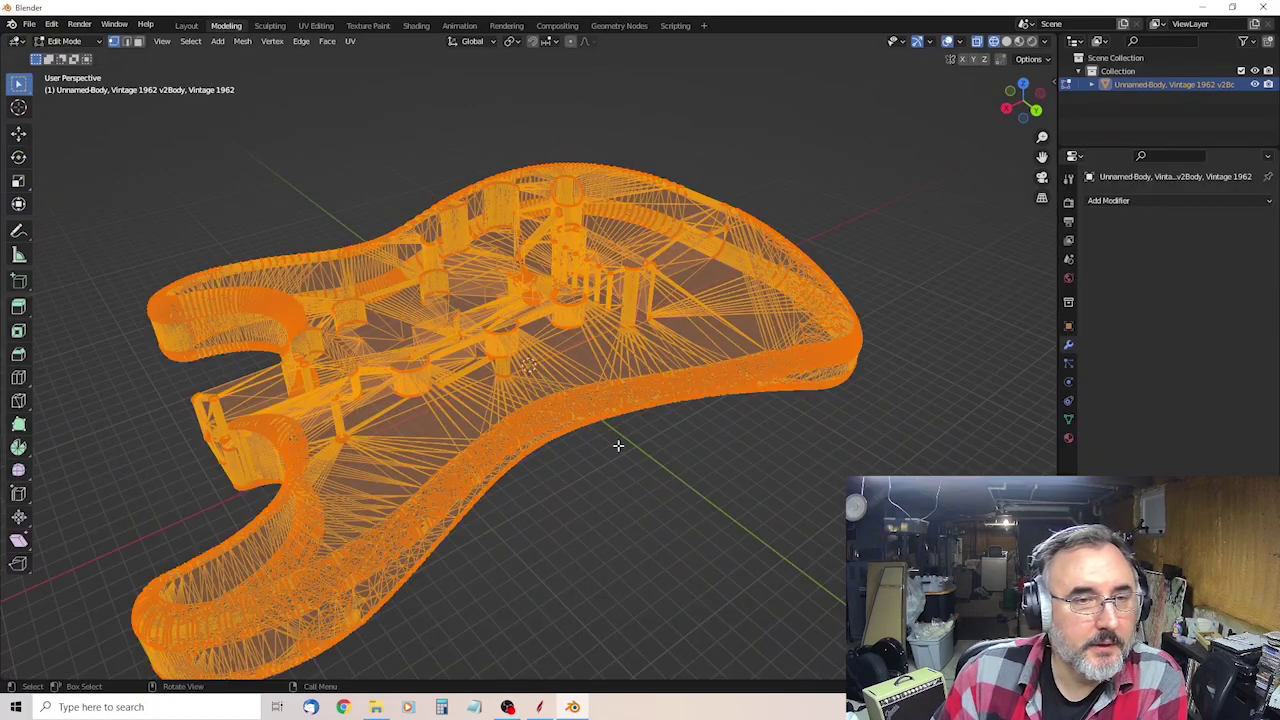
middle_drag(617, 420, 3, 393)
middle_drag(421, 307, 690, 530)
scroll(630, 550, down, 2)
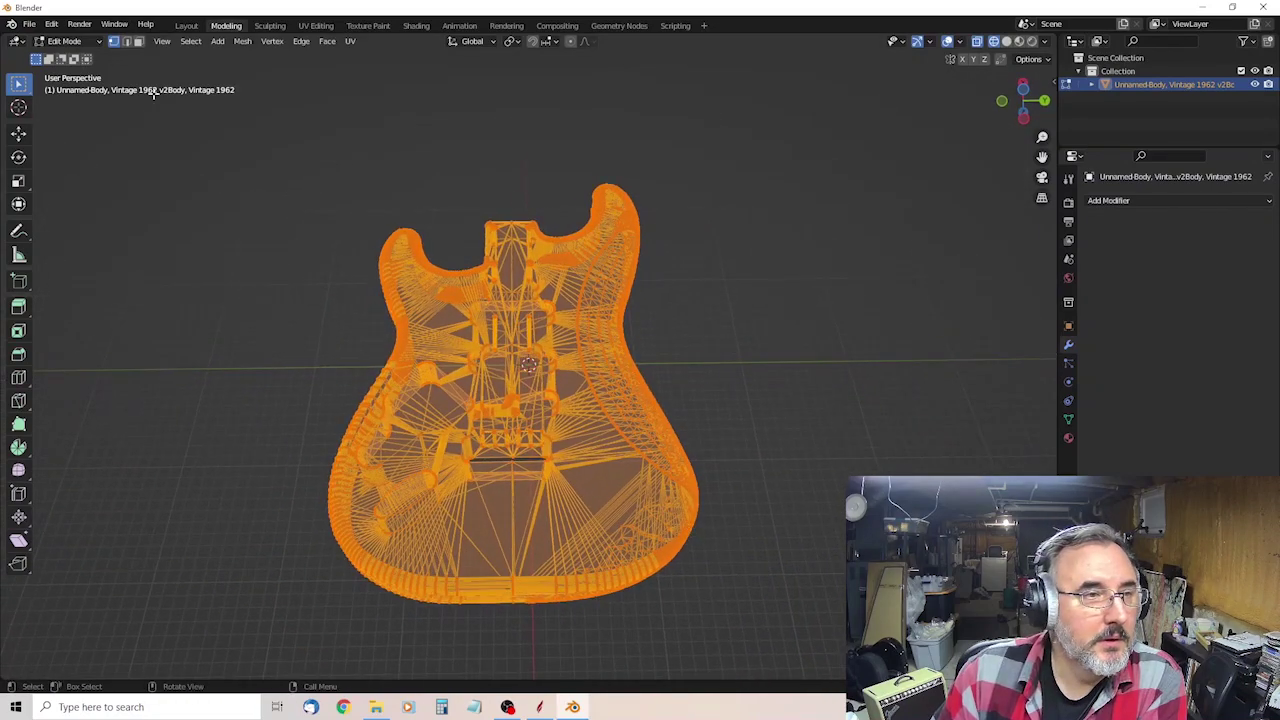
click(270, 177)
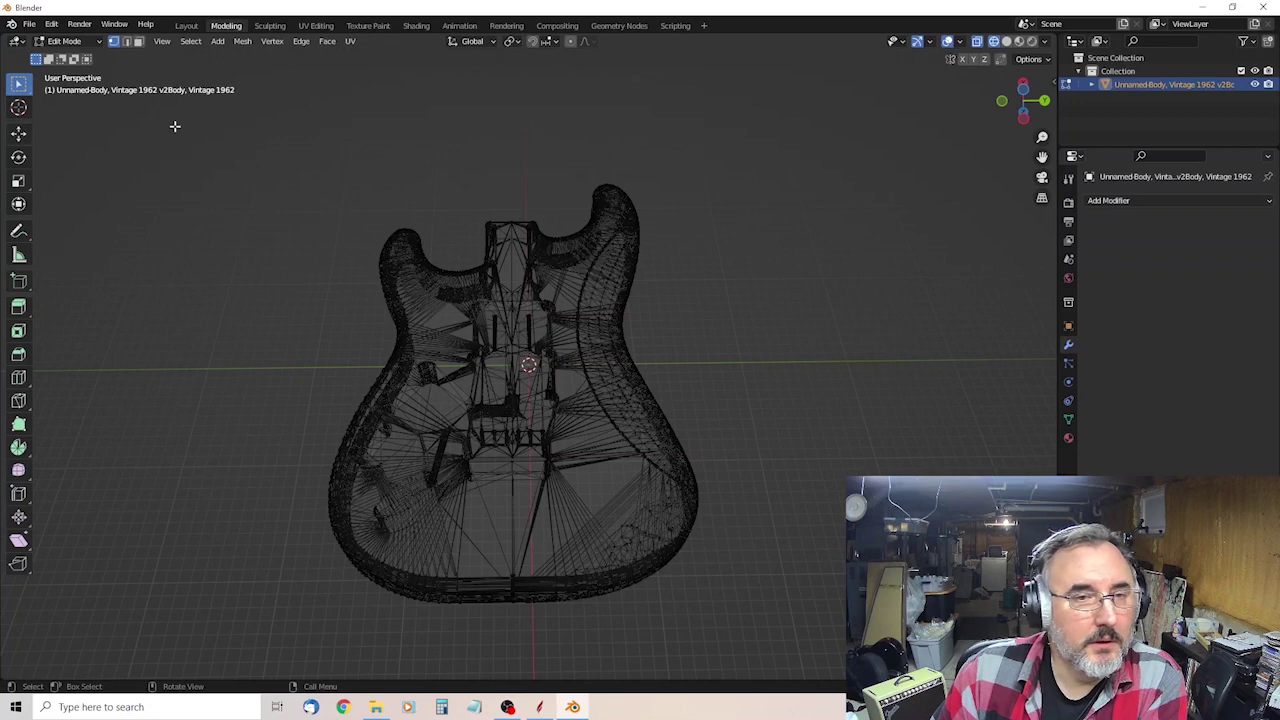
drag(175, 130, 567, 642)
key(x)
click(555, 519)
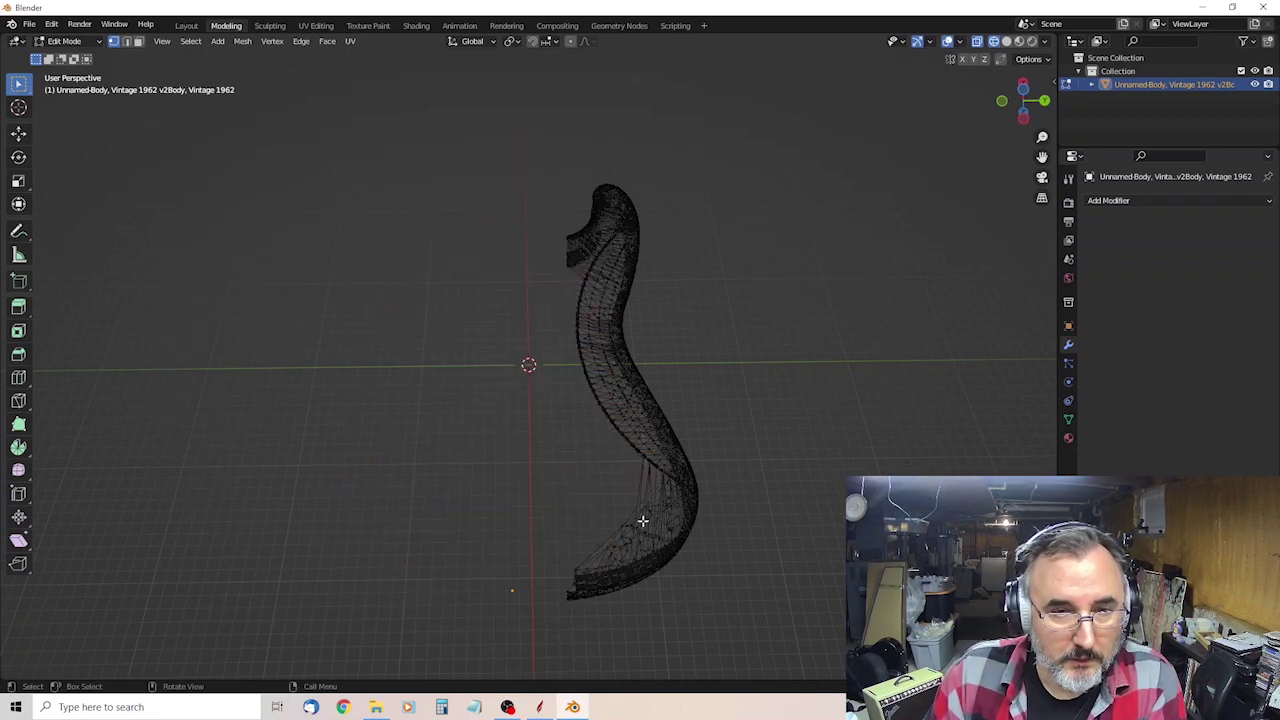
Delete the lower and remaining unwanted sections, leaving the curved edge strip.
drag(512, 526, 698, 628)
key(x)
click(646, 522)
middle_drag(816, 454, 720, 411)
drag(417, 462, 524, 558)
key(x)
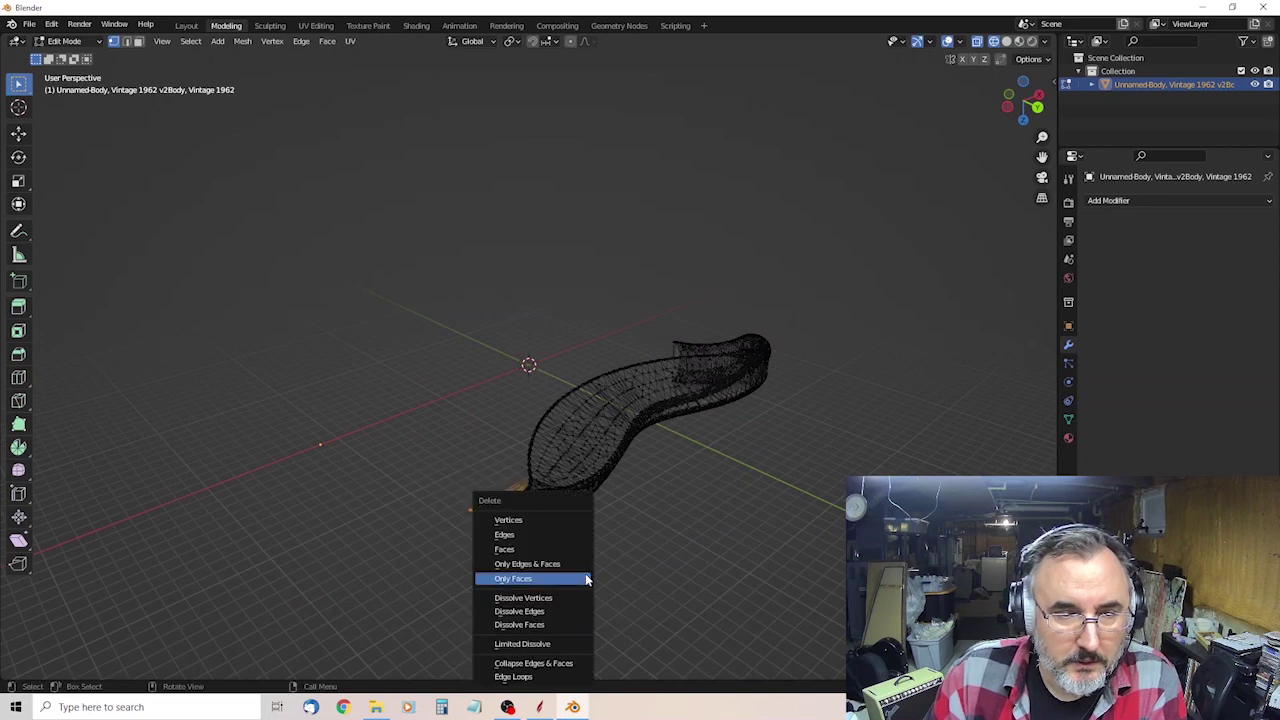
click(564, 524)
middle_drag(745, 517, 539, 523)
middle_drag(532, 590, 620, 593)
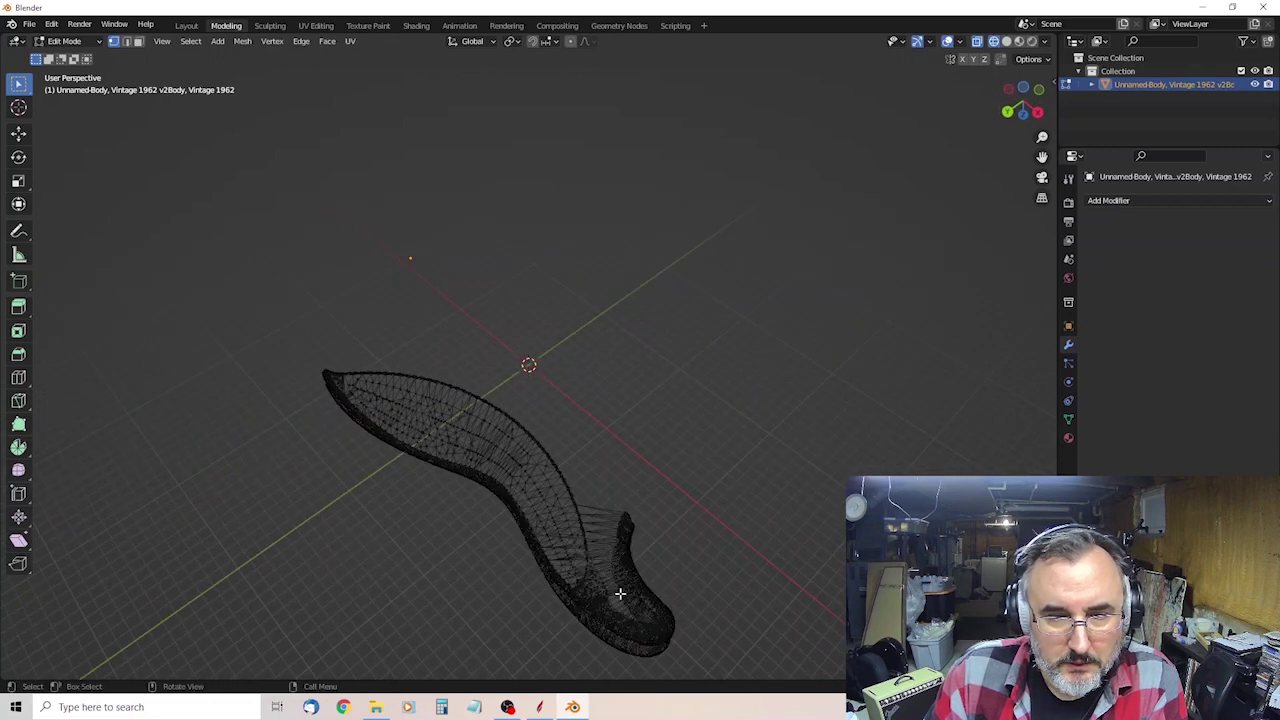
Select the whole strip and move it up and slightly left with the Move tool.
click(18, 133)
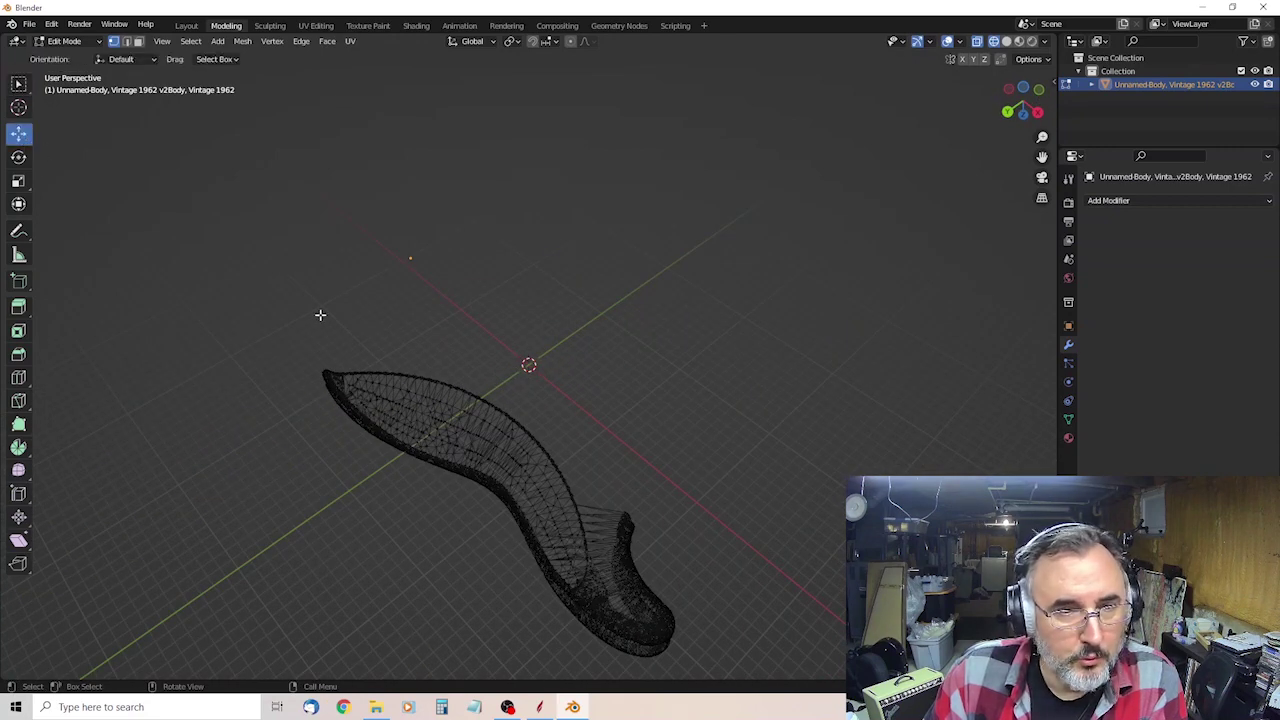
scroll(320, 315, down, 1)
drag(301, 311, 792, 674)
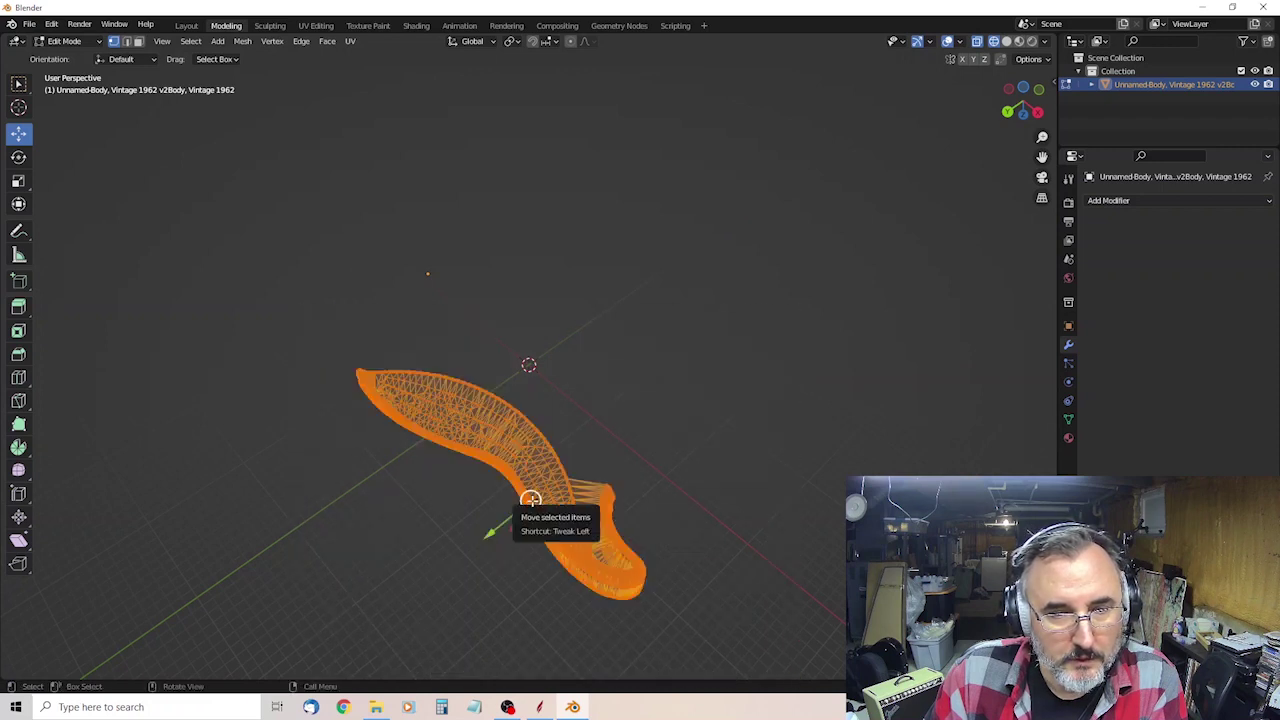
drag(530, 499, 516, 374)
middle_drag(605, 453, 528, 373)
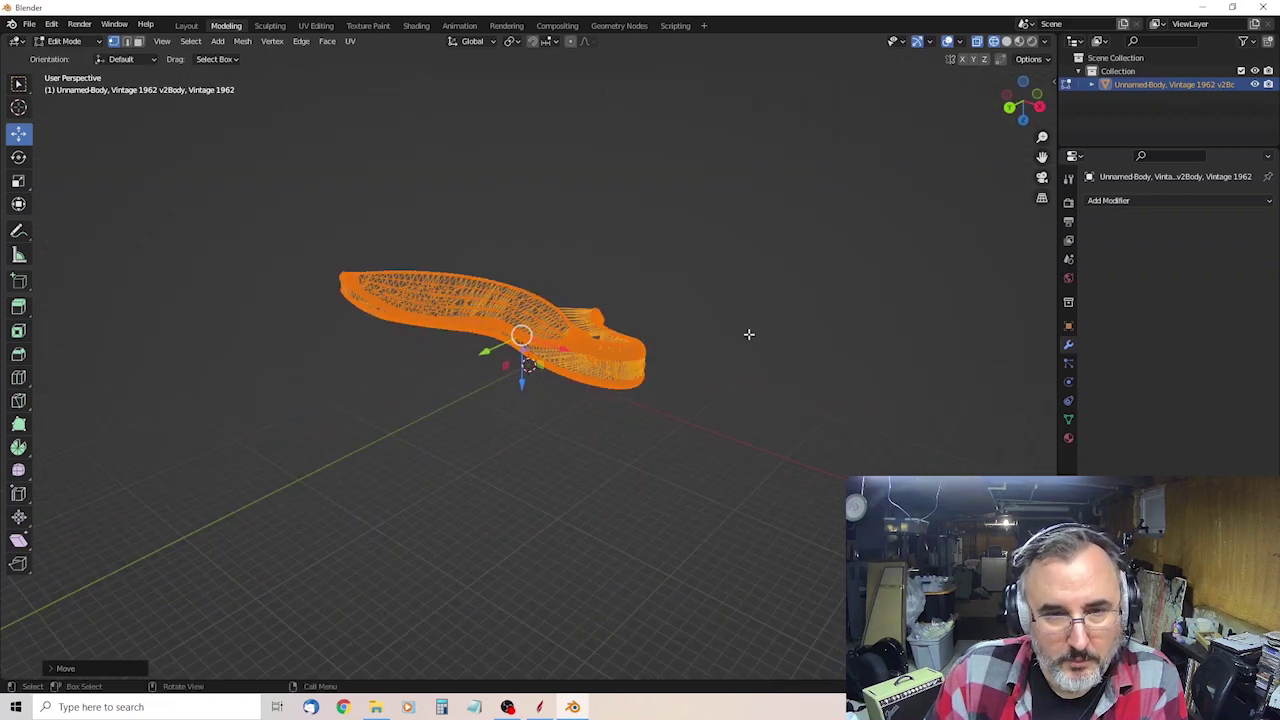
middle_drag(734, 330, 660, 337)
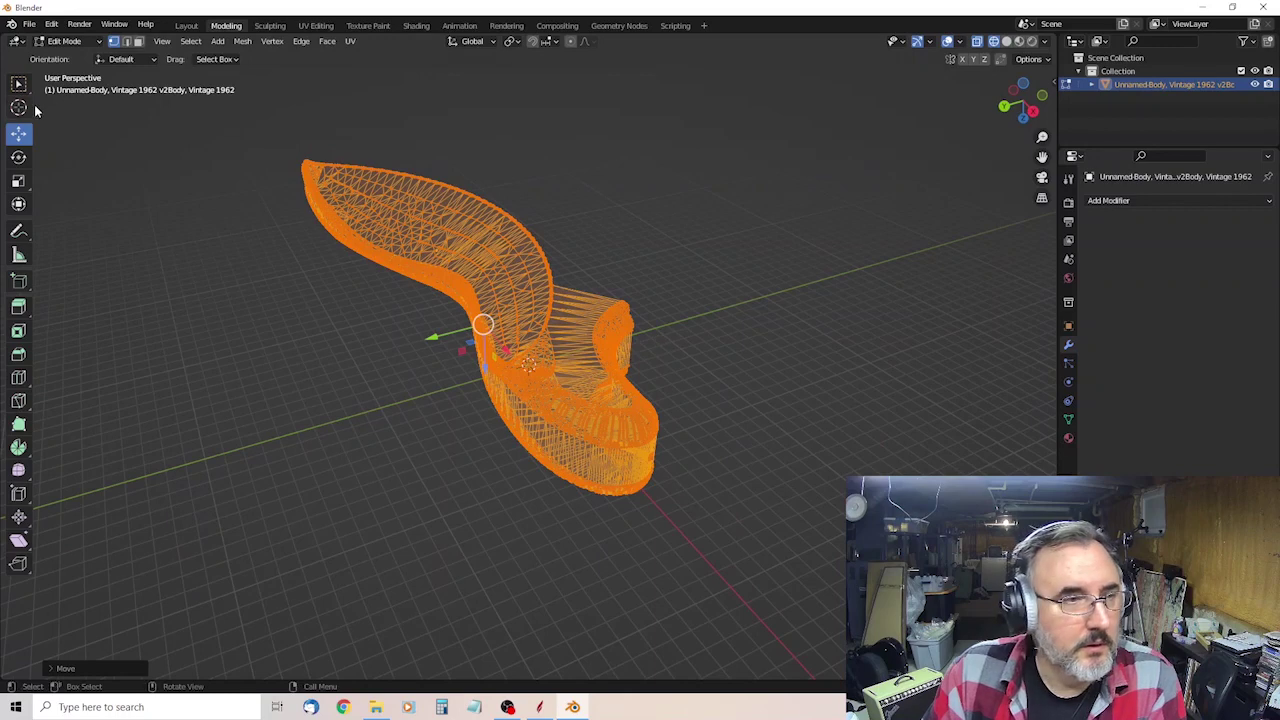
click(18, 85)
middle_drag(743, 377, 739, 412)
Delete the stray vertices at the lower end of the contour strip.
click(651, 357)
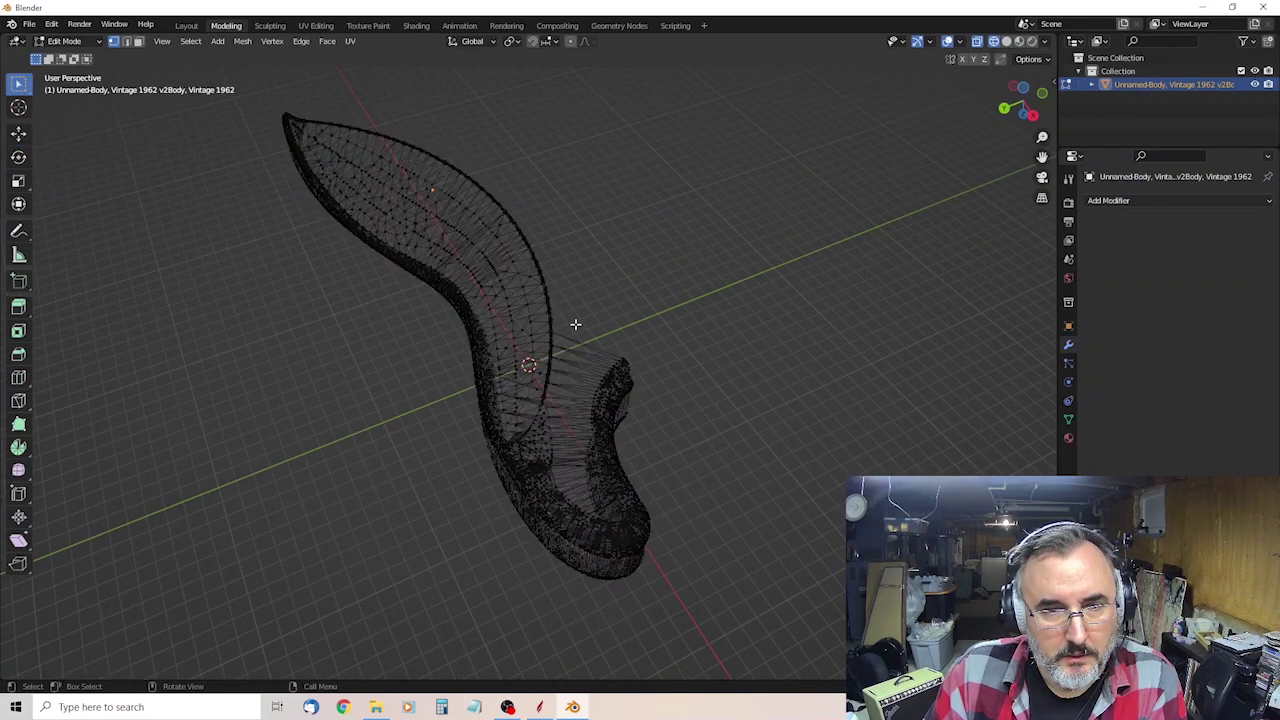
drag(575, 324, 749, 617)
key(x)
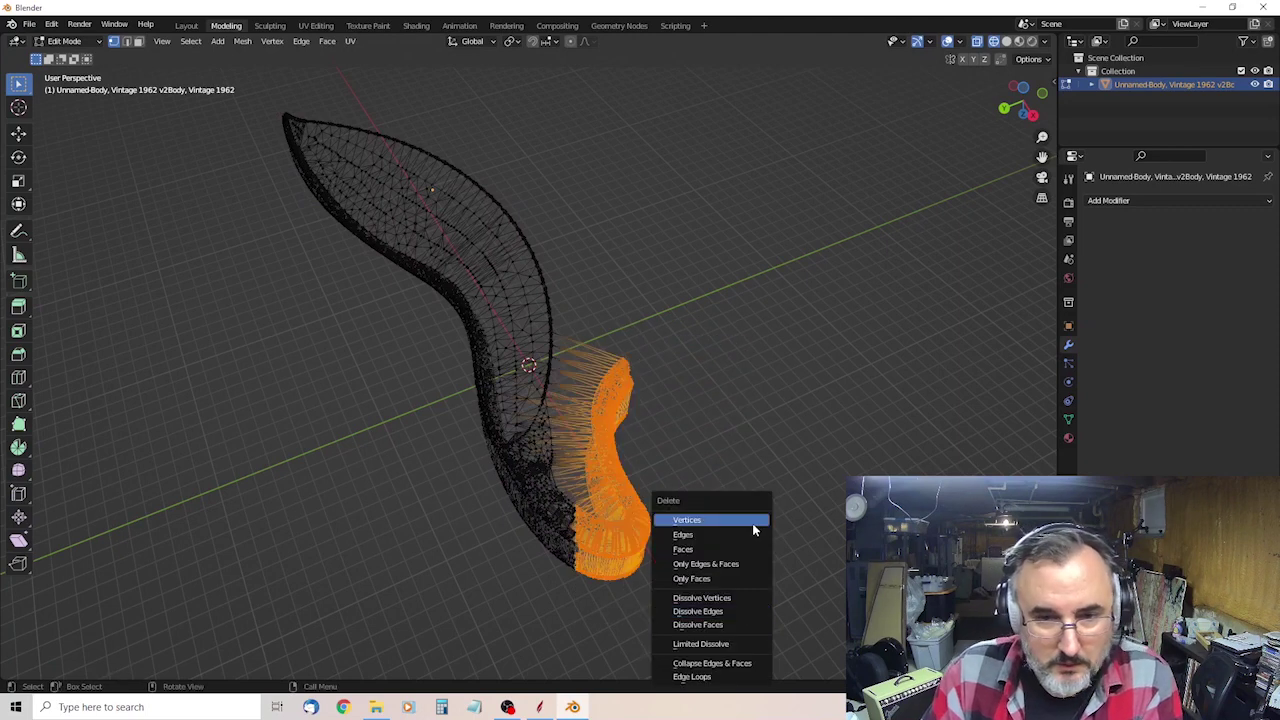
click(752, 520)
drag(449, 474, 760, 592)
key(x)
click(650, 521)
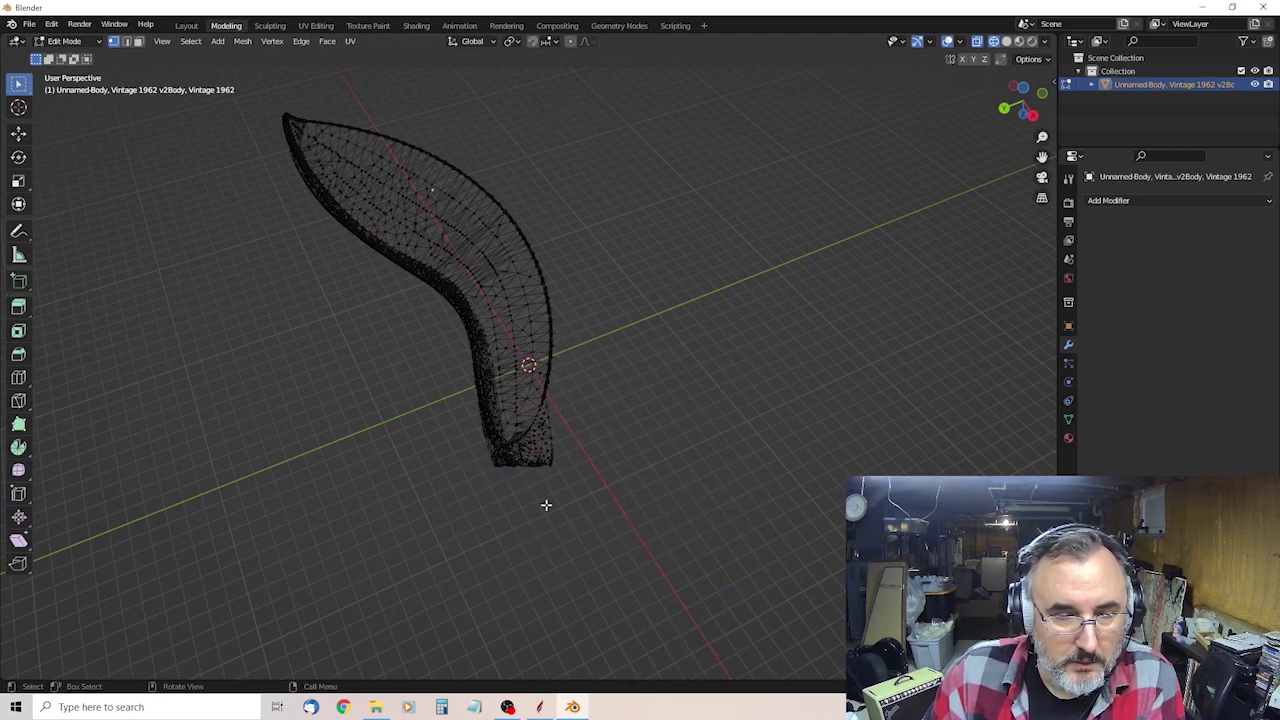
Remove the stray vertex patches at the strip's tip.
middle_drag(546, 503, 651, 477)
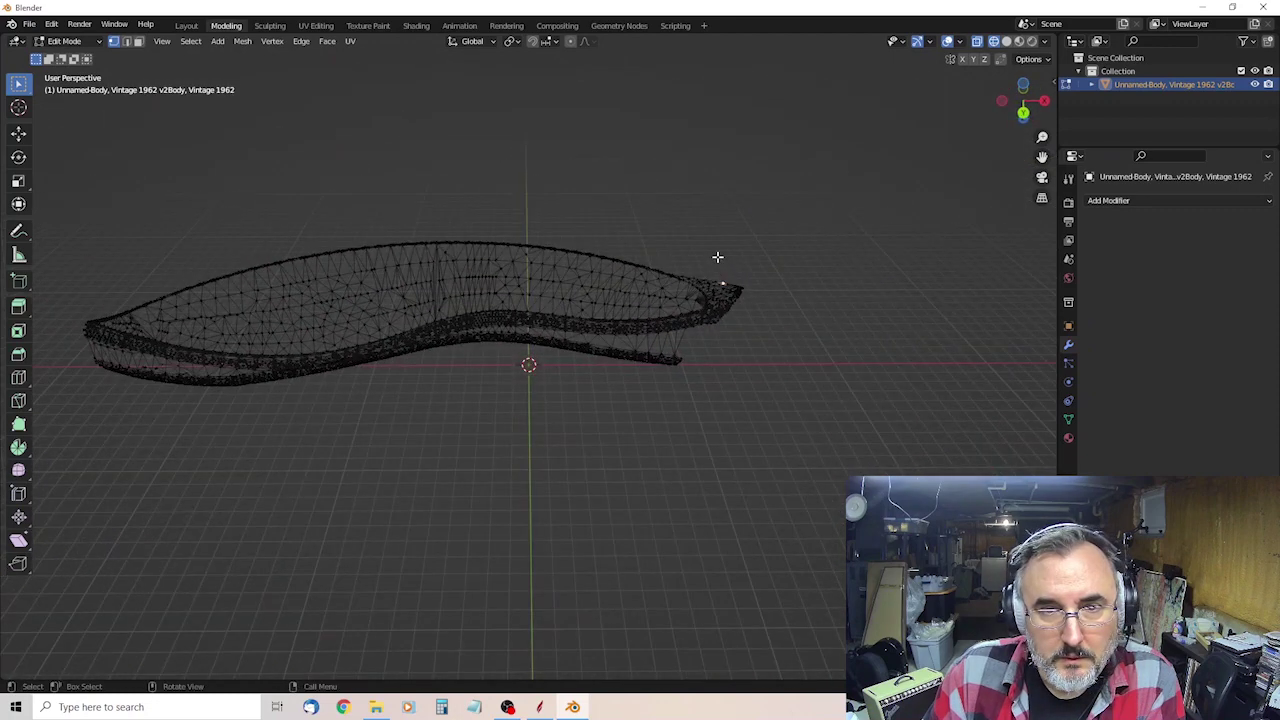
drag(717, 257, 776, 359)
key(x)
click(795, 372)
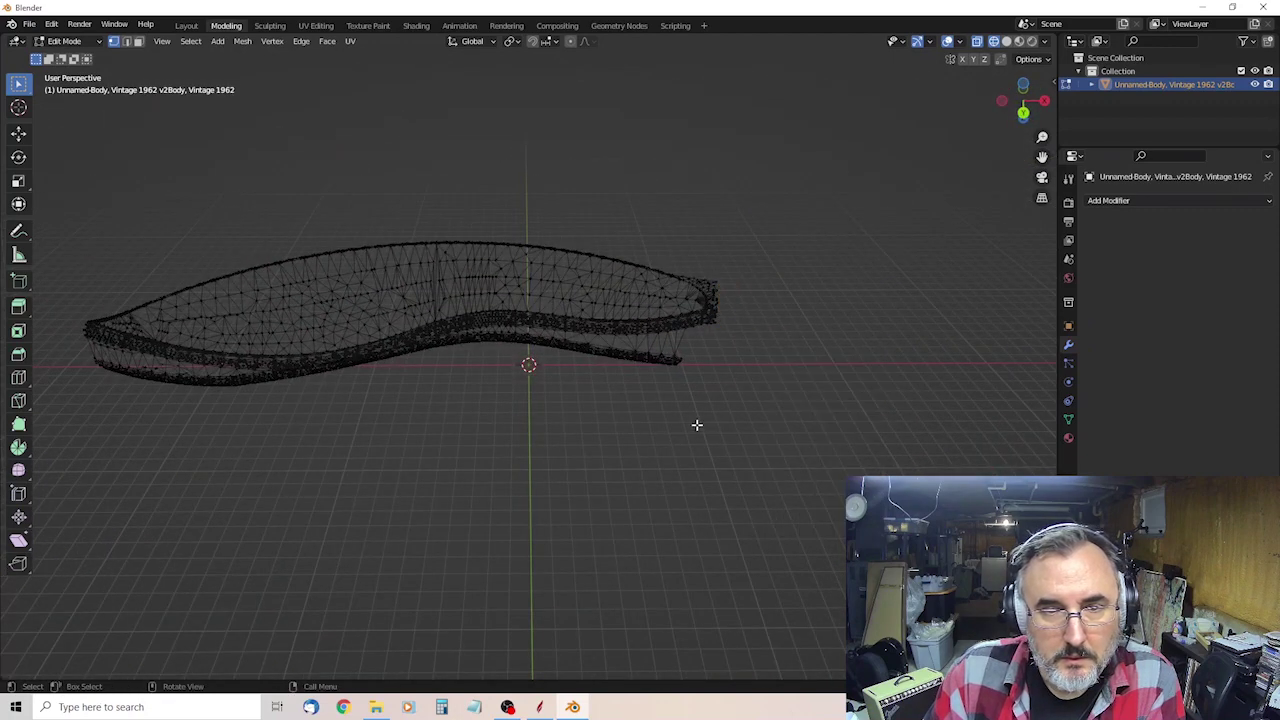
middle_drag(694, 423, 649, 394)
drag(580, 411, 745, 340)
key(x)
click(717, 343)
Delete the stray vertices along the strip's edge.
drag(475, 393, 582, 330)
key(x)
click(586, 356)
drag(462, 352, 546, 321)
key(x)
click(530, 348)
middle_drag(446, 377, 570, 271)
drag(661, 229, 462, 188)
key(x)
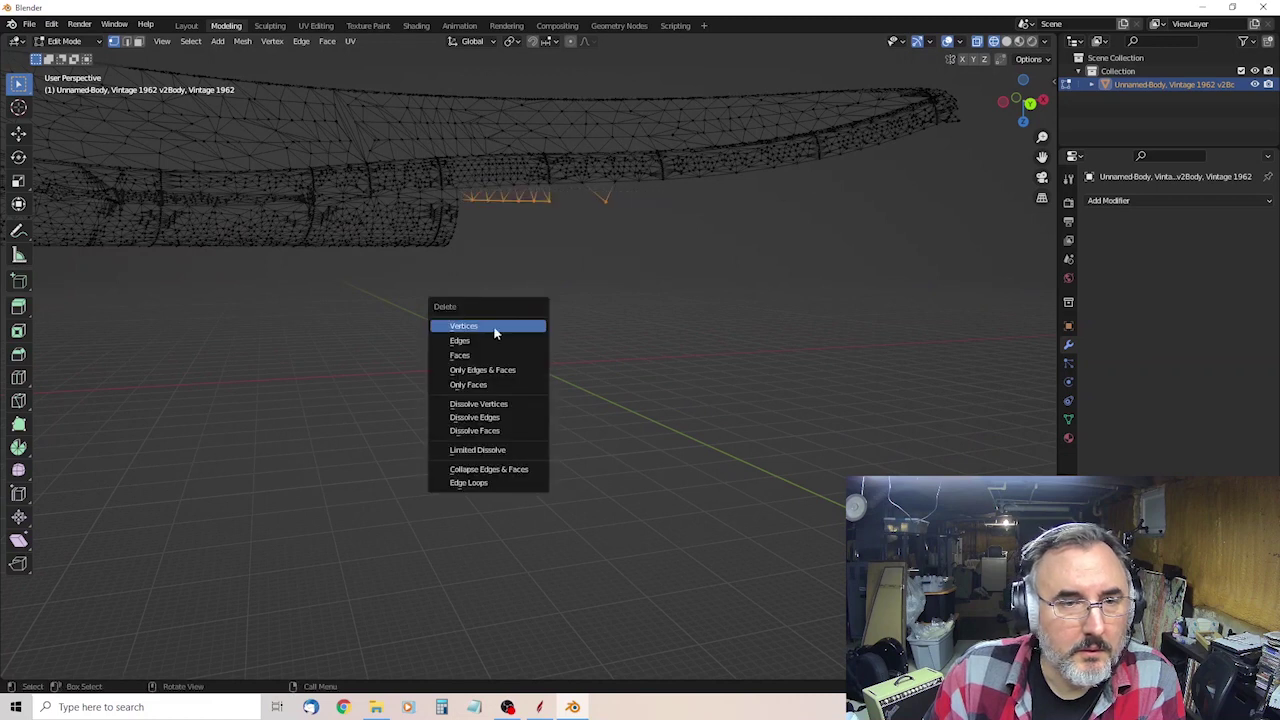
click(493, 330)
Clear the vertices at the end of the mesh, undoing one over-deletion.
drag(180, 313, 536, 213)
key(x)
click(514, 277)
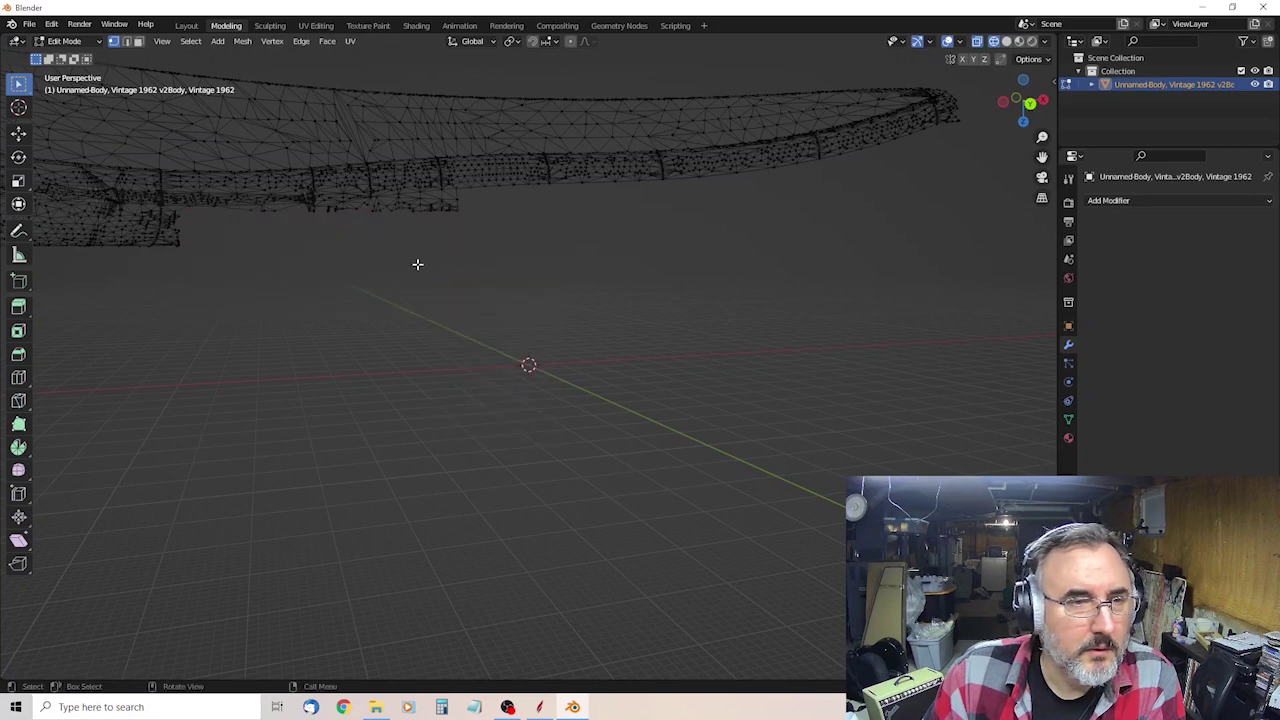
middle_drag(425, 260, 411, 263)
drag(388, 264, 443, 213)
key(x)
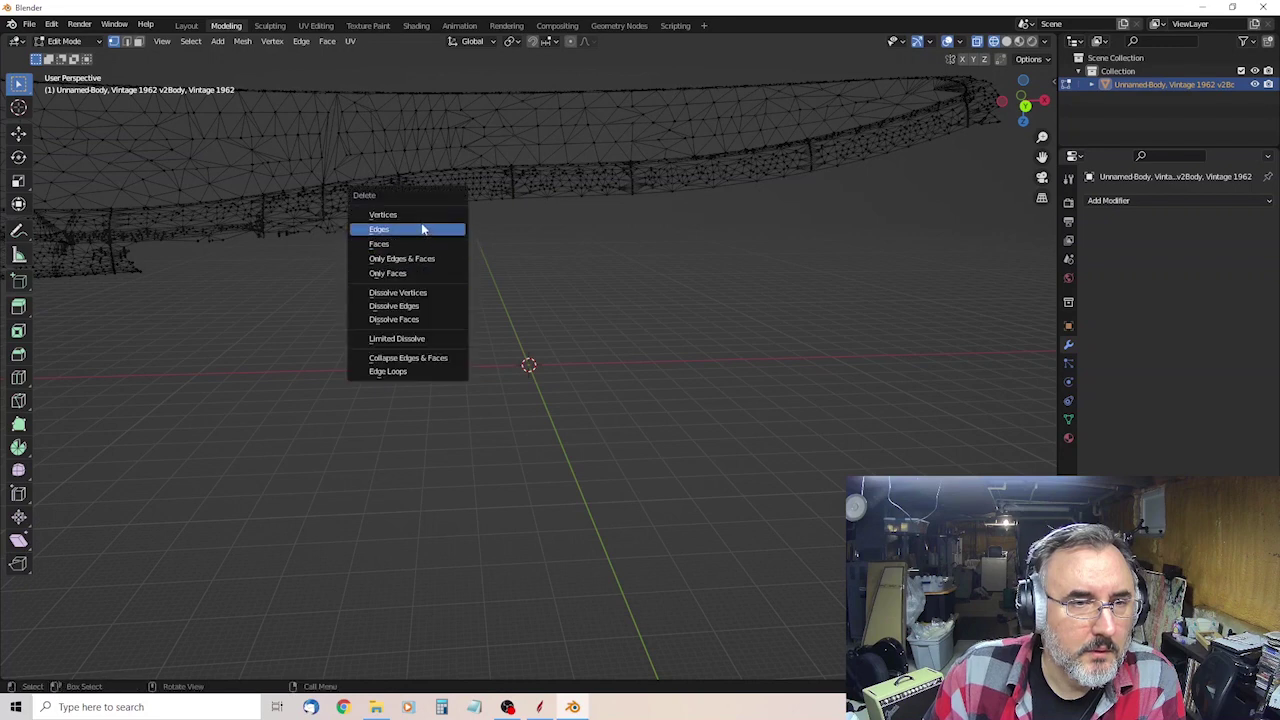
click(423, 226)
key(ctrl+z)
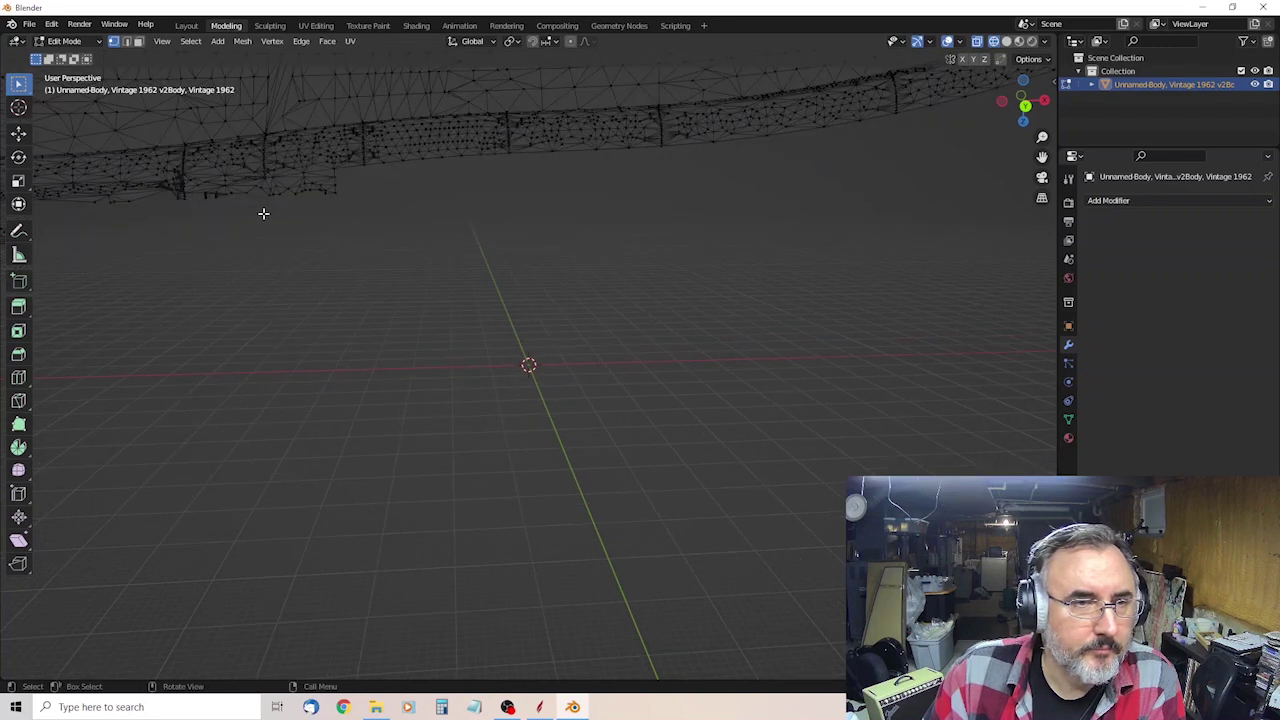
Delete the remaining small stray vertex groups near the mesh end.
drag(262, 213, 317, 175)
key(x)
click(374, 227)
key(x)
click(330, 190)
key(x)
click(345, 189)
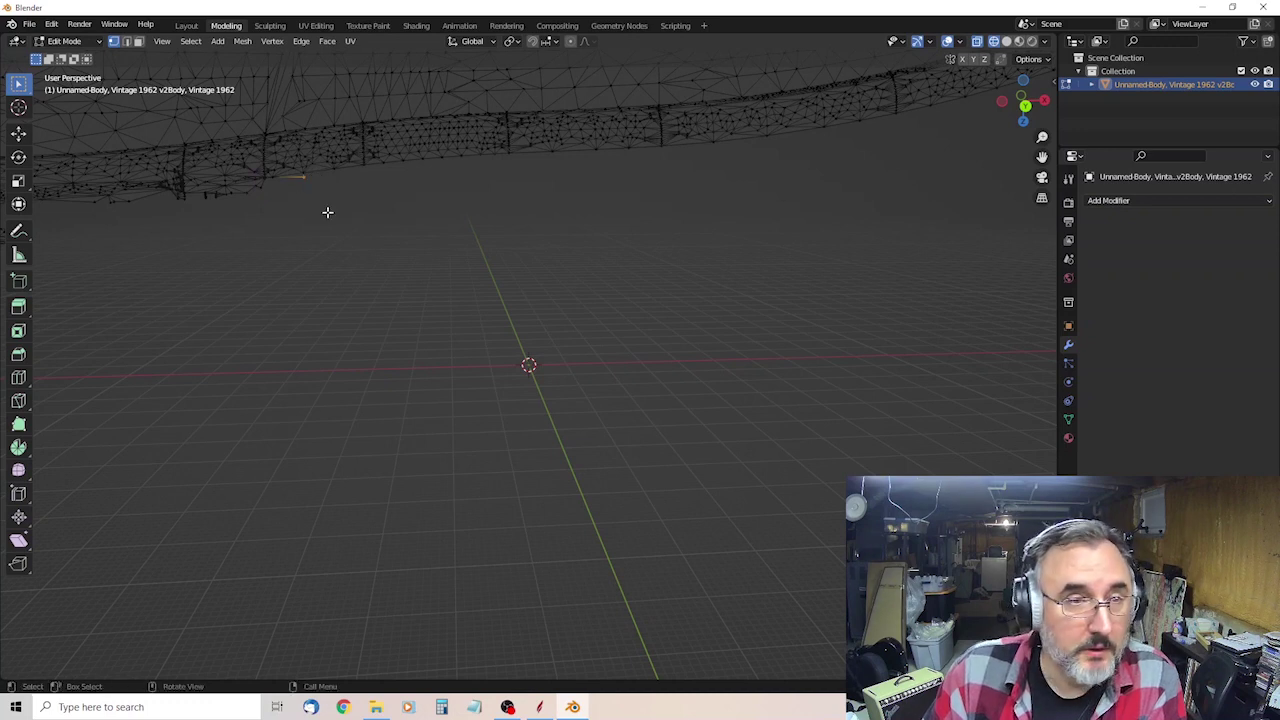
key(x)
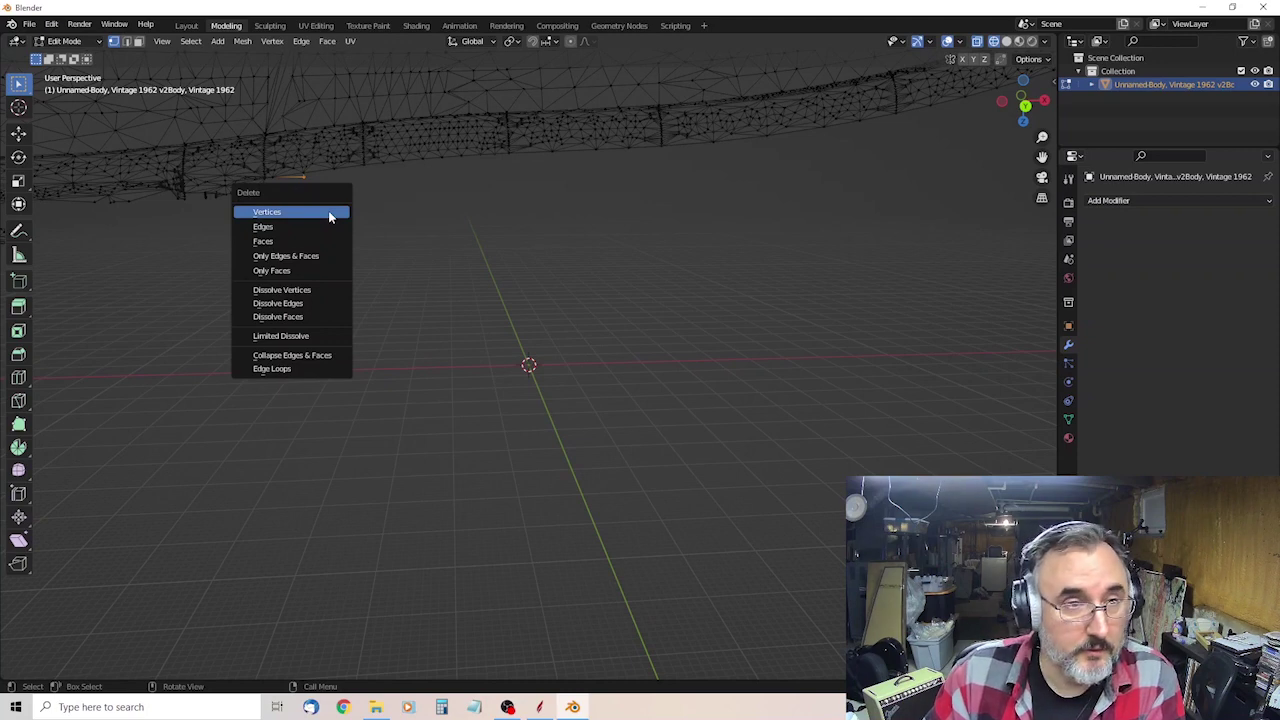
click(328, 213)
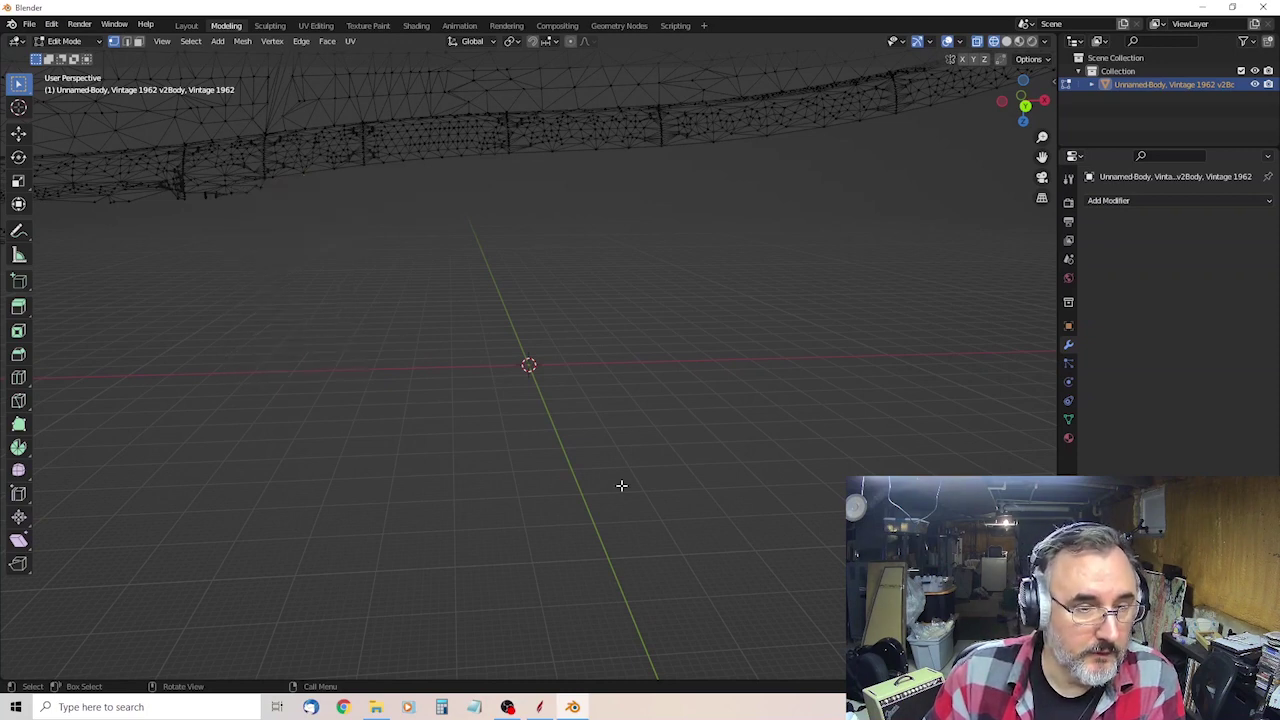
middle_drag(468, 390, 523, 410)
middle_drag(469, 472, 460, 511)
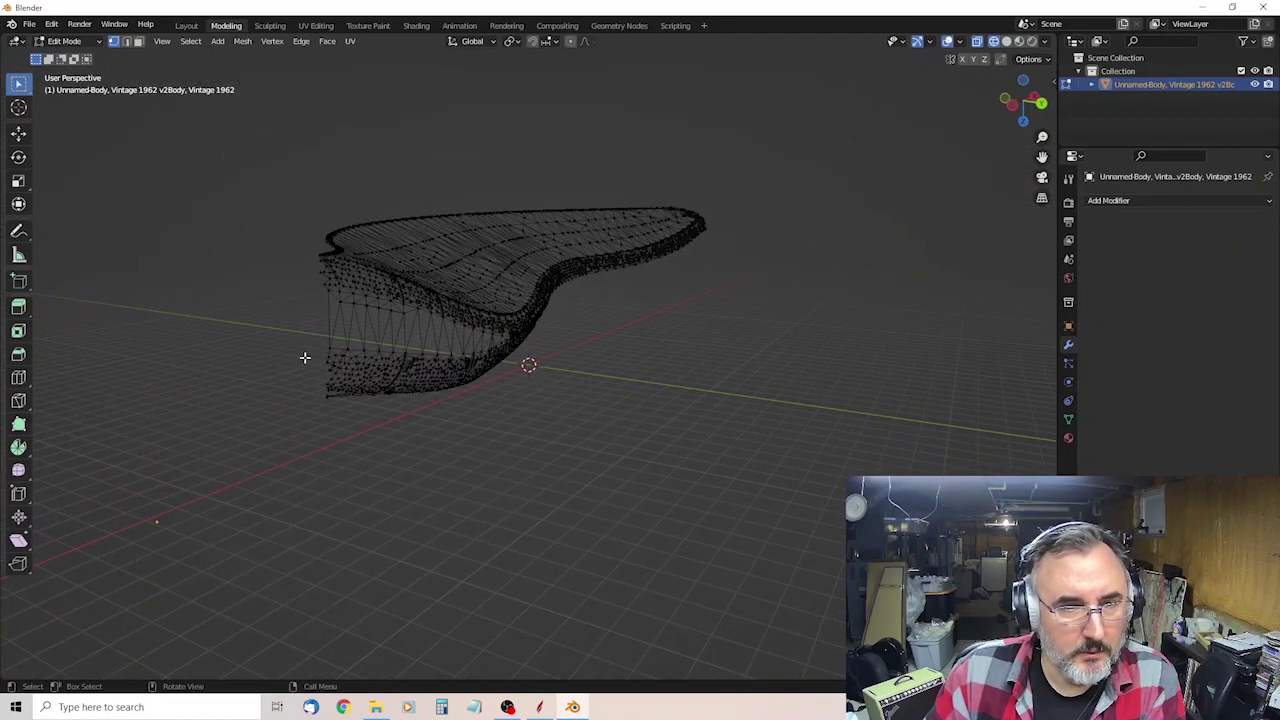
Delete the side-wall vertices at the lower-left end of the mesh.
drag(312, 334, 480, 452)
key(x)
click(517, 480)
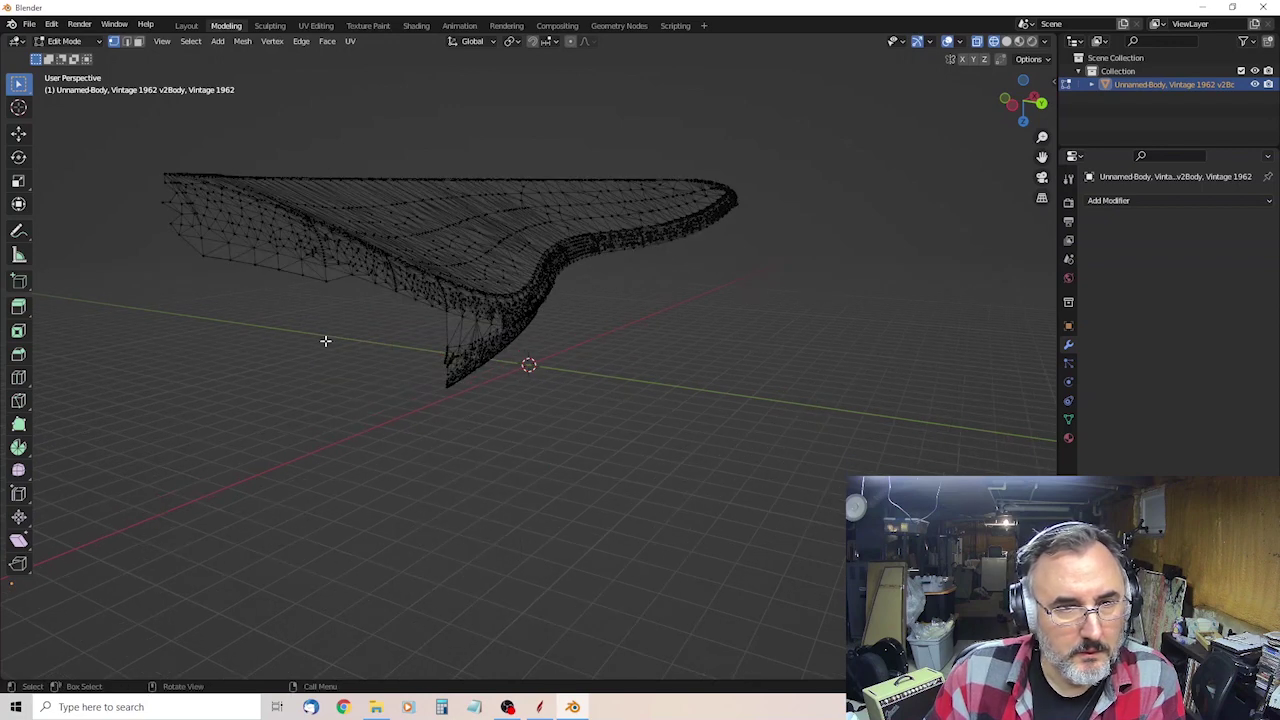
middle_drag(196, 296, 245, 326)
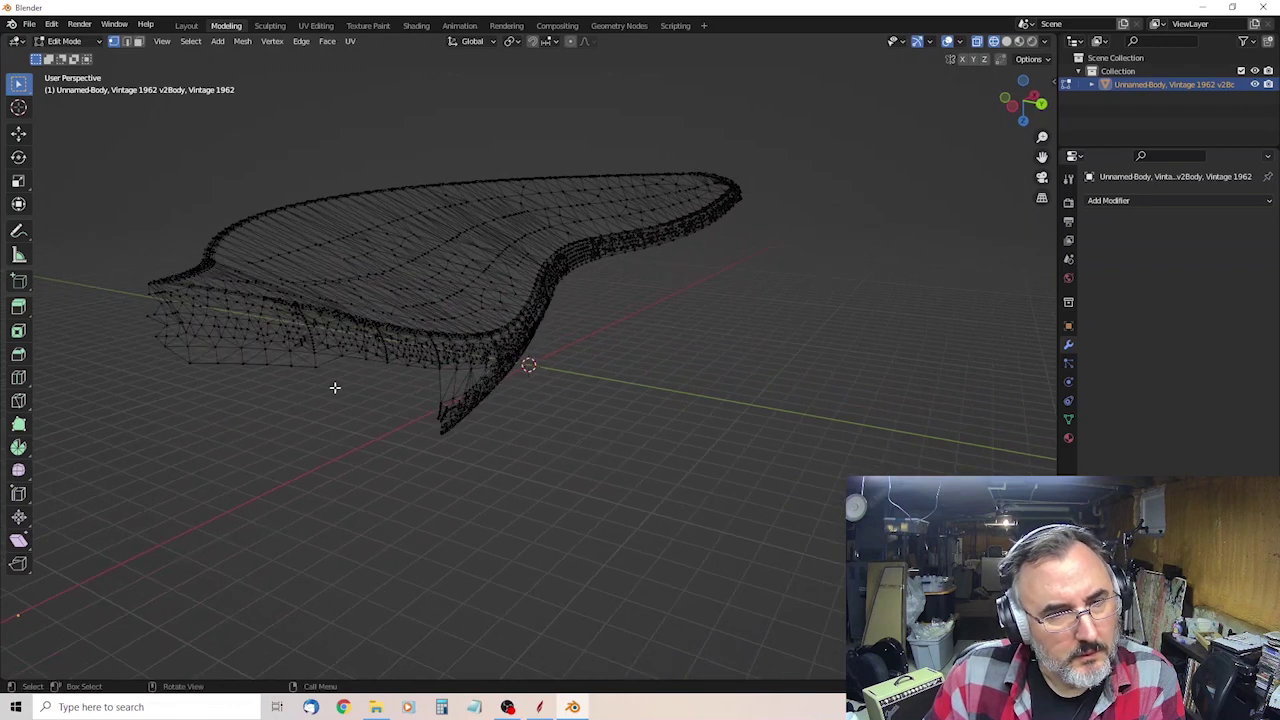
middle_drag(333, 388, 293, 408)
drag(132, 430, 310, 386)
key(x)
click(257, 423)
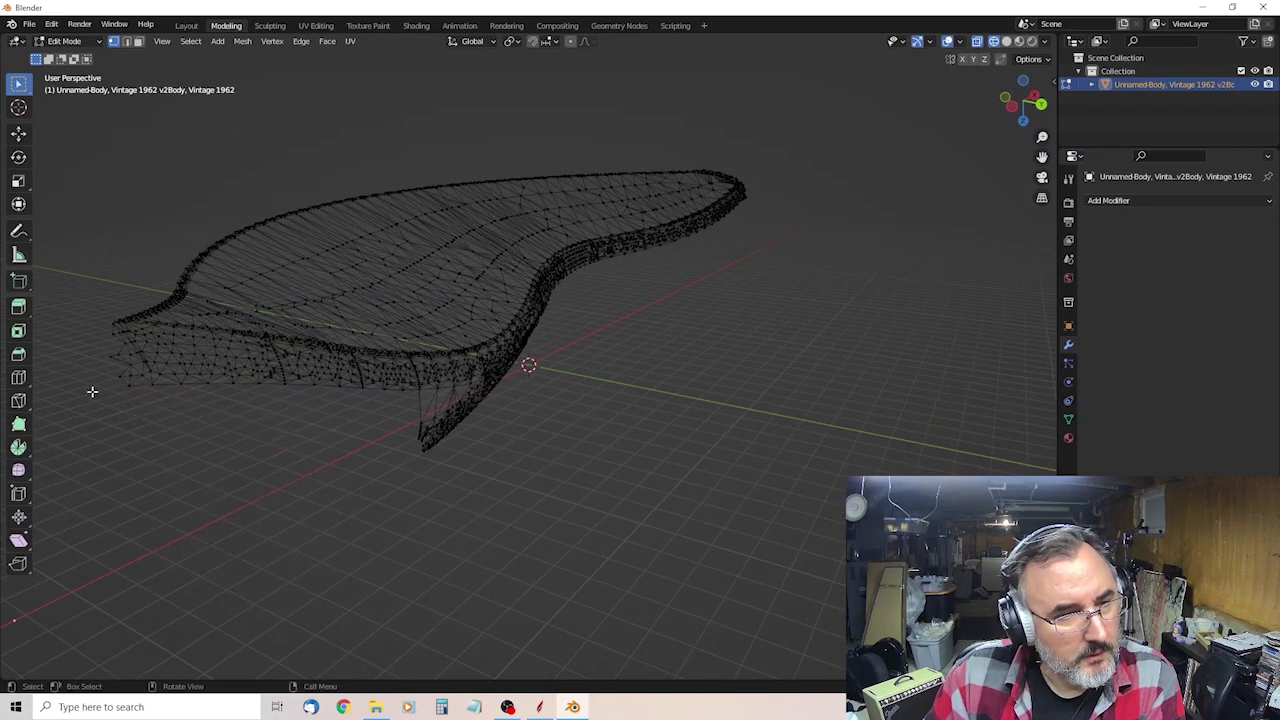
Select a small vertex group from a steep angle, dismissing the context menus unchanged.
middle_drag(155, 338, 283, 384)
middle_drag(180, 390, 209, 334)
middle_drag(437, 538, 510, 578)
drag(55, 393, 114, 557)
right_click(83, 454)
key(Escape)
right_click(160, 515)
key(Escape)
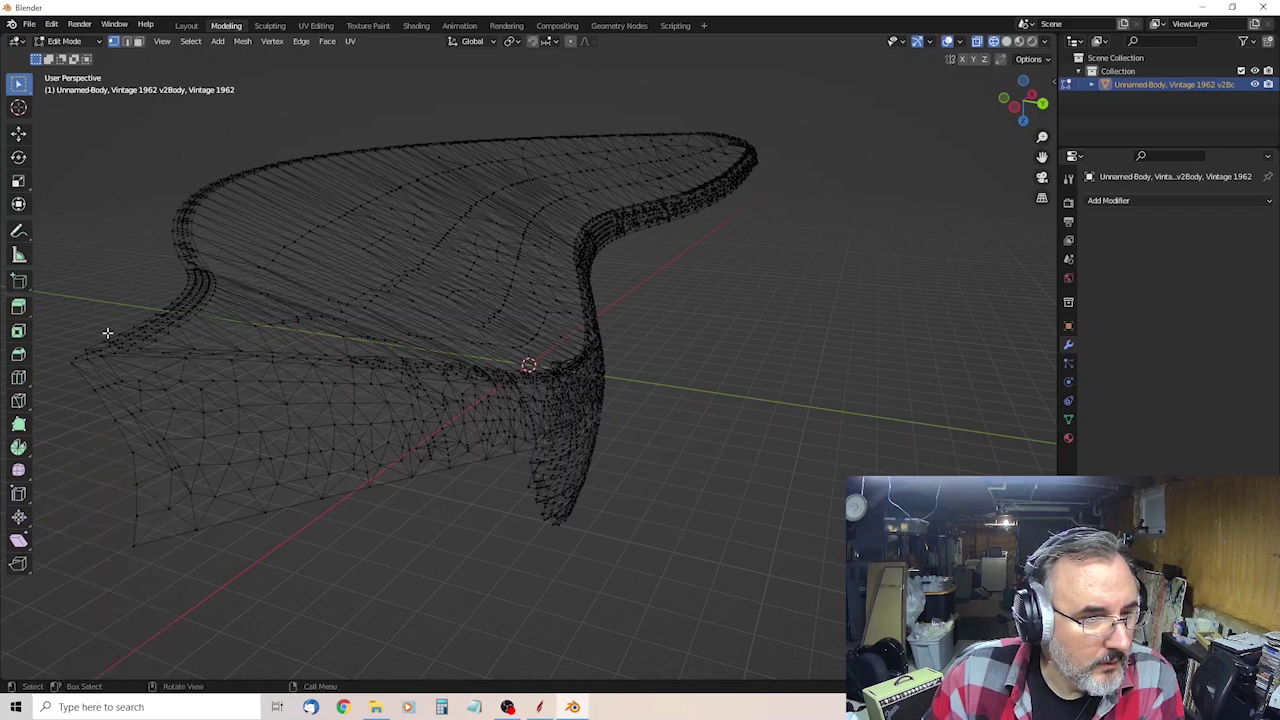
Delete more lower-left side-wall vertices from a side view.
middle_drag(682, 501, 646, 489)
drag(176, 280, 360, 390)
key(x)
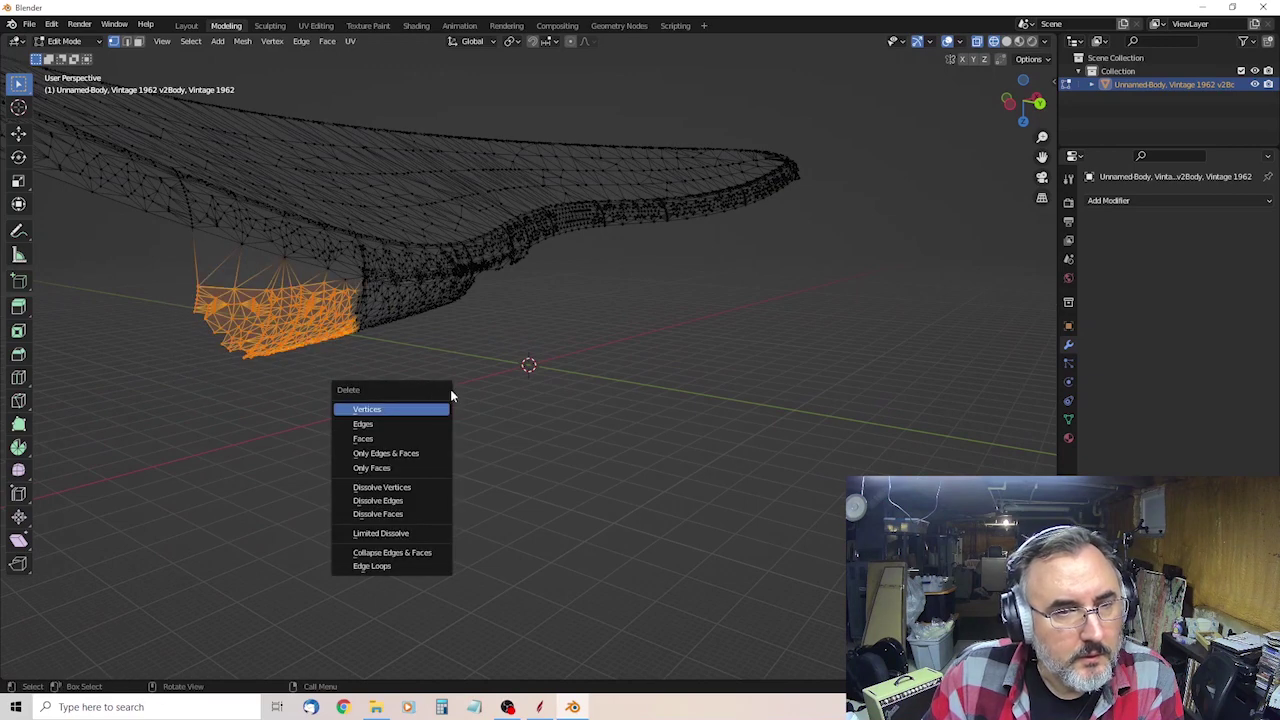
click(432, 410)
middle_drag(594, 331, 351, 353)
drag(152, 300, 169, 274)
key(x)
click(174, 323)
Delete the next side-wall section, then undo the last change.
drag(144, 343, 423, 283)
key(x)
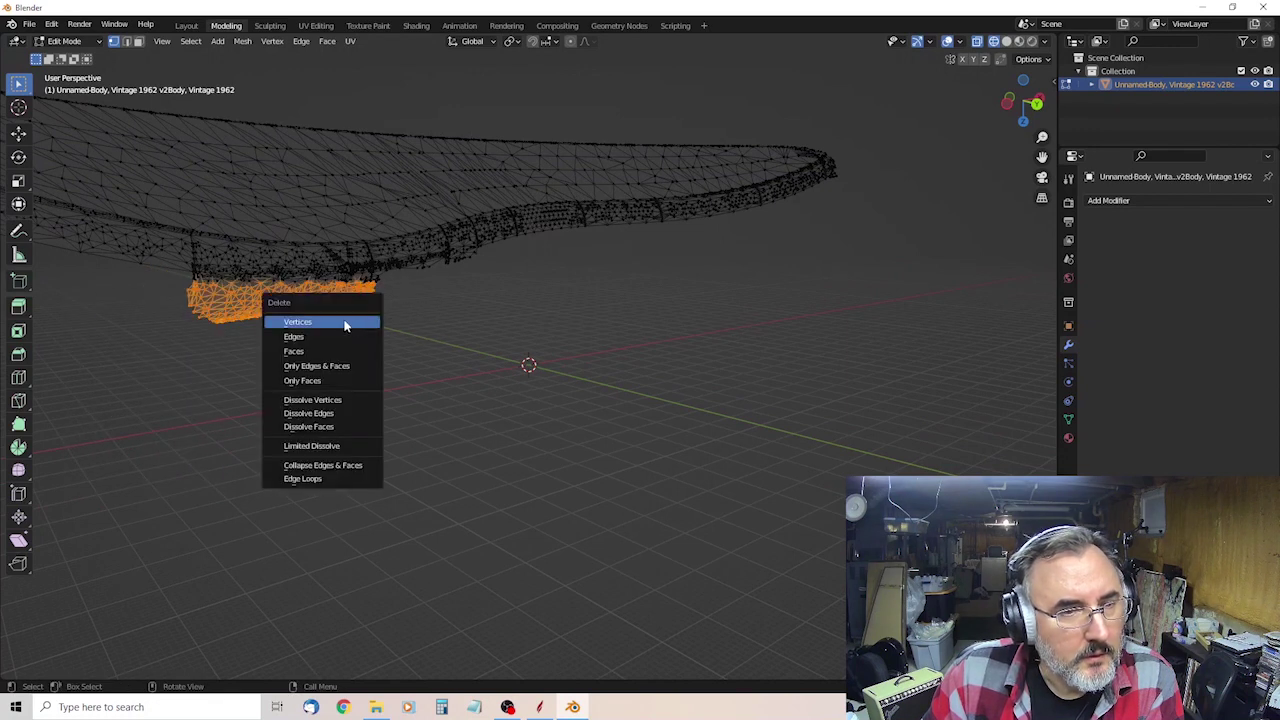
click(344, 323)
middle_drag(369, 334, 338, 329)
key(ctrl+z)
key(ctrl+z)
key(ctrl+z)
Select the entire contour mesh, move it downward, then clear the selection.
drag(153, 179, 784, 418)
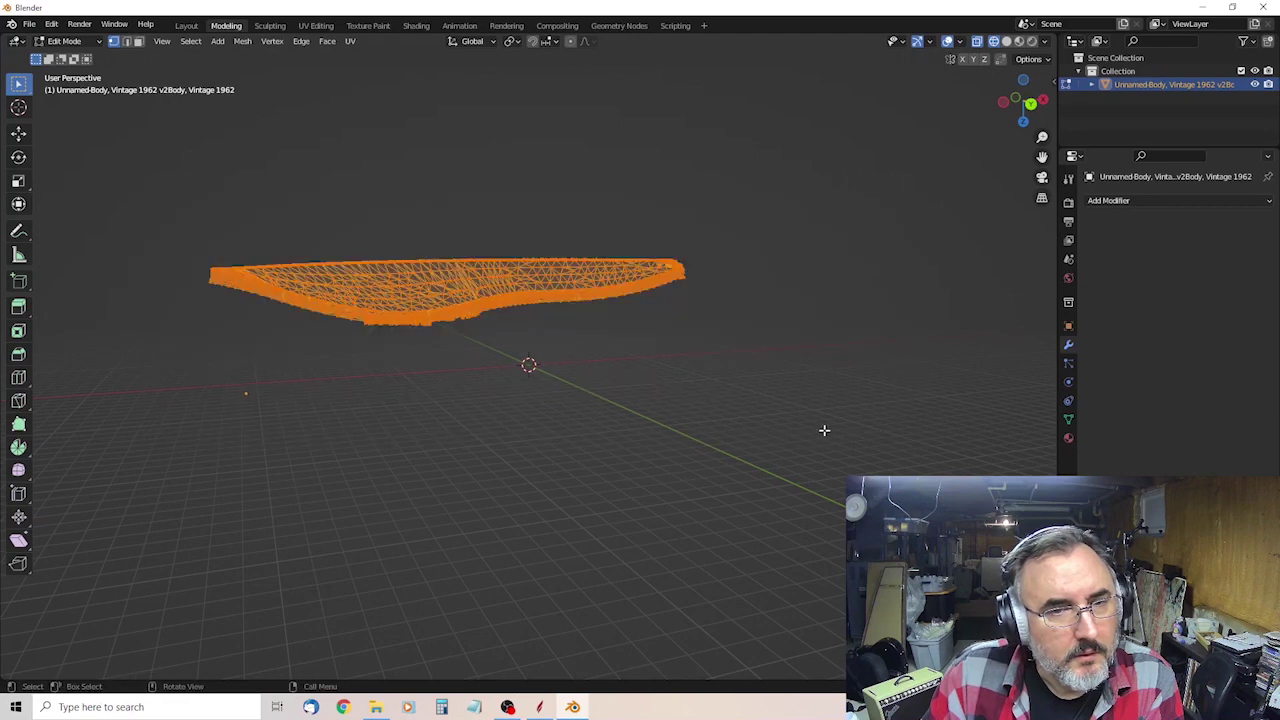
click(20, 132)
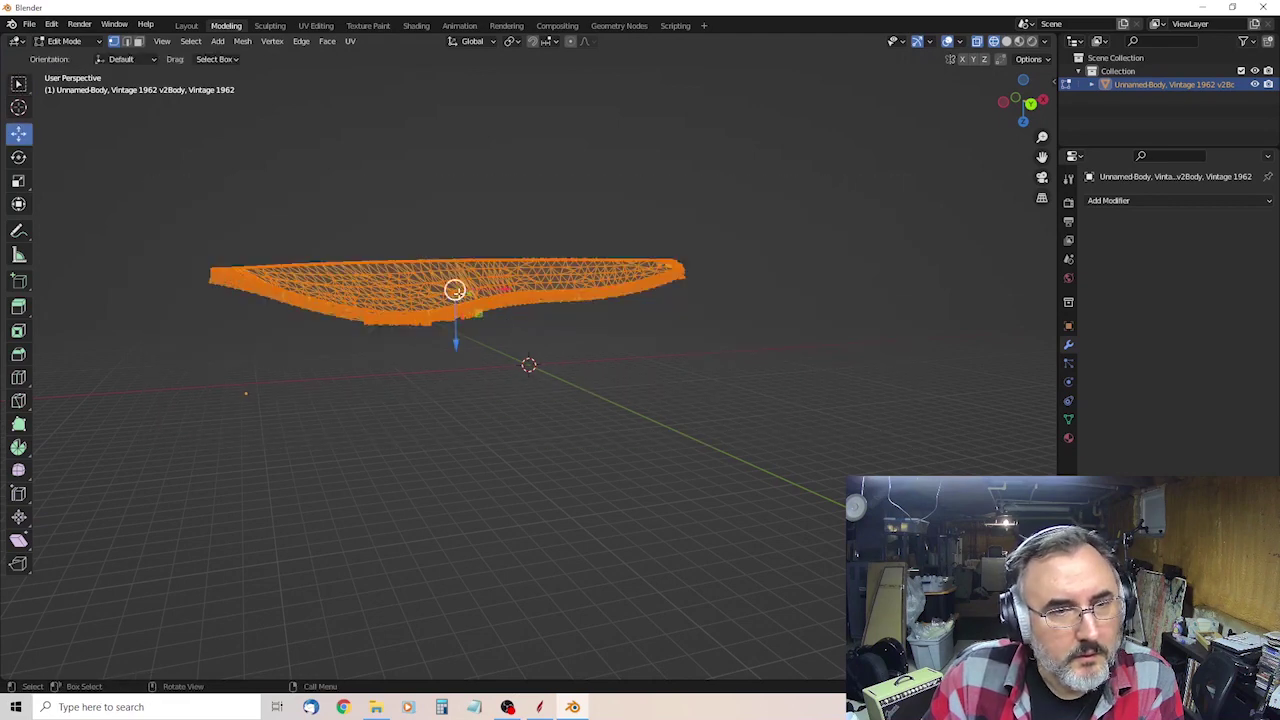
drag(455, 290, 646, 520)
middle_drag(646, 520, 602, 491)
scroll(602, 491, up, 2)
scroll(467, 352, up, 2)
drag(471, 297, 634, 270)
middle_drag(493, 386, 549, 486)
click(541, 472)
Delete the stray vertex fragments along the lower middle of the mesh.
drag(517, 489, 766, 438)
key(x)
click(614, 485)
key(x)
click(700, 461)
key(x)
click(766, 443)
mouse_move(500, 488)
middle_down()
mouse_move(505, 466)
mouse_move(501, 483)
middle_up()
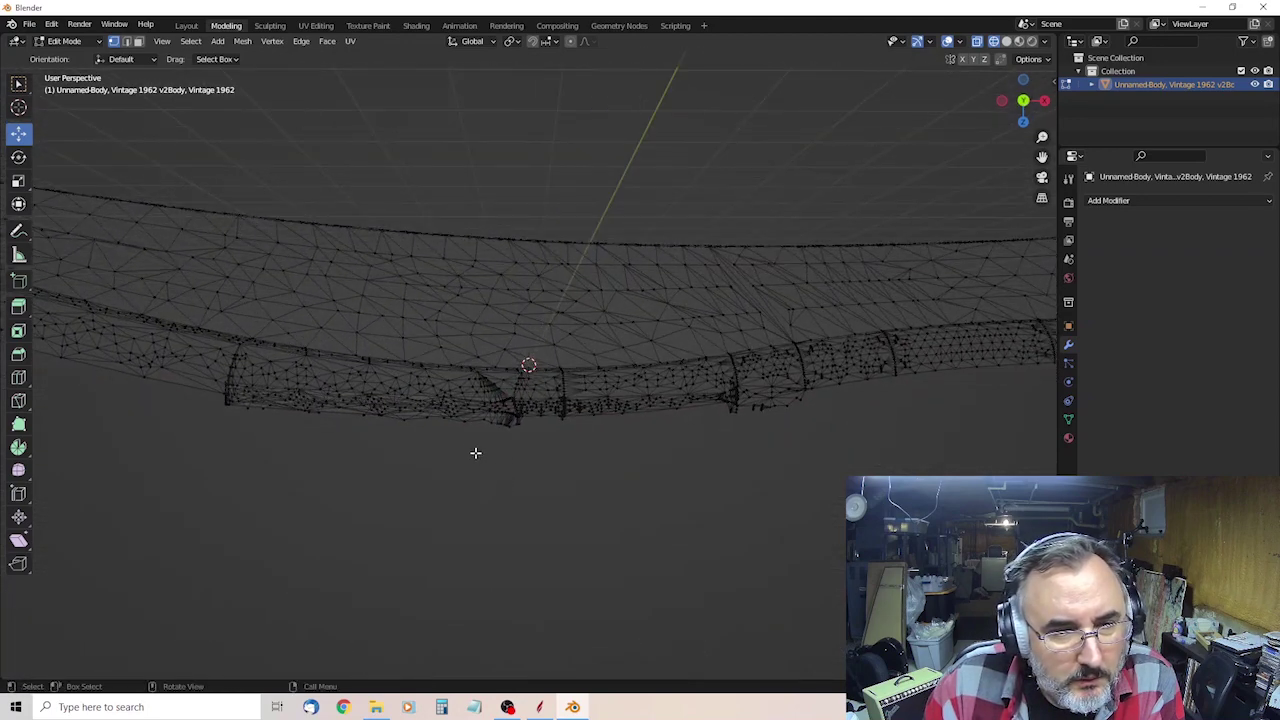
Delete the vertices below the contour mesh's edge and check the result from a new angle.
drag(465, 452, 545, 424)
key(x)
click(558, 465)
middle_drag(566, 469, 489, 451)
scroll(530, 446, up, 2)
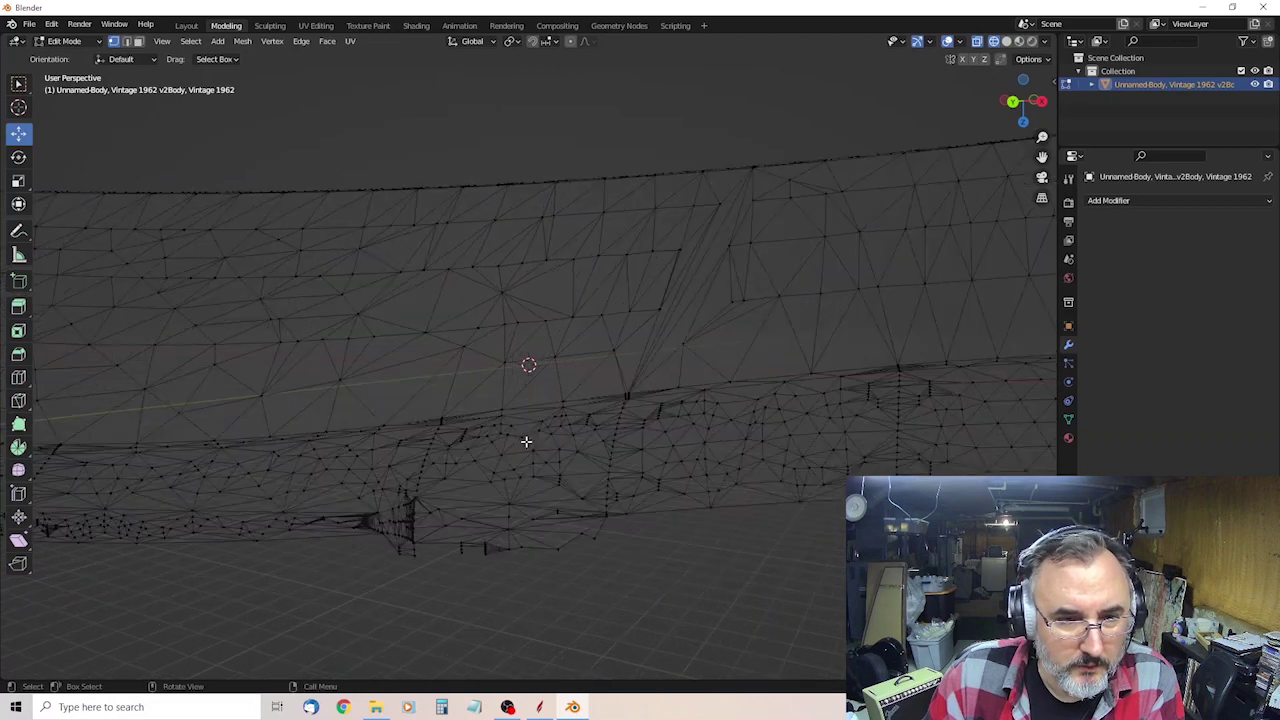
key(b)
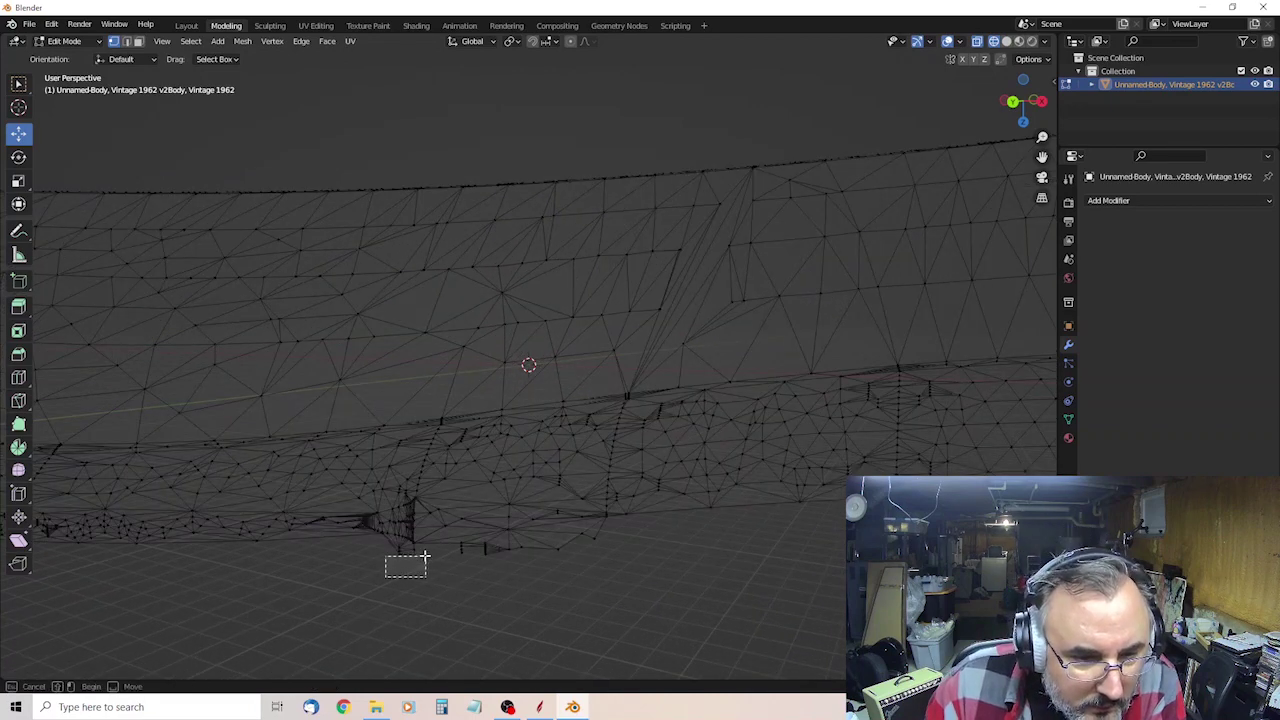
right_click(422, 551)
right_click(421, 560)
key(Escape)
Delete the vertices near the bottom of the mesh plus one stray vertex.
key(b)
right_click(426, 549)
right_click(402, 513)
key(Escape)
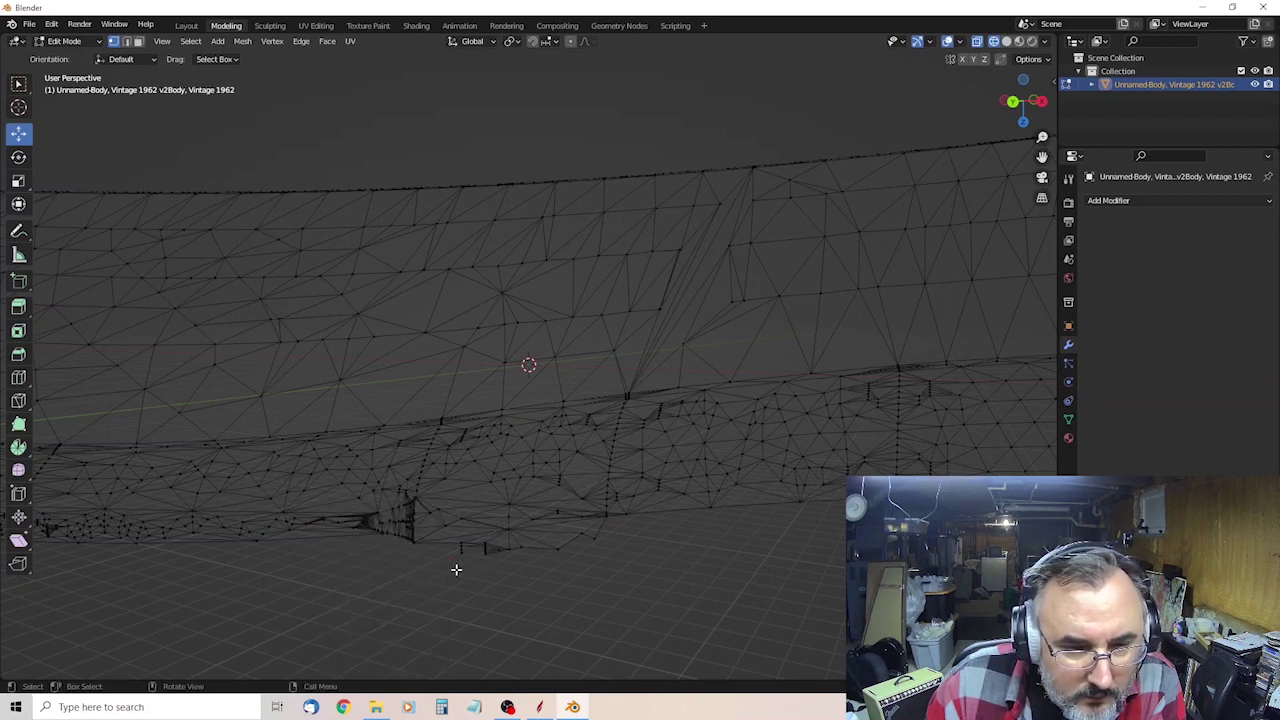
drag(456, 569, 626, 543)
key(x)
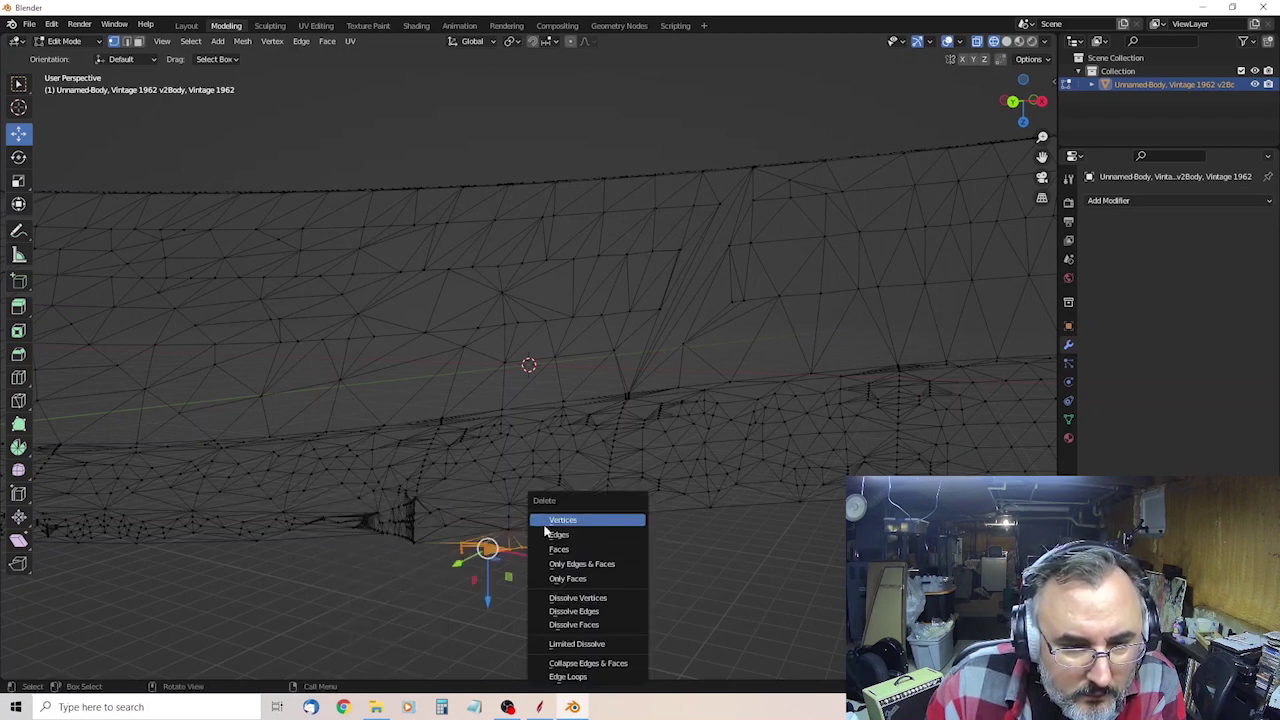
click(545, 527)
click(586, 541)
key(x)
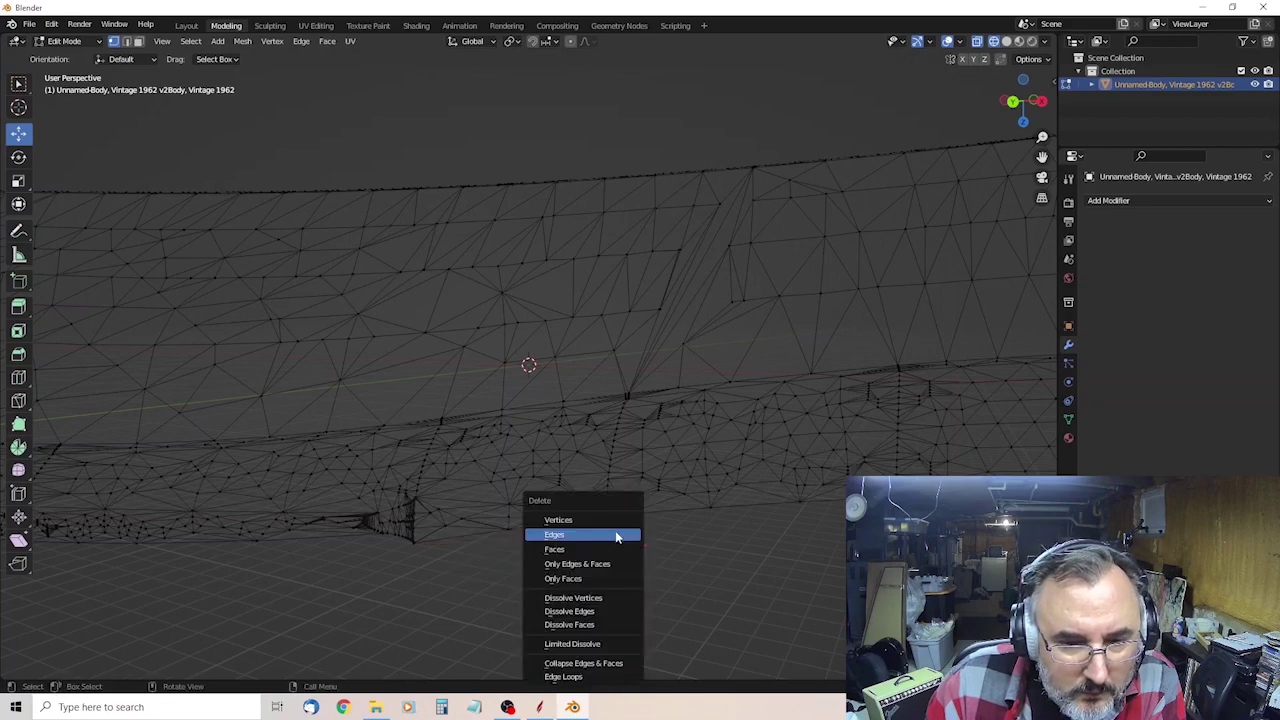
click(558, 520)
Inspect the mesh from end-on and side views and undo the last two mesh changes.
middle_drag(611, 523, 697, 520)
scroll(697, 520, down, 2)
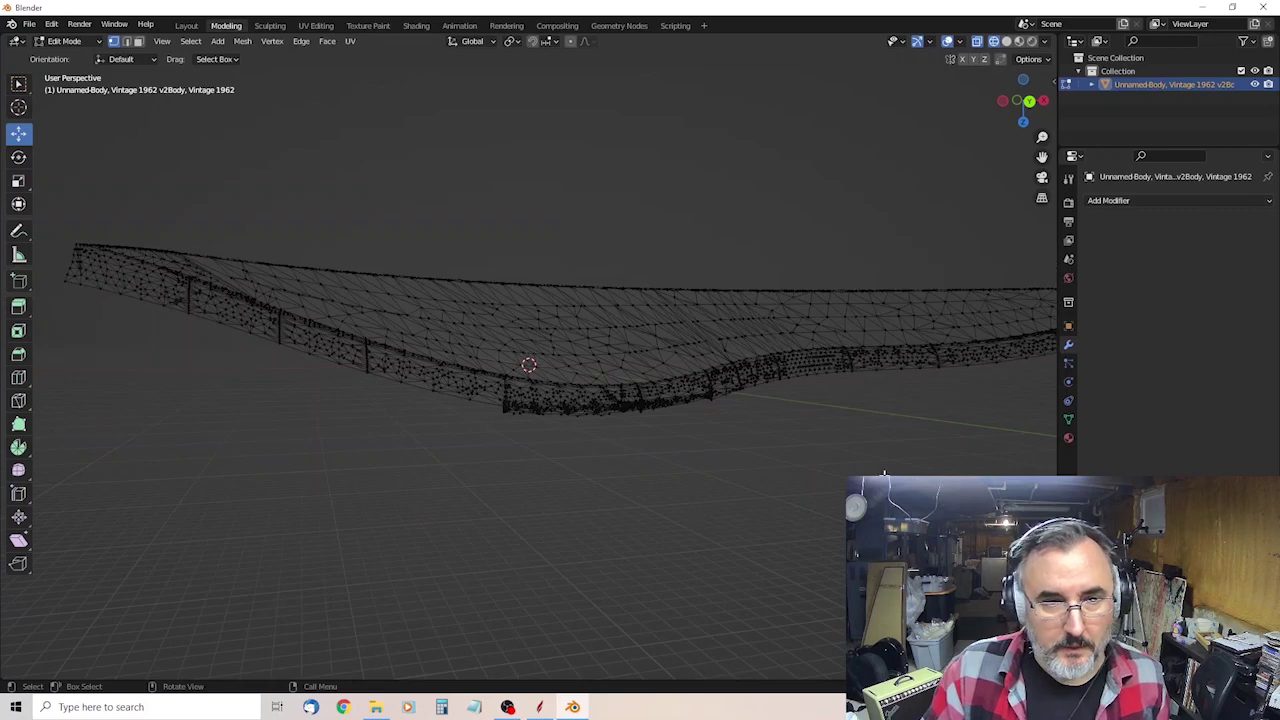
middle_drag(880, 475, 720, 486)
key(ctrl+z)
middle_drag(563, 466, 636, 487)
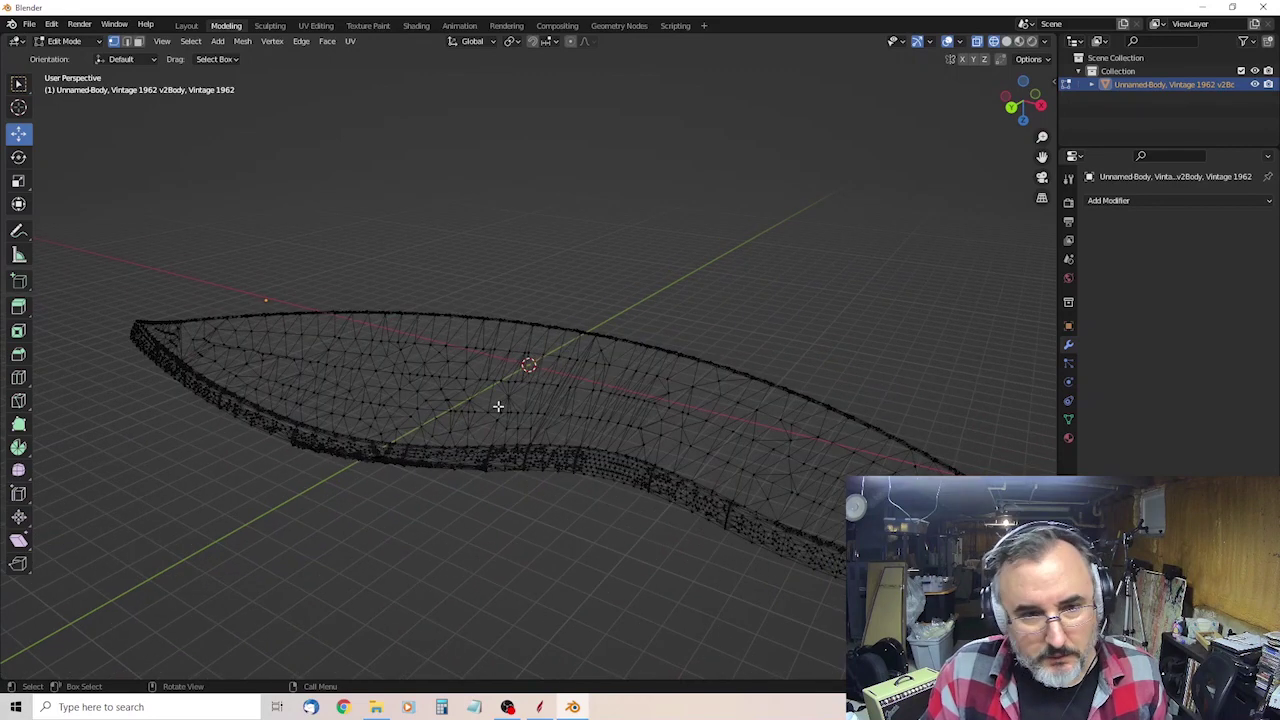
key(ctrl+z)
Move the whole mesh left and up, then clear the selection.
drag(120, 240, 1057, 606)
key(g)
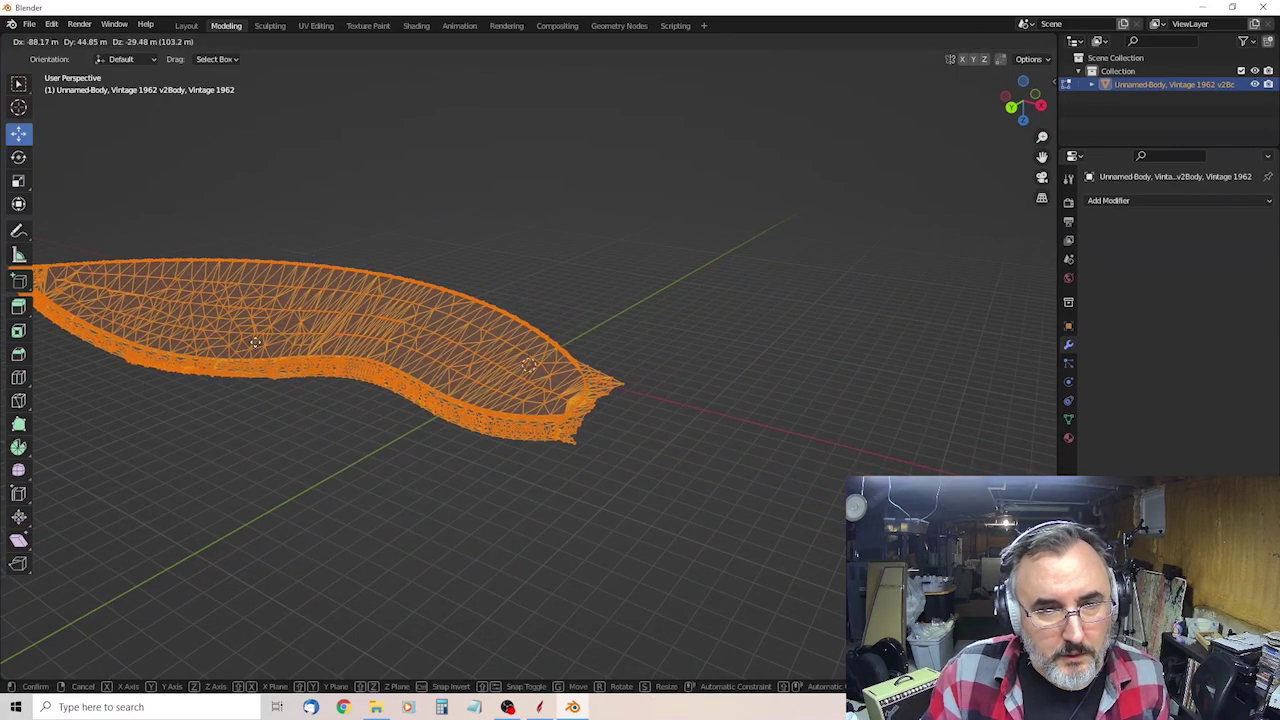
click(590, 328)
scroll(603, 354, up, 4)
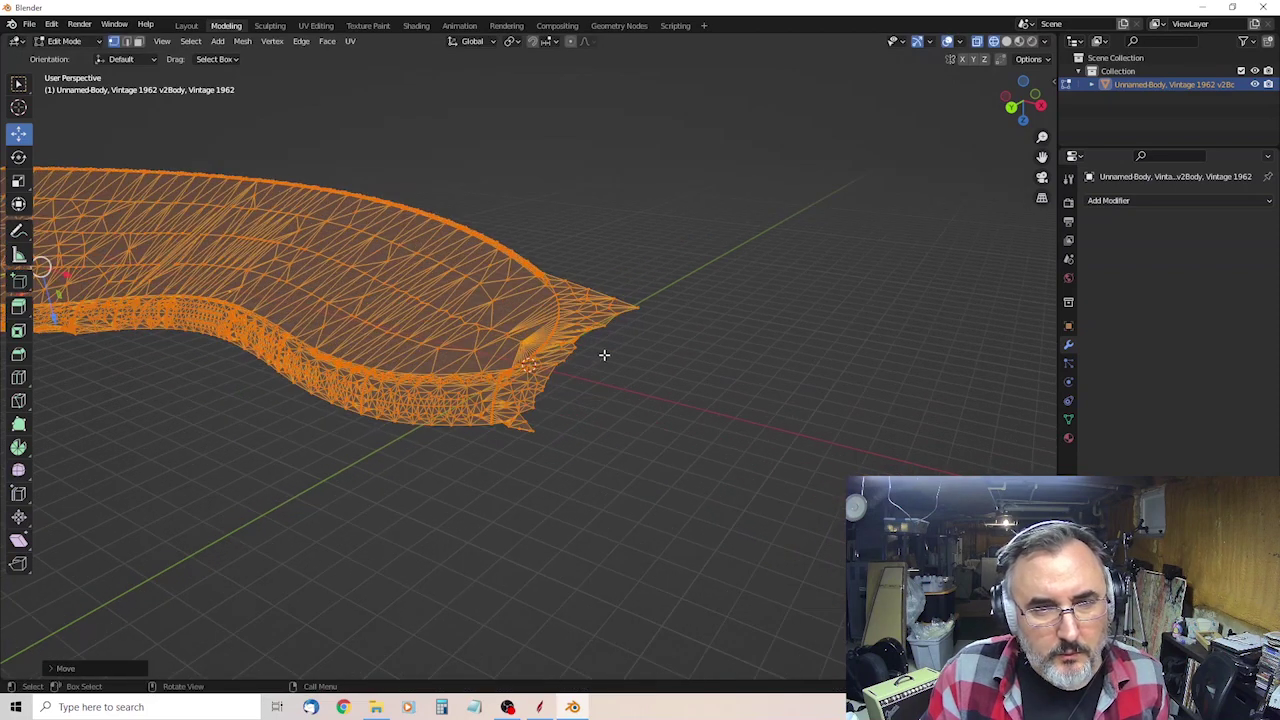
click(714, 369)
scroll(720, 378, up, 2)
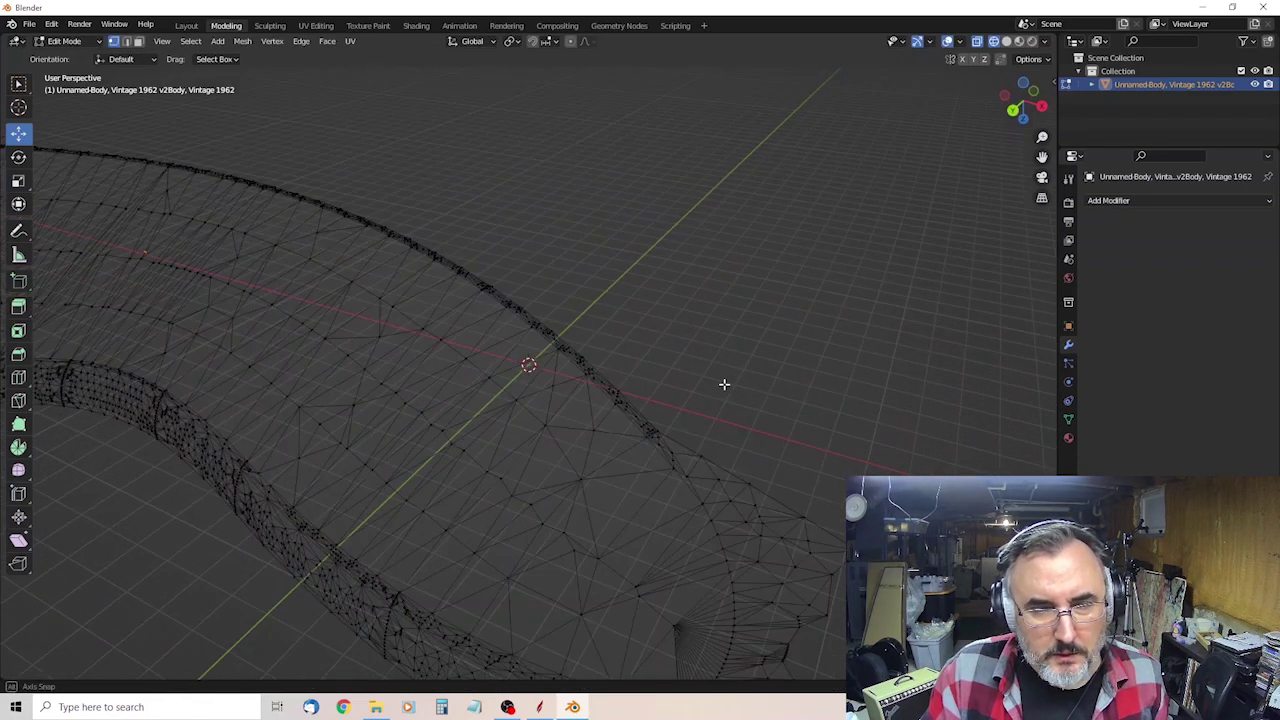
middle_drag(724, 384, 723, 368)
Delete the vertex clusters at the mesh's far end and lower right.
drag(727, 304, 872, 540)
key(x)
key(Return)
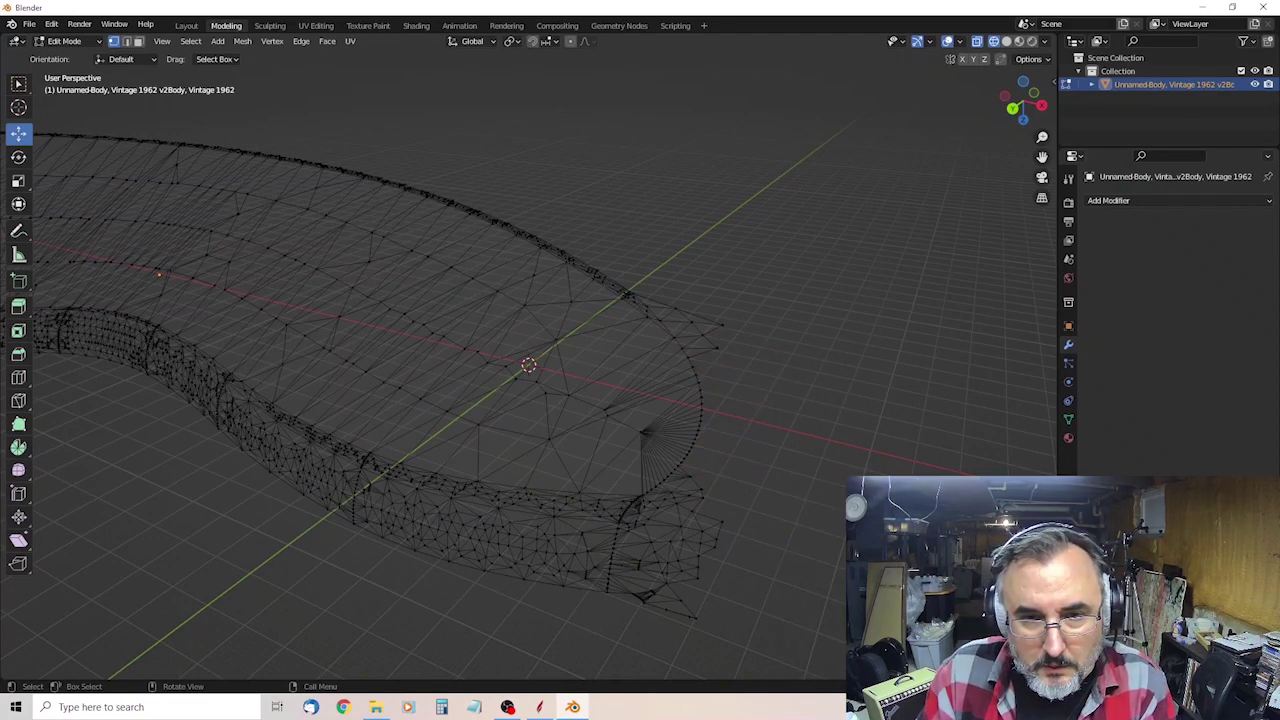
drag(674, 297, 740, 357)
key(x)
key(Return)
key(x)
key(Return)
drag(640, 623, 749, 509)
key(x)
key(Return)
Orbit around the remaining thin curved shell to inspect its edges, deleting nothing more.
mouse_move(737, 537)
middle_down()
mouse_move(711, 540)
mouse_move(754, 537)
mouse_move(752, 550)
middle_up()
drag(840, 605, 870, 518)
right_click(850, 492)
key(Escape)
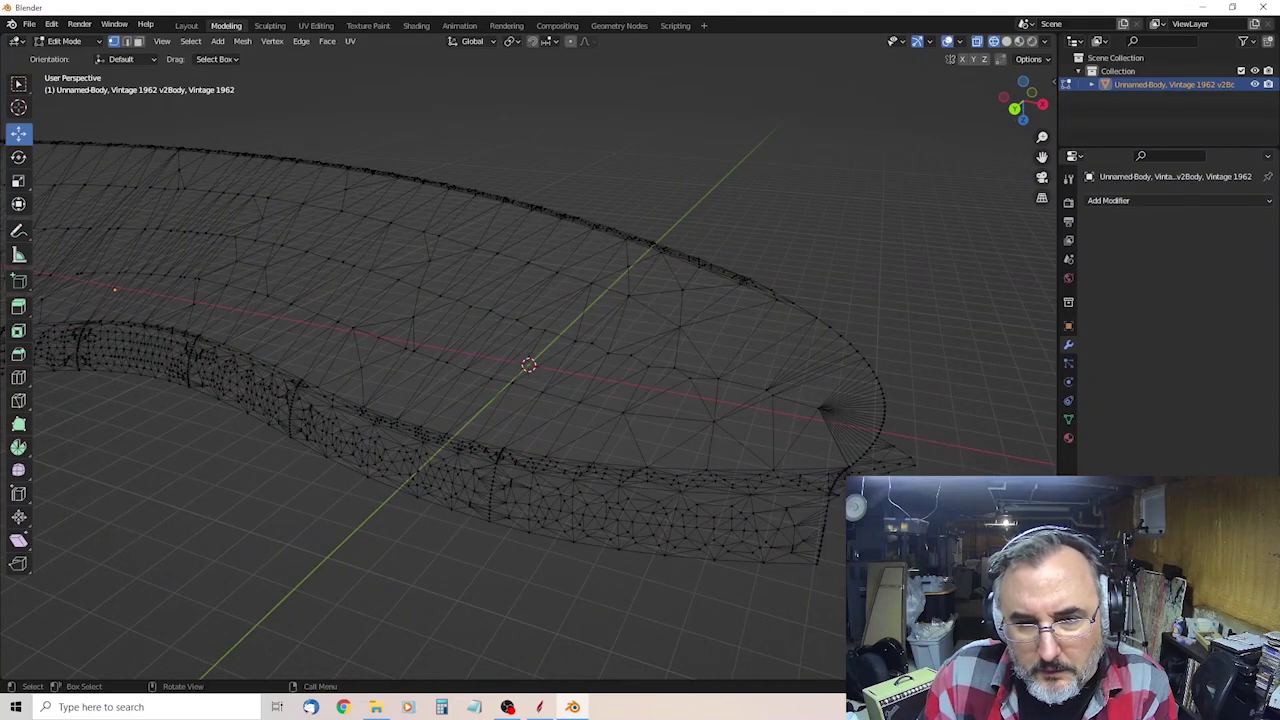
right_click(848, 486)
key(Escape)
key(x)
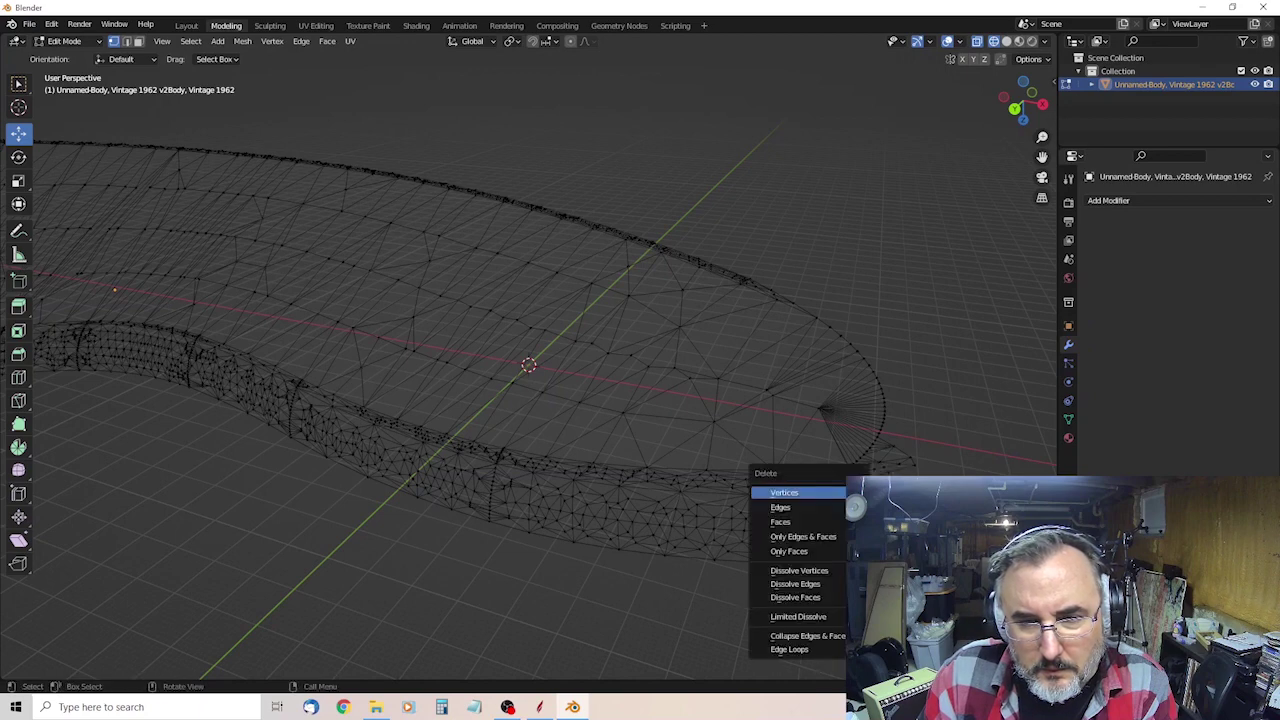
key(Escape)
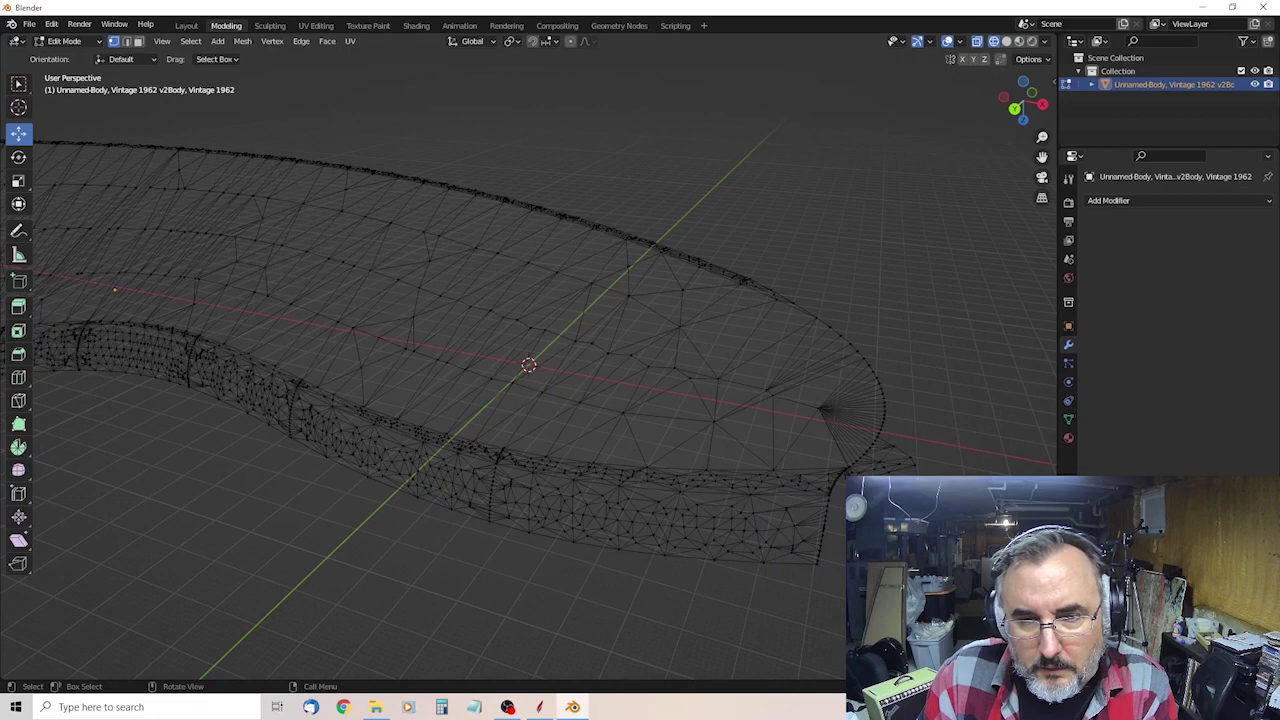
middle_drag(528, 420, 528, 350)
Move the whole contour mesh so its tip sits at the origin.
scroll(270, 280, down, 6)
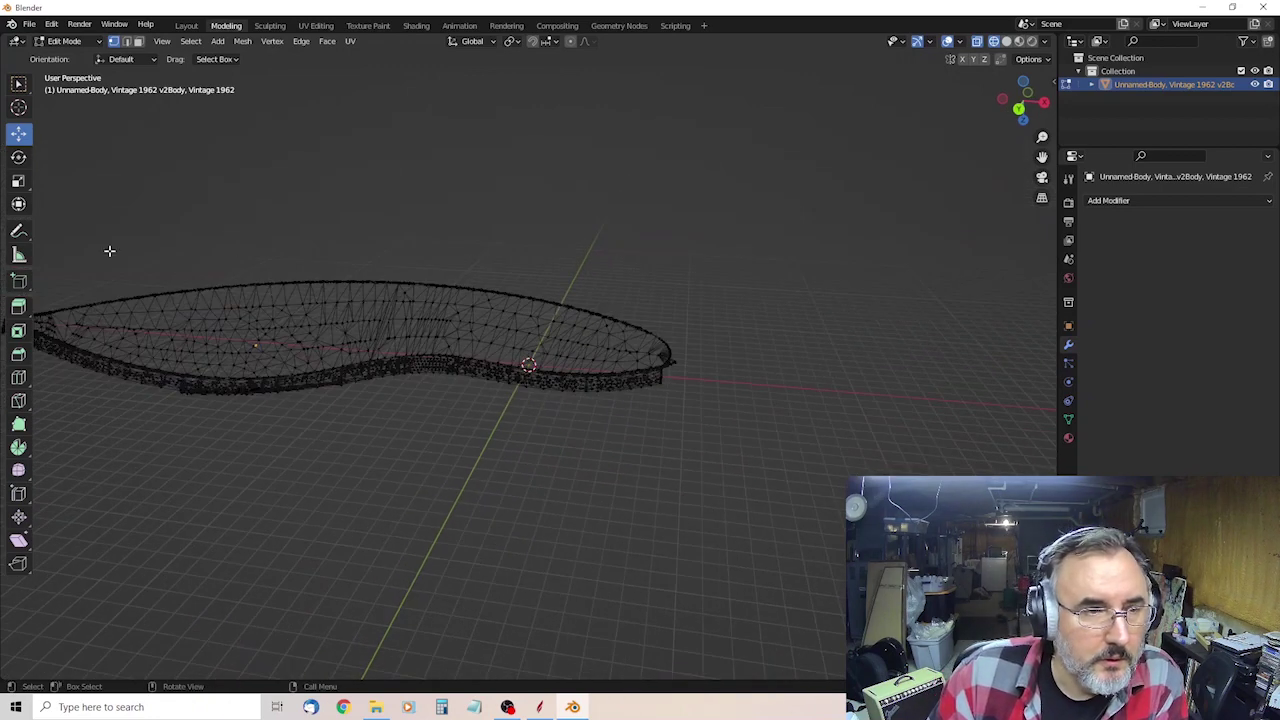
drag(125, 236, 701, 452)
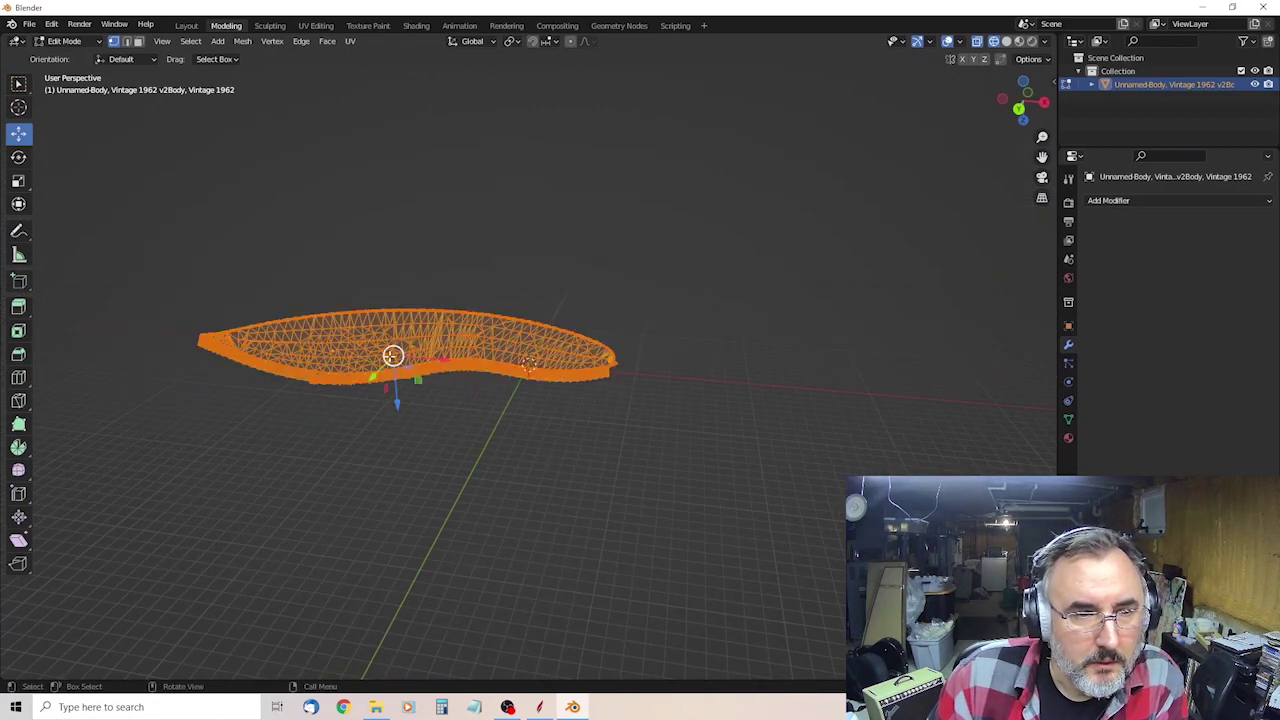
drag(393, 355, 314, 357)
scroll(91, 351, up, 3)
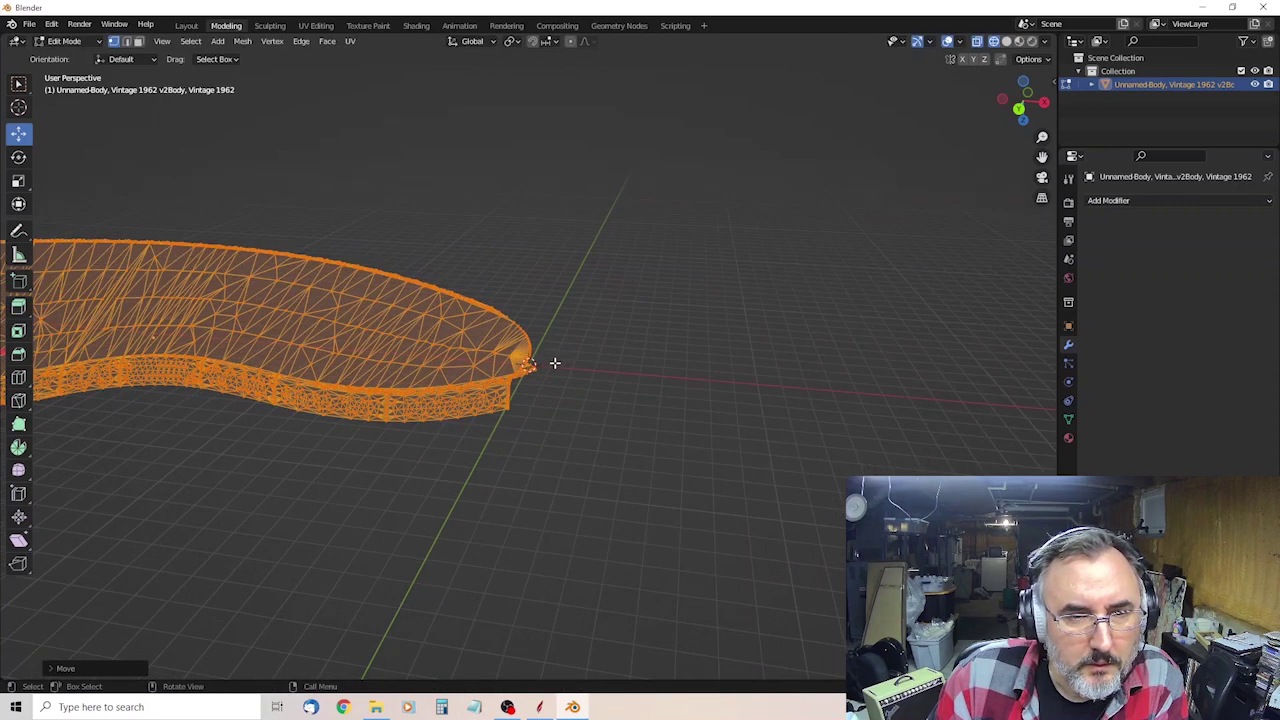
key(h)
key(alt+h)
scroll(560, 400, up, 3)
click(446, 454)
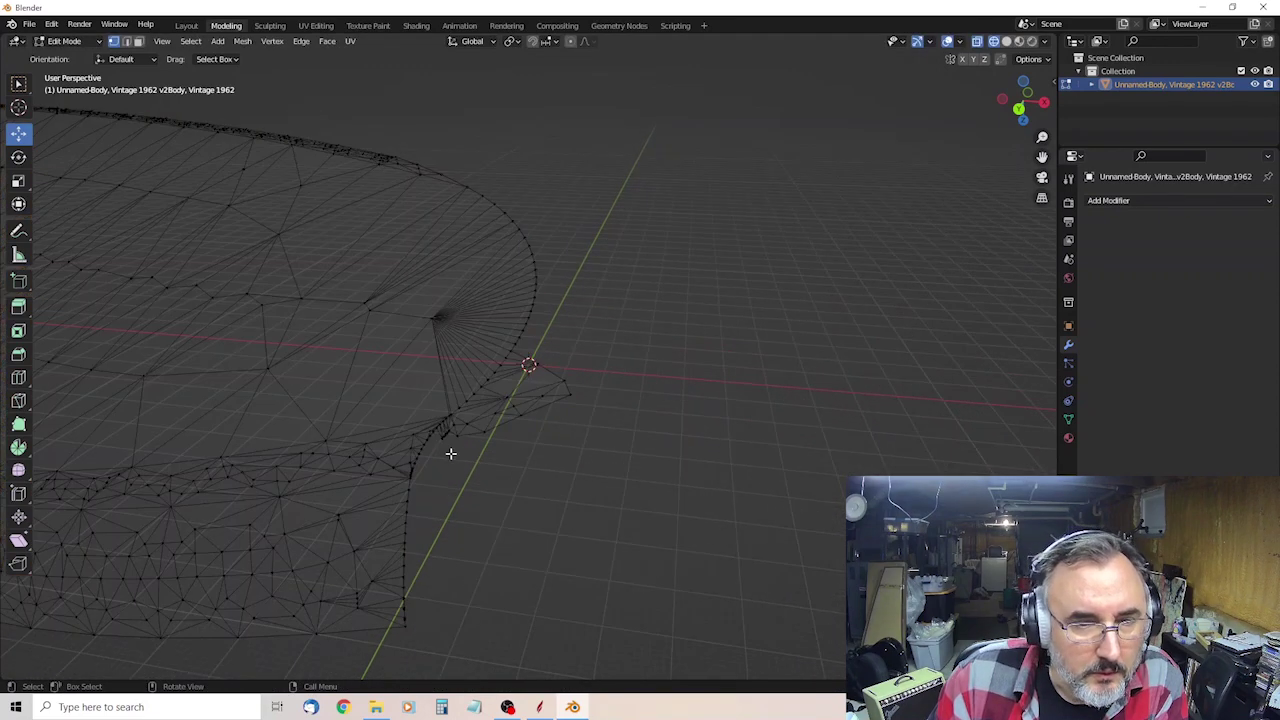
Box-select and delete the stray edges and vertices near the inner edge and tip.
key(b)
drag(467, 436, 430, 480)
key(x)
key(Escape)
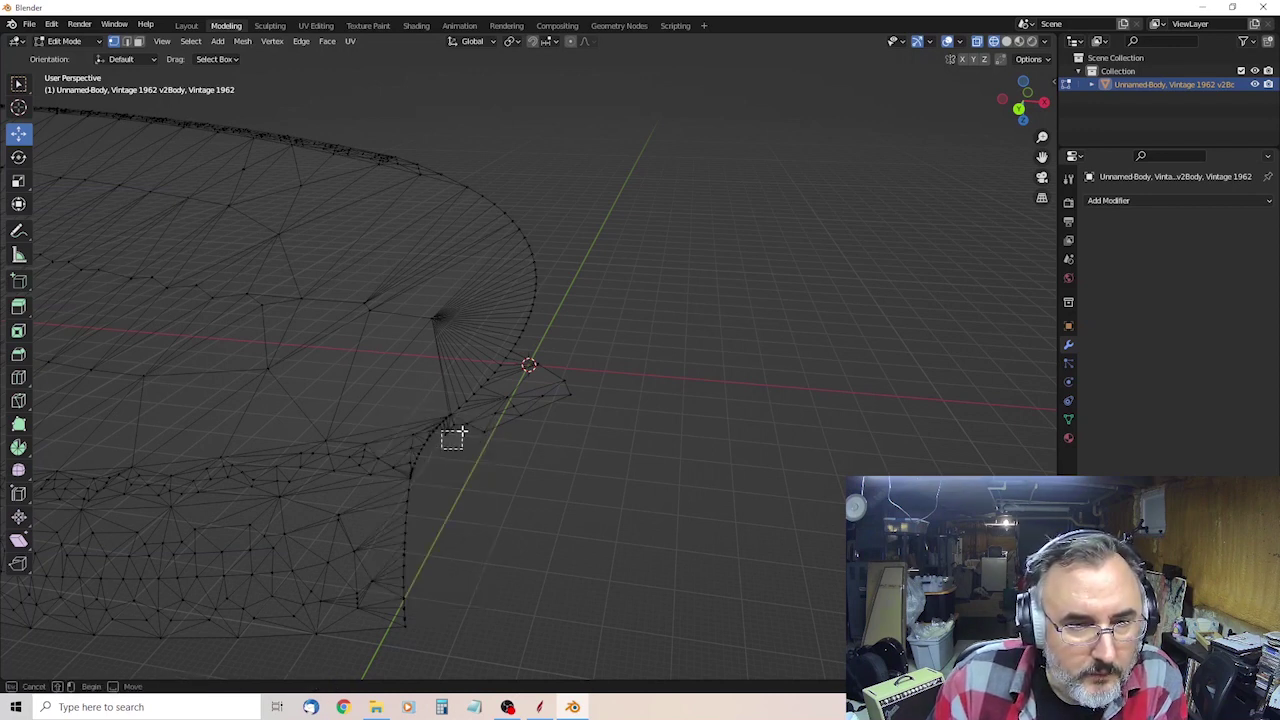
key(x)
click(455, 449)
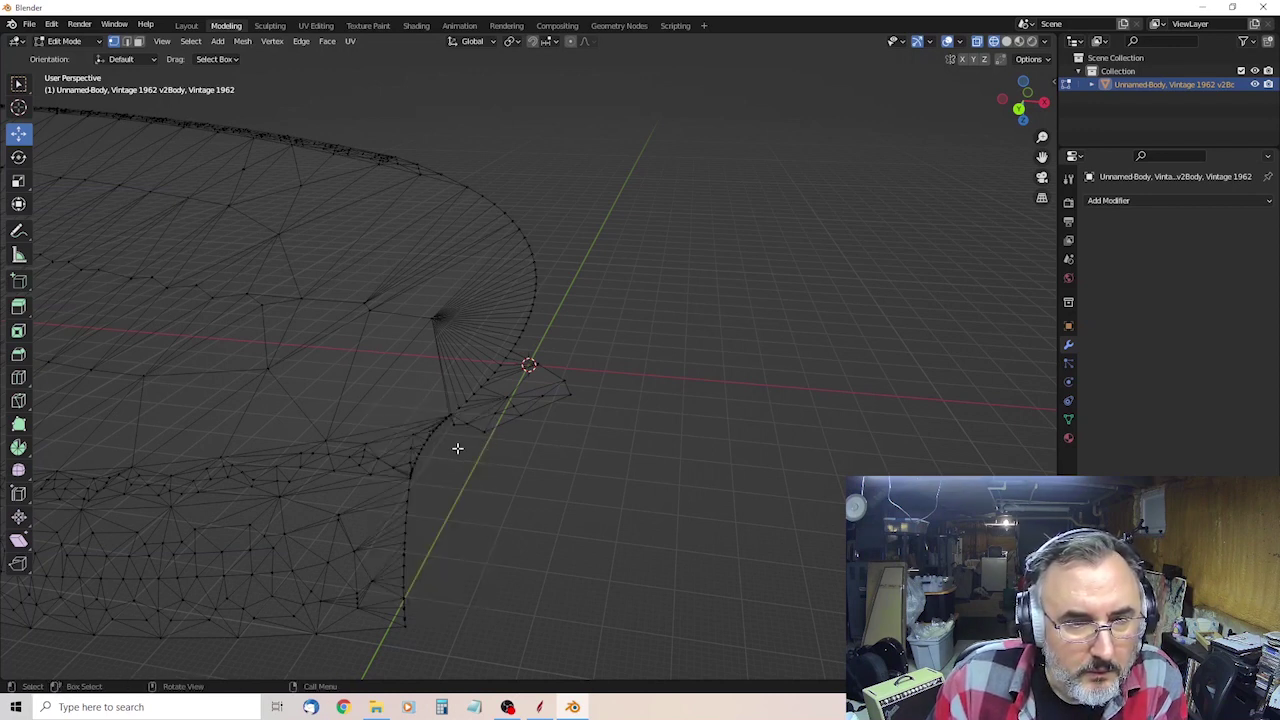
drag(456, 448, 552, 394)
key(x)
click(500, 434)
Delete the remaining stray vertices at the tip one at a time.
key(x)
click(502, 424)
key(x)
click(530, 410)
drag(490, 430, 587, 354)
key(x)
click(505, 403)
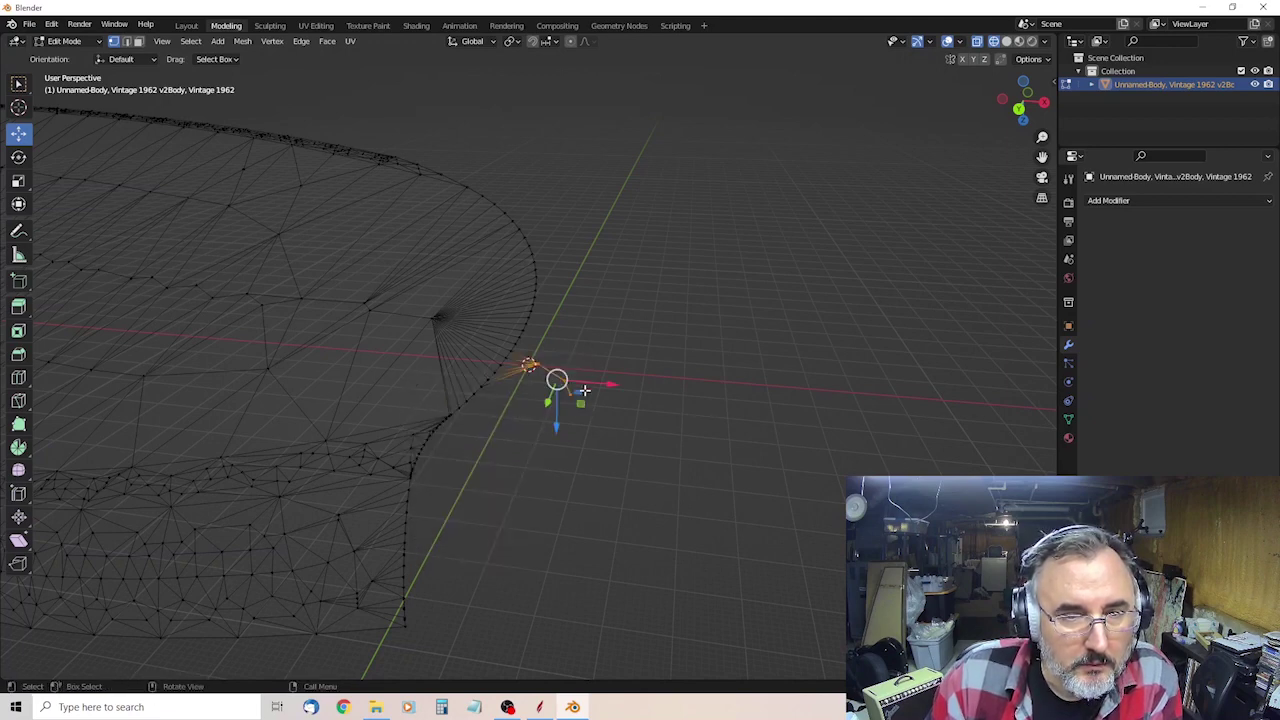
key(x)
click(586, 391)
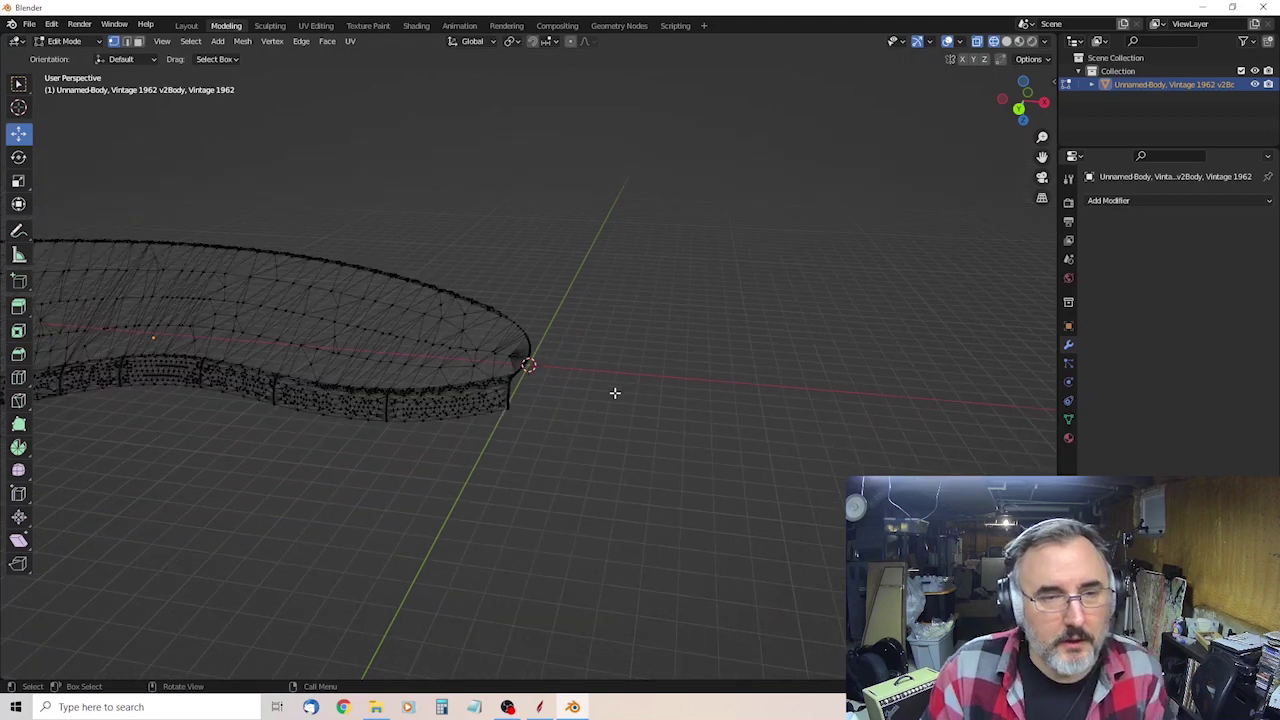
Move the whole belly contour mesh right so it sits centred over the origin.
scroll(614, 391, down, 5)
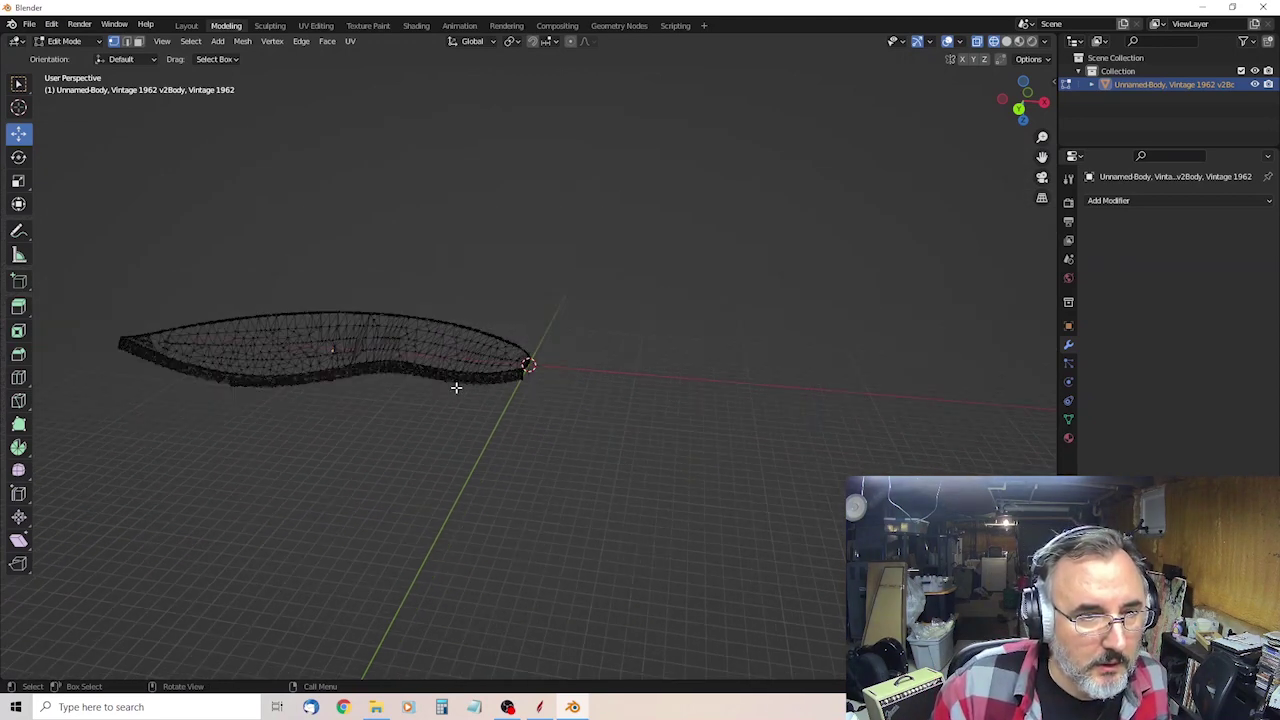
drag(162, 280, 689, 446)
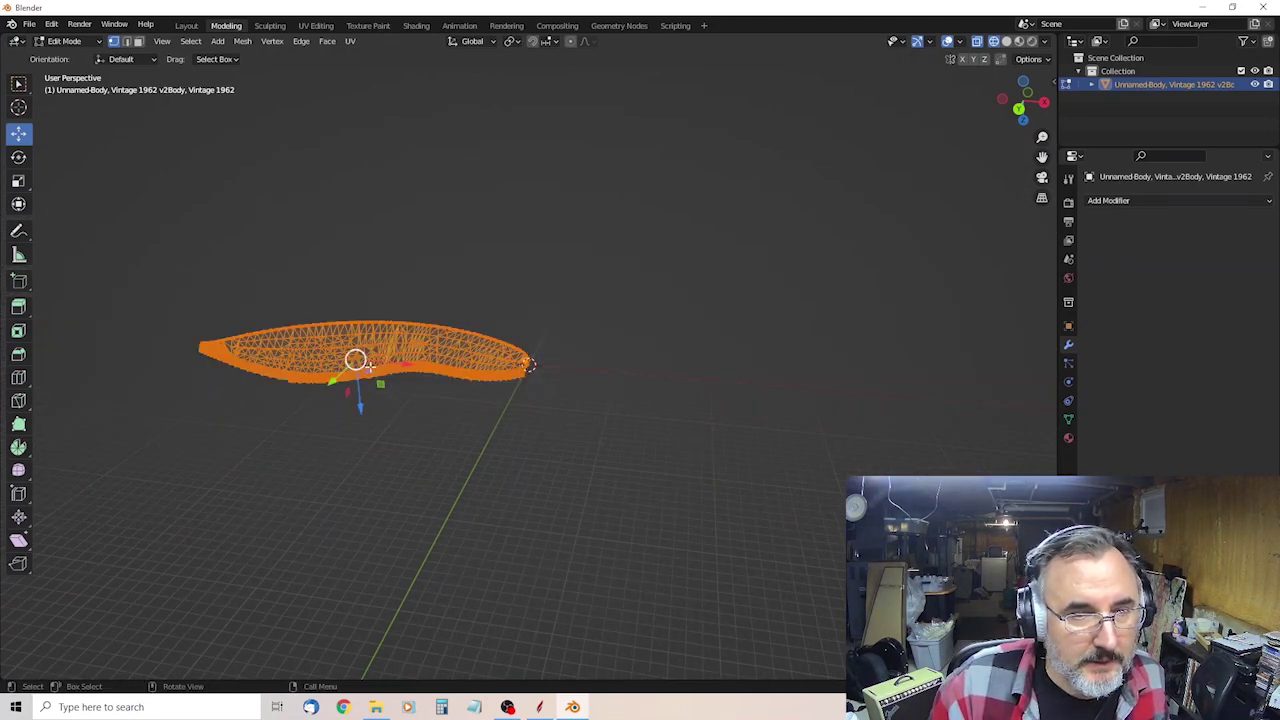
drag(368, 367, 569, 376)
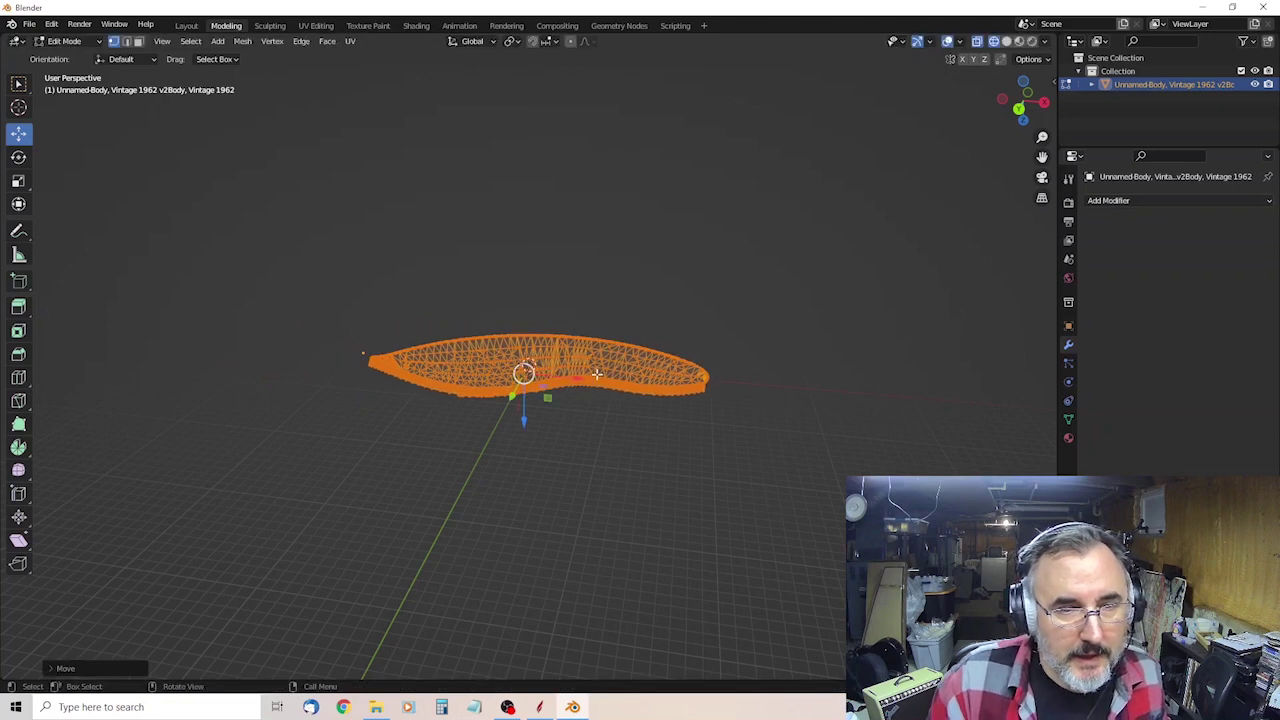
scroll(597, 374, down, 10)
scroll(597, 378, up, 15)
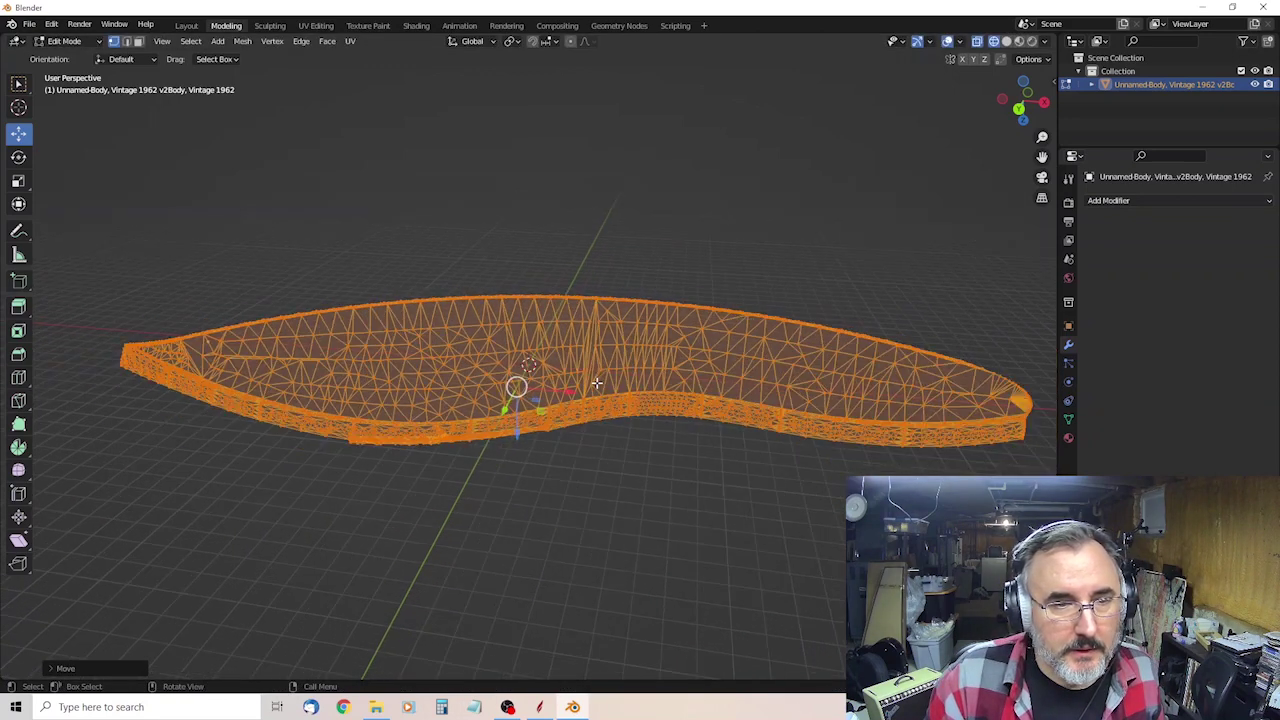
scroll(583, 370, down, 2)
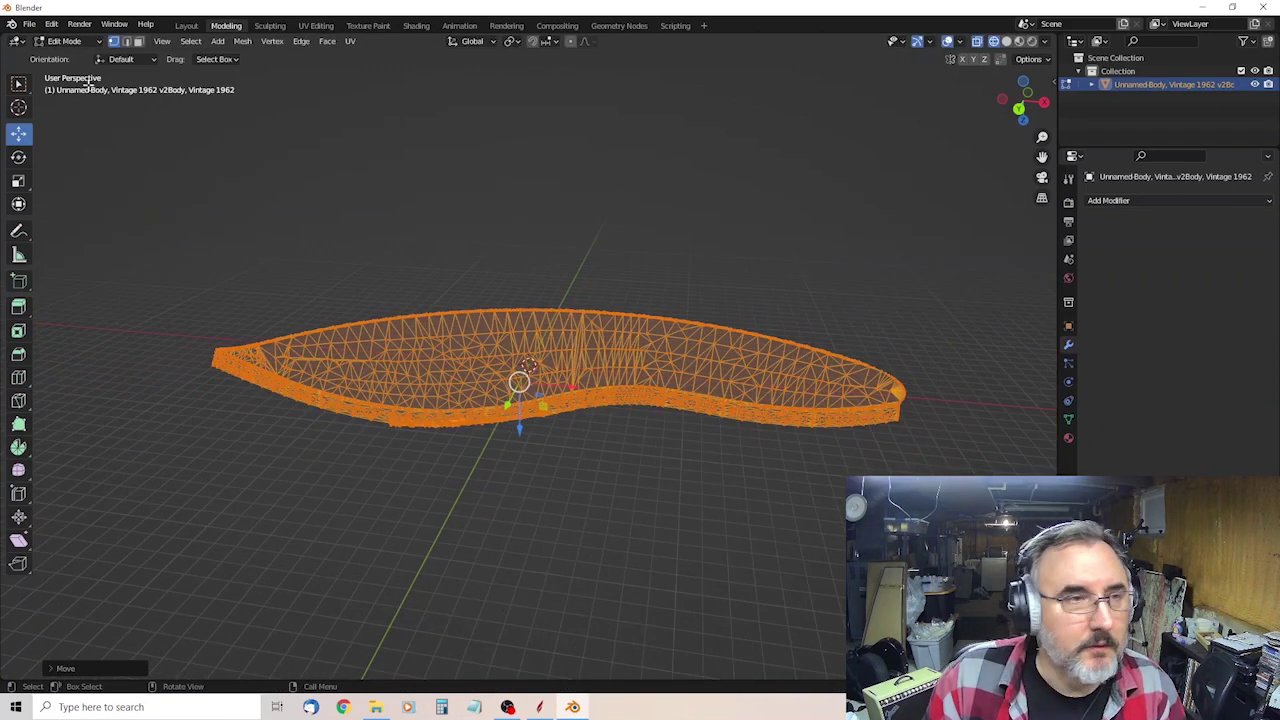
click(30, 24)
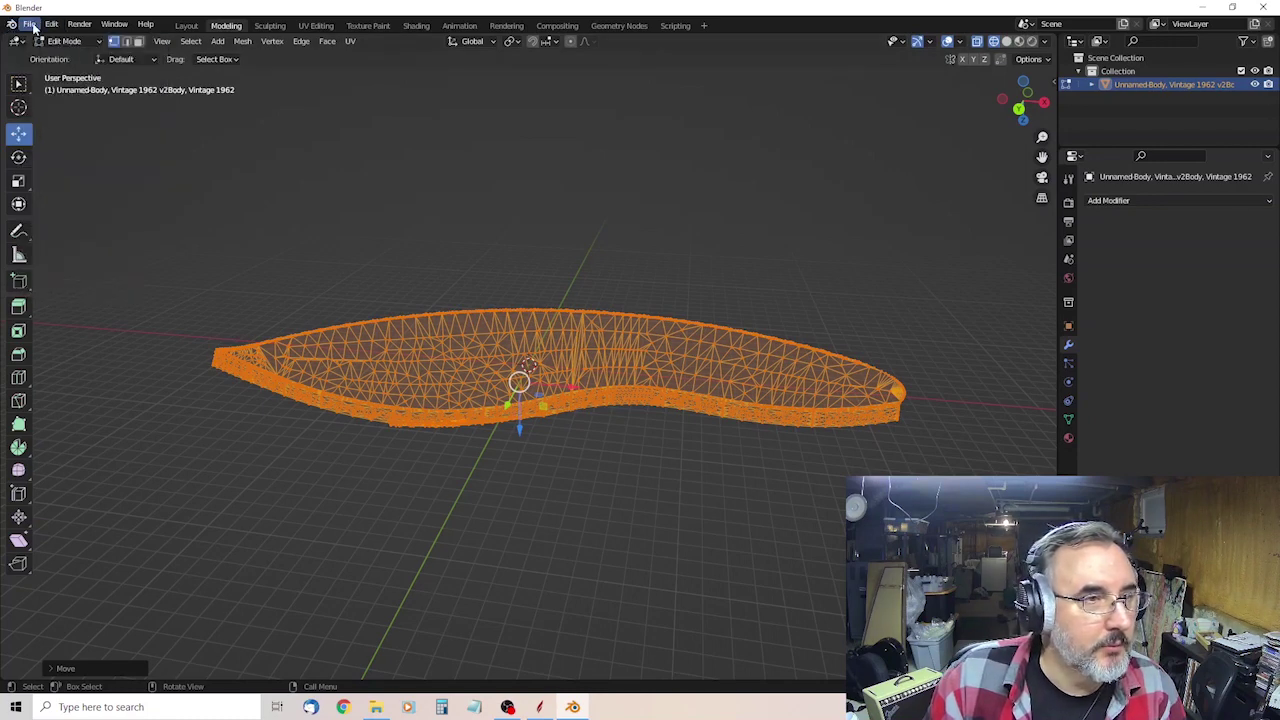
Export the mesh as Belly Contour.stl in the Strat folder and minimize Blender.
click(31, 25)
mouse_move(63, 218)
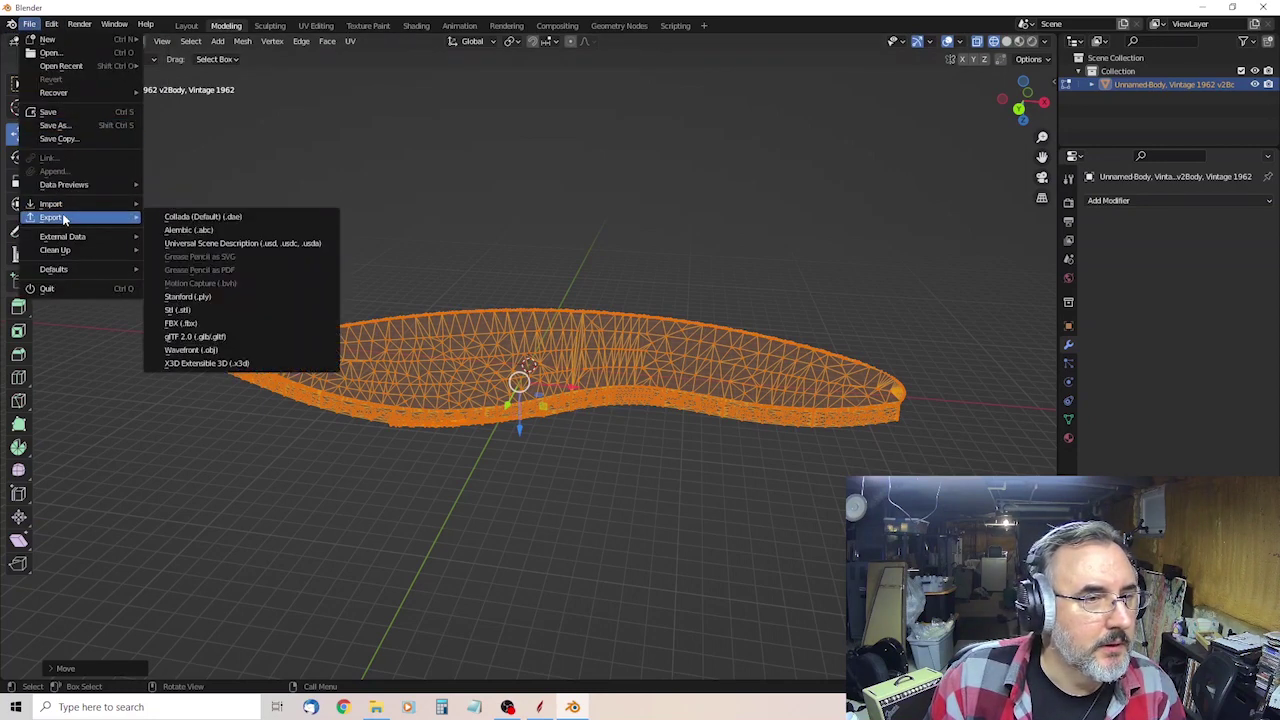
click(191, 309)
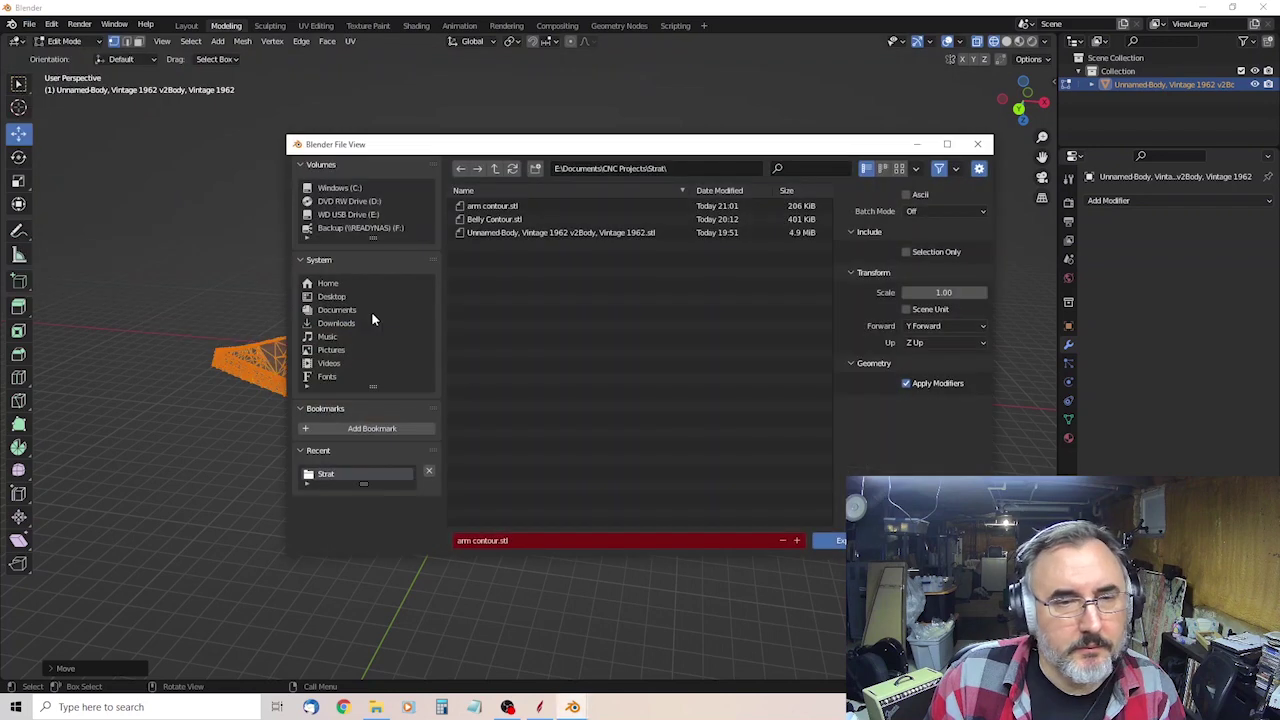
click(494, 219)
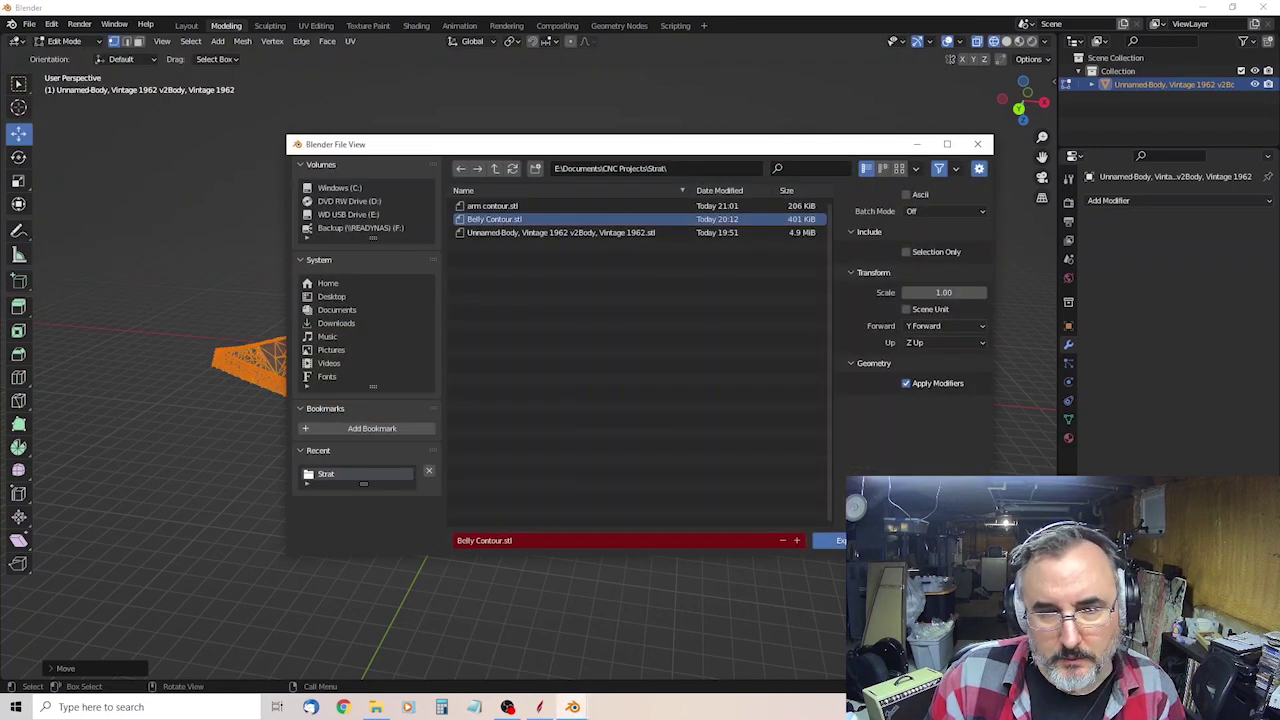
click(850, 540)
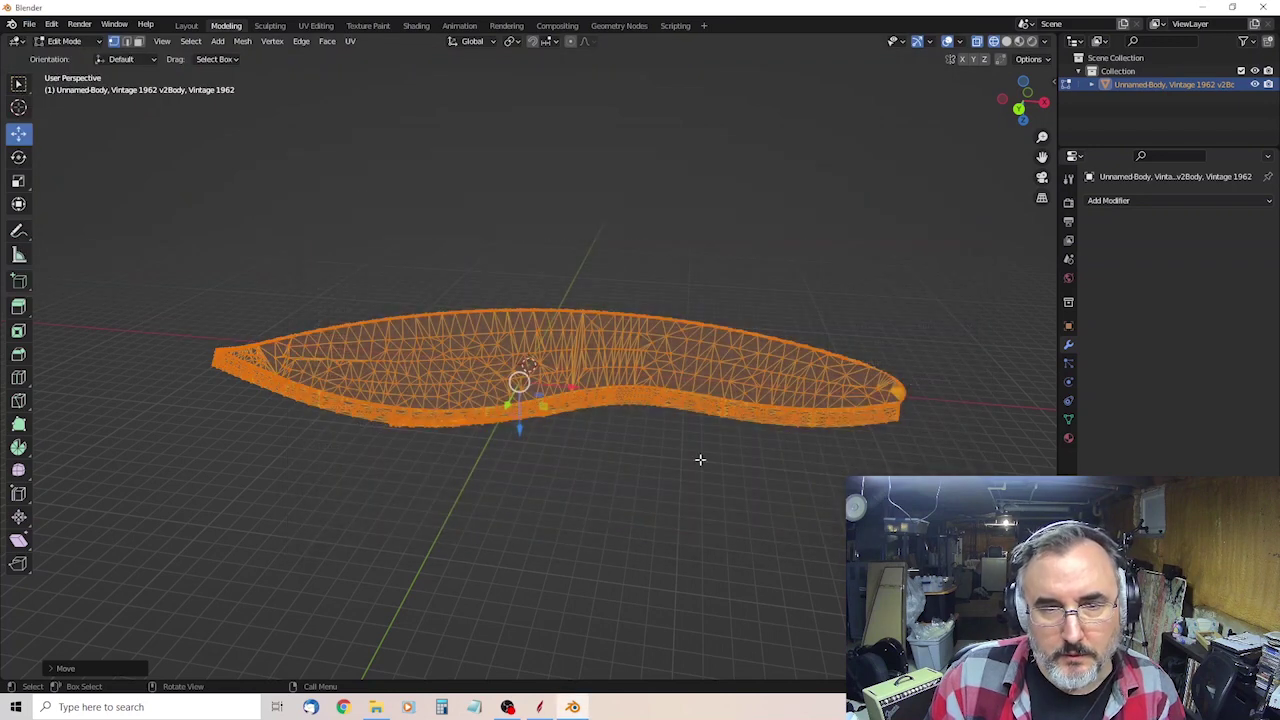
click(1203, 7)
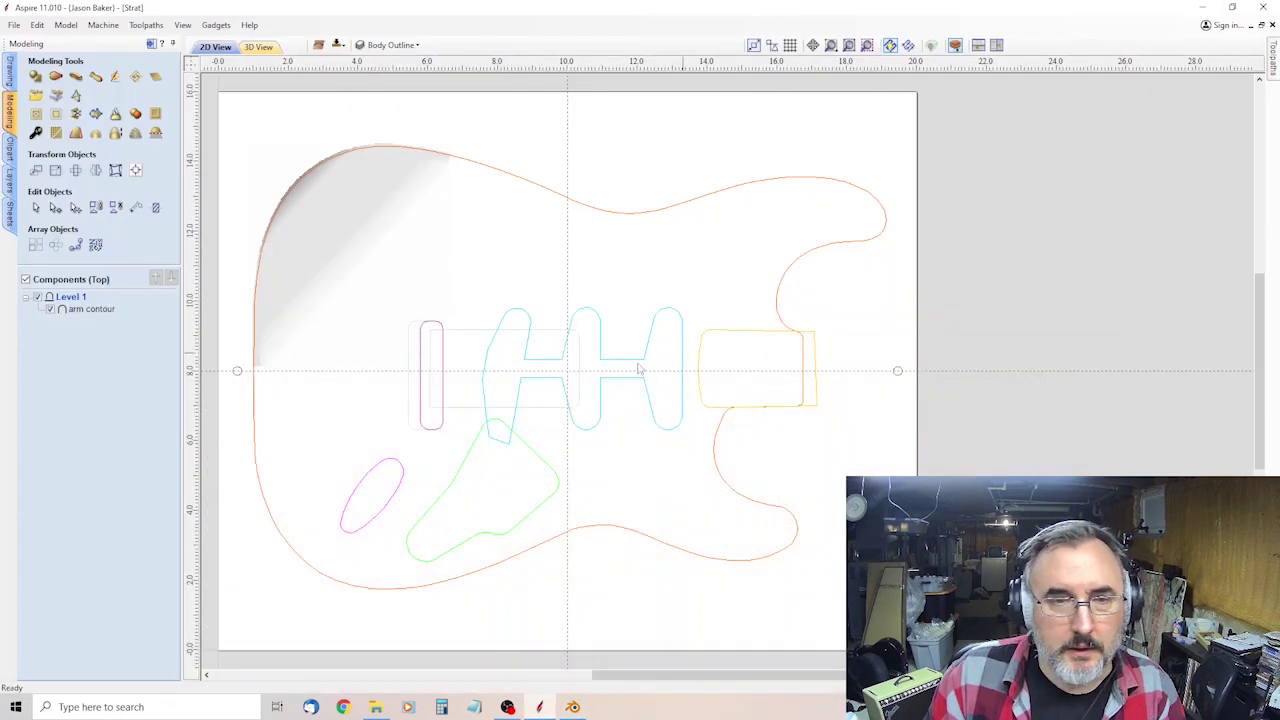
Flip to the bottom side, cancel the component import, and set Level 1 to Add.
click(339, 47)
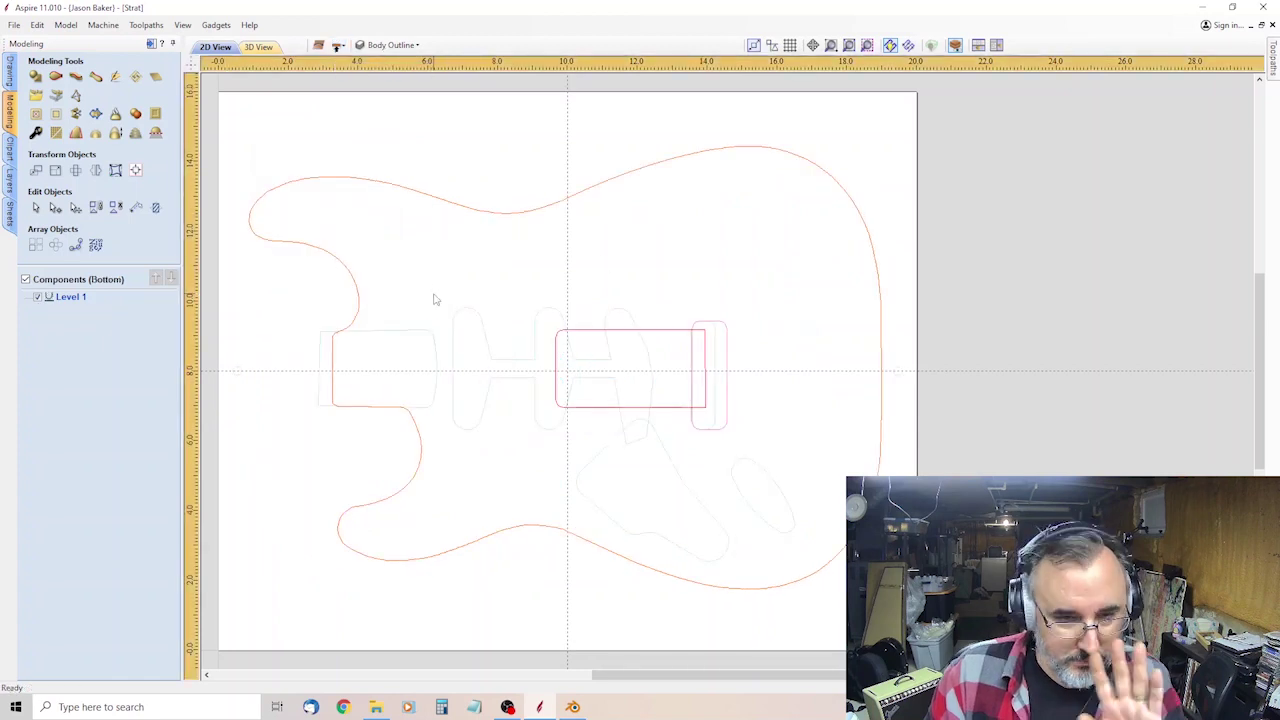
click(21, 27)
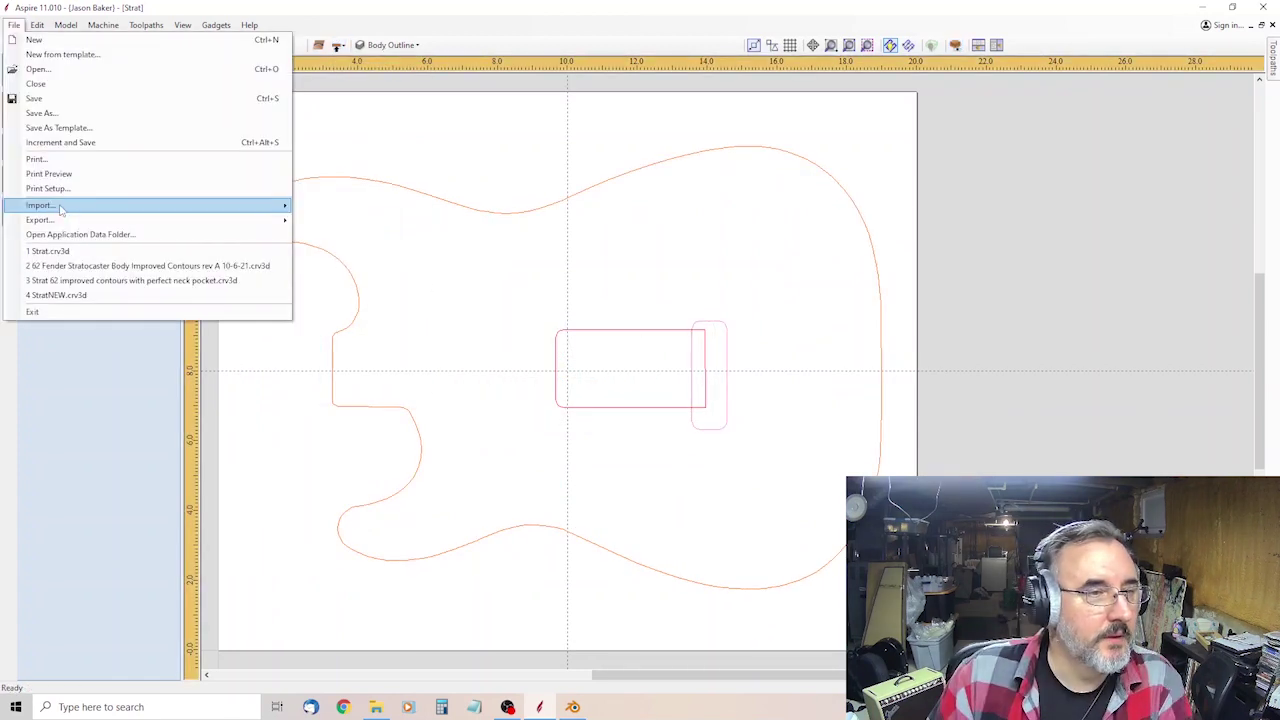
mouse_move(250, 205)
click(383, 238)
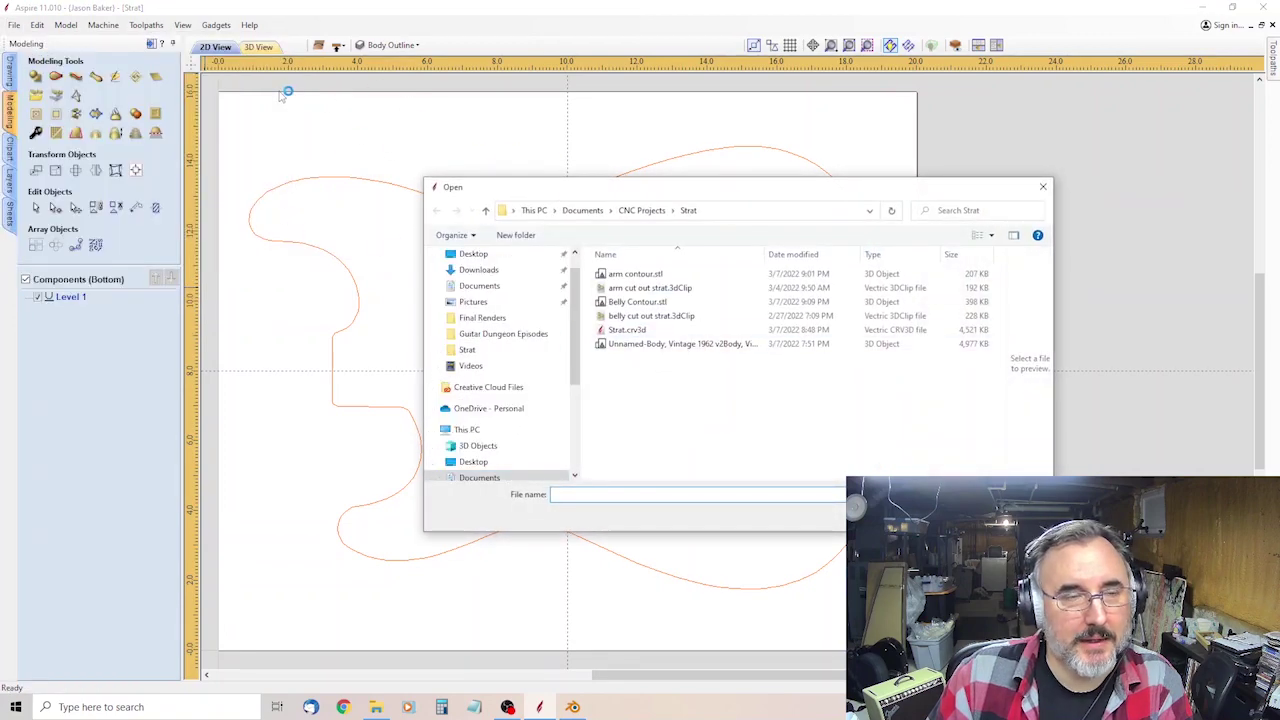
key(Escape)
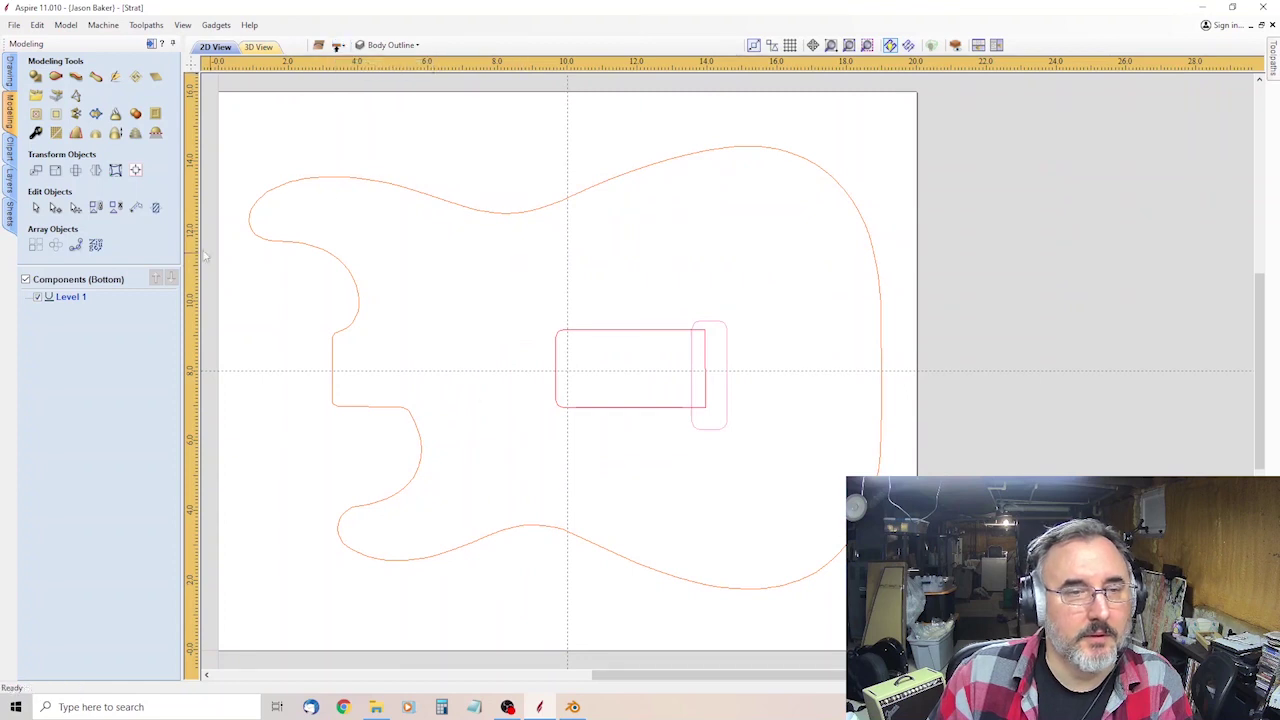
double_click(65, 297)
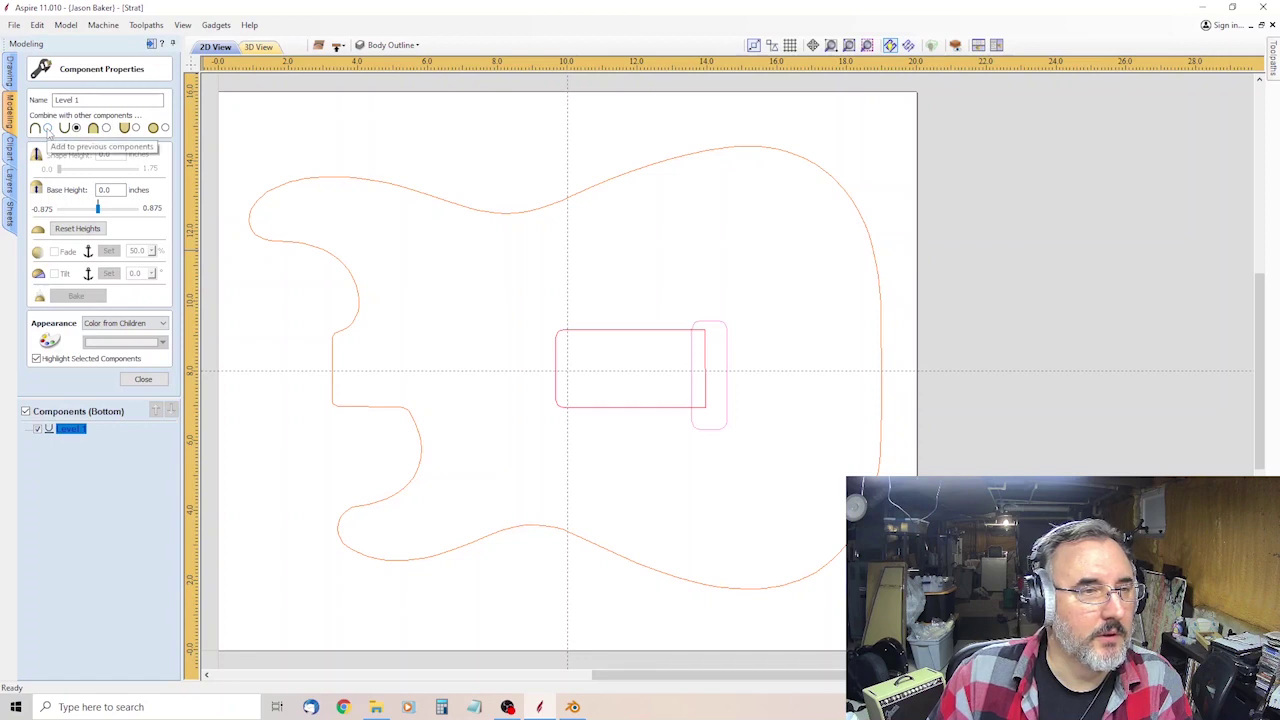
click(47, 128)
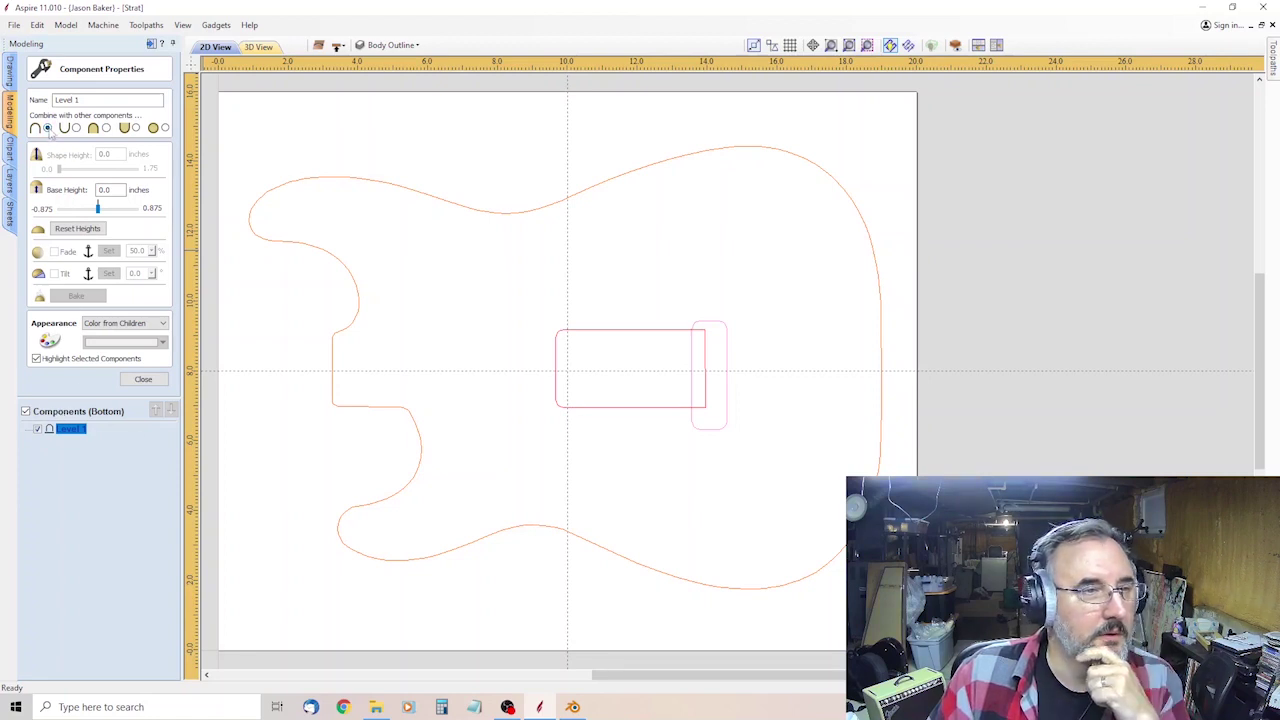
Close the Level 1 properties and load Belly Contour.stl as a 3D component.
click(14, 26)
mouse_move(70, 209)
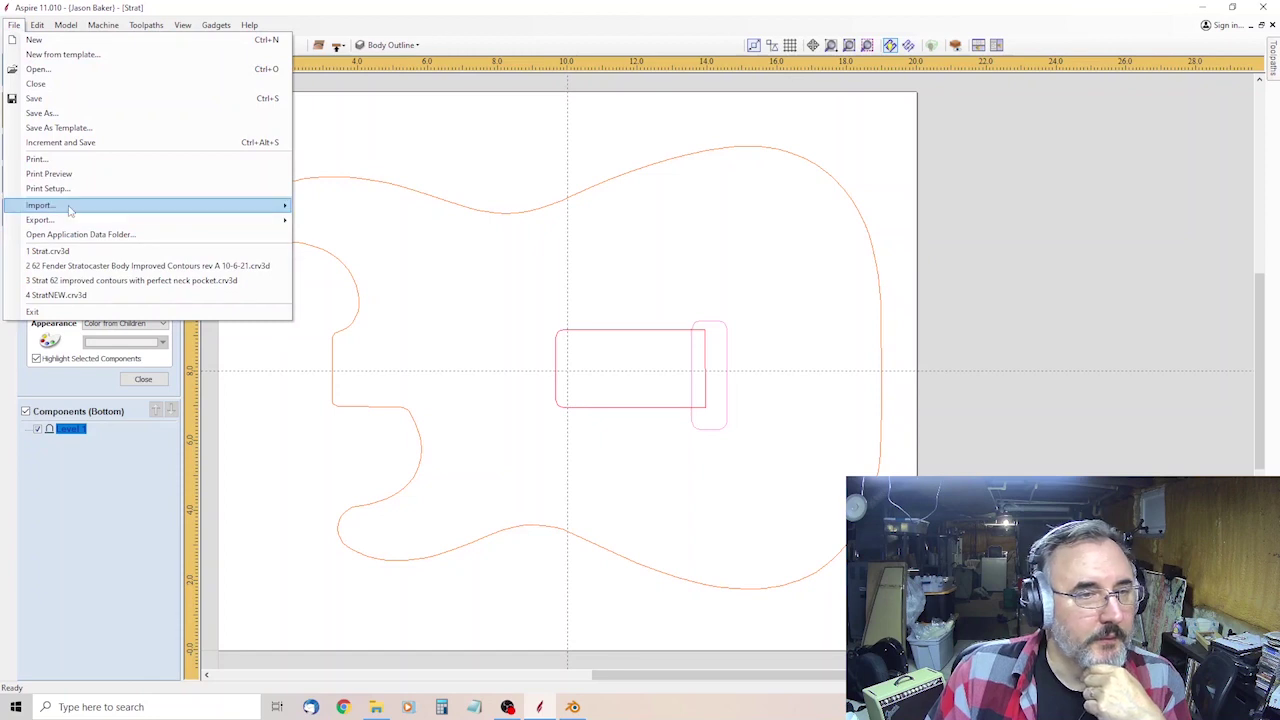
click(346, 149)
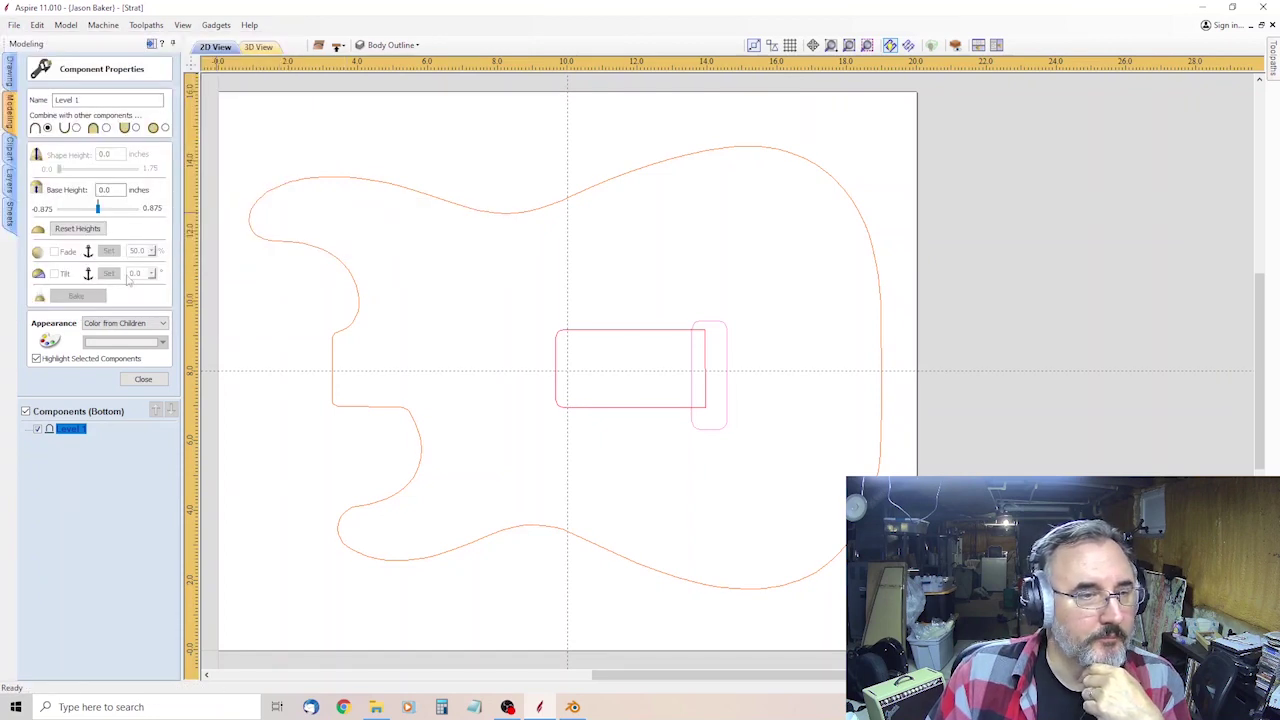
click(143, 380)
click(14, 25)
mouse_move(100, 205)
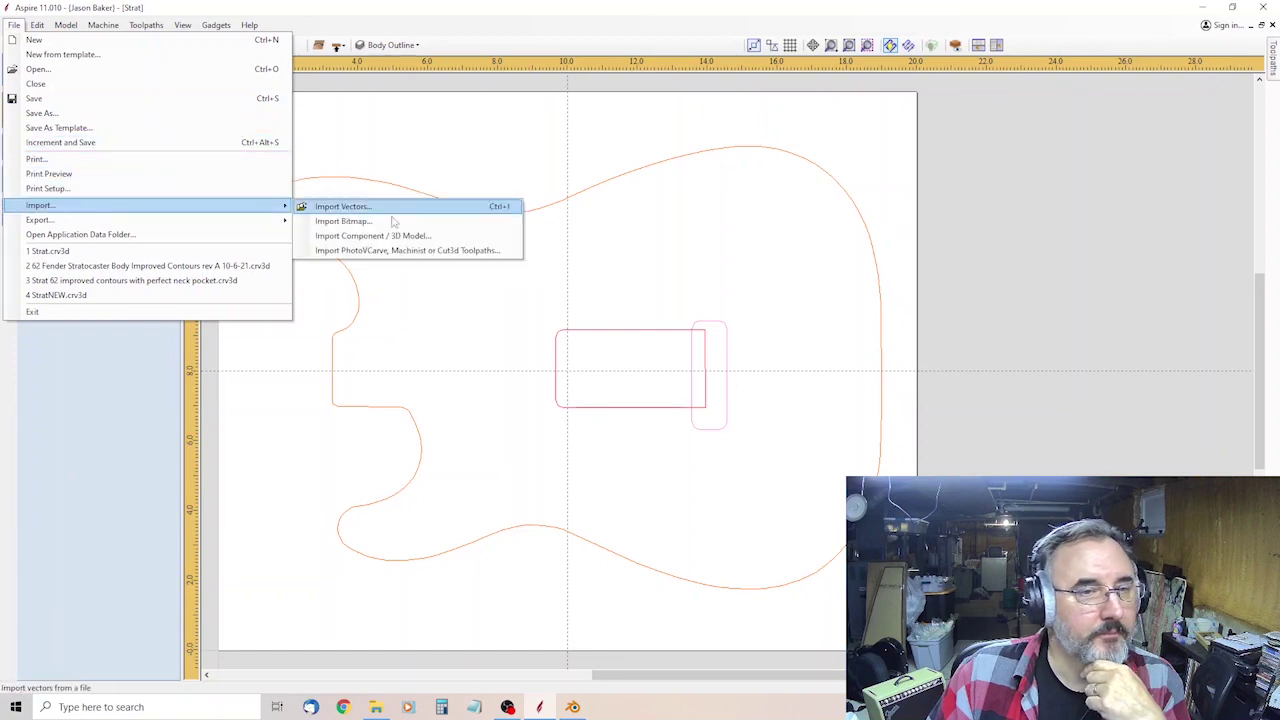
click(386, 238)
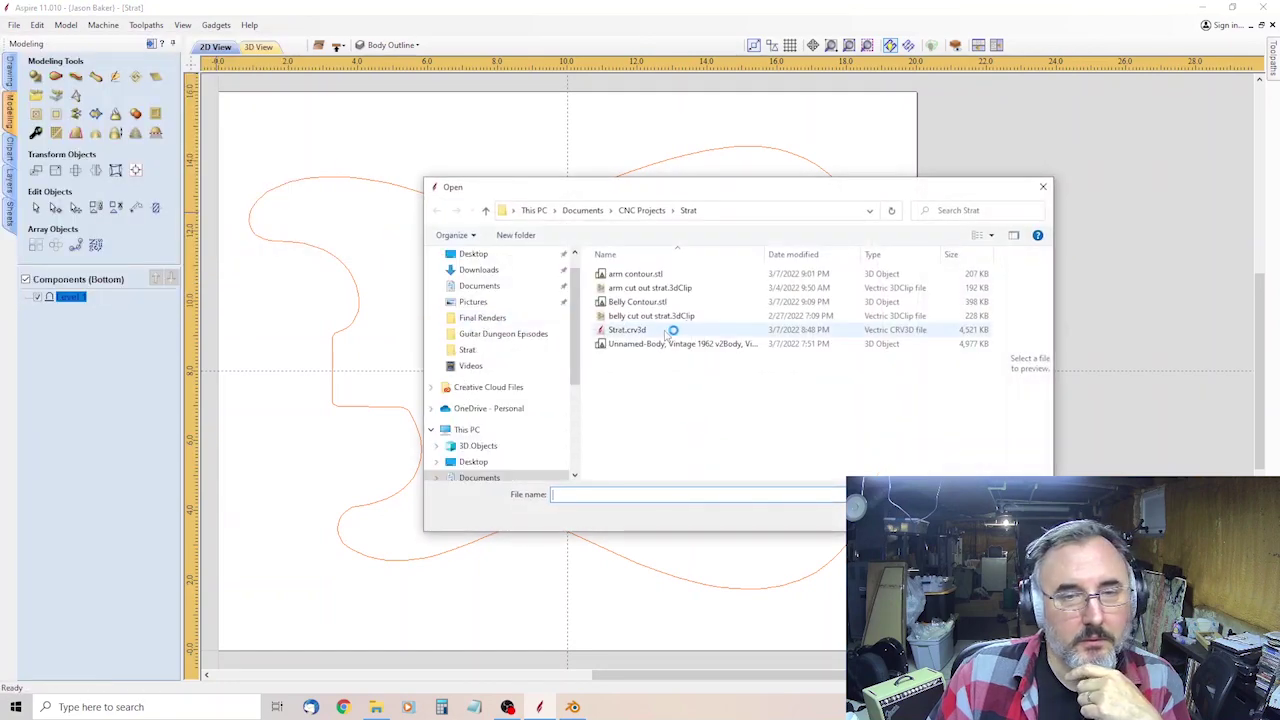
click(640, 302)
key(Return)
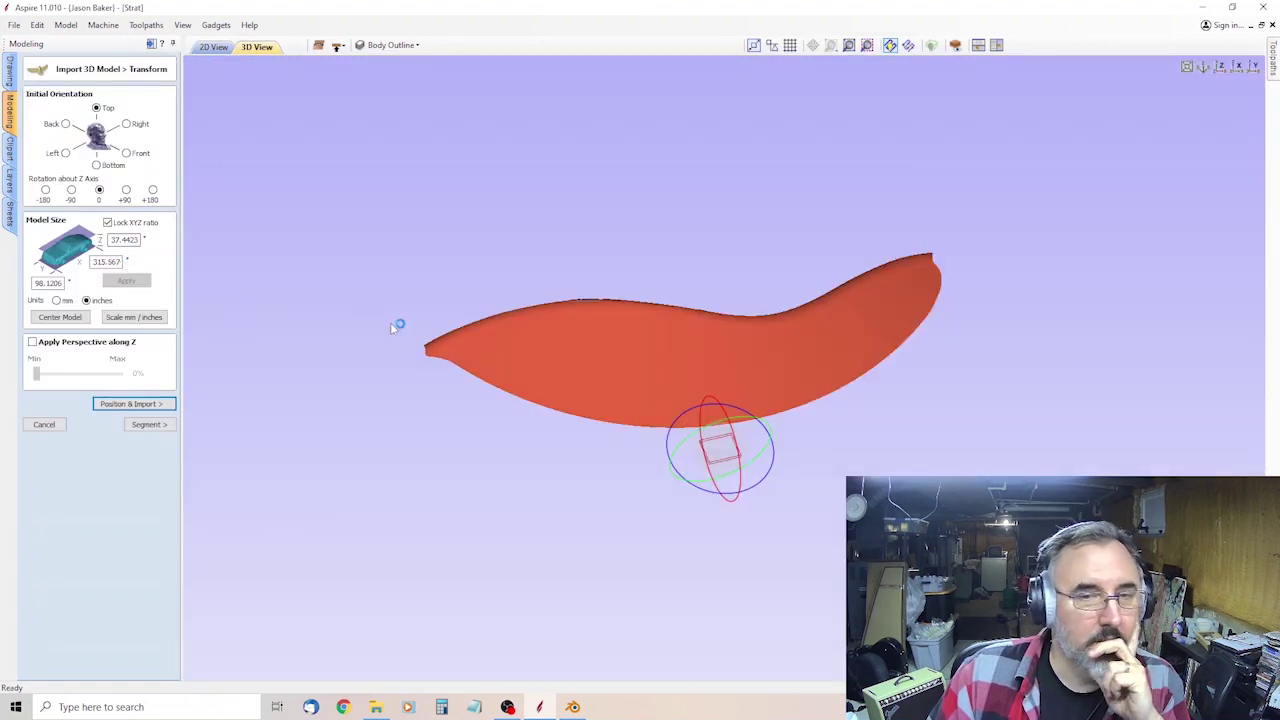
Convert the contour to inches (3.863 × 12.4239 × 1.4741) and centre the model.
click(141, 319)
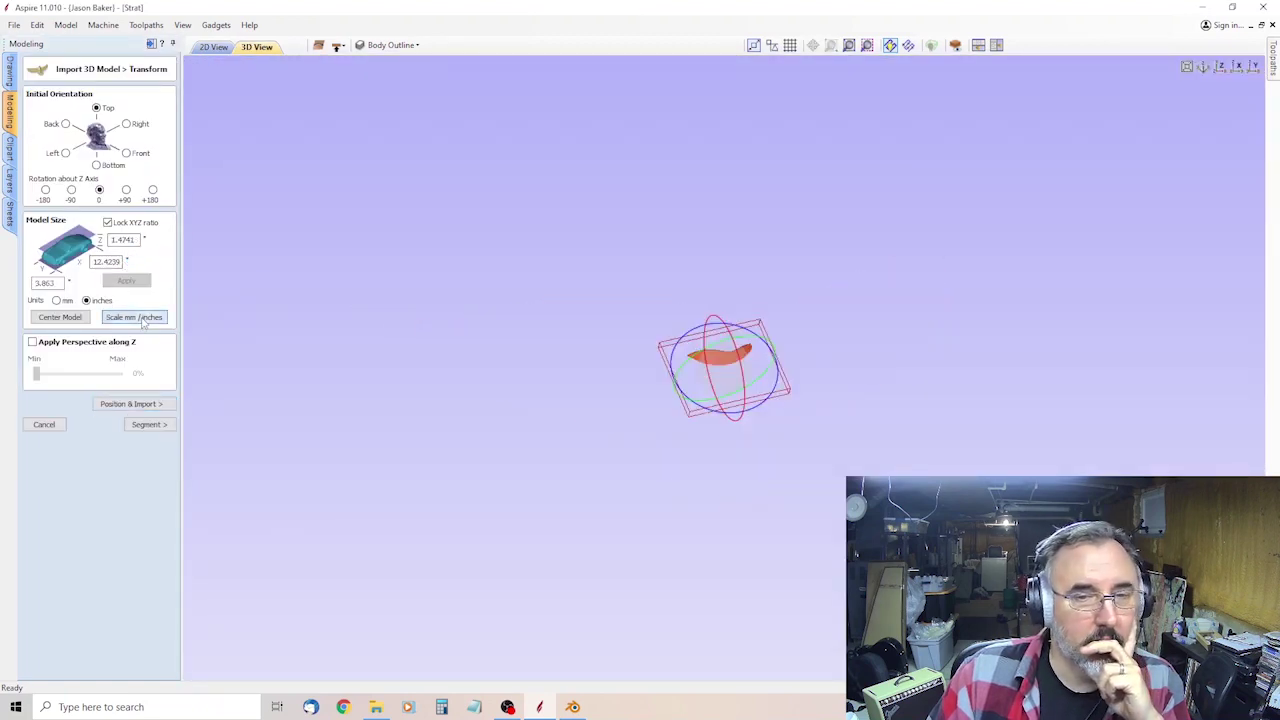
click(60, 317)
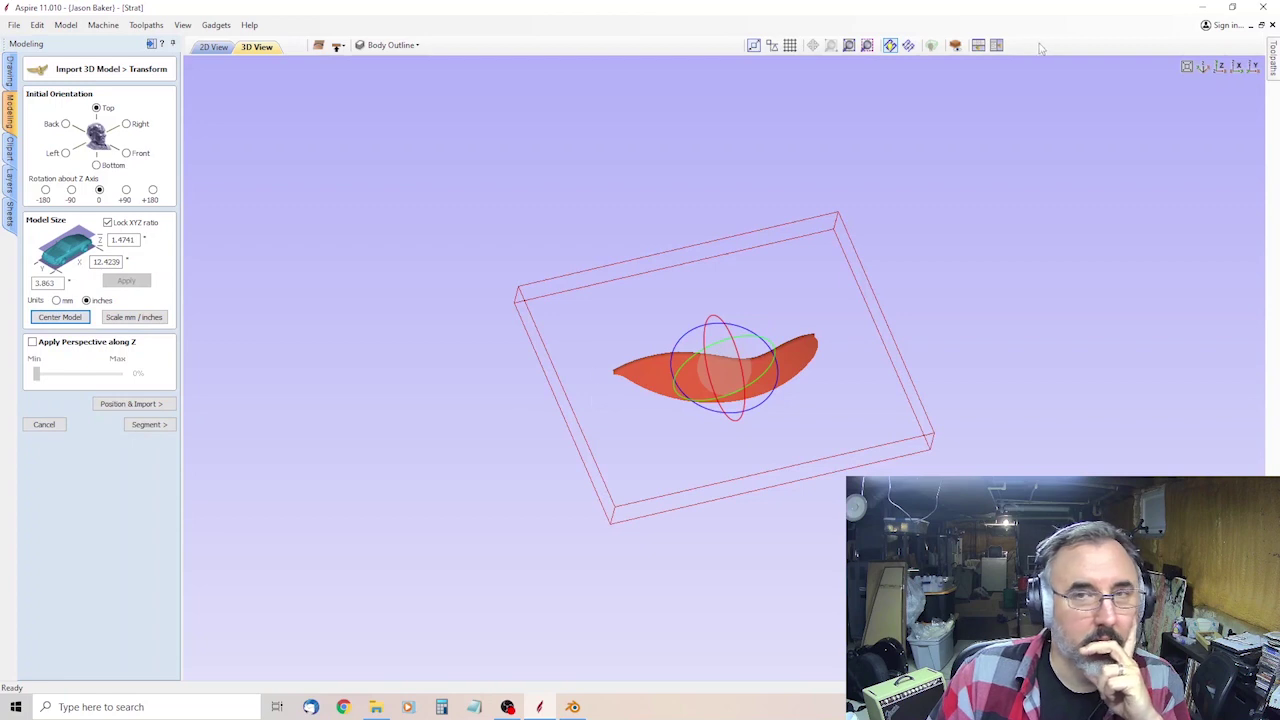
click(1222, 67)
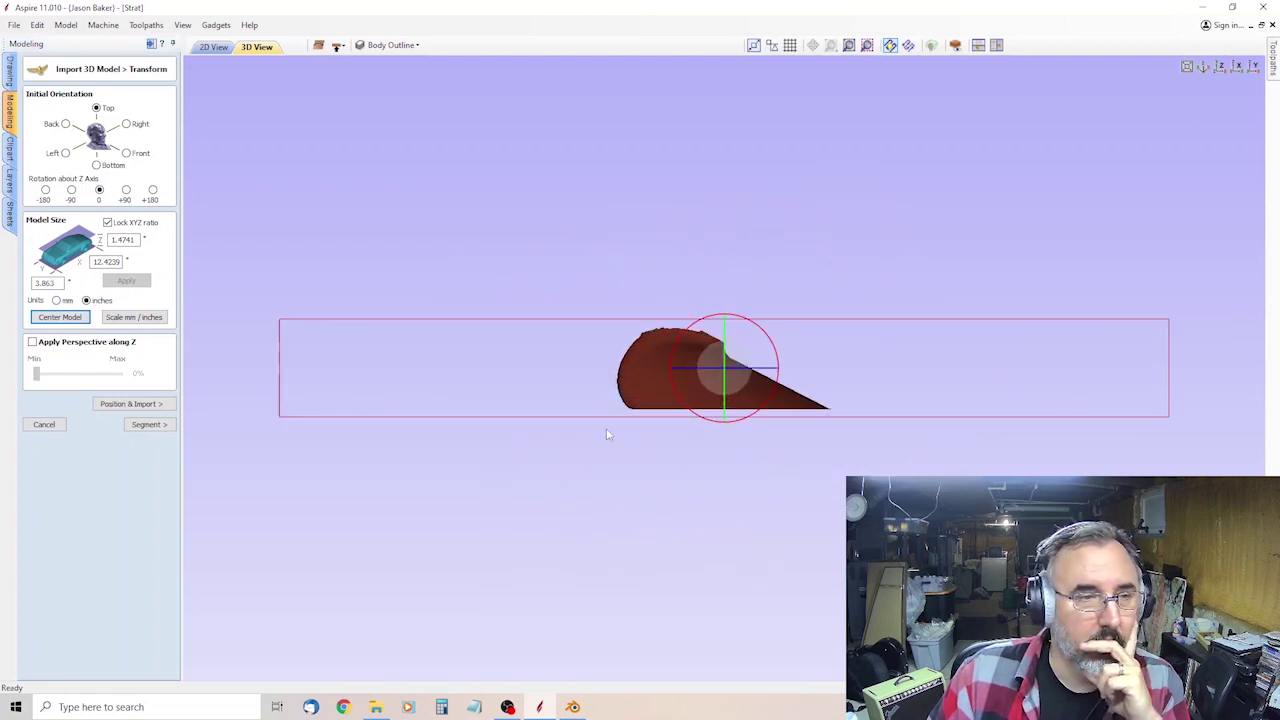
mouse_move(740, 465)
mouse_down()
mouse_move(706, 317)
mouse_move(714, 209)
mouse_move(700, 510)
mouse_move(766, 509)
mouse_move(760, 451)
mouse_move(745, 464)
mouse_up()
click(131, 403)
Set the contour's depth below top to 0.0, keep data below the zero plane, and import it.
drag(743, 447, 737, 489)
click(1238, 70)
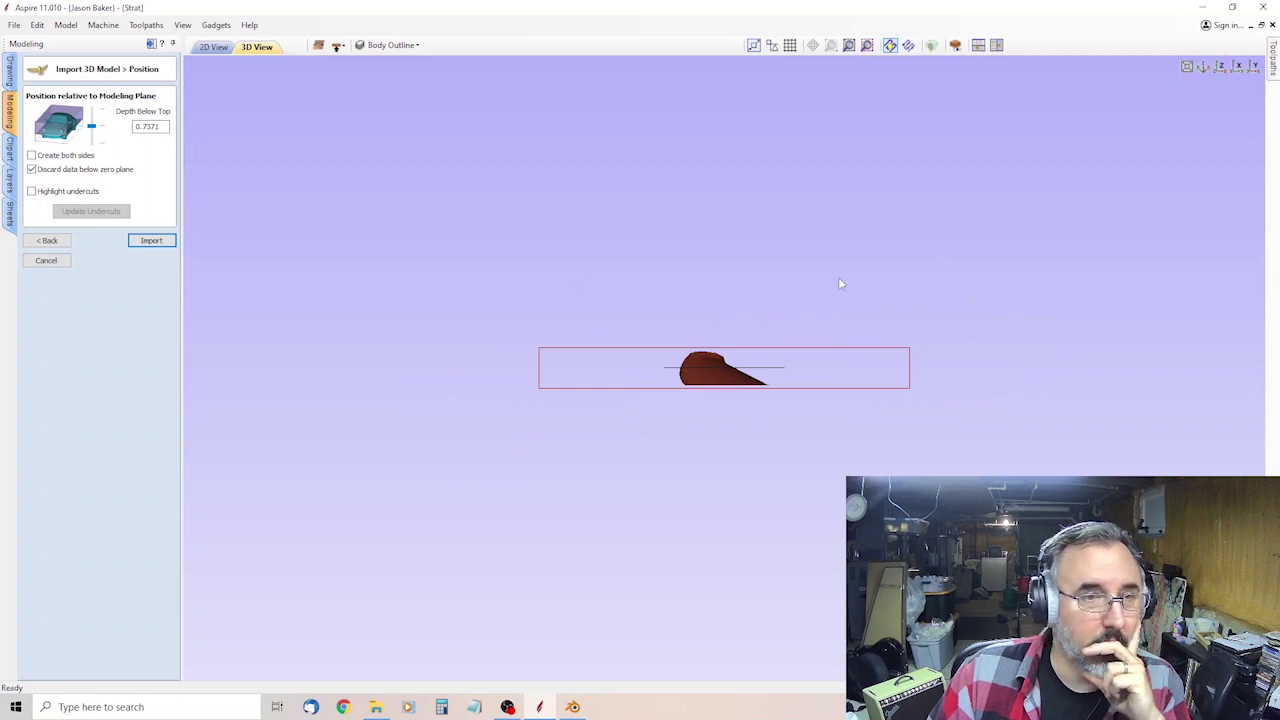
scroll(840, 284, up, 5)
drag(91, 127, 96, 88)
drag(731, 506, 737, 543)
drag(646, 340, 672, 313)
click(1240, 67)
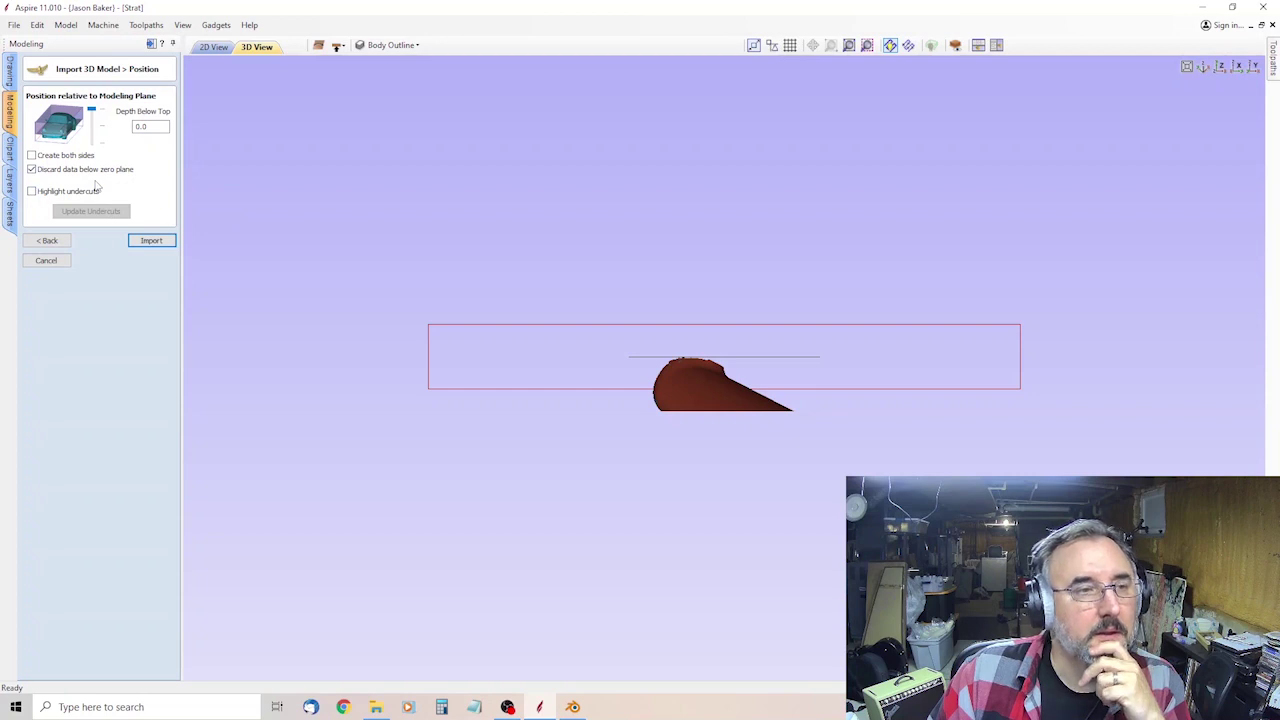
click(32, 170)
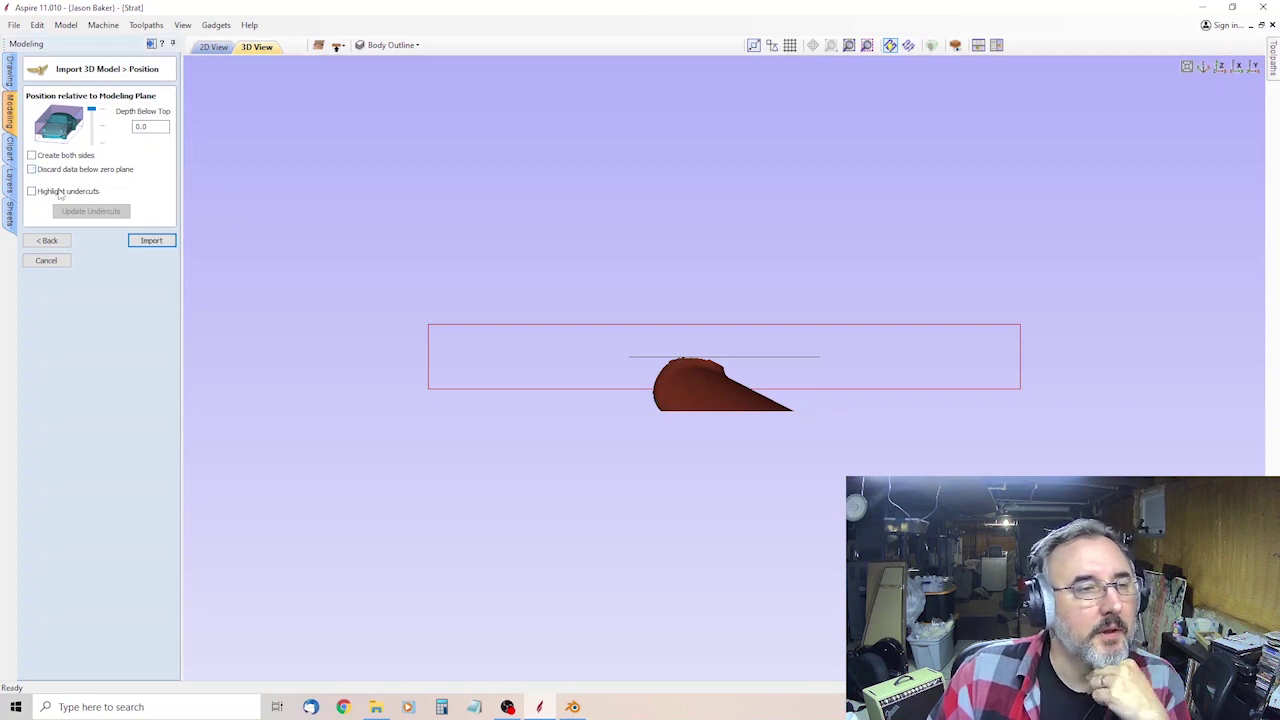
click(150, 244)
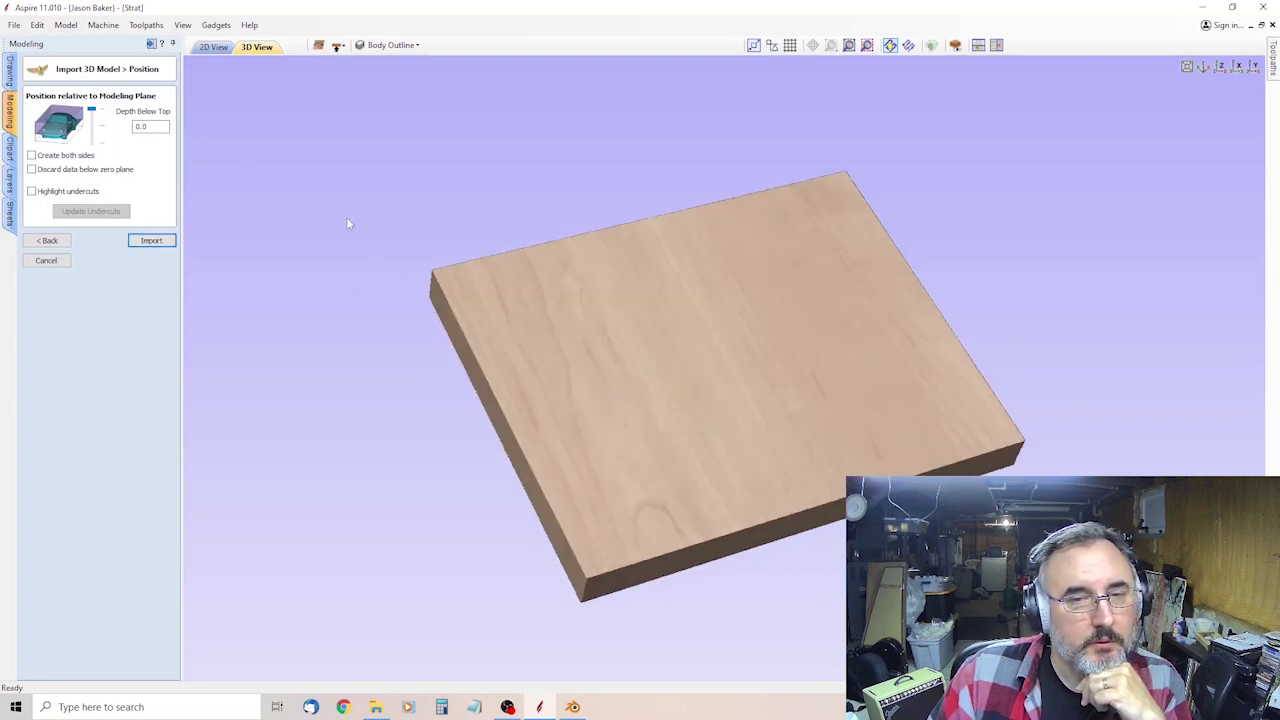
In 2D View, drag Belly Contour up onto the upper body and flip it horizontally.
click(210, 48)
click(508, 403)
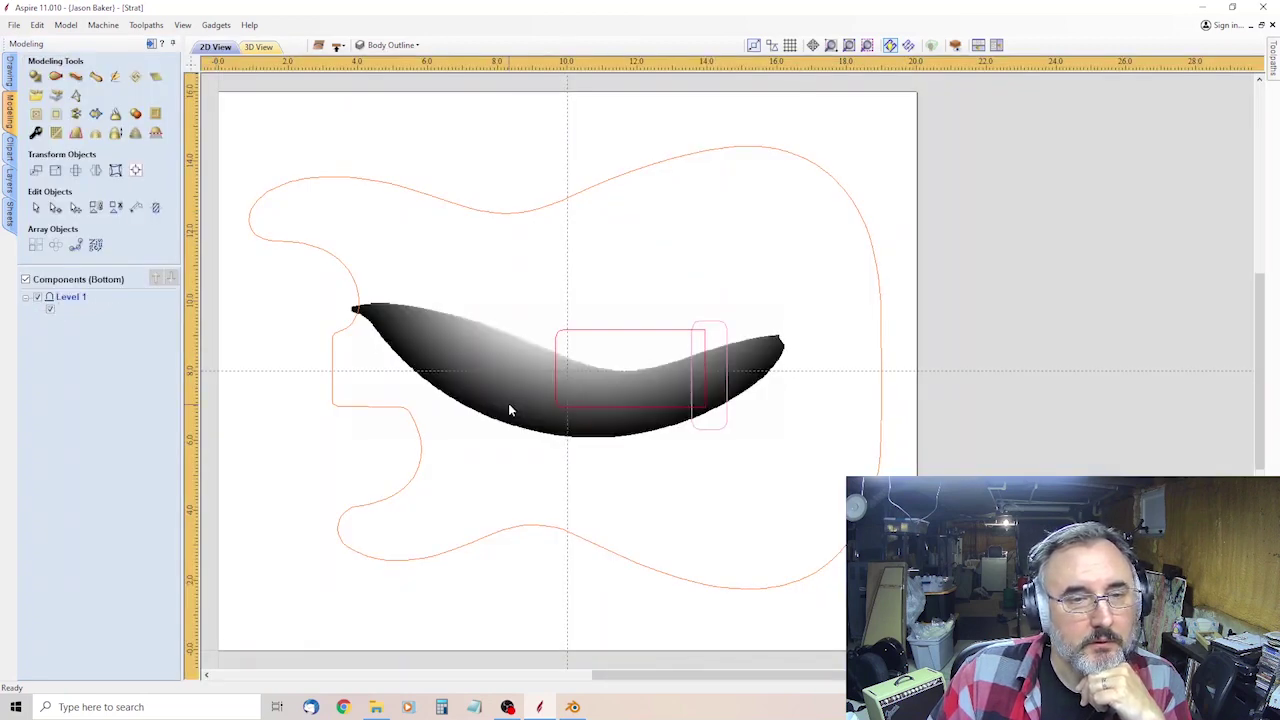
click(521, 382)
click(521, 403)
drag(521, 403, 541, 296)
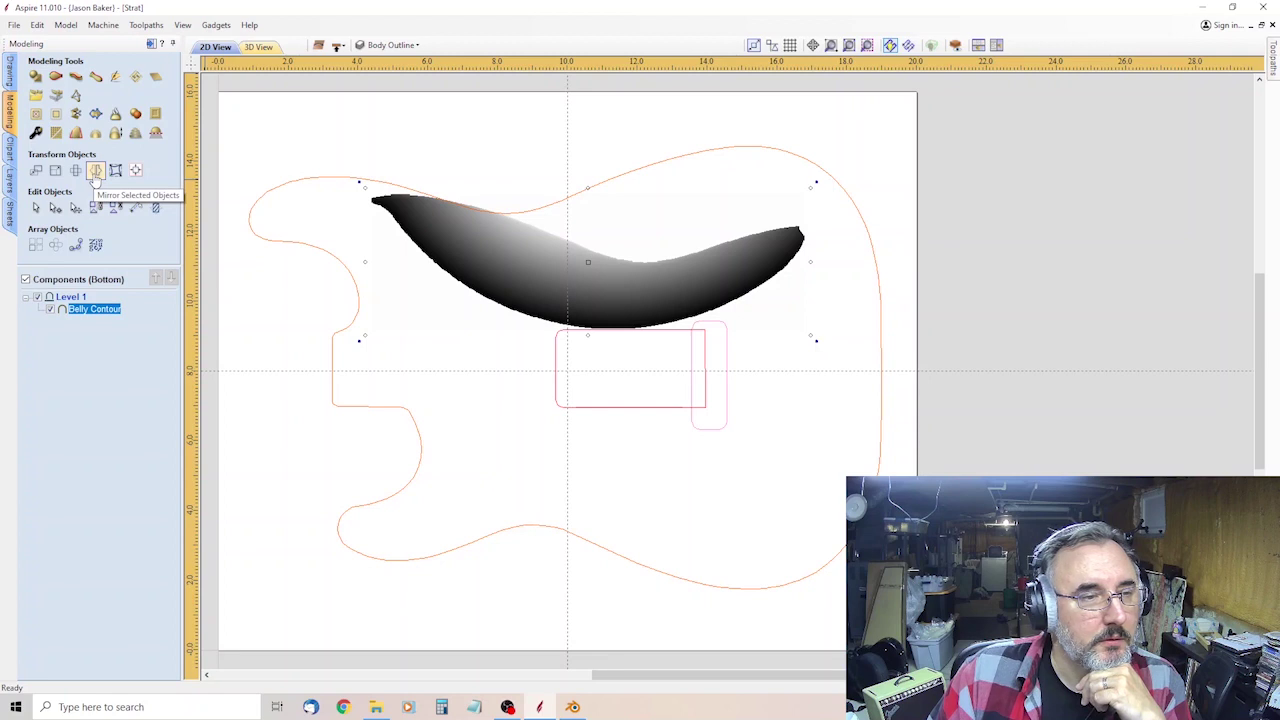
click(95, 171)
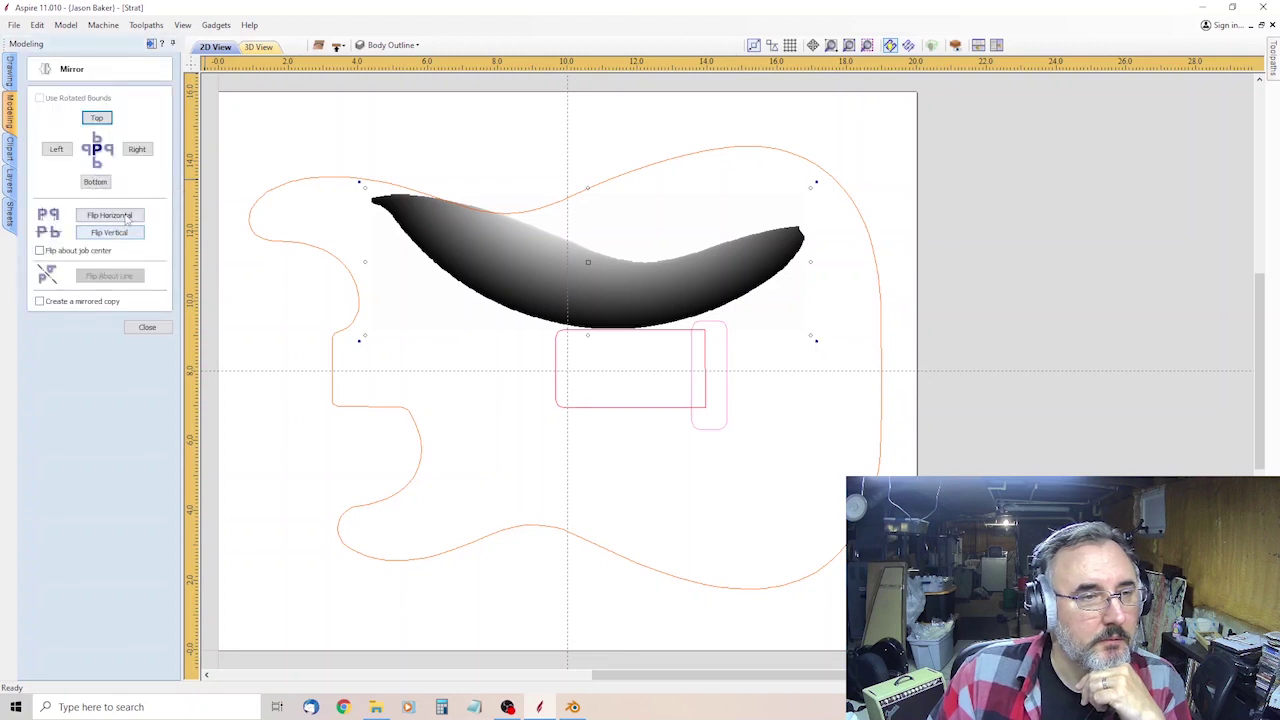
click(128, 216)
click(155, 328)
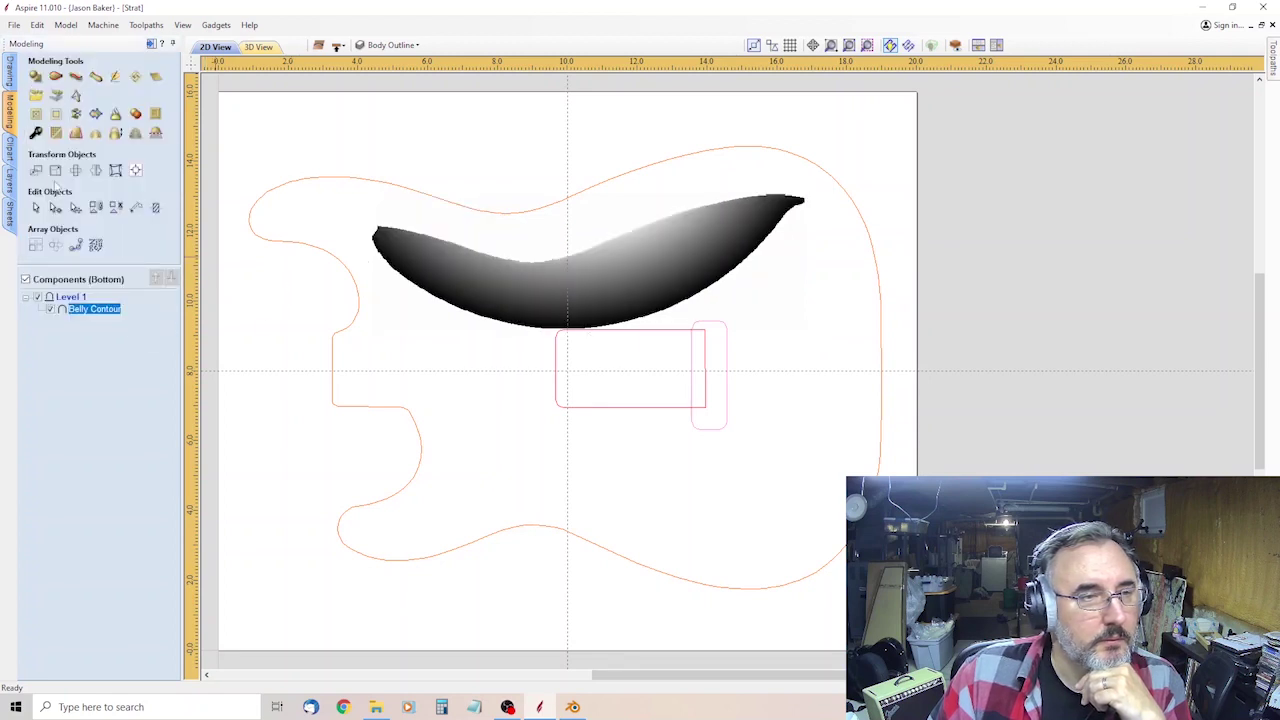
Set Belly Contour to Subtract, align it with the body's upper edge, and show the Toolpaths panel.
double_click(92, 309)
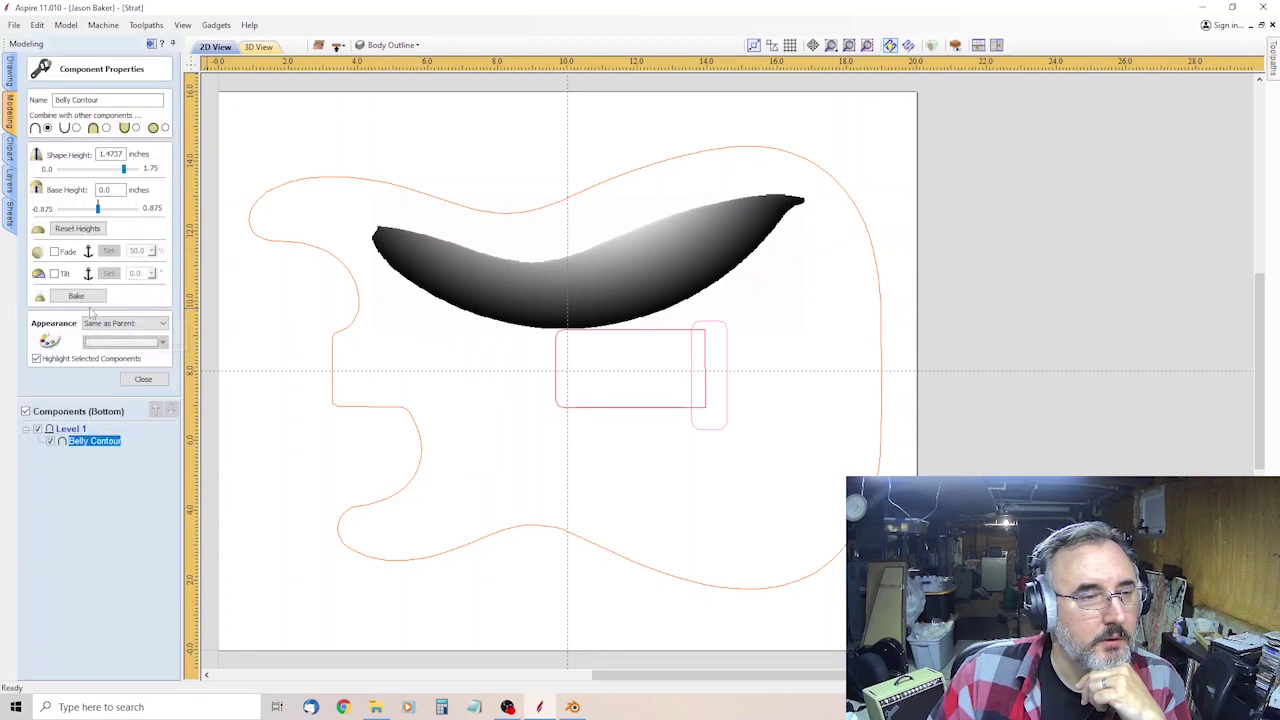
click(76, 128)
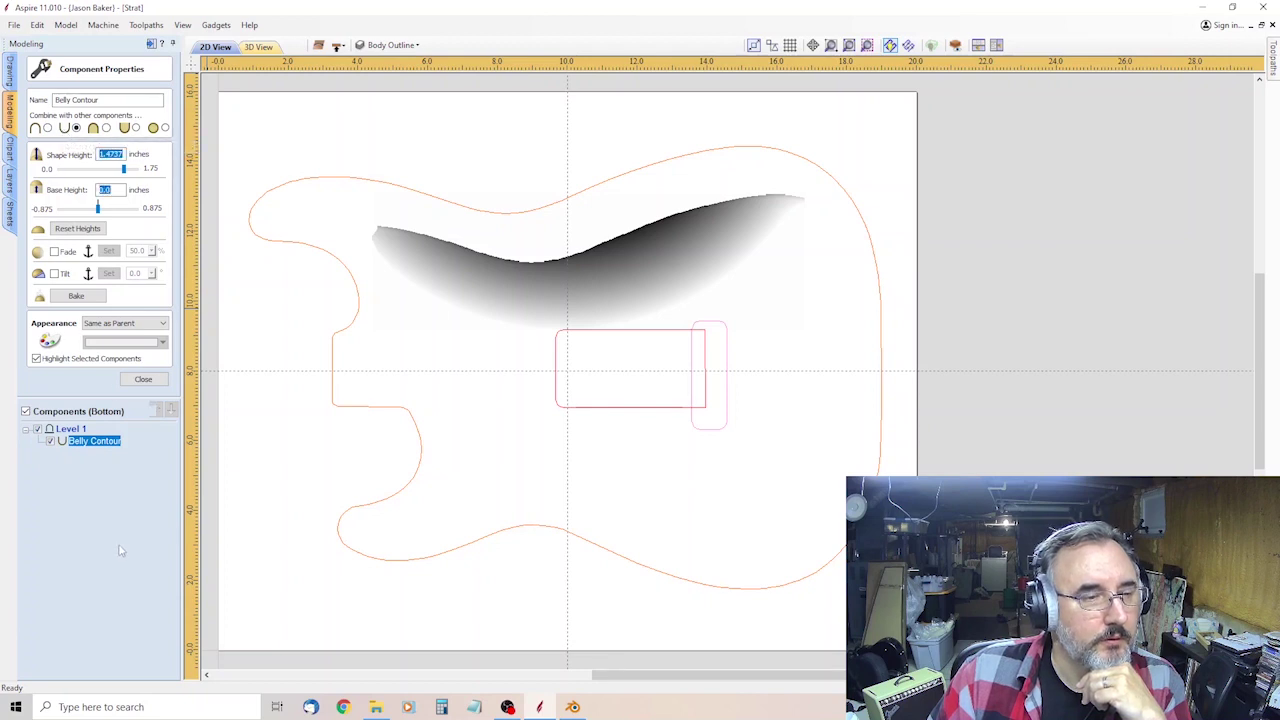
click(409, 366)
click(519, 281)
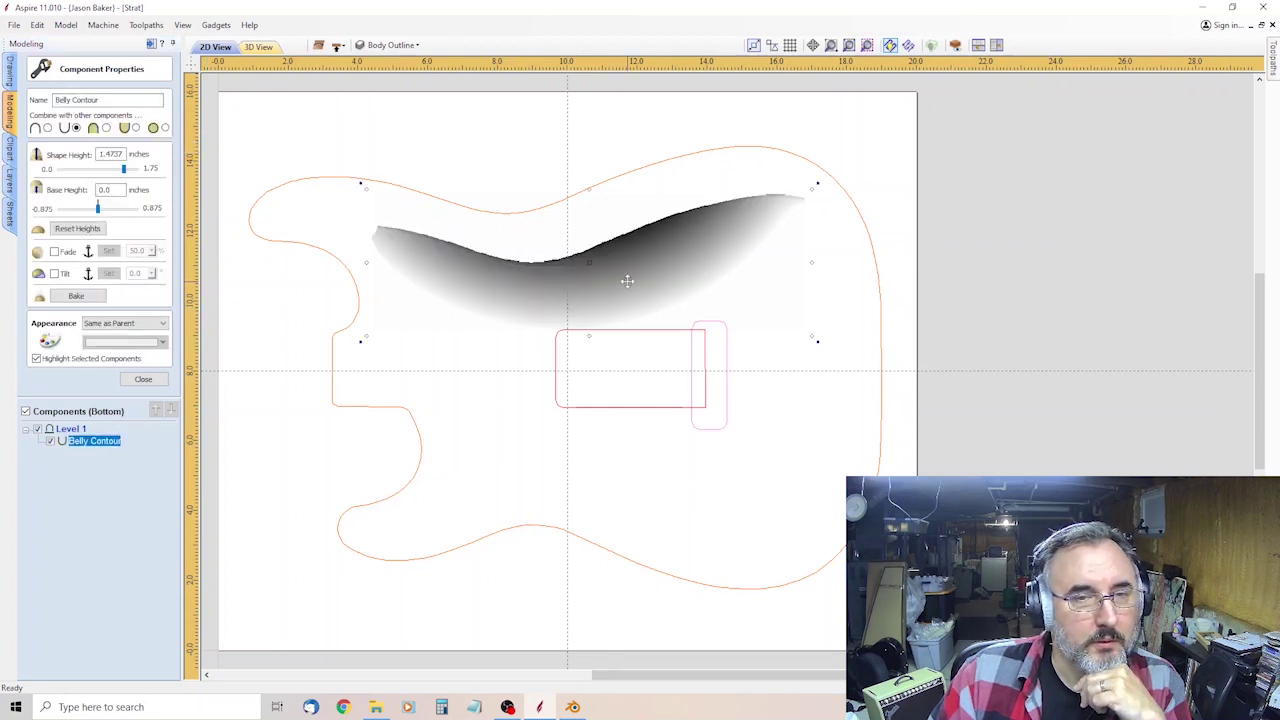
drag(627, 281, 602, 231)
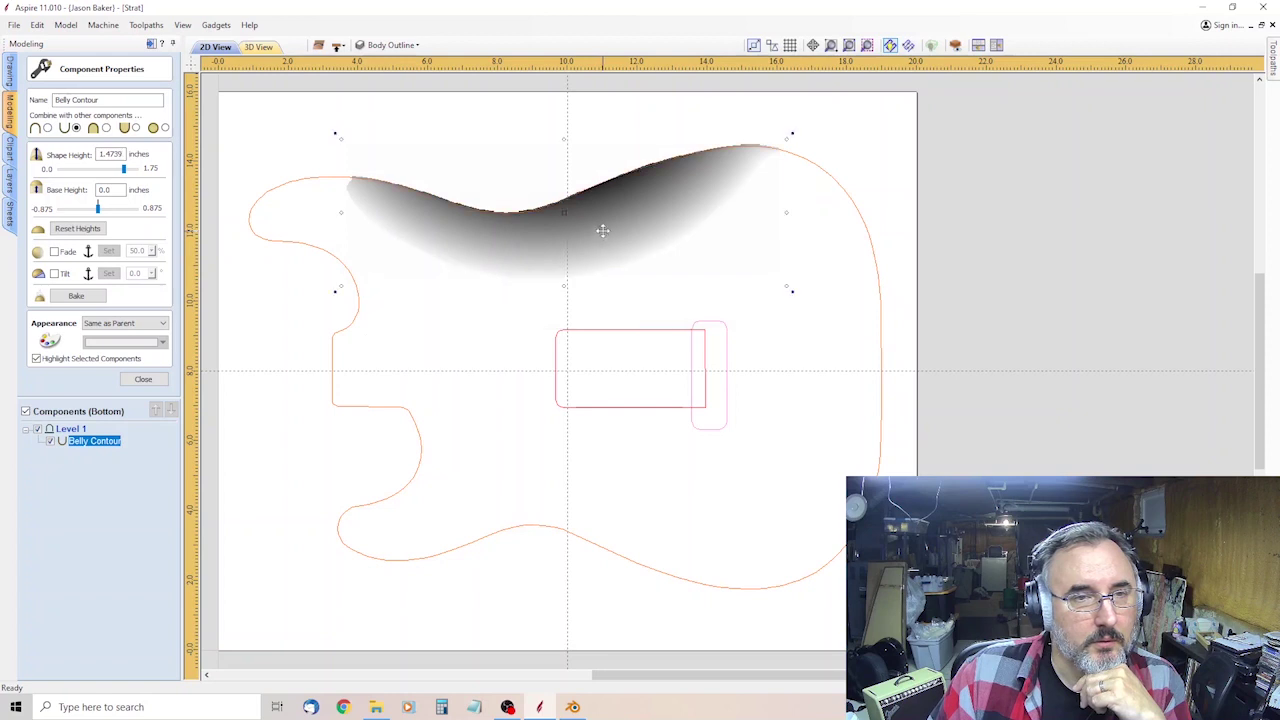
click(143, 379)
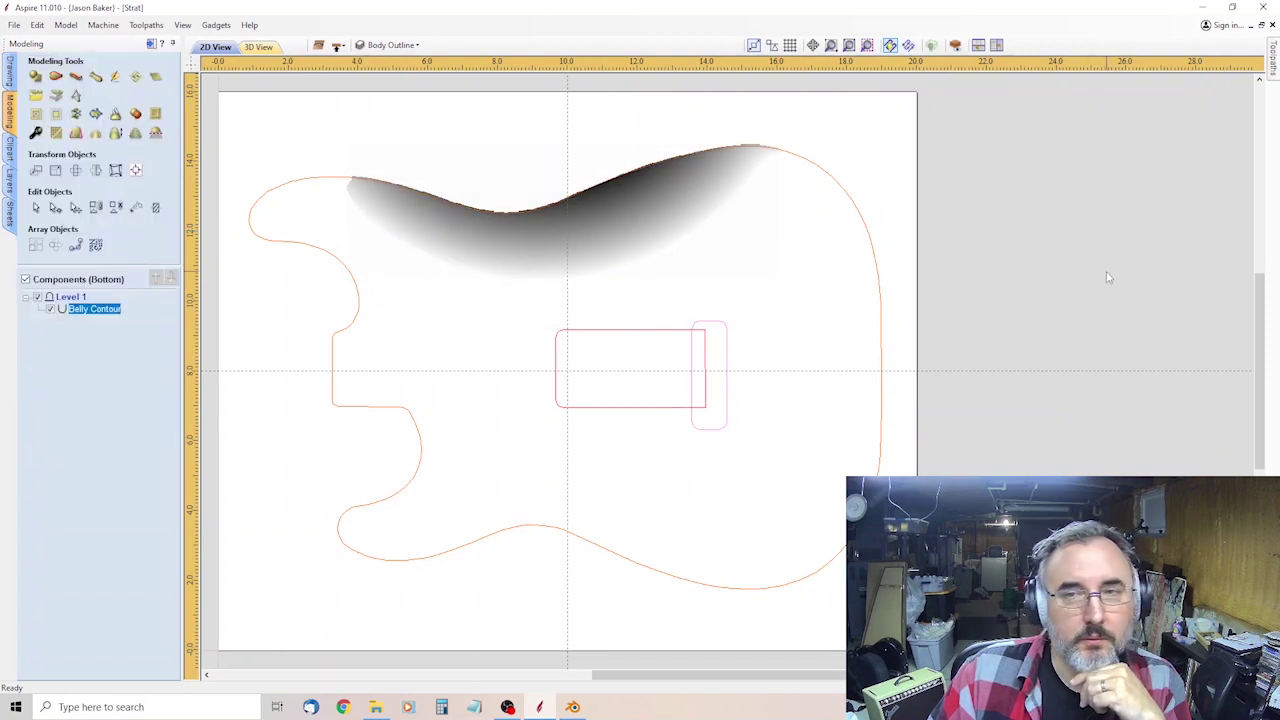
click(899, 280)
click(477, 263)
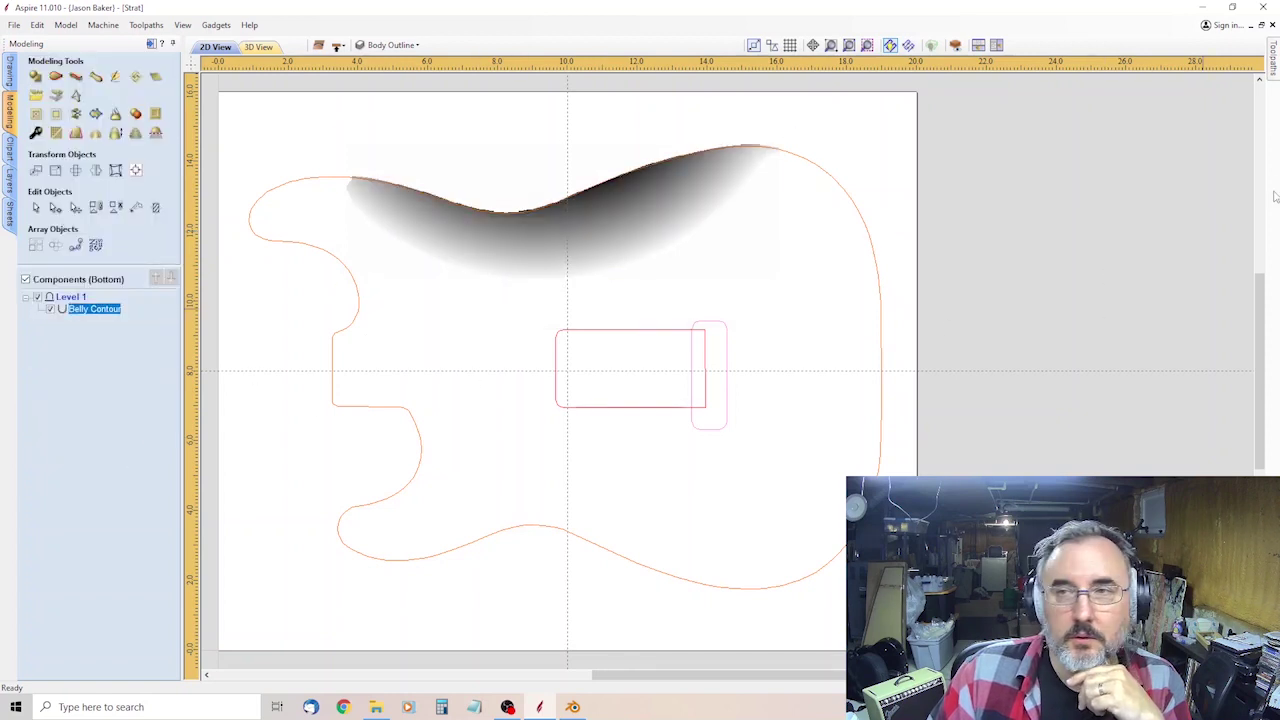
click(1275, 78)
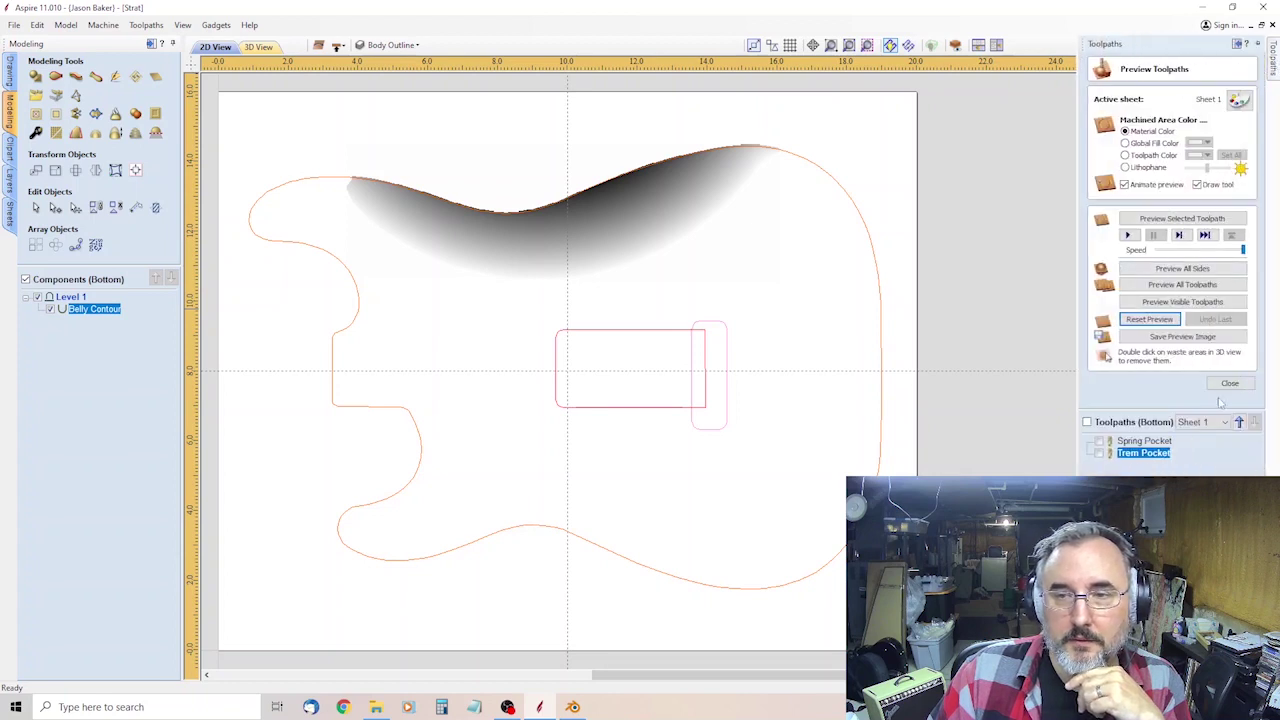
Set the model height to 1.75 inches in Material Setup and recalculate all toolpaths.
click(1229, 383)
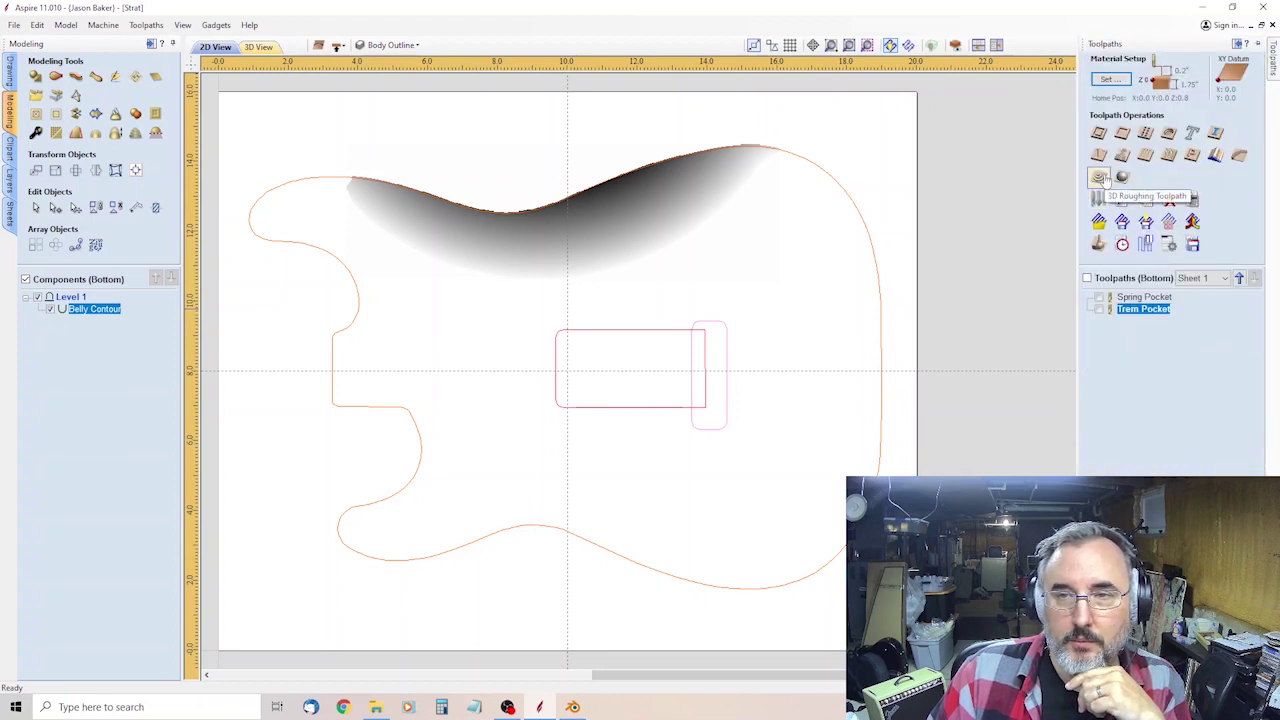
click(1110, 79)
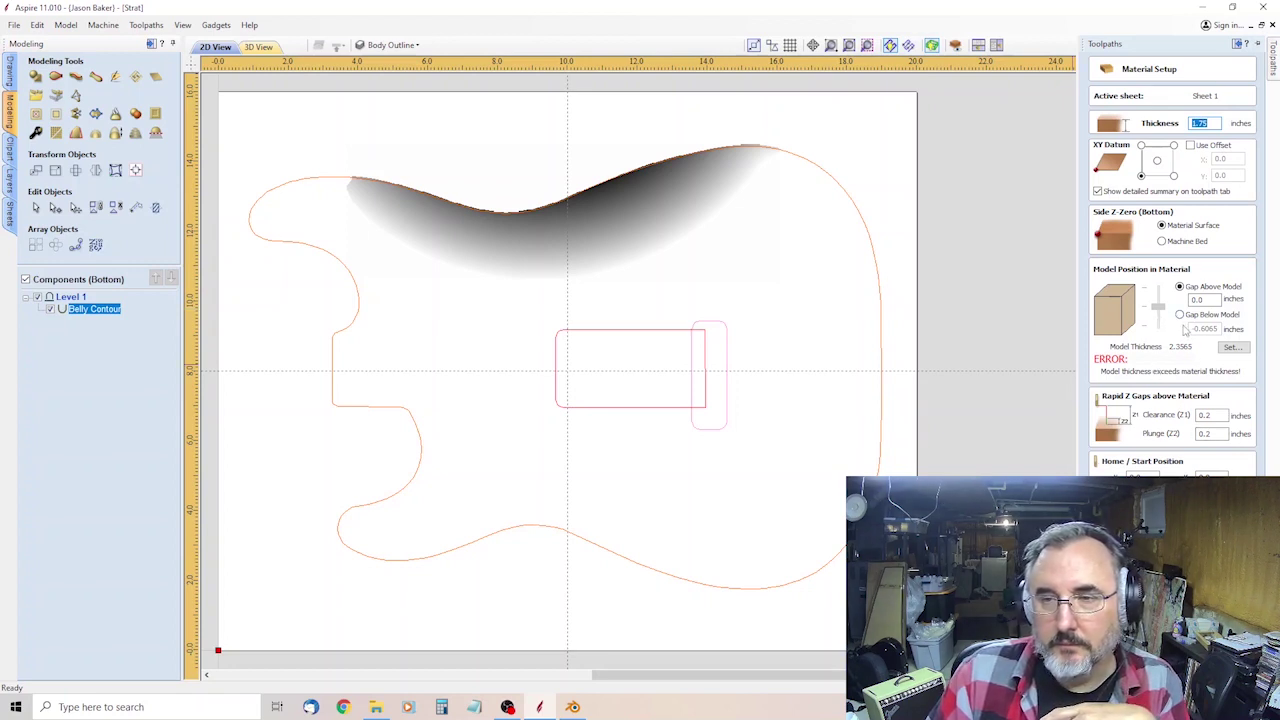
click(1232, 347)
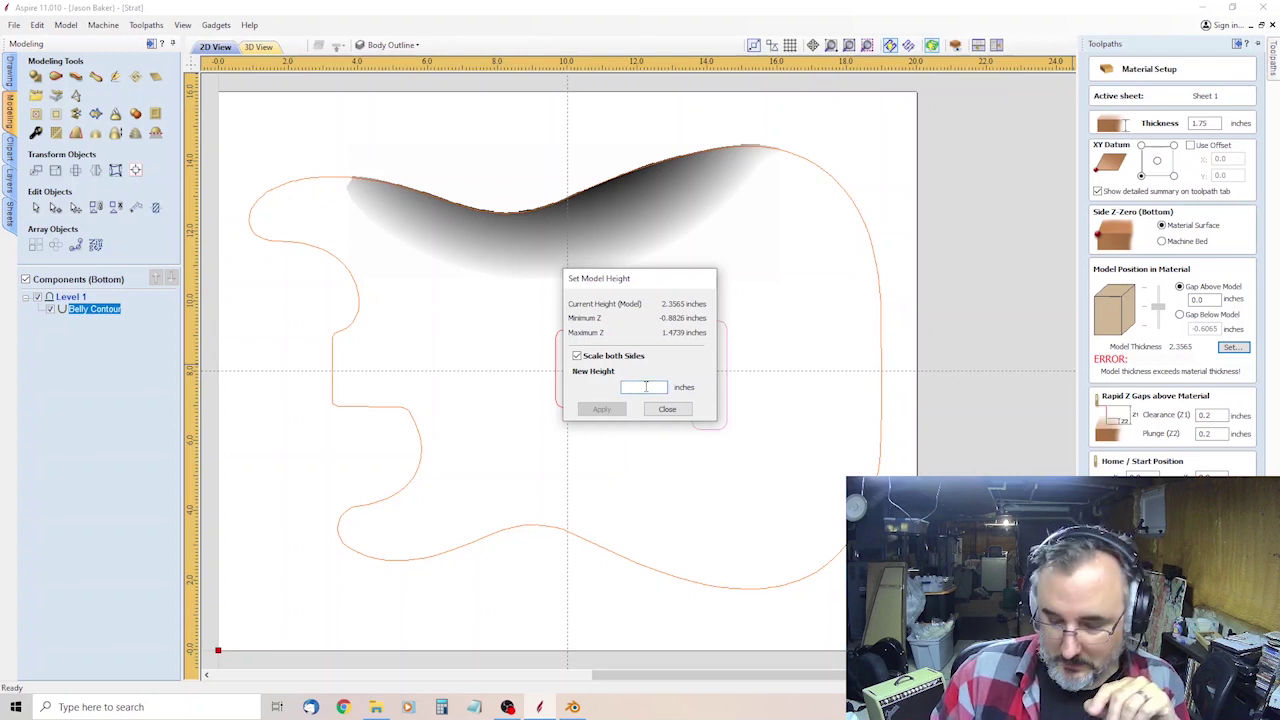
text(1.75)
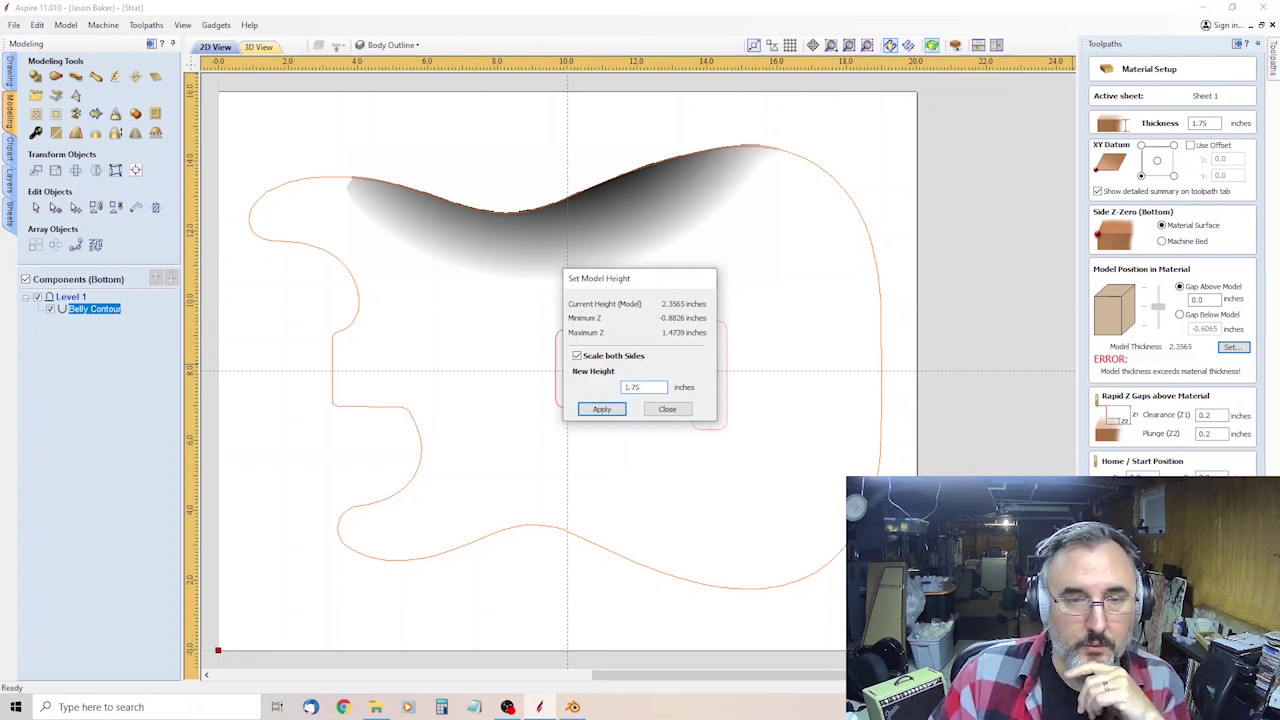
click(602, 409)
click(688, 412)
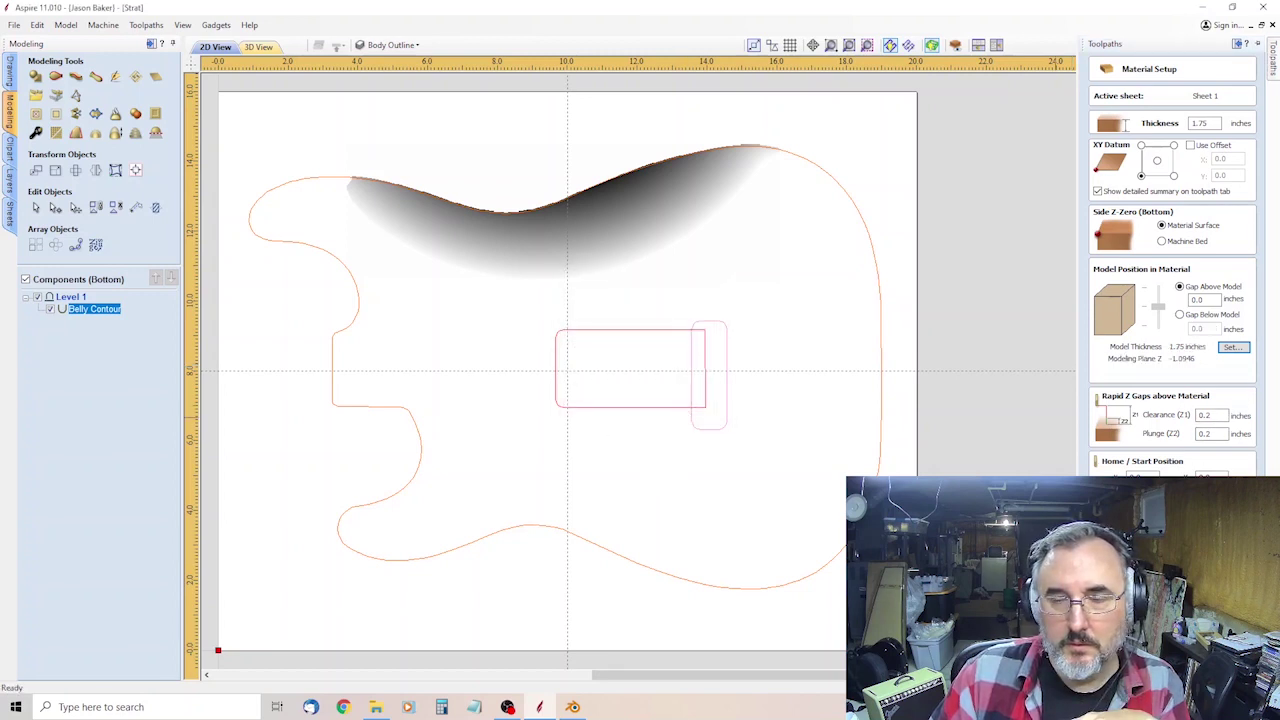
key(Return)
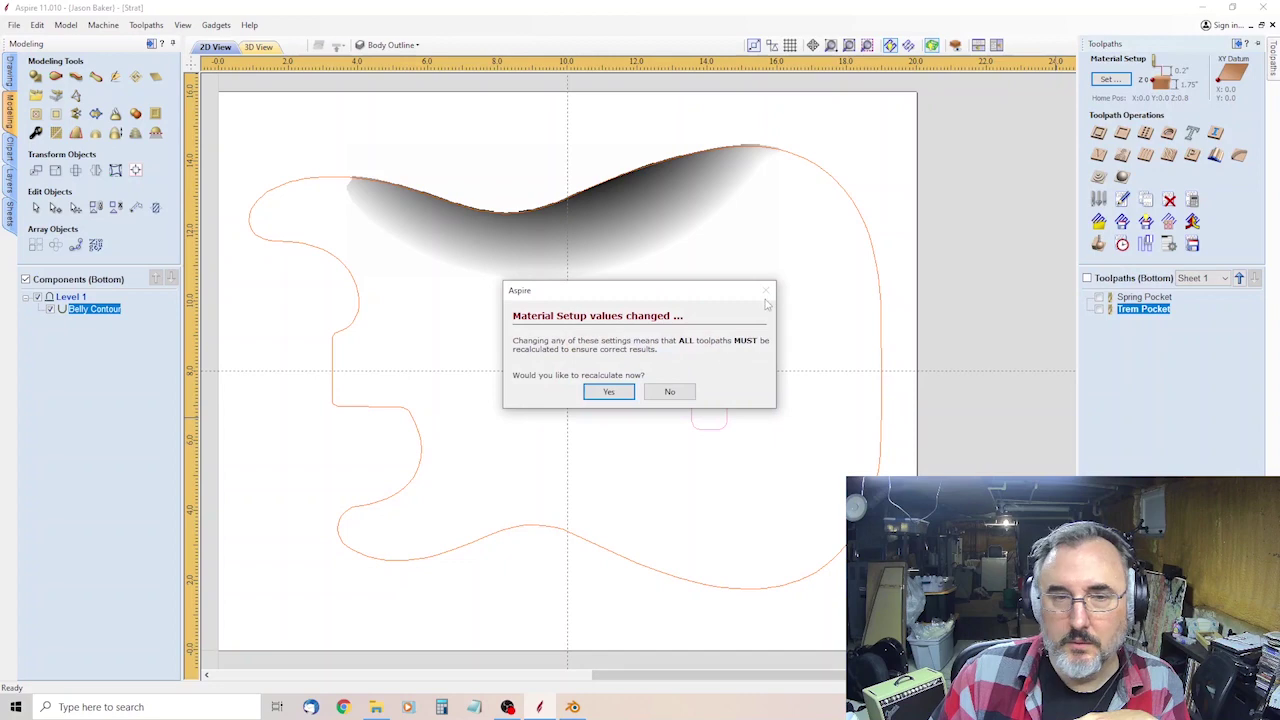
click(630, 396)
Acknowledge the cut-through warnings and recalculate the roughing toolpath with a 3D preview.
click(617, 421)
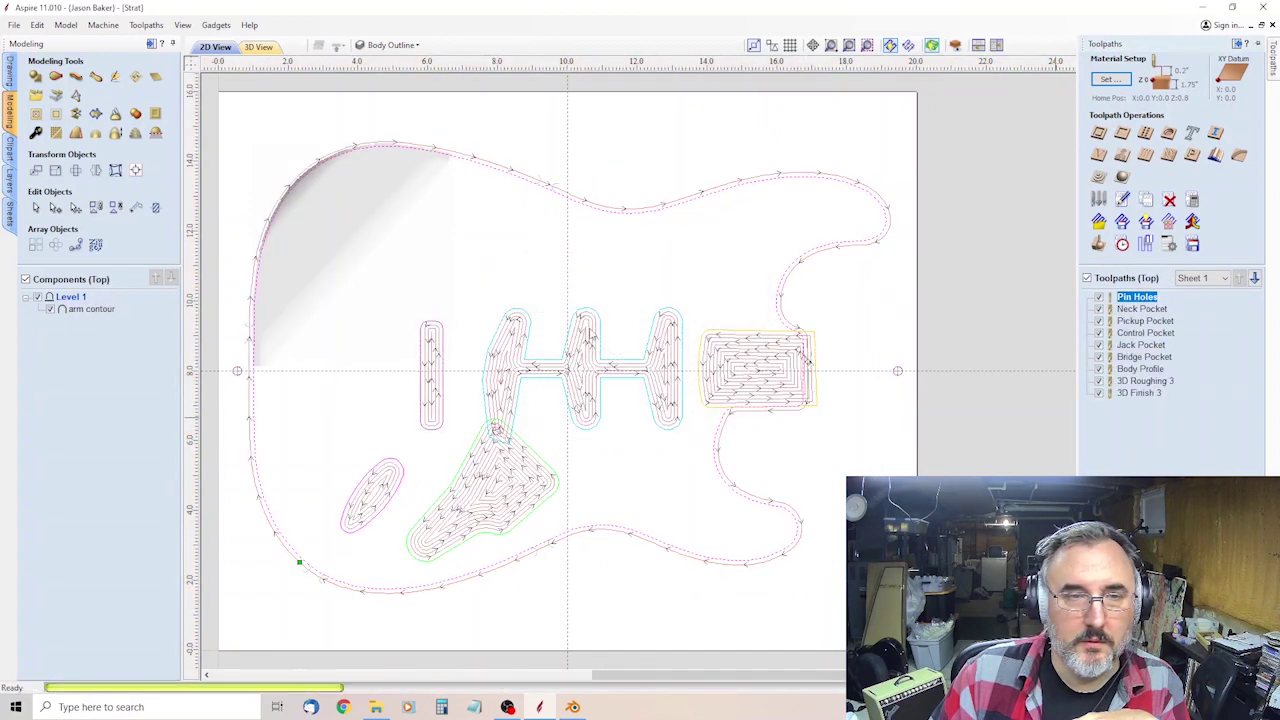
click(641, 412)
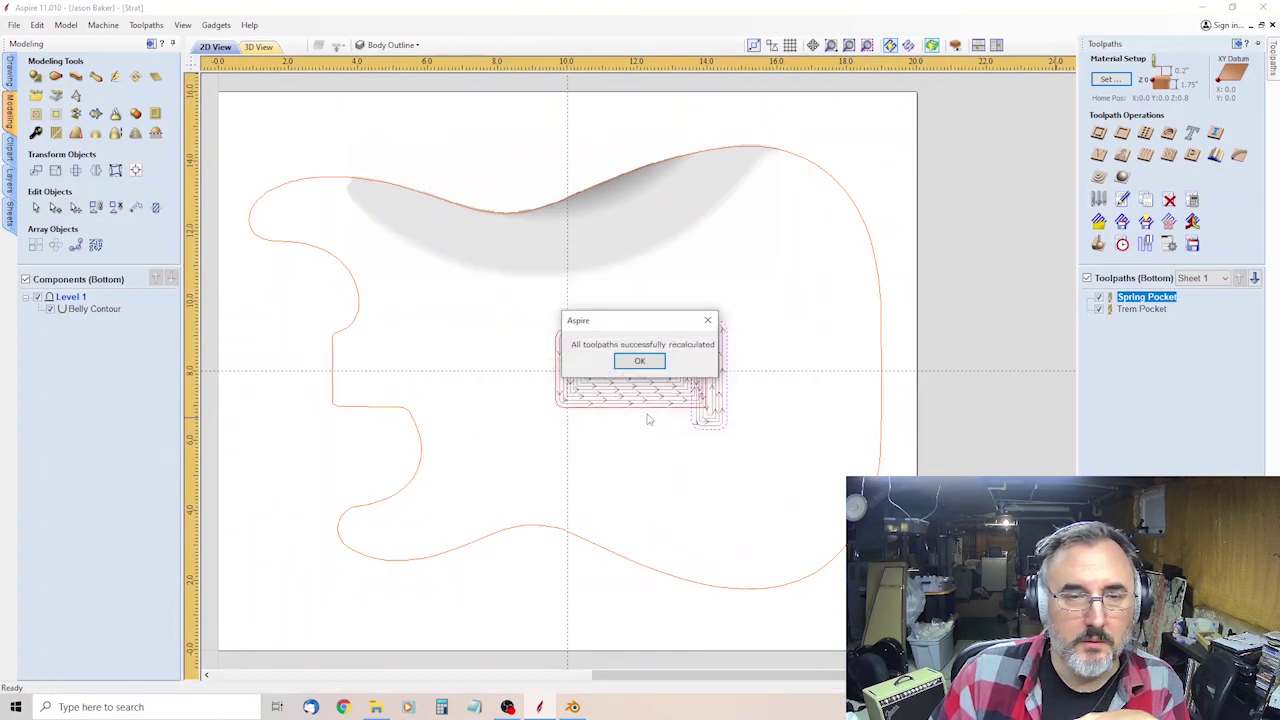
click(640, 362)
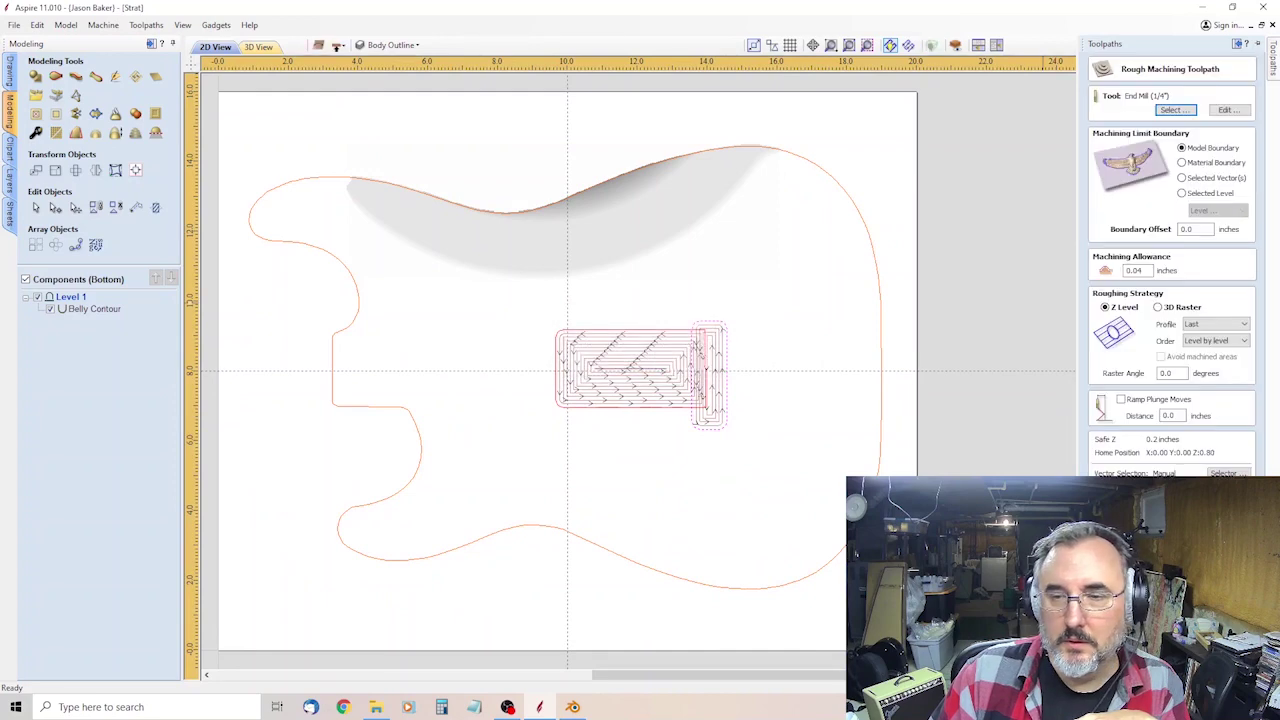
click(1113, 303)
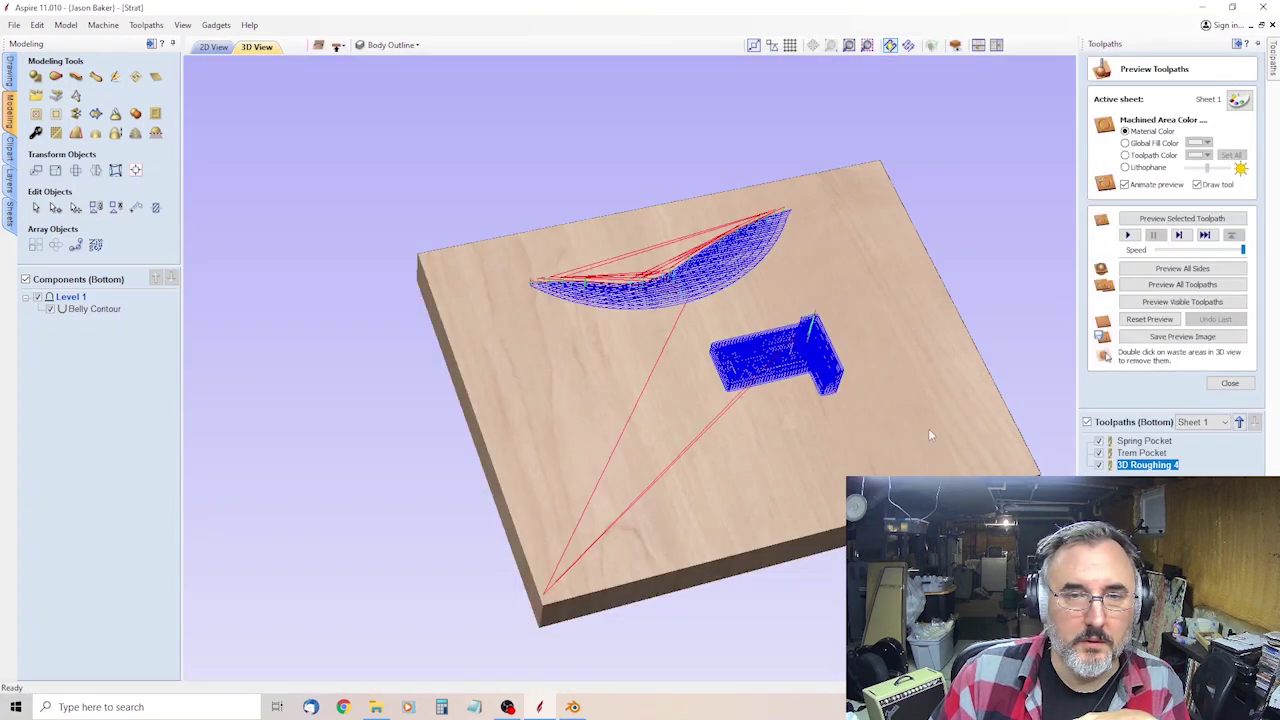
mouse_move(1274, 75)
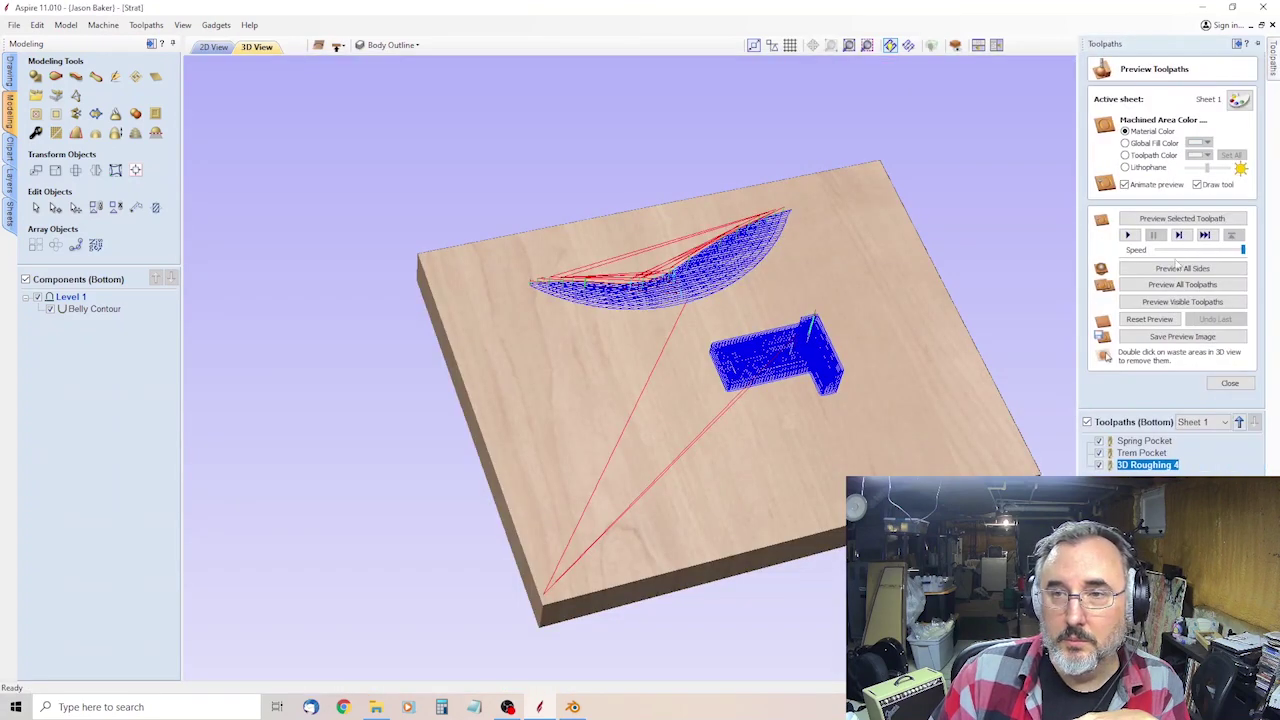
click(1229, 383)
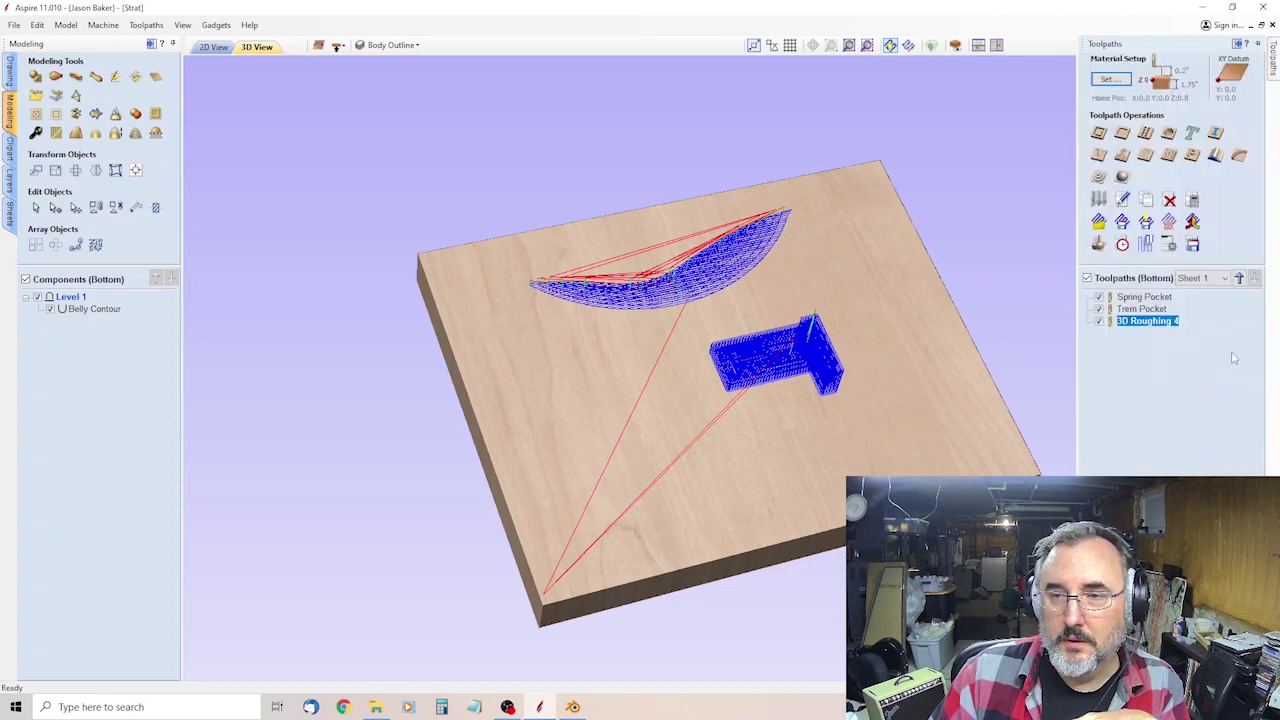
Calculate a 3D finishing toolpath with the 1/8-inch ball nose and simulate all toolpaths.
click(1122, 178)
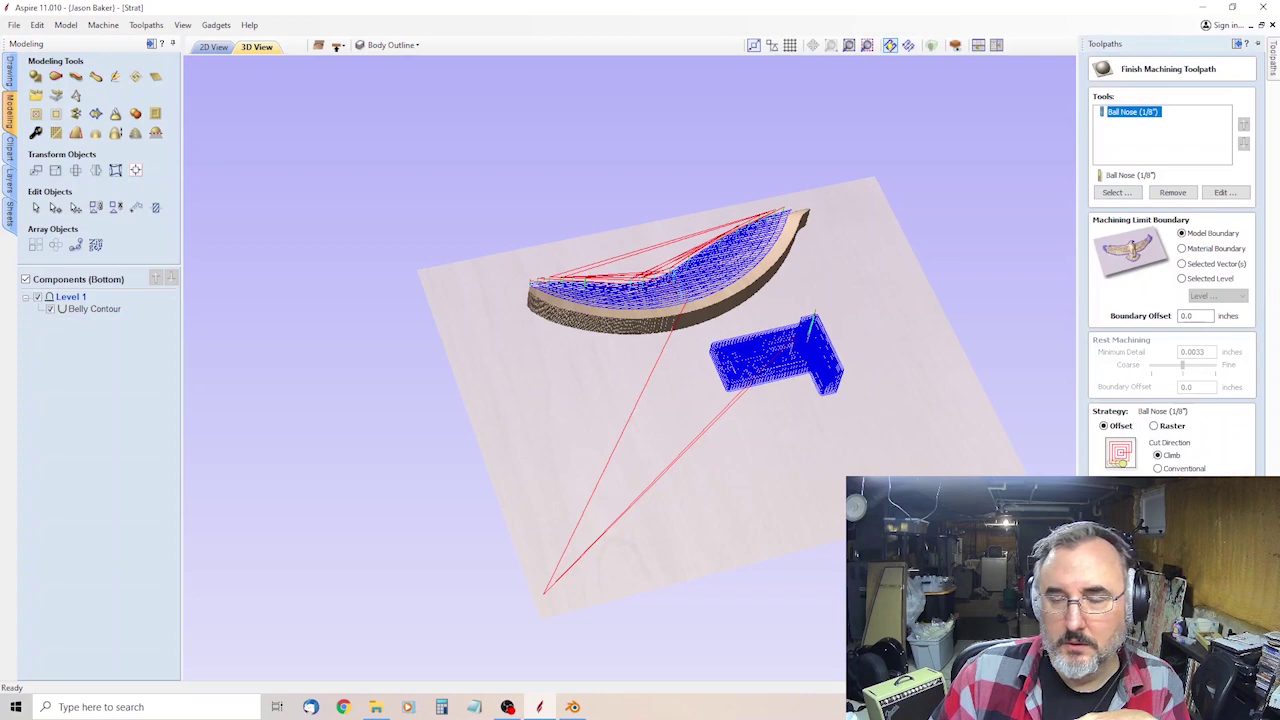
click(1130, 662)
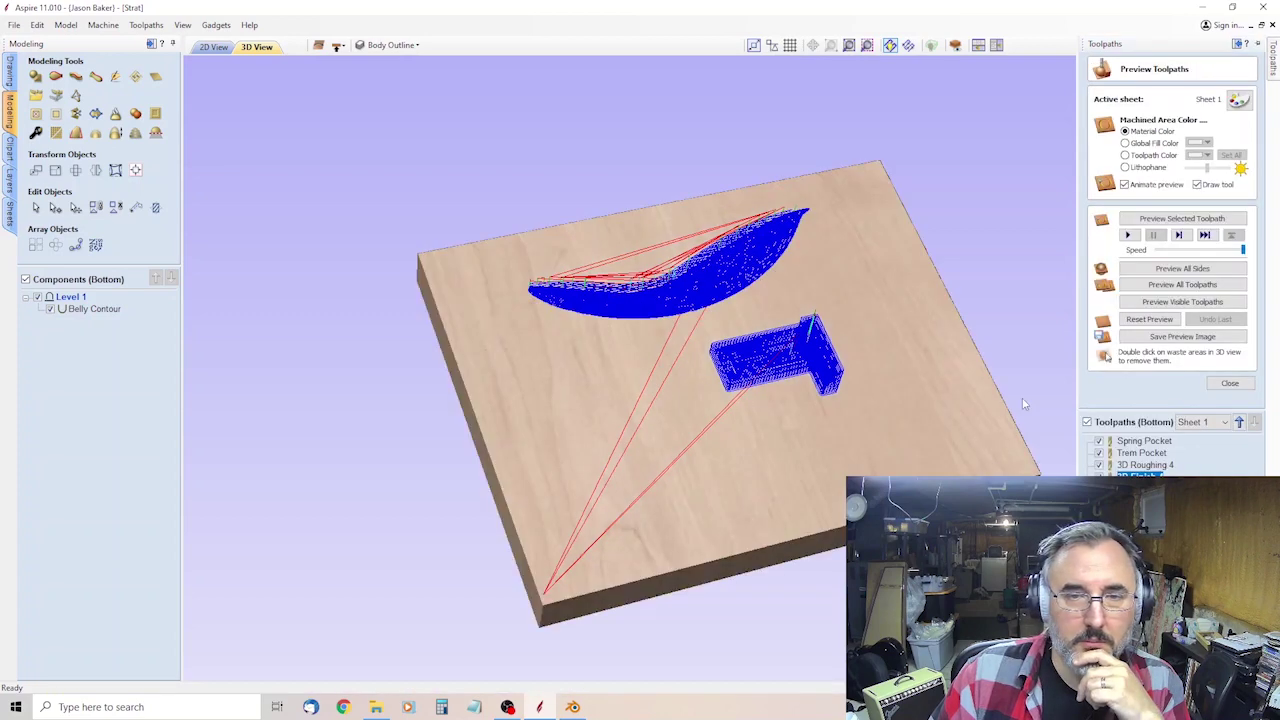
mouse_move(1272, 66)
click(1180, 283)
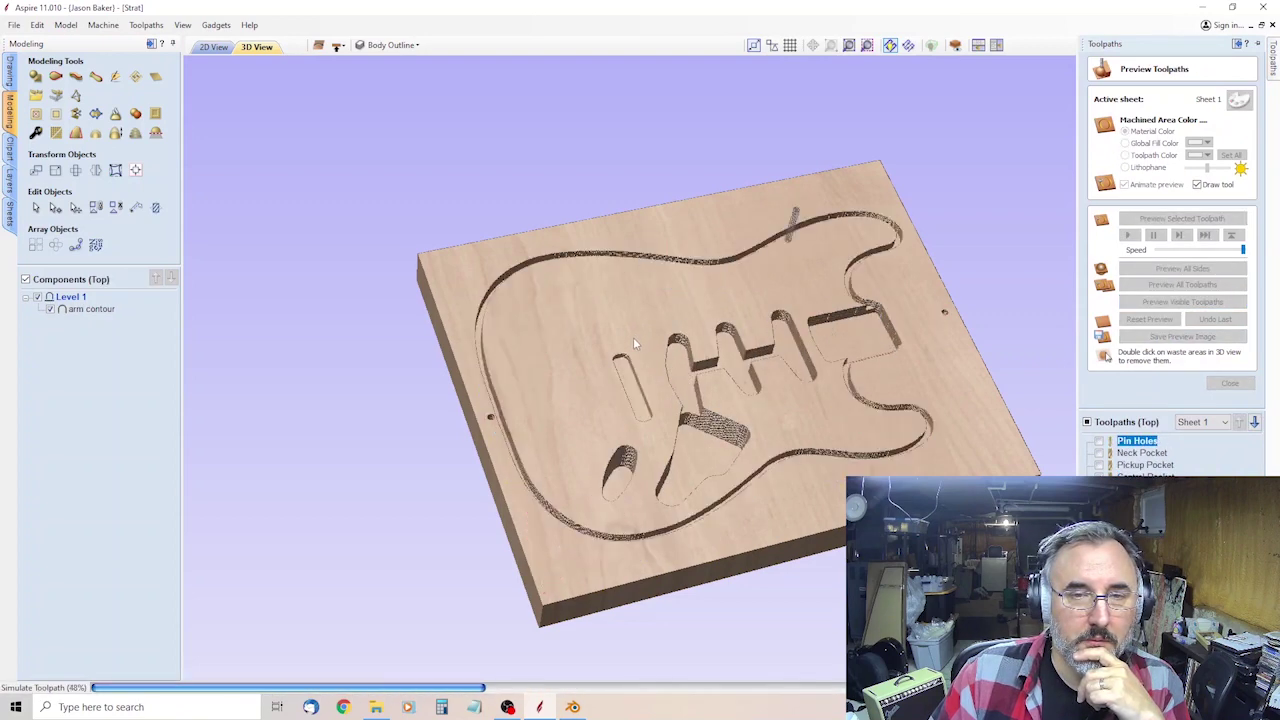
Inspect the carved back and belly cut, then flip the preview to the top side.
drag(619, 349, 707, 170)
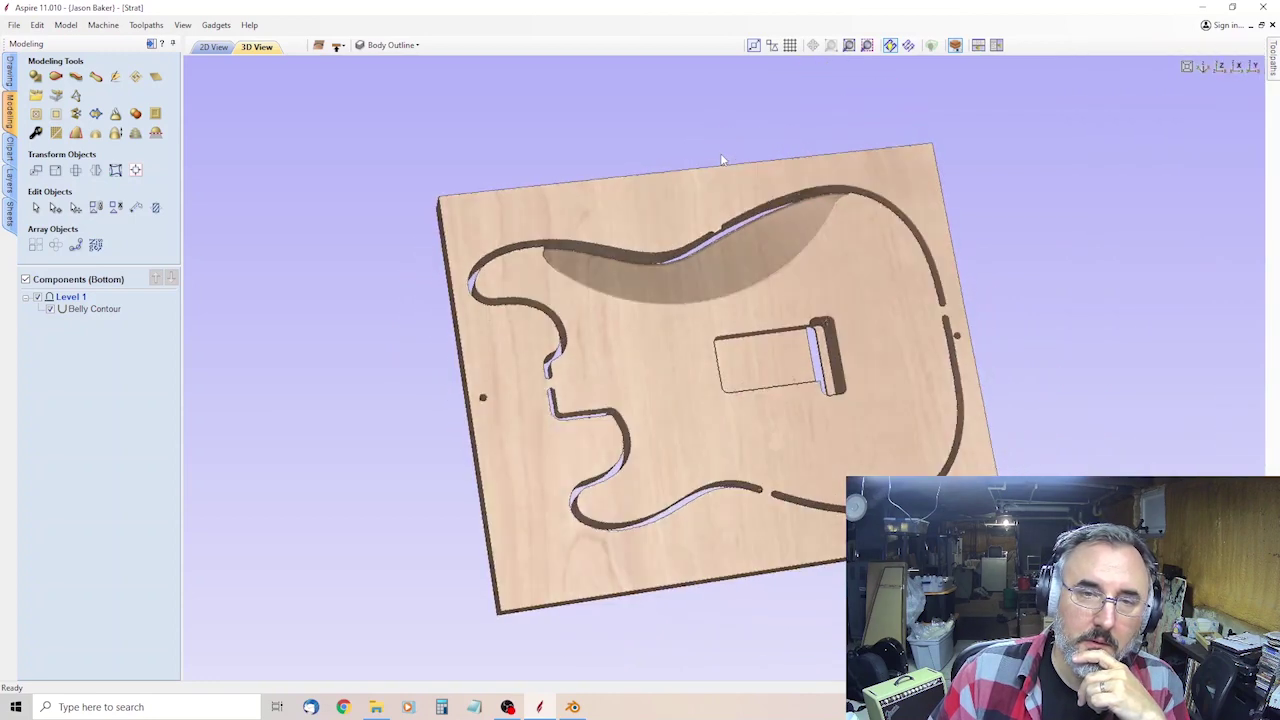
drag(722, 160, 679, 232)
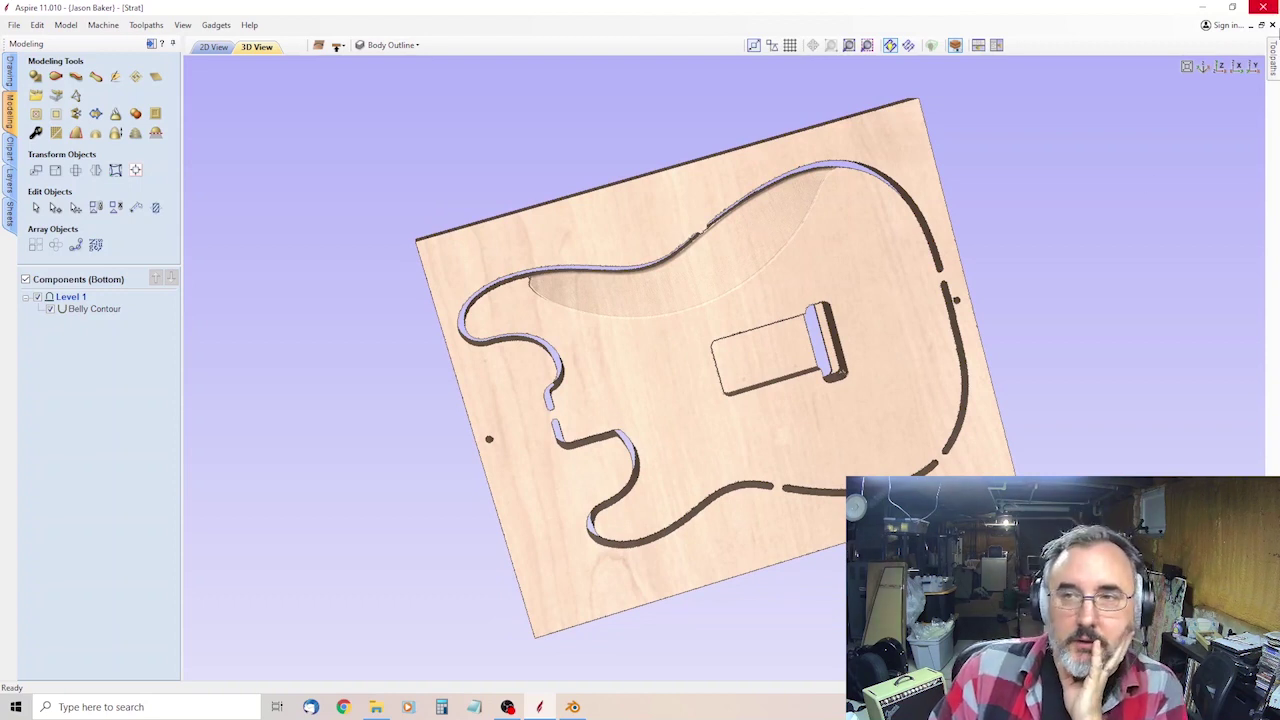
click(1272, 62)
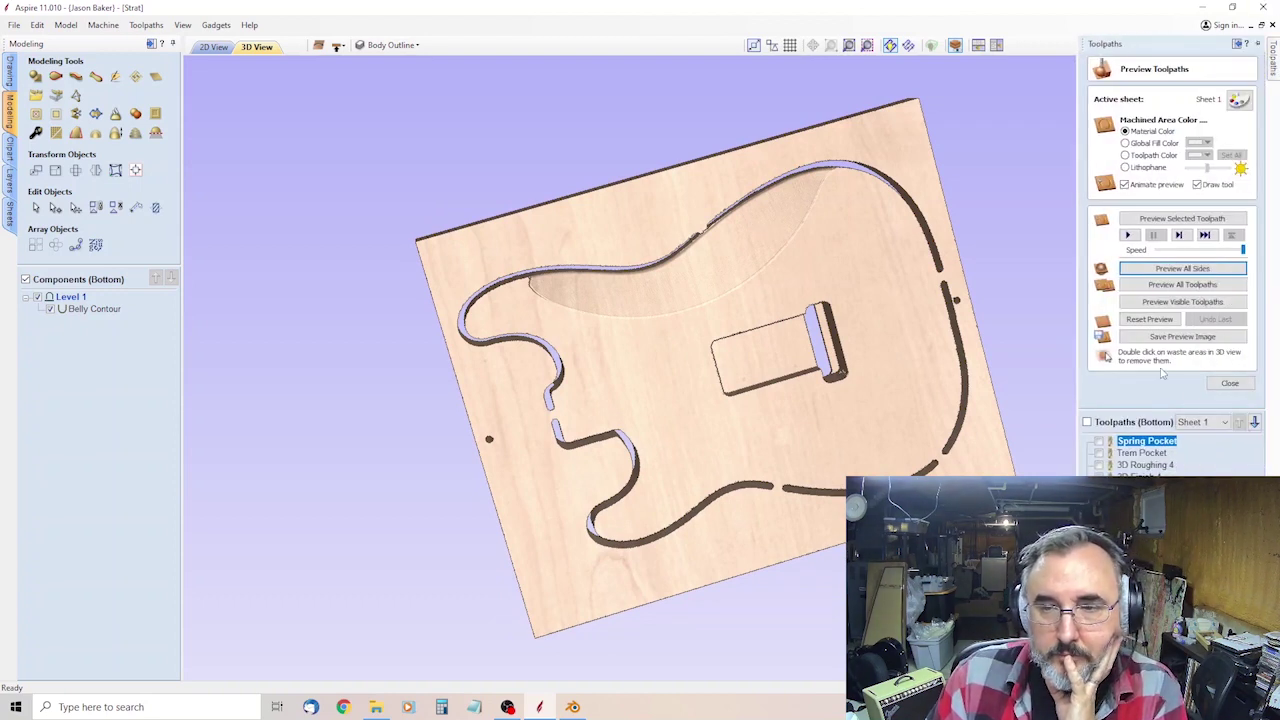
click(337, 45)
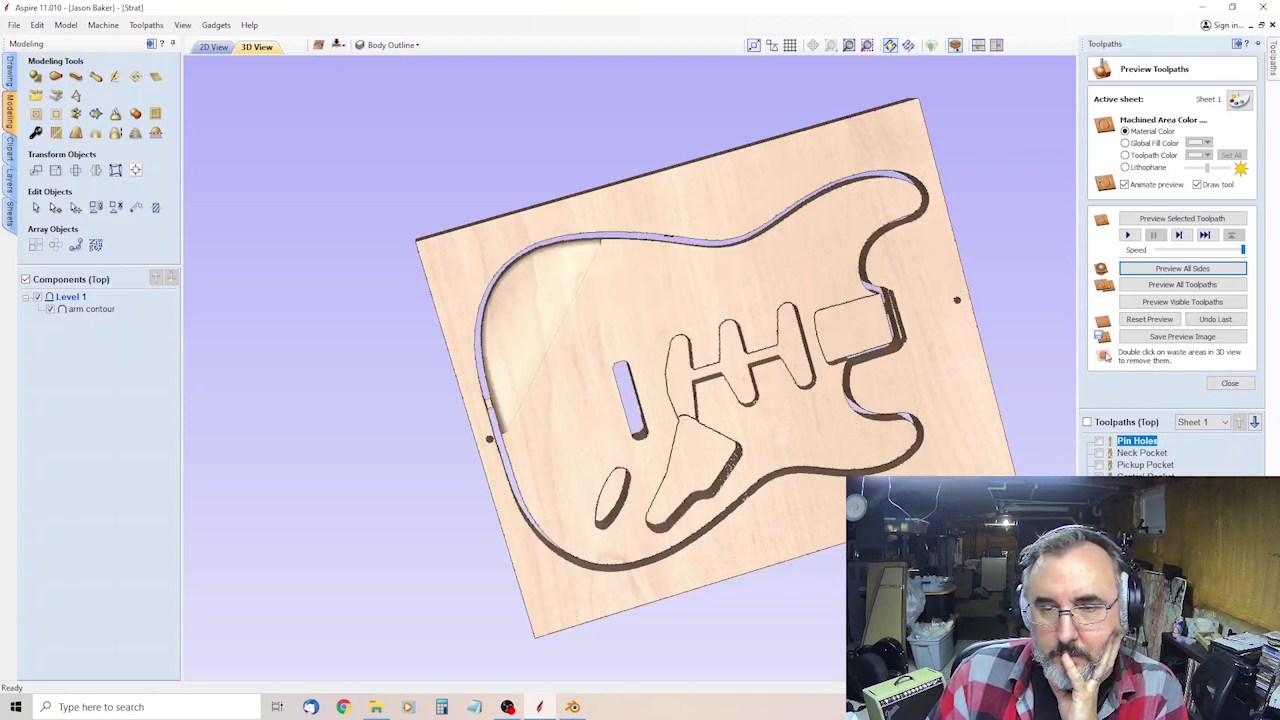
Remove tabs from the body outline profile, recalculate it, and preview the visible top toolpaths.
click(1239, 421)
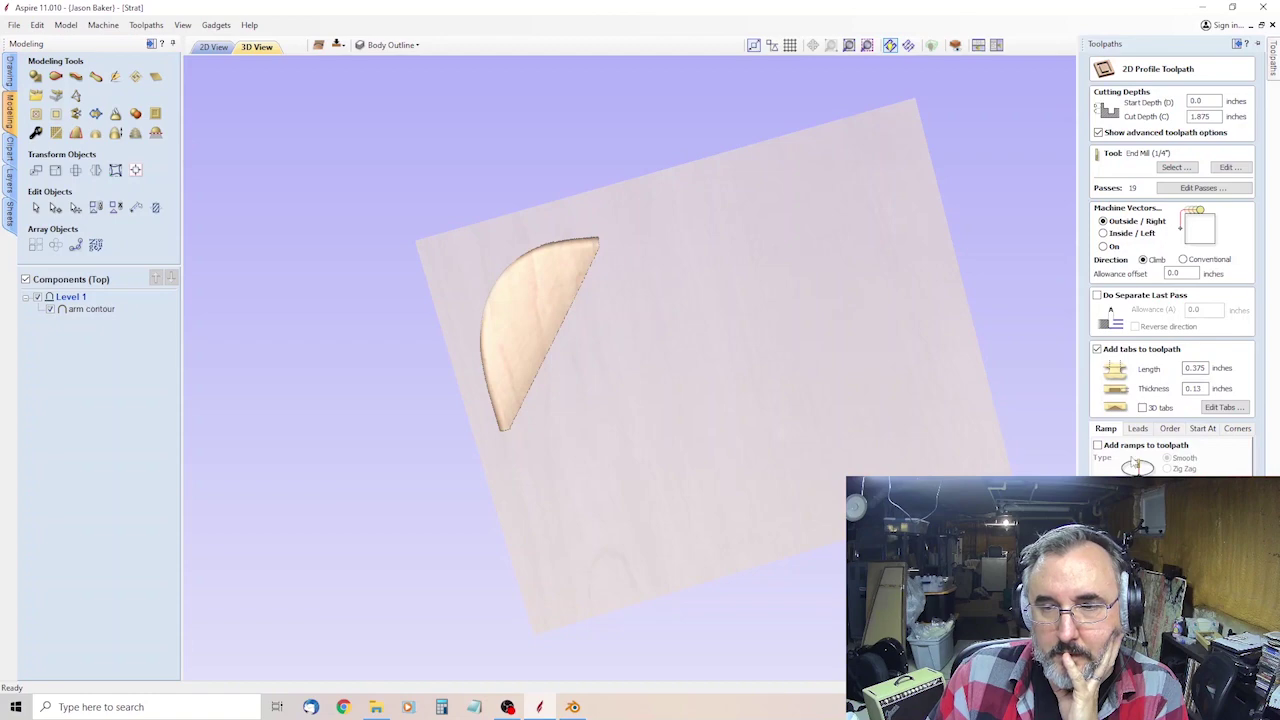
click(1097, 349)
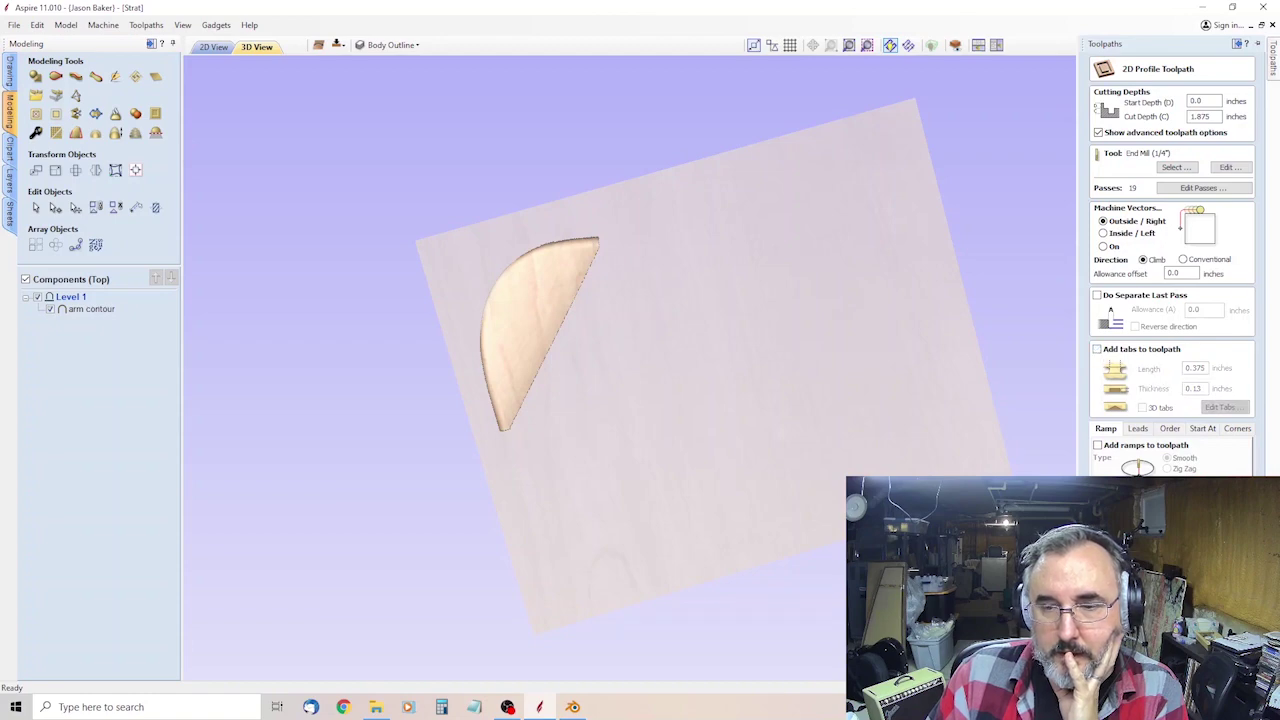
click(608, 428)
click(1172, 304)
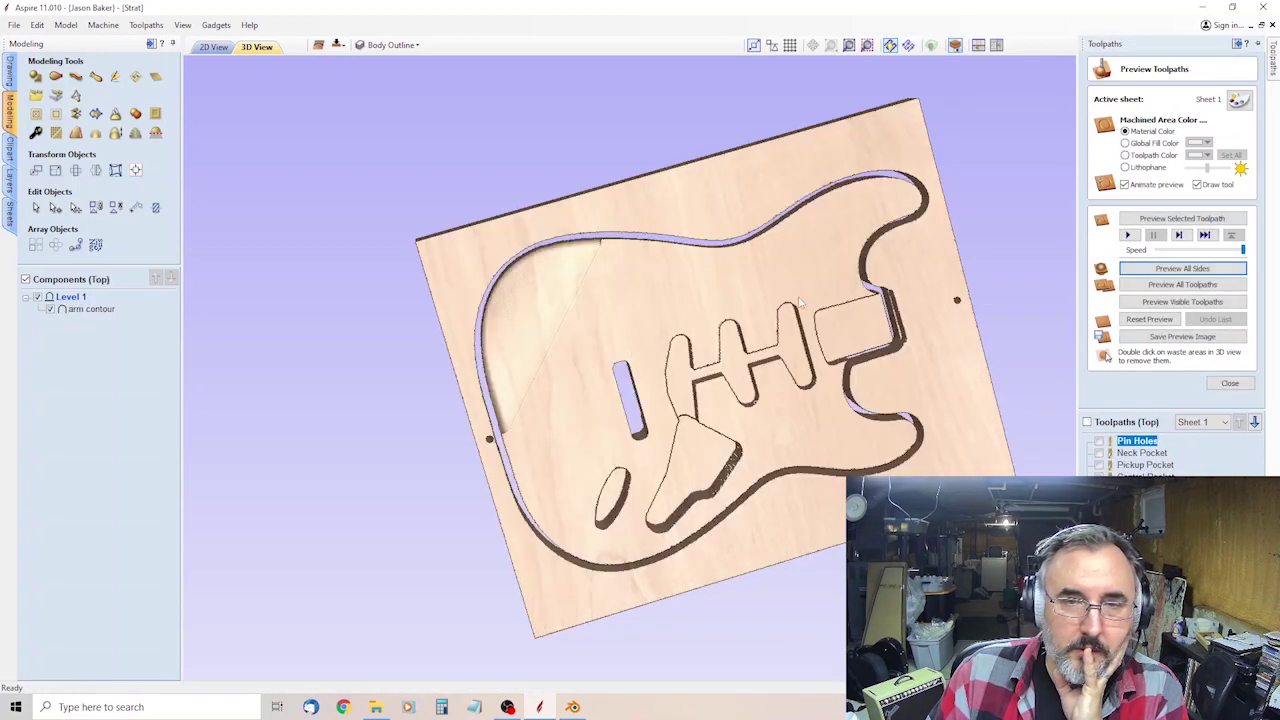
Remove the waste material around the body and orbit to an oblique view of the cut-out Strat.
double_click(789, 172)
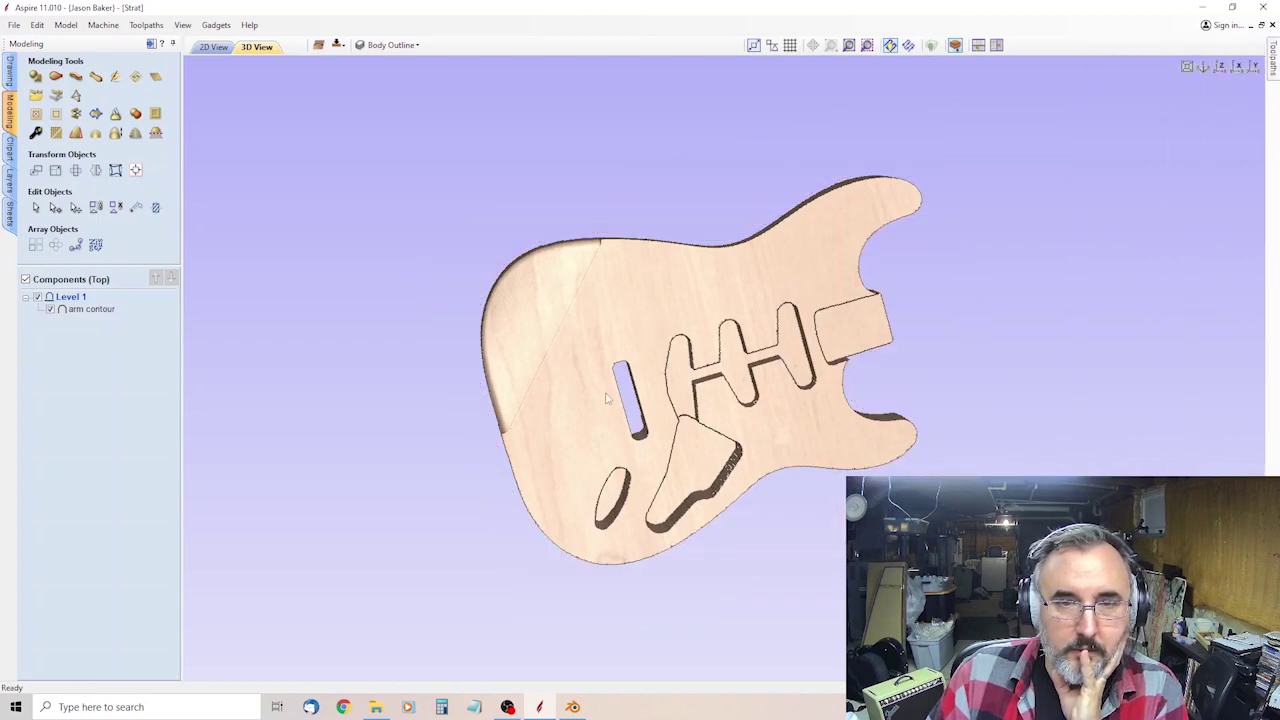
drag(630, 398, 753, 519)
drag(779, 380, 807, 224)
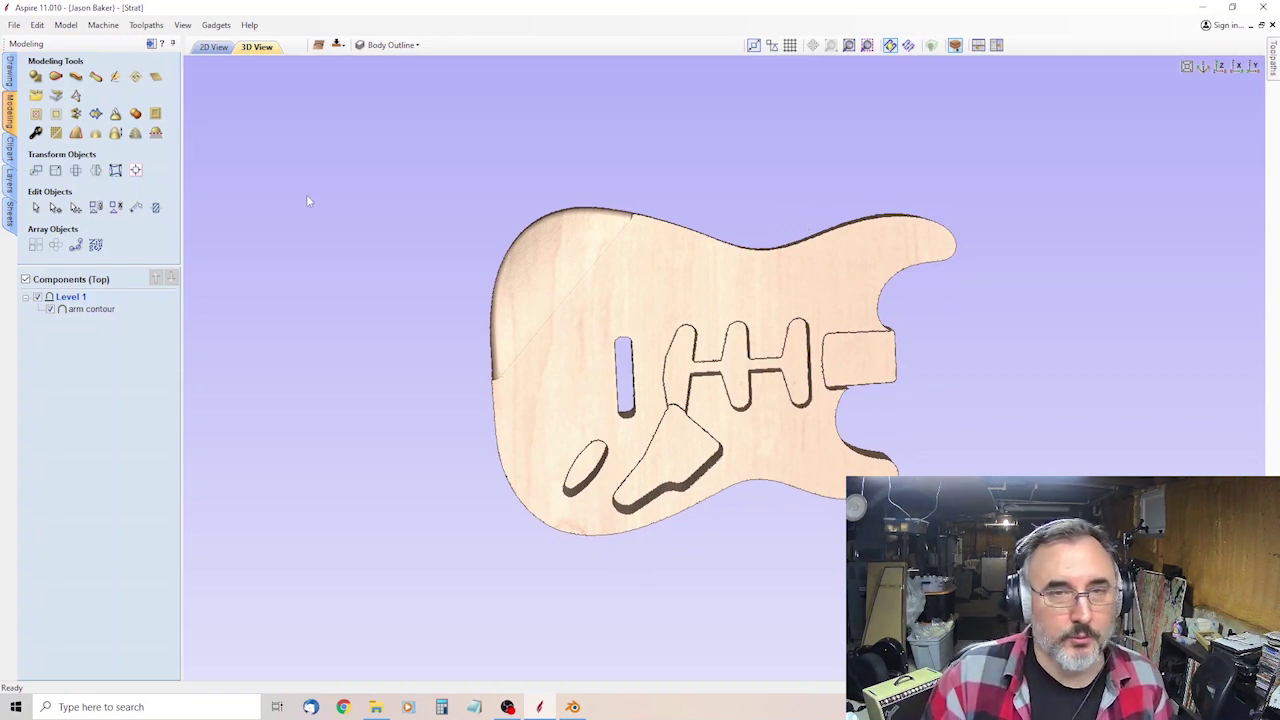
mouse_move(574, 709)
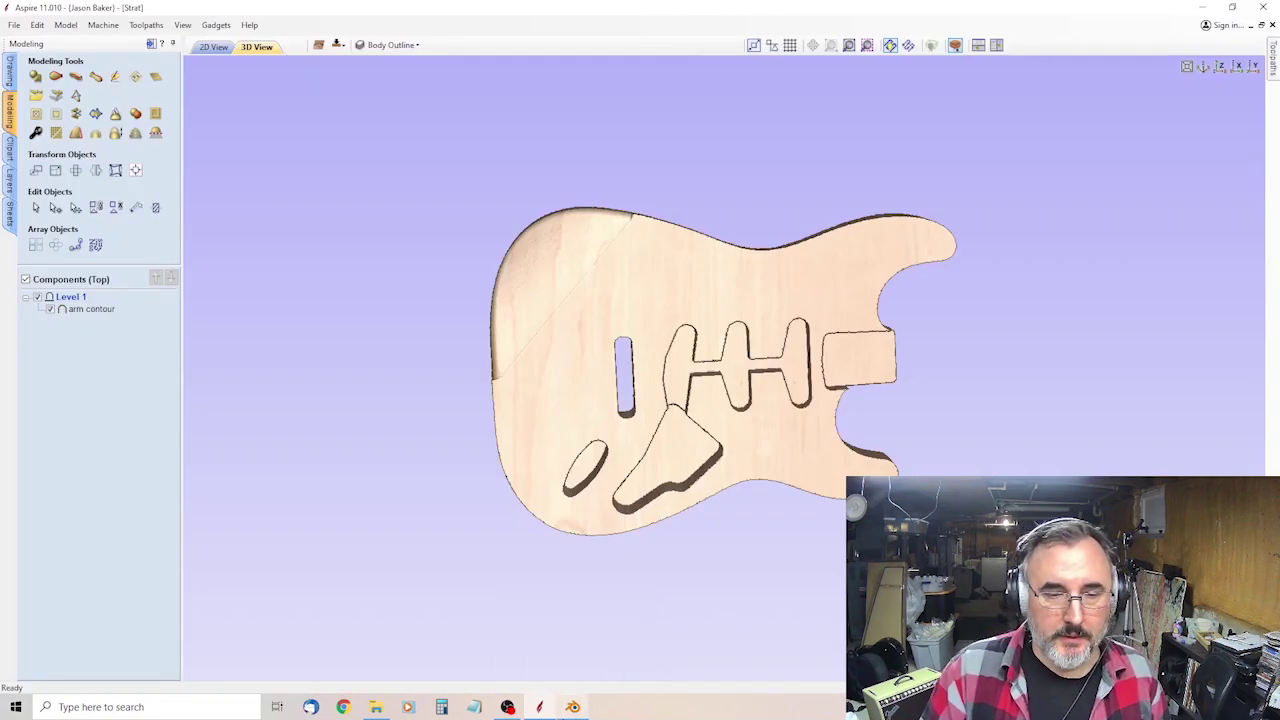
Switch to Blender to view the orange wireframe body mesh, then return to Aspire.
click(572, 707)
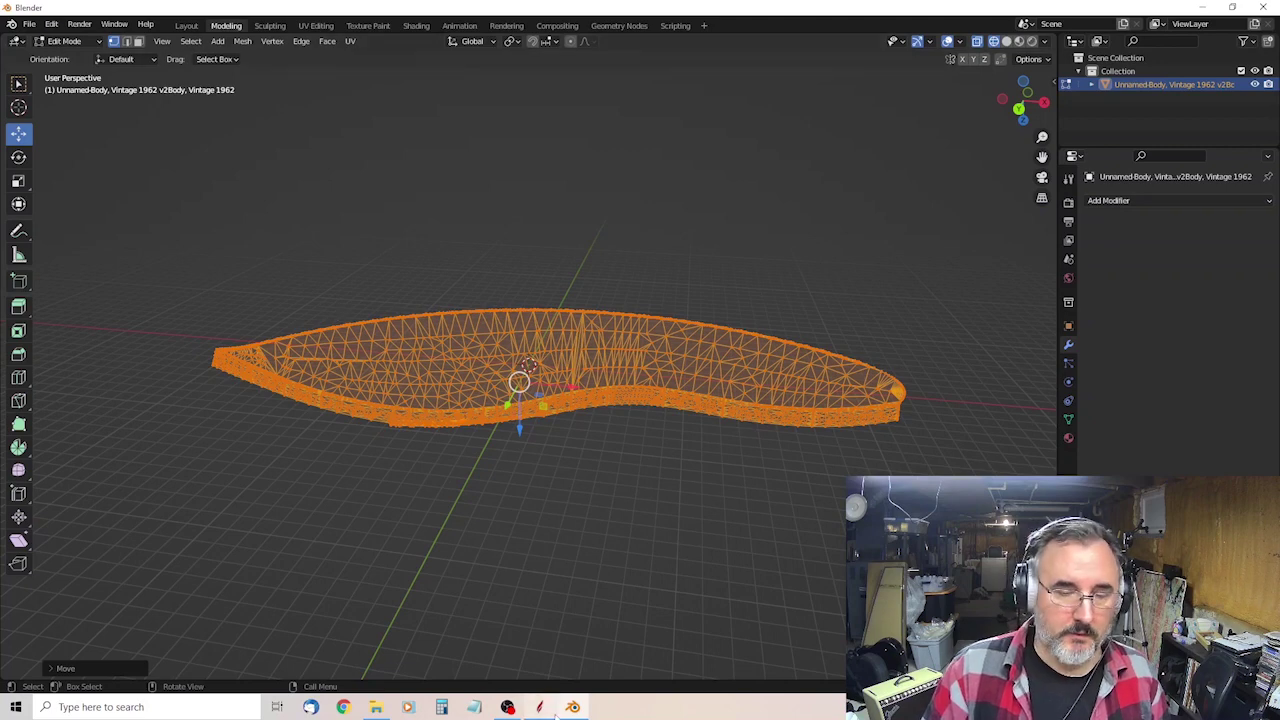
click(539, 706)
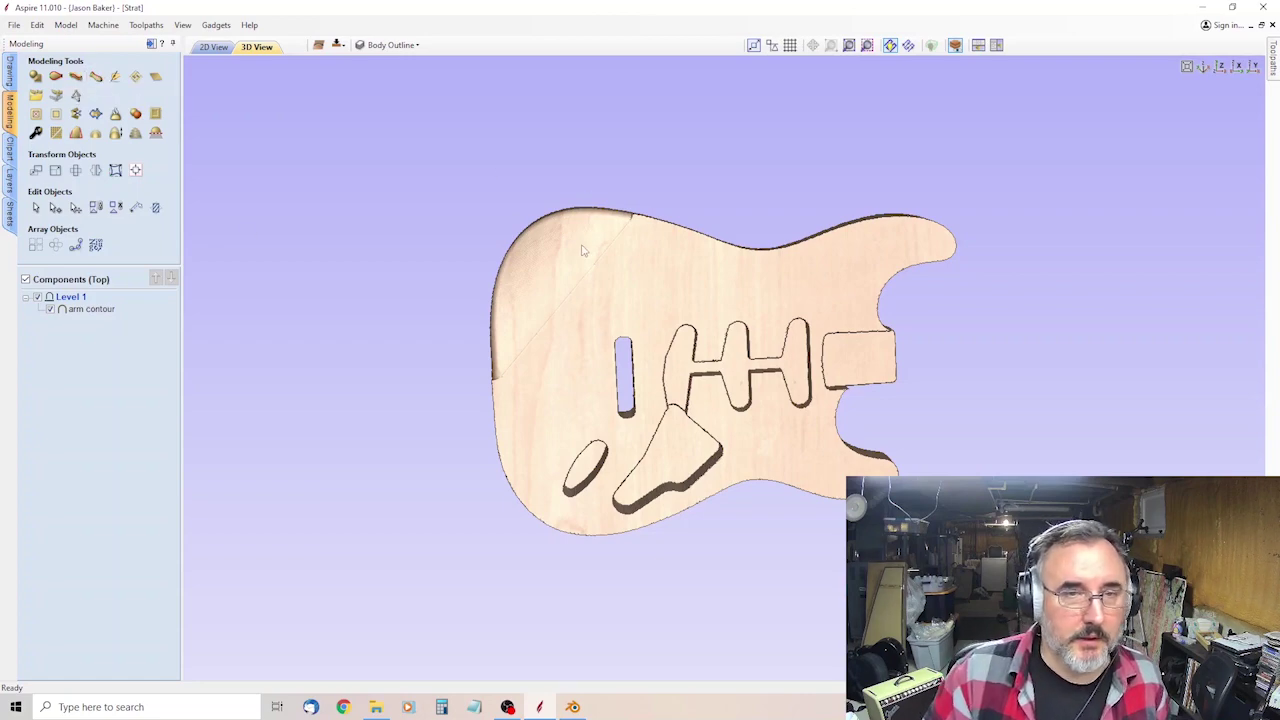
Start sculpting a new blank component and paint a smoothing stroke down the board.
drag(600, 232, 683, 366)
drag(605, 237, 558, 294)
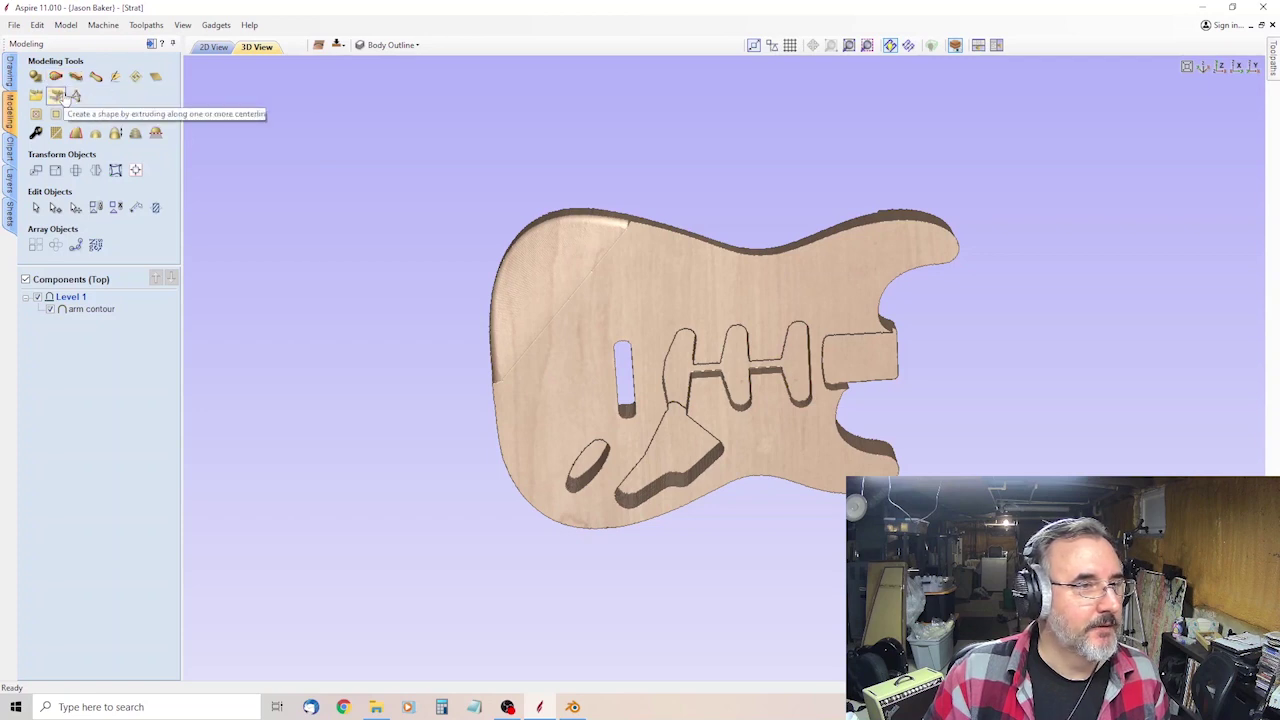
click(116, 77)
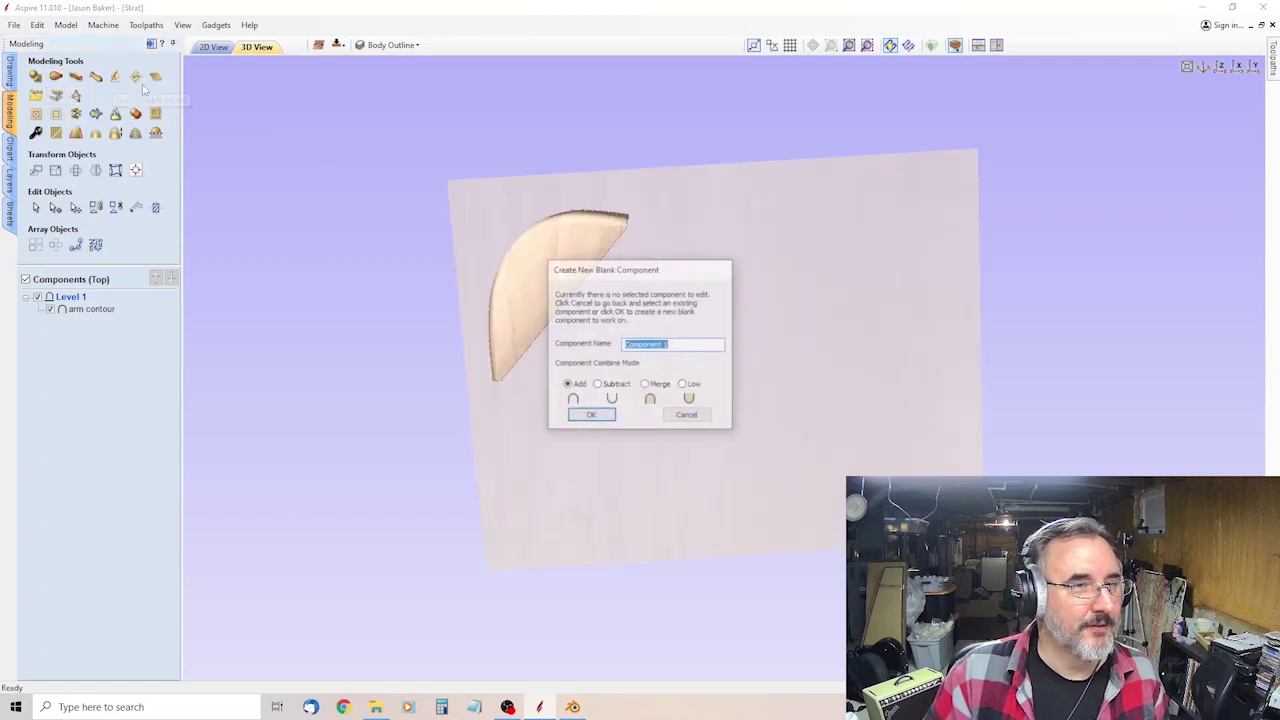
click(606, 415)
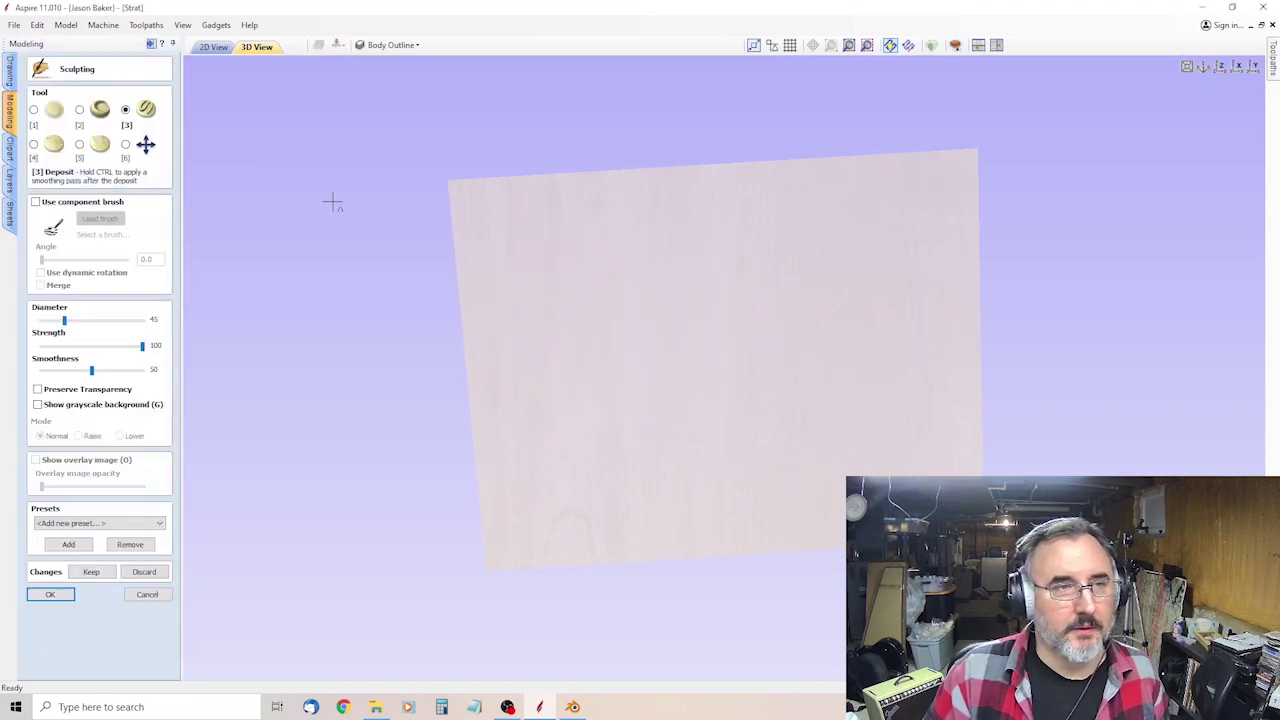
click(34, 110)
mouse_move(586, 246)
mouse_down()
mouse_move(586, 306)
mouse_move(634, 376)
mouse_up()
Sweep a large-brush blob and smudge its edge, then discard all sculpting changes.
ctrl+scroll(686, 354, up, 4)
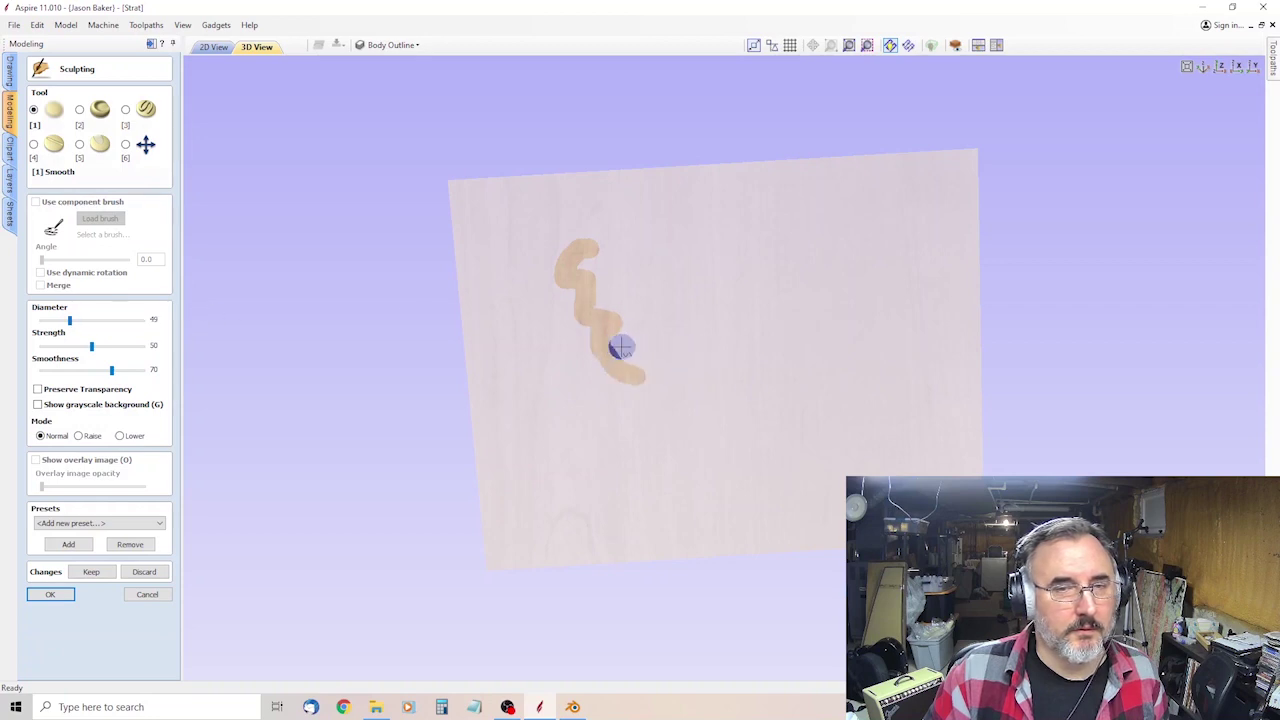
ctrl+scroll(617, 303, up, 5)
mouse_move(606, 300)
mouse_down()
mouse_move(566, 351)
mouse_move(606, 291)
mouse_move(860, 430)
mouse_up()
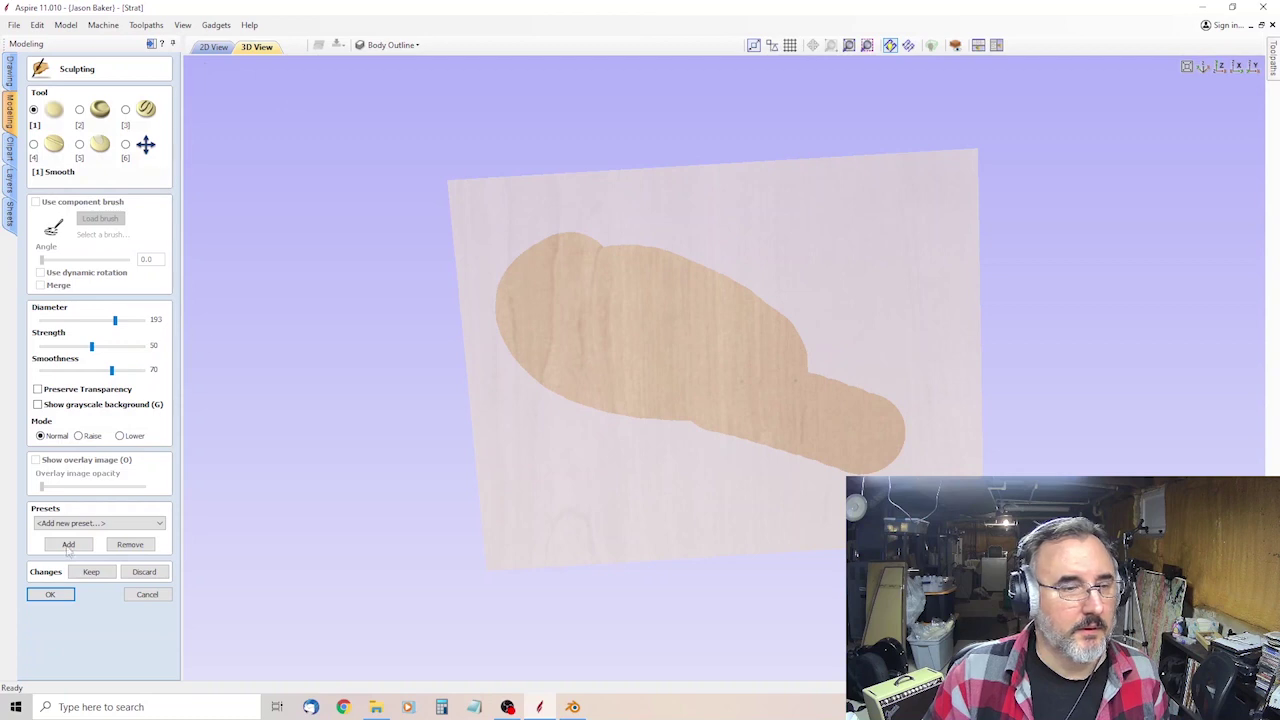
key(2)
mouse_move(528, 308)
mouse_down()
mouse_move(754, 337)
mouse_move(714, 309)
mouse_move(650, 300)
mouse_up()
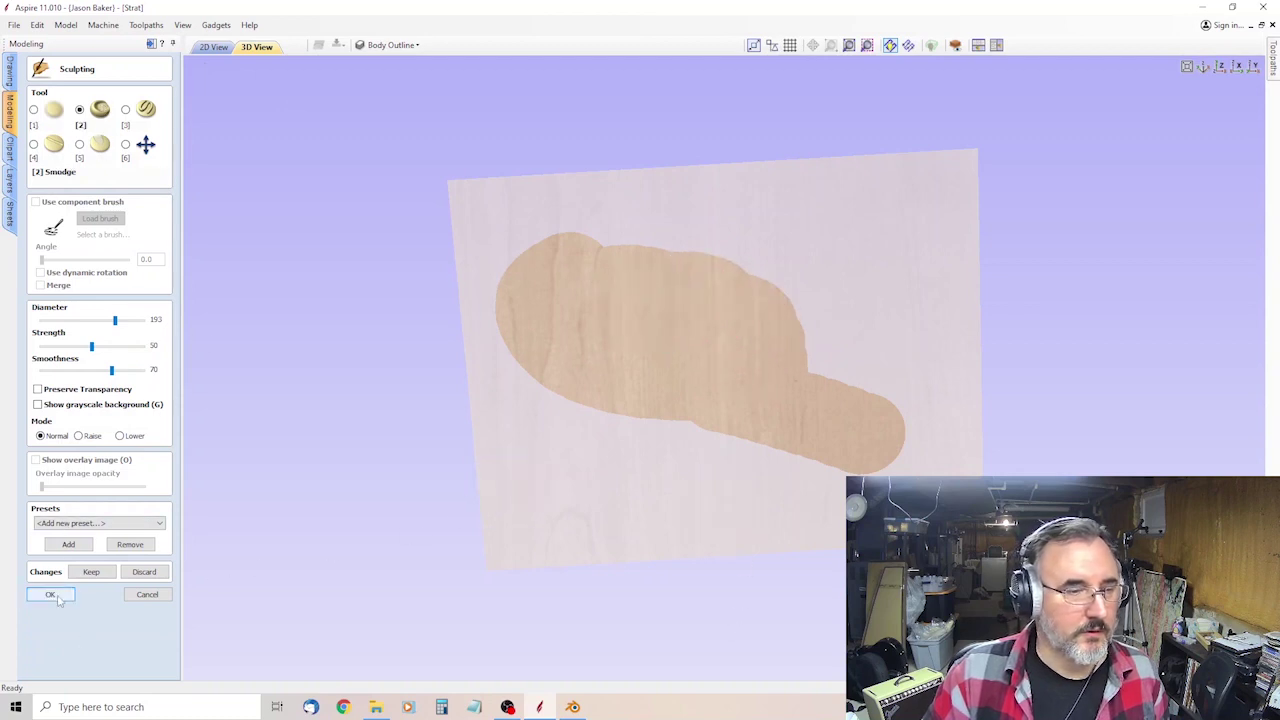
click(147, 596)
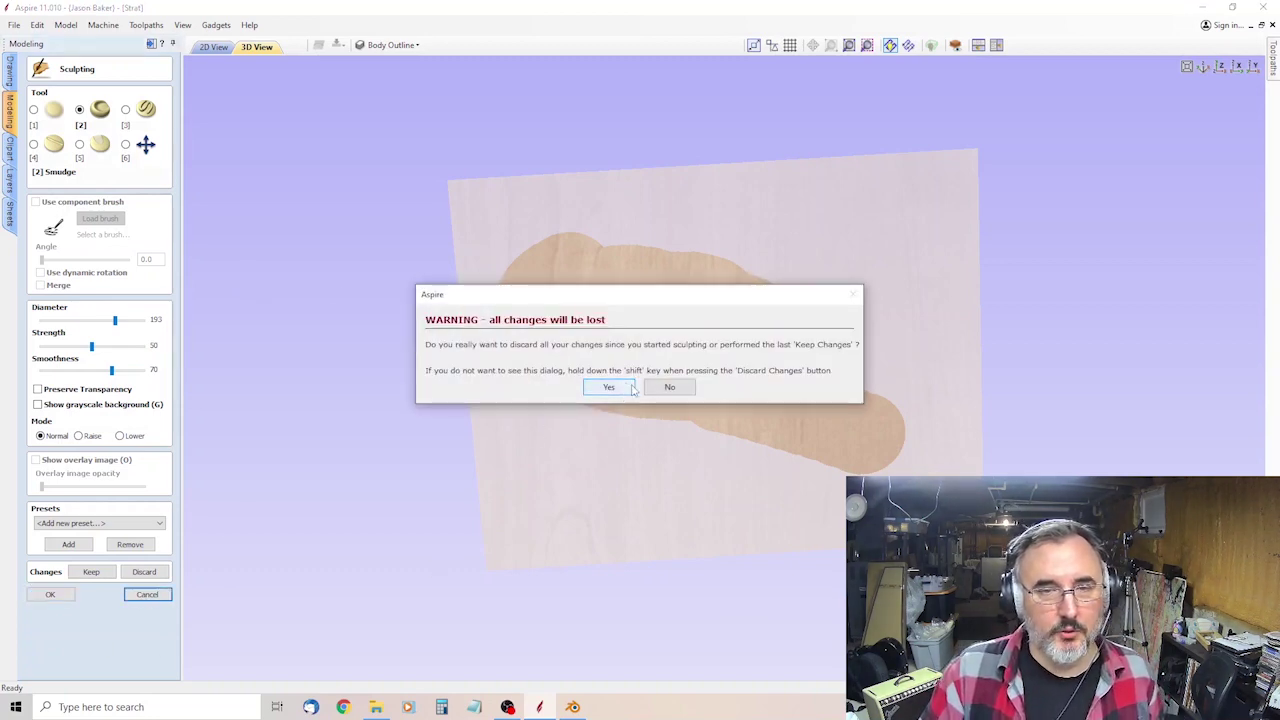
click(622, 390)
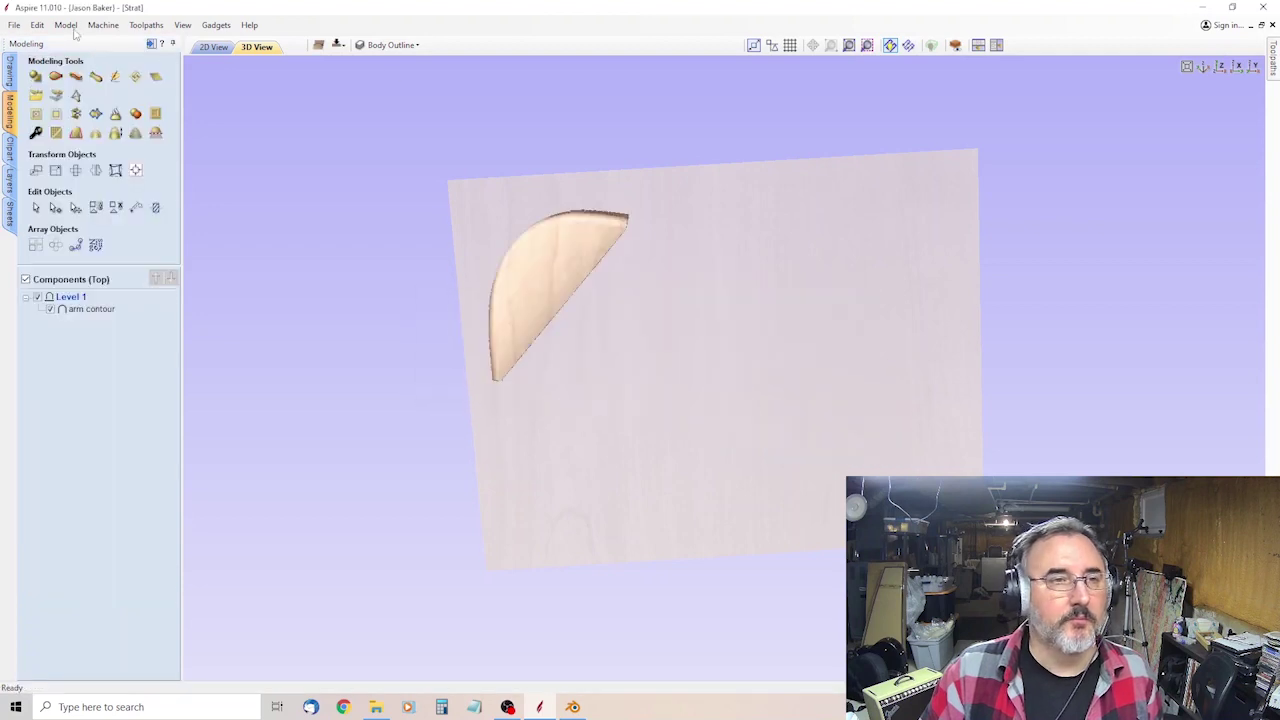
drag(650, 378, 760, 203)
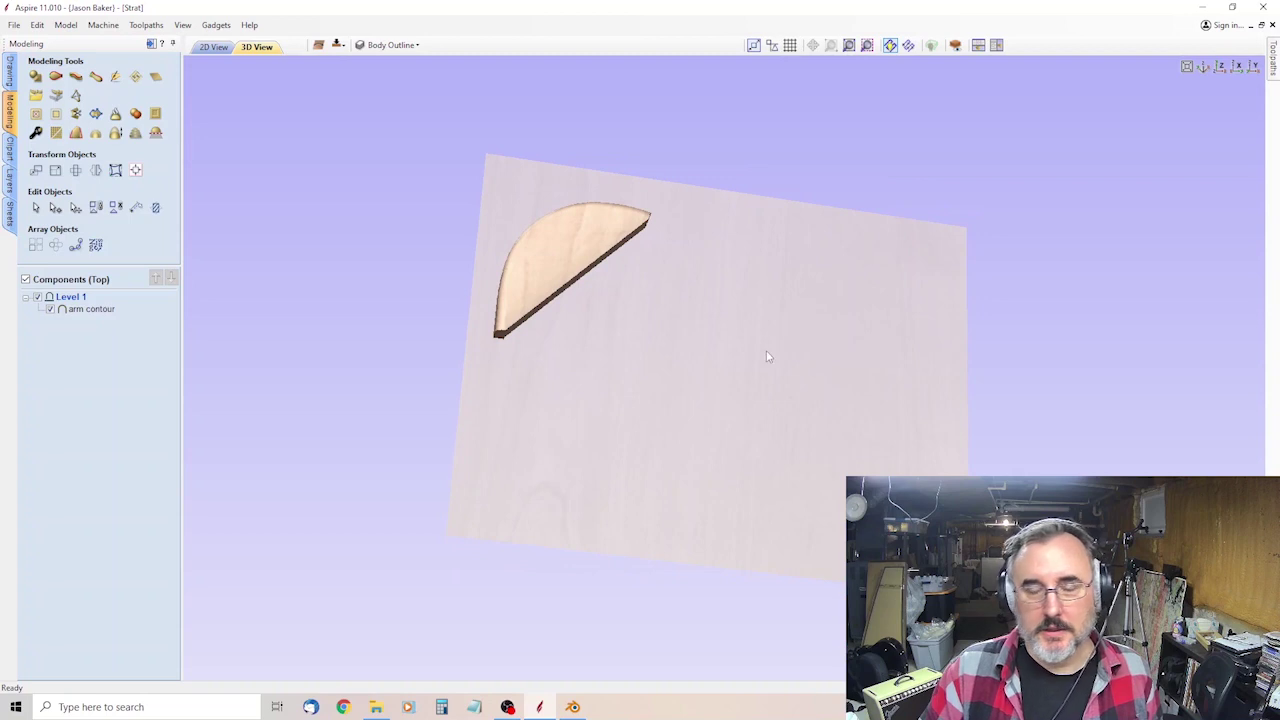
drag(705, 400, 691, 429)
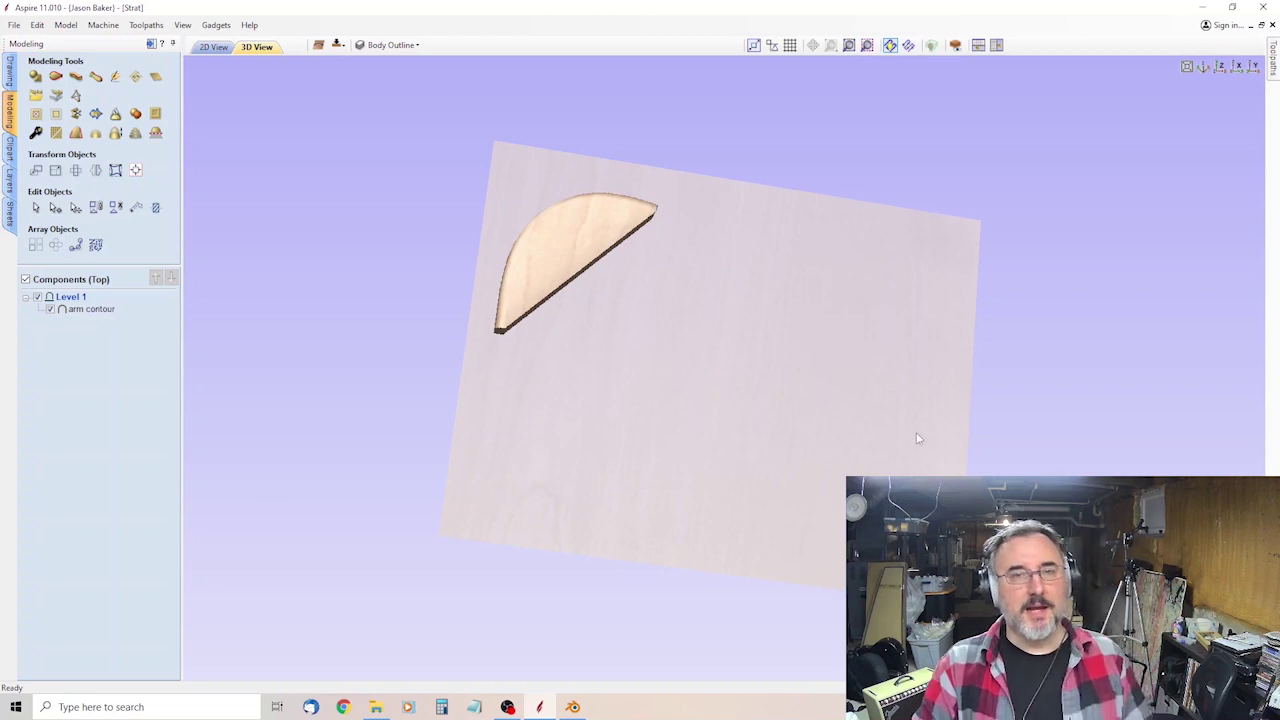